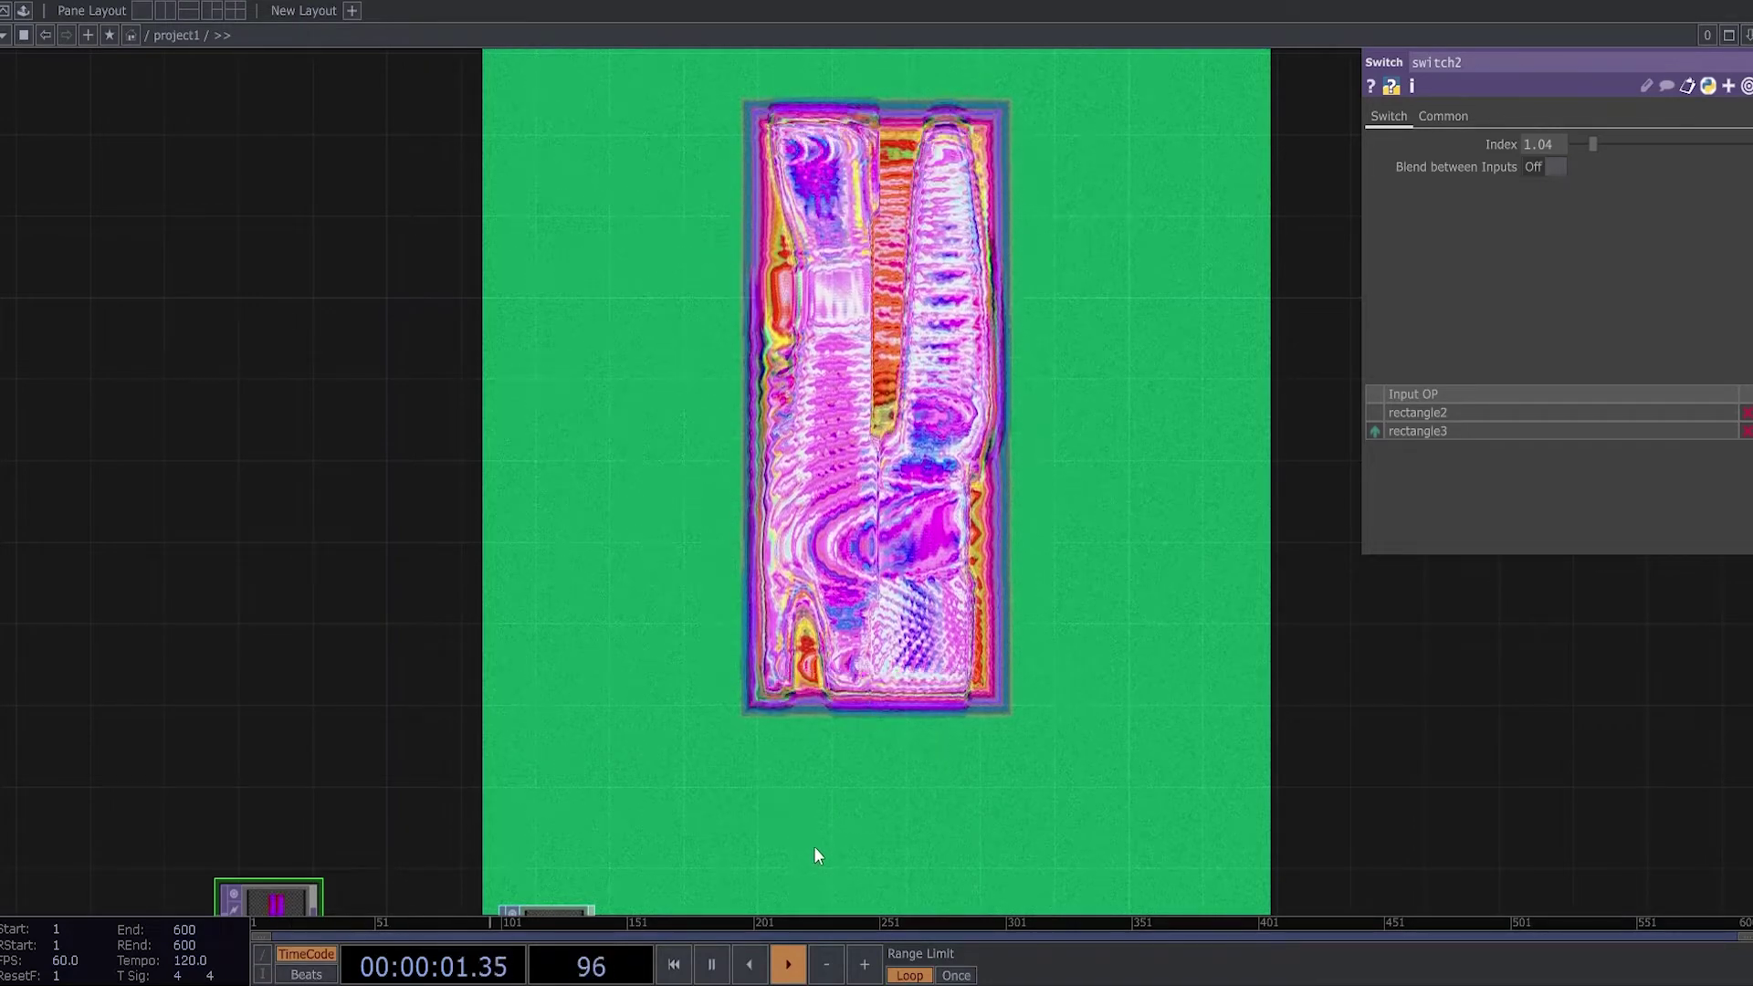
Set the Index of the Switch TOP fed by rectangle2 and rectangle3 to 0.
scroll(1153, 489, down, 3)
drag(834, 704, 739, 767)
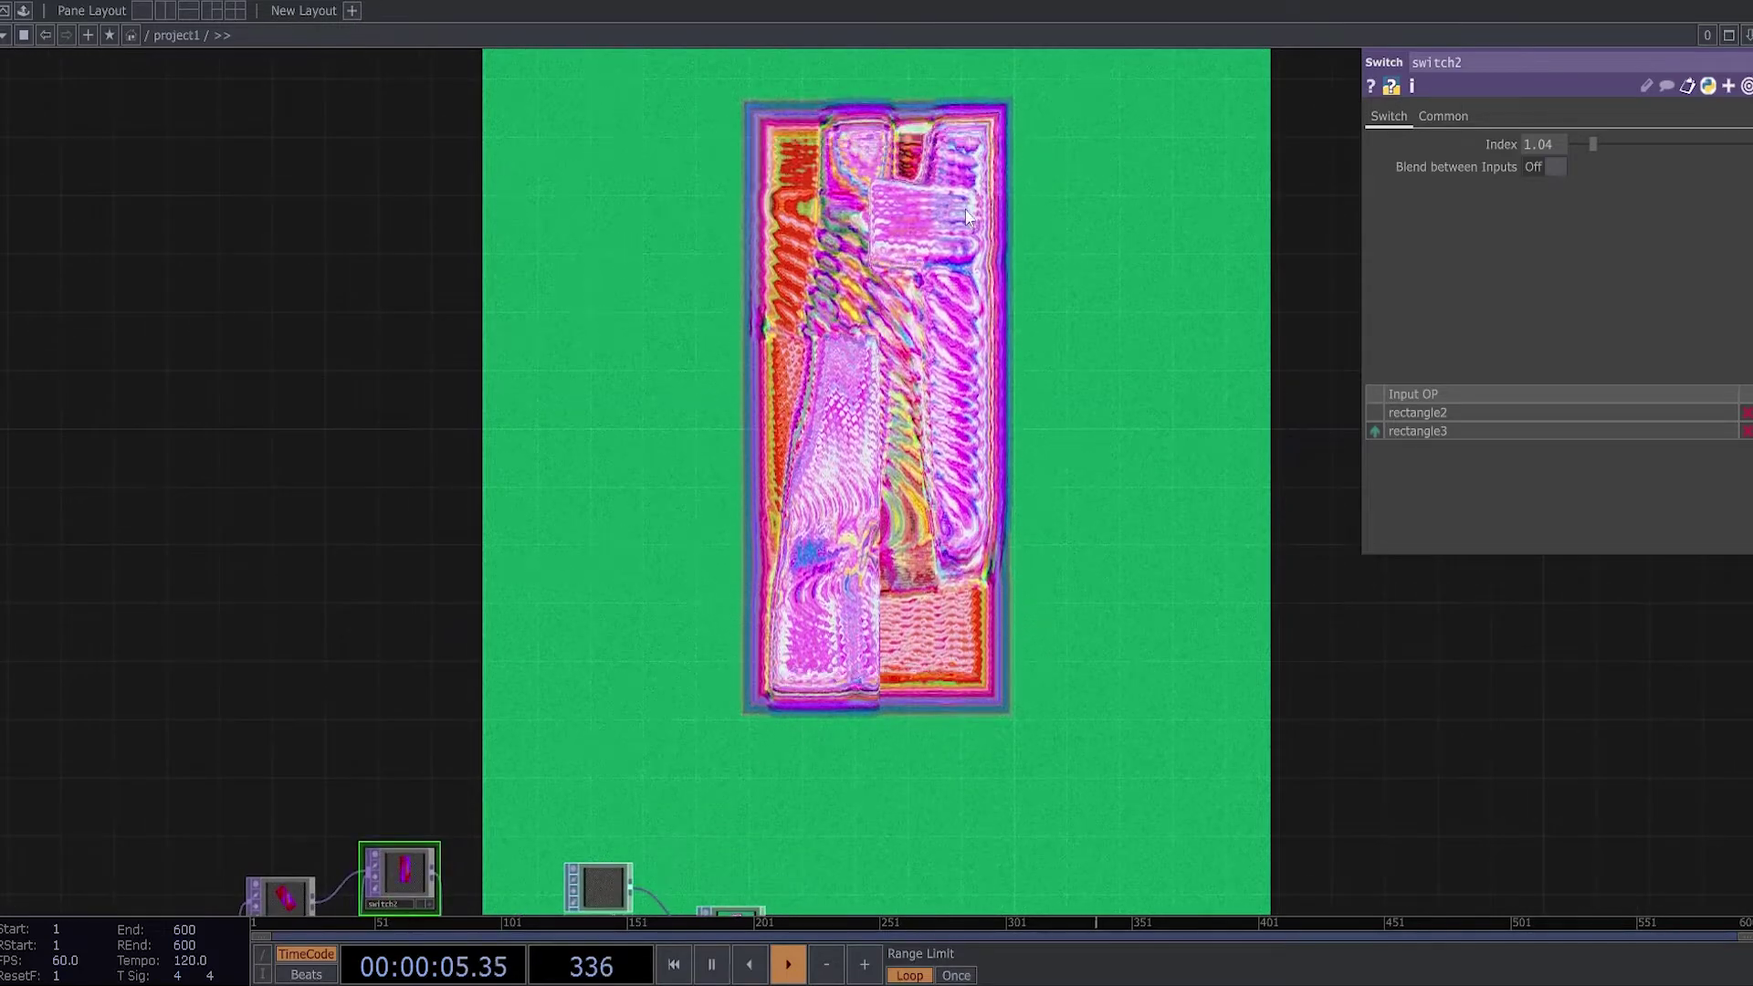
scroll(940, 443, down, 3)
drag(1021, 411, 1279, 130)
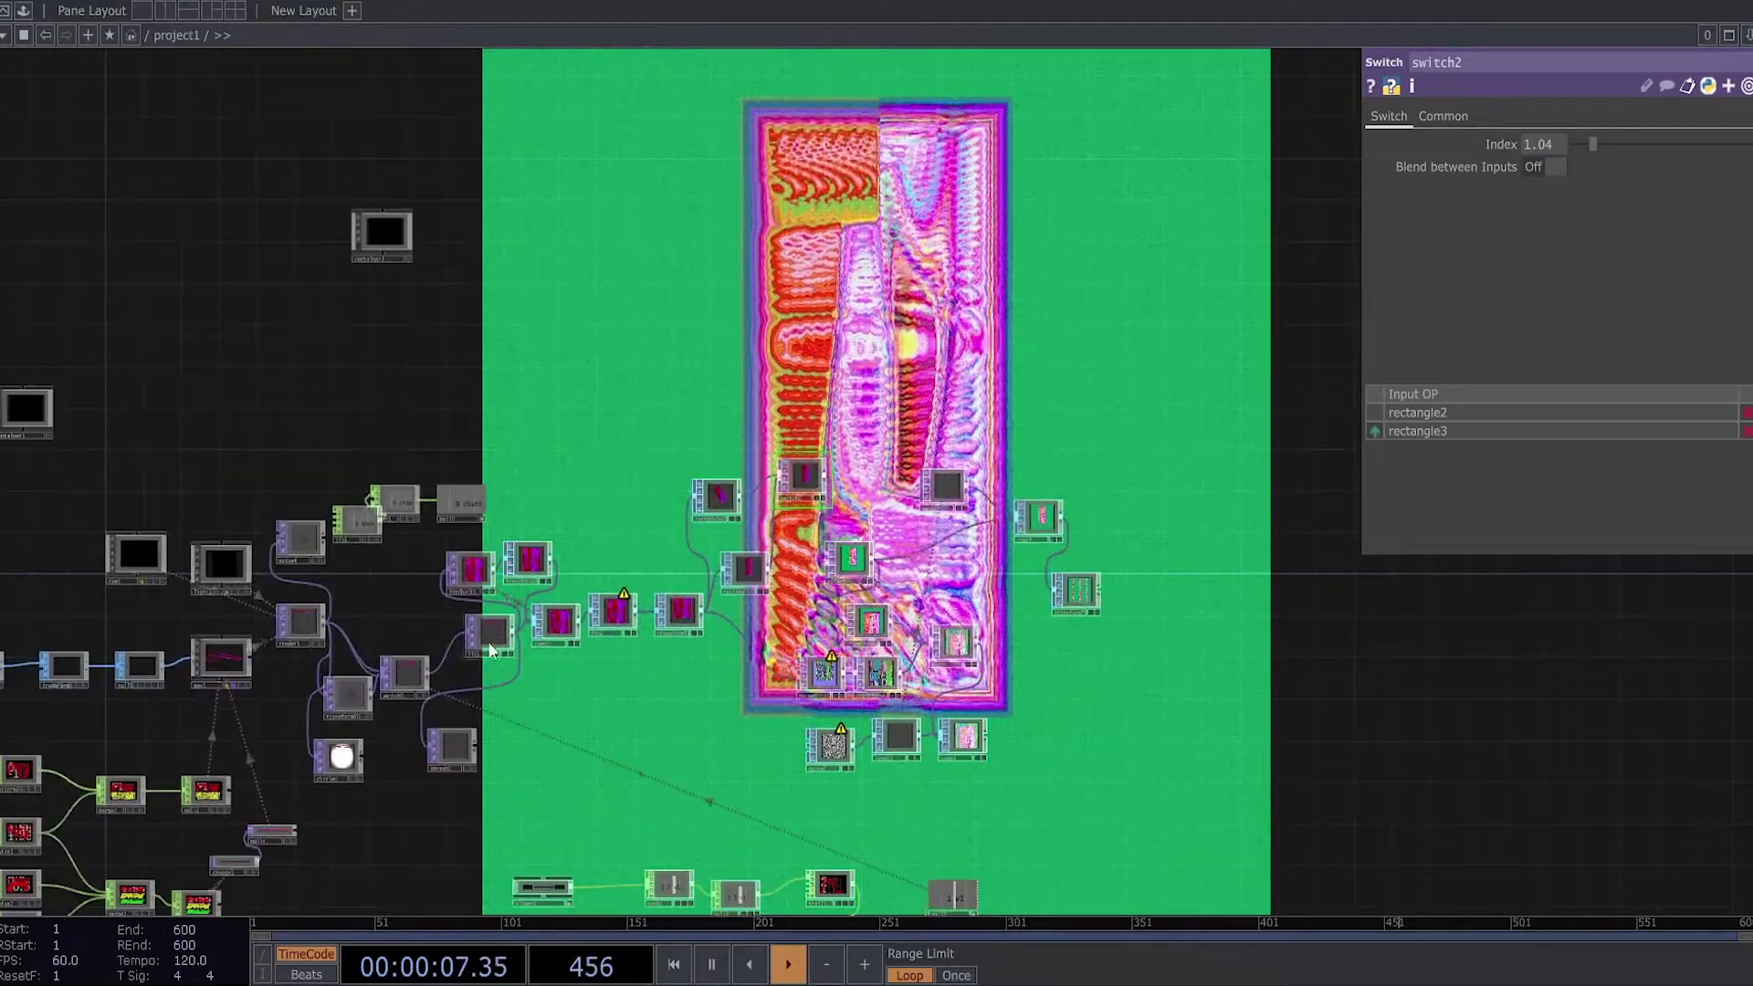
scroll(491, 650, up, 6)
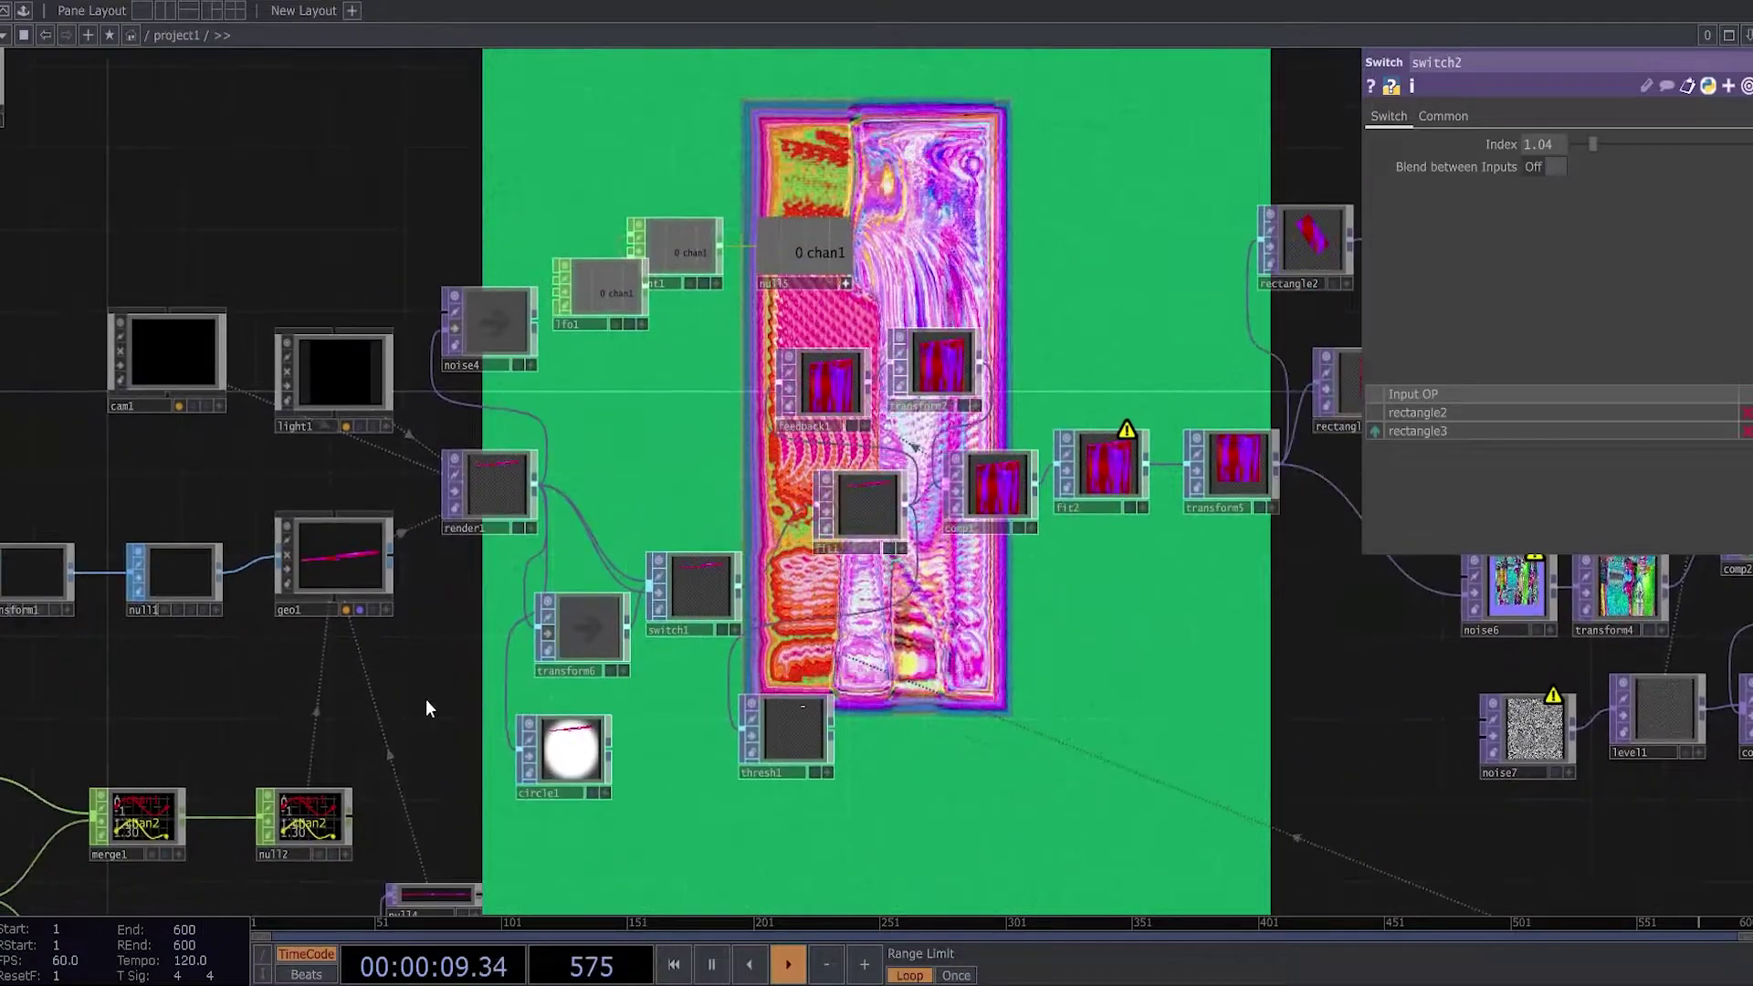
scroll(430, 699, down, 4)
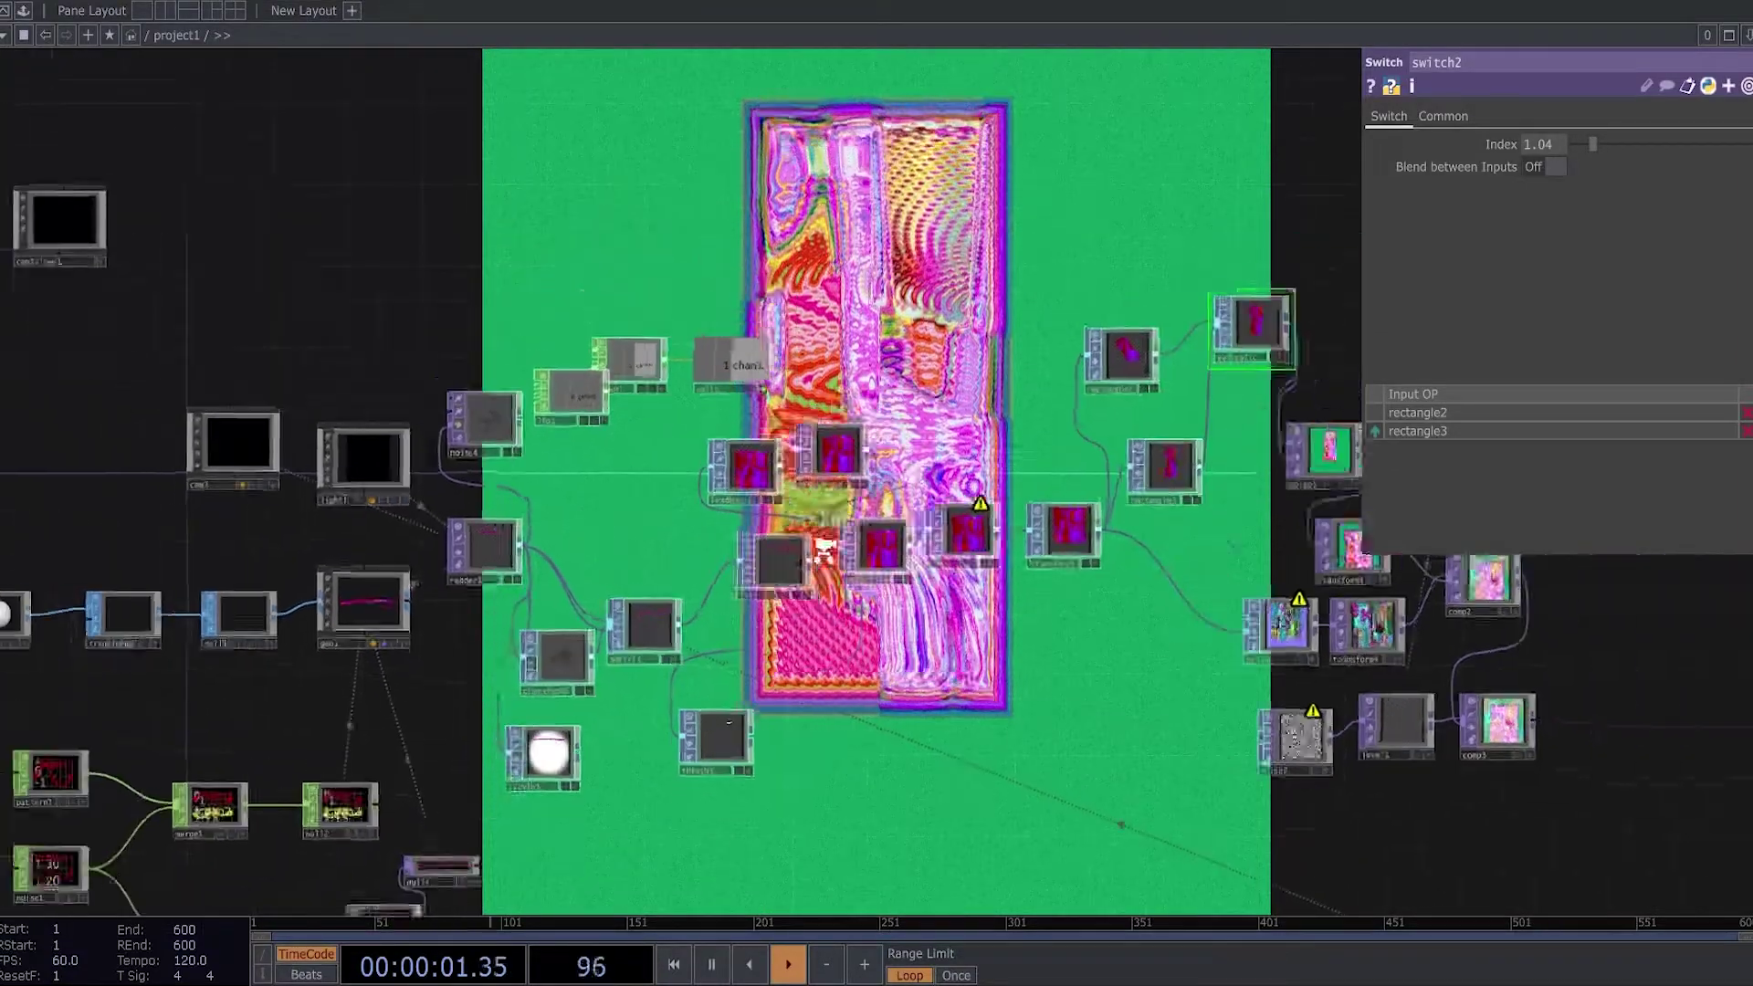
click(1087, 380)
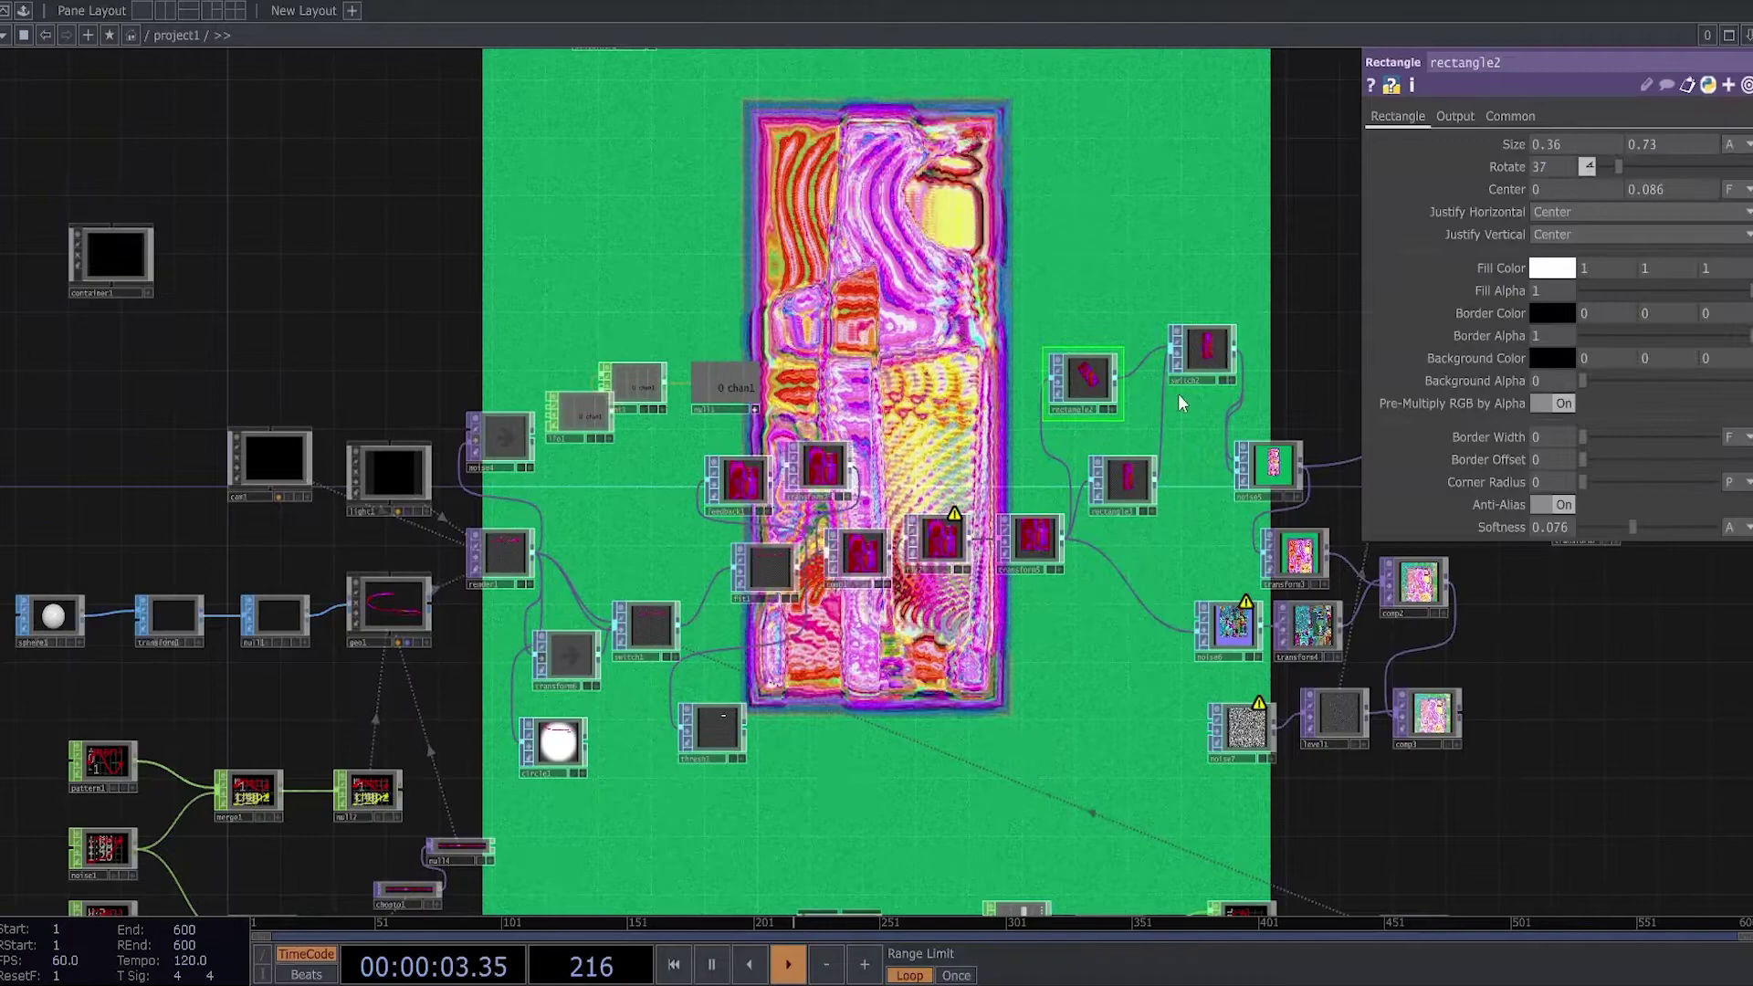
click(1201, 352)
drag(1591, 147, 1520, 154)
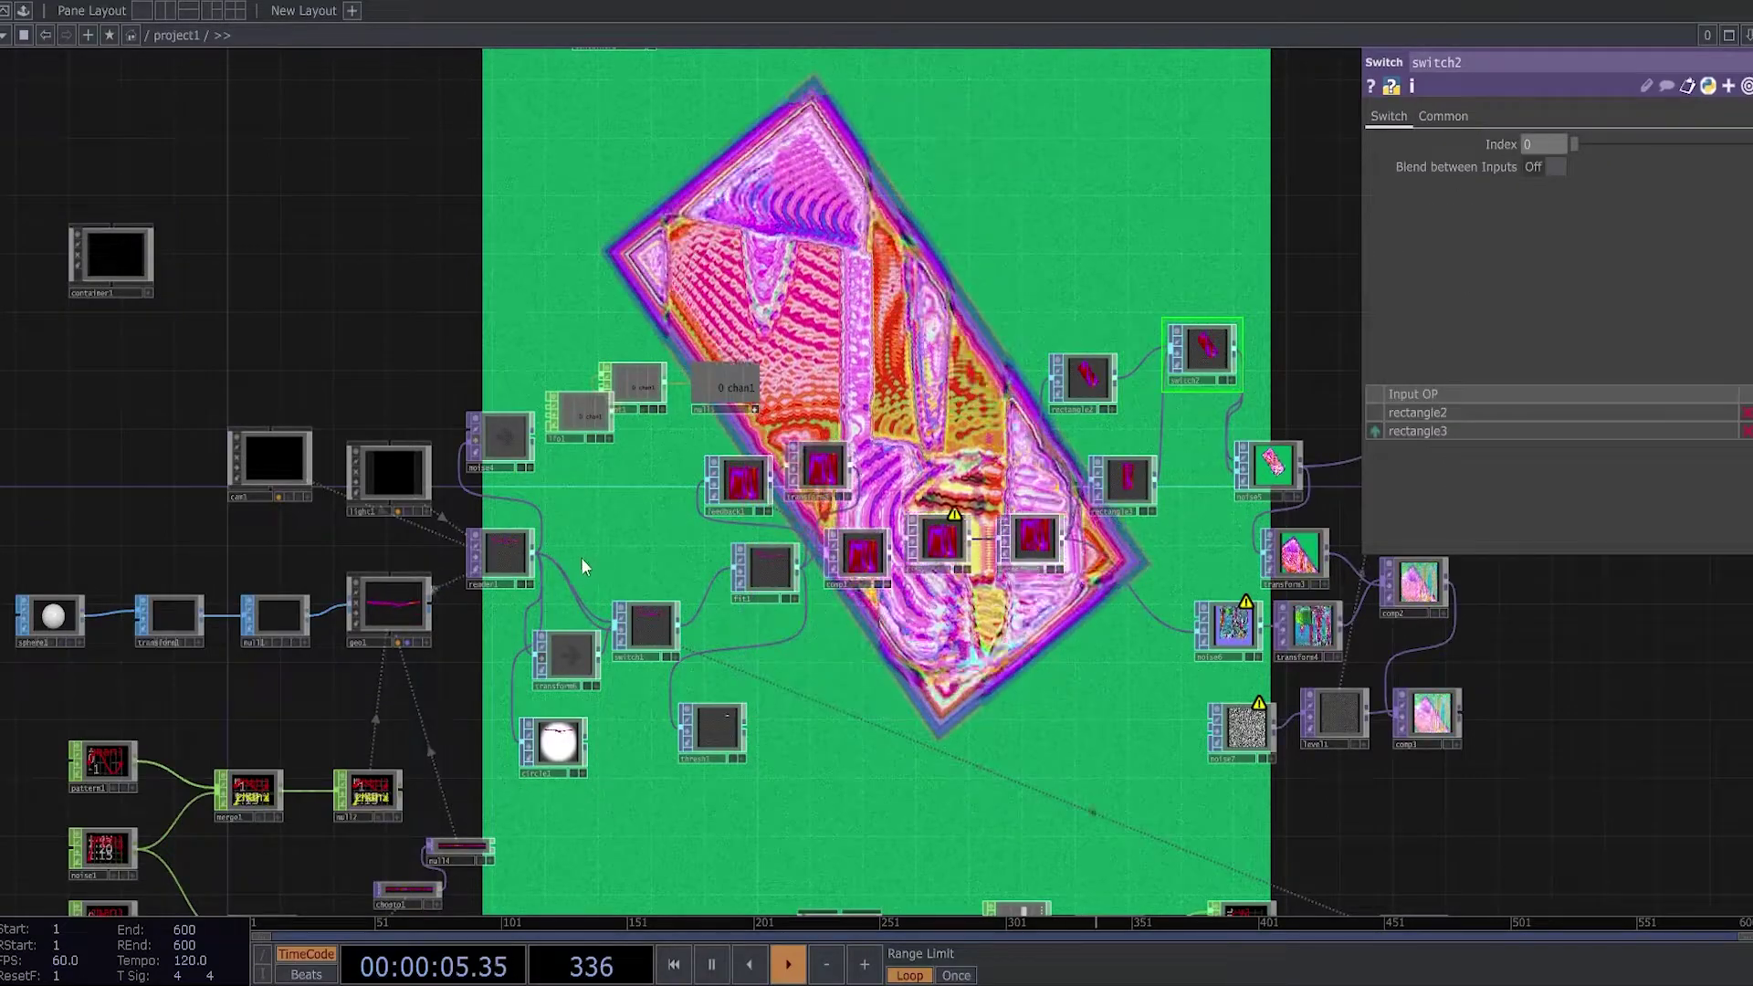
scroll(581, 562, up, 4)
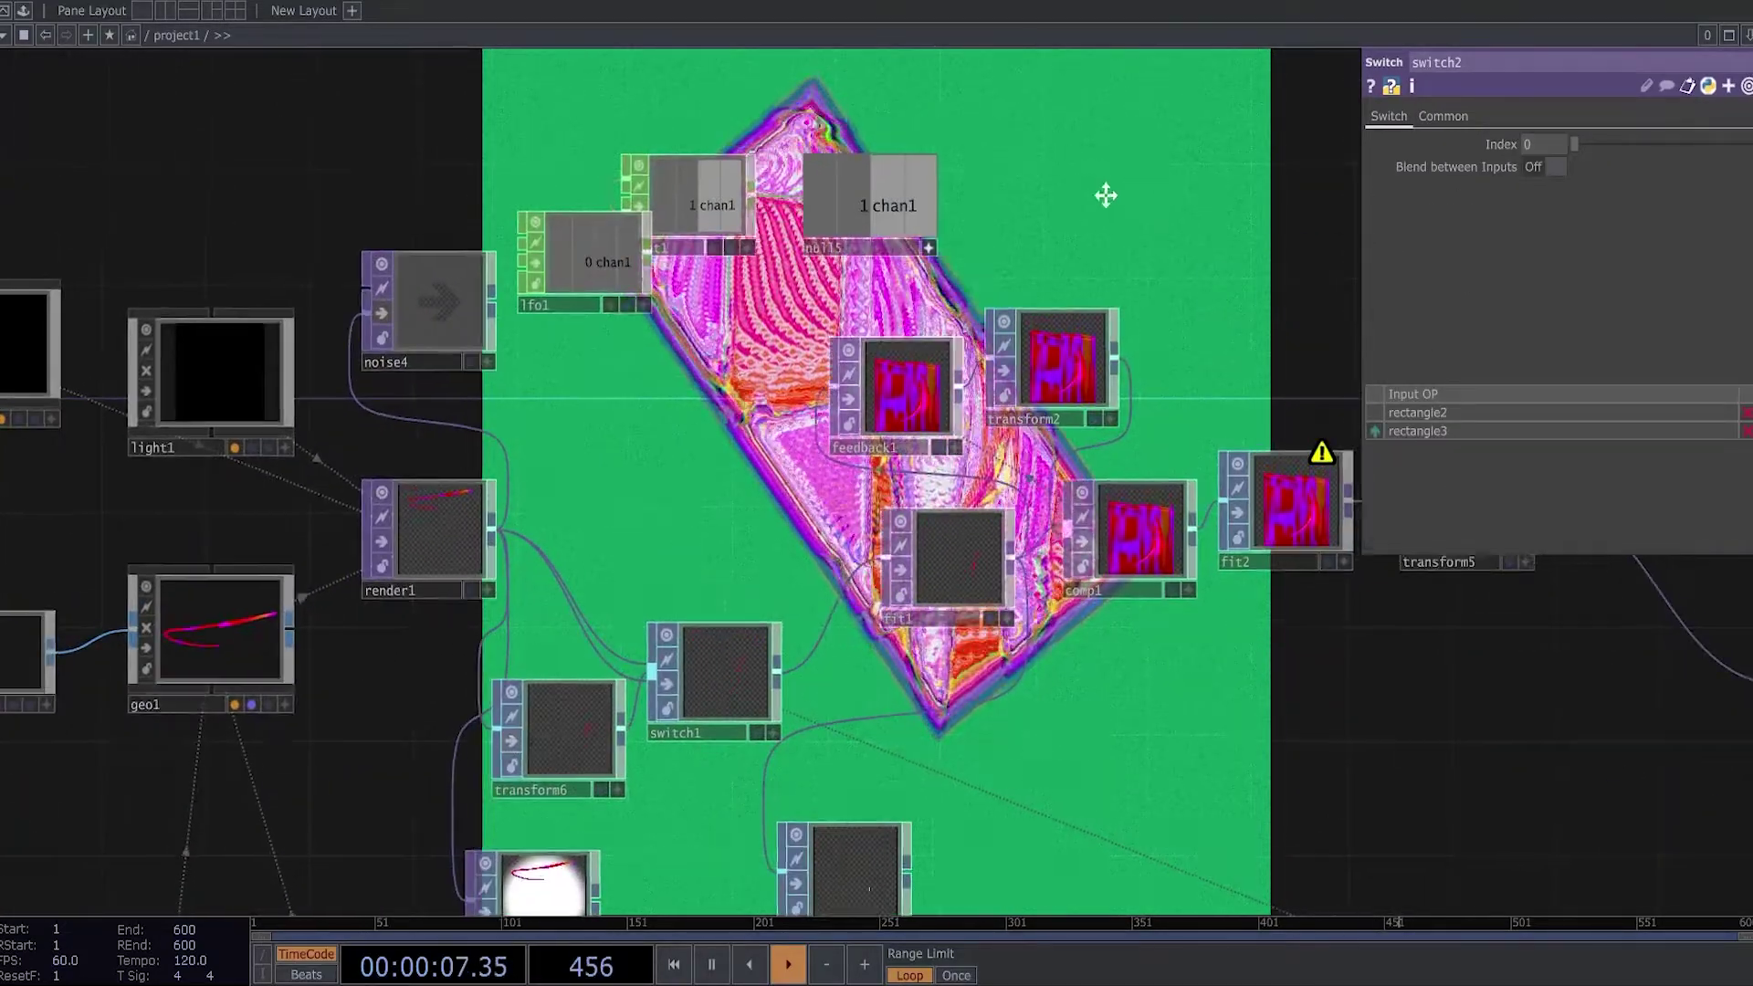
drag(1106, 194, 678, 630)
drag(939, 340, 768, 604)
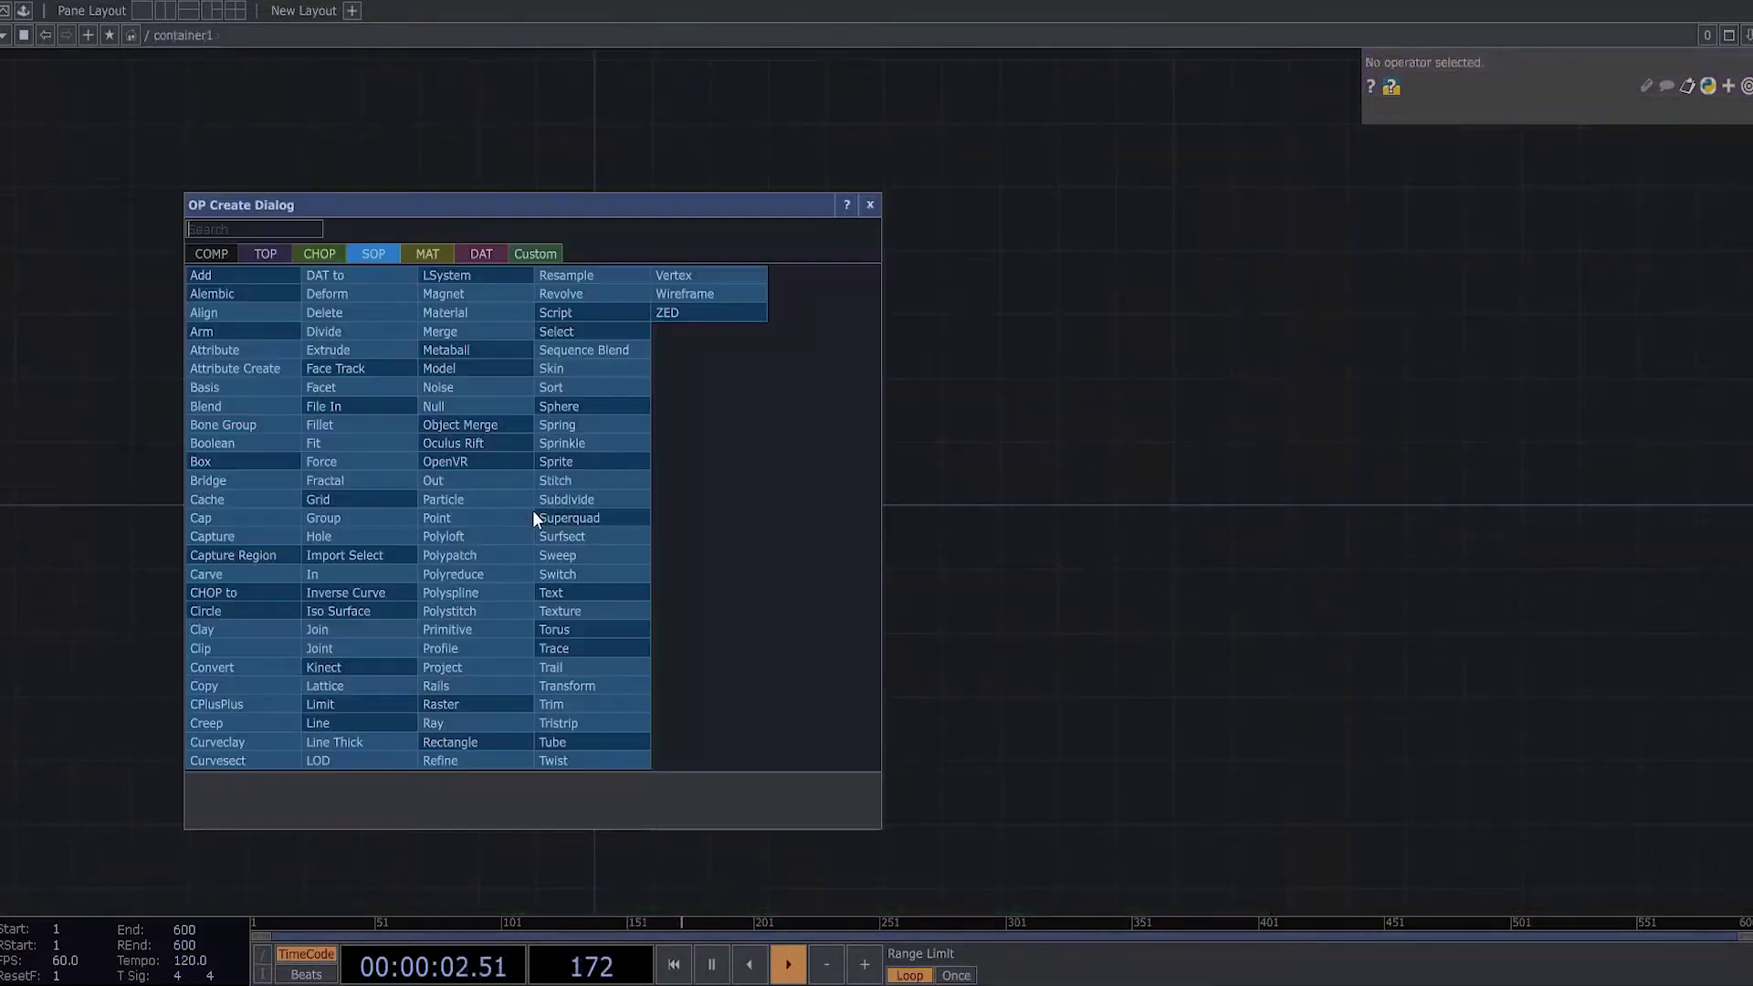
Add a Sphere SOP to the empty container1 network.
text(sp)
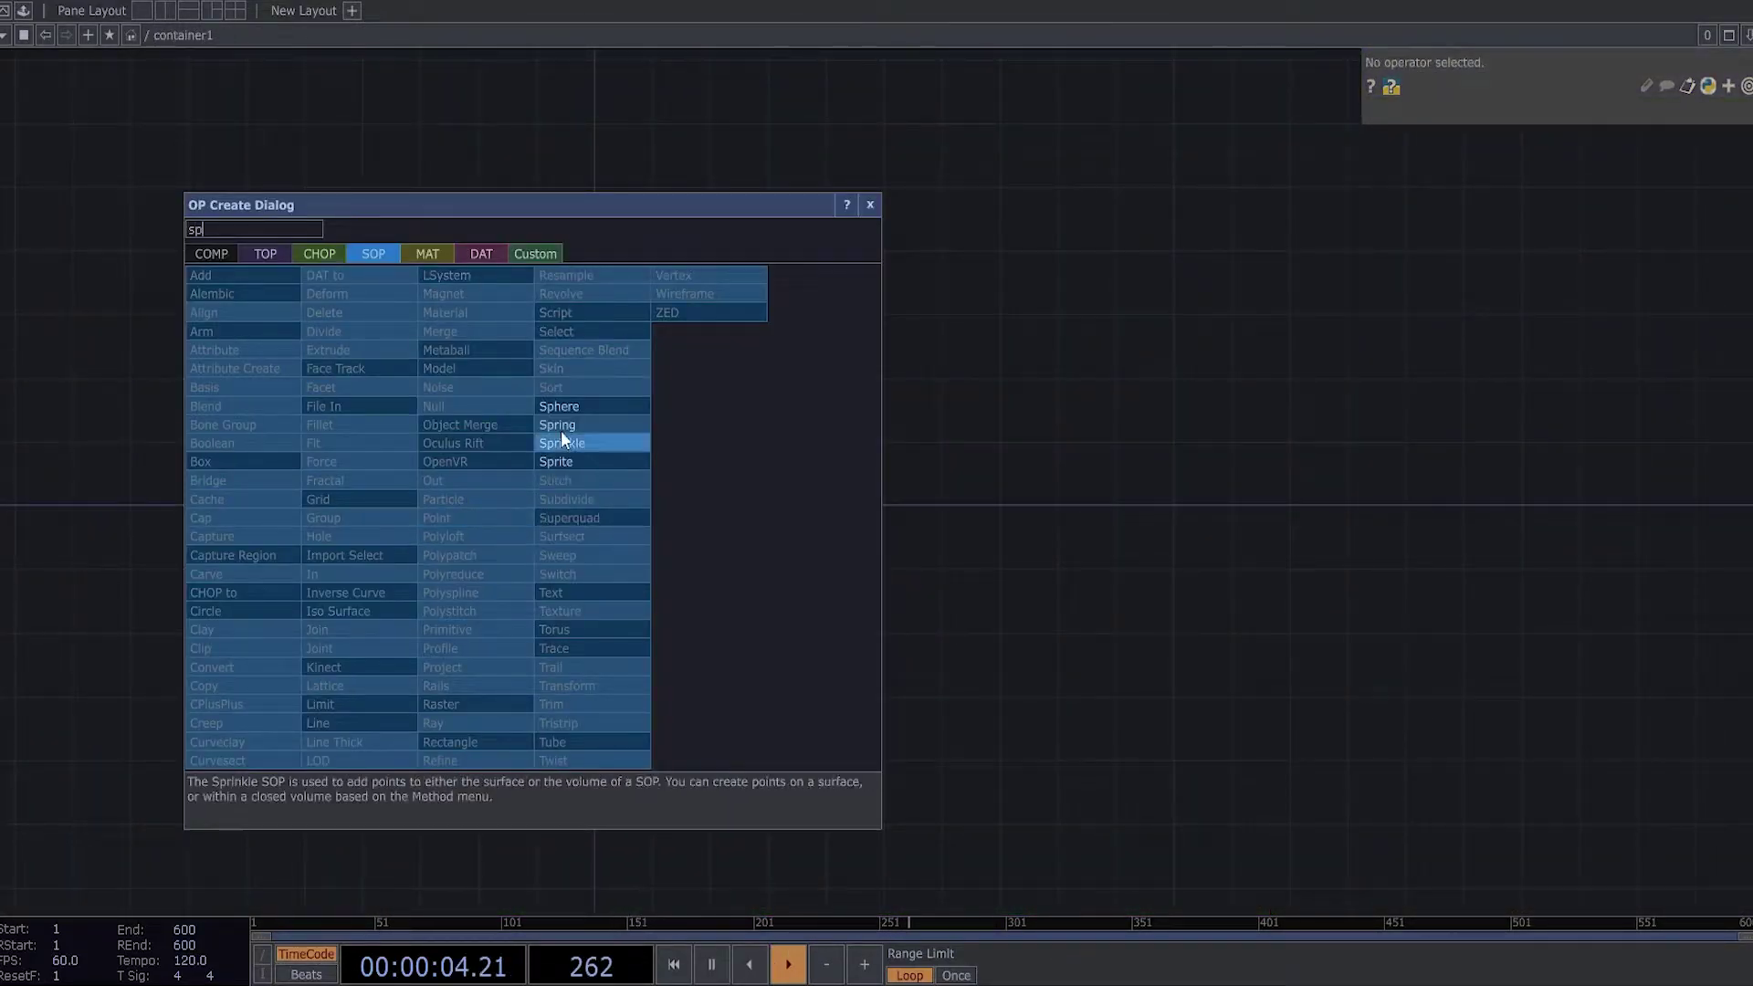
click(558, 406)
click(560, 493)
scroll(566, 498, up, 3)
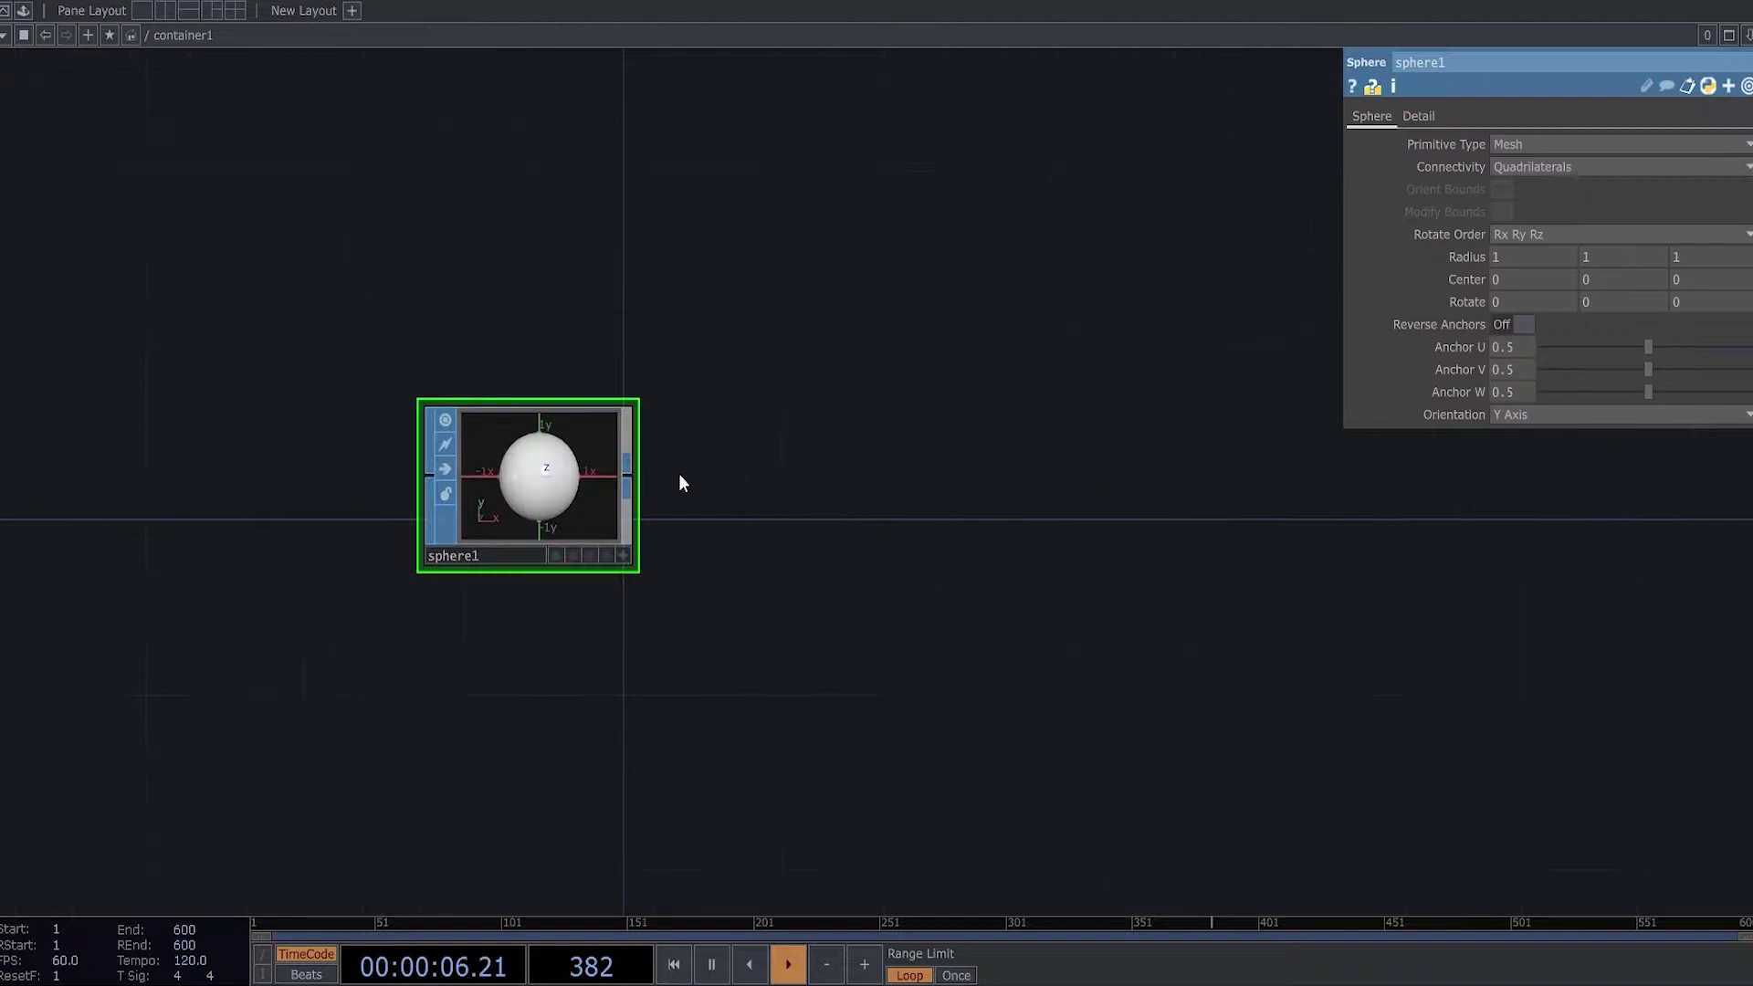
Chain a Transform SOP and a Null SOP after the sphere.
right_click(628, 473)
text(tra)
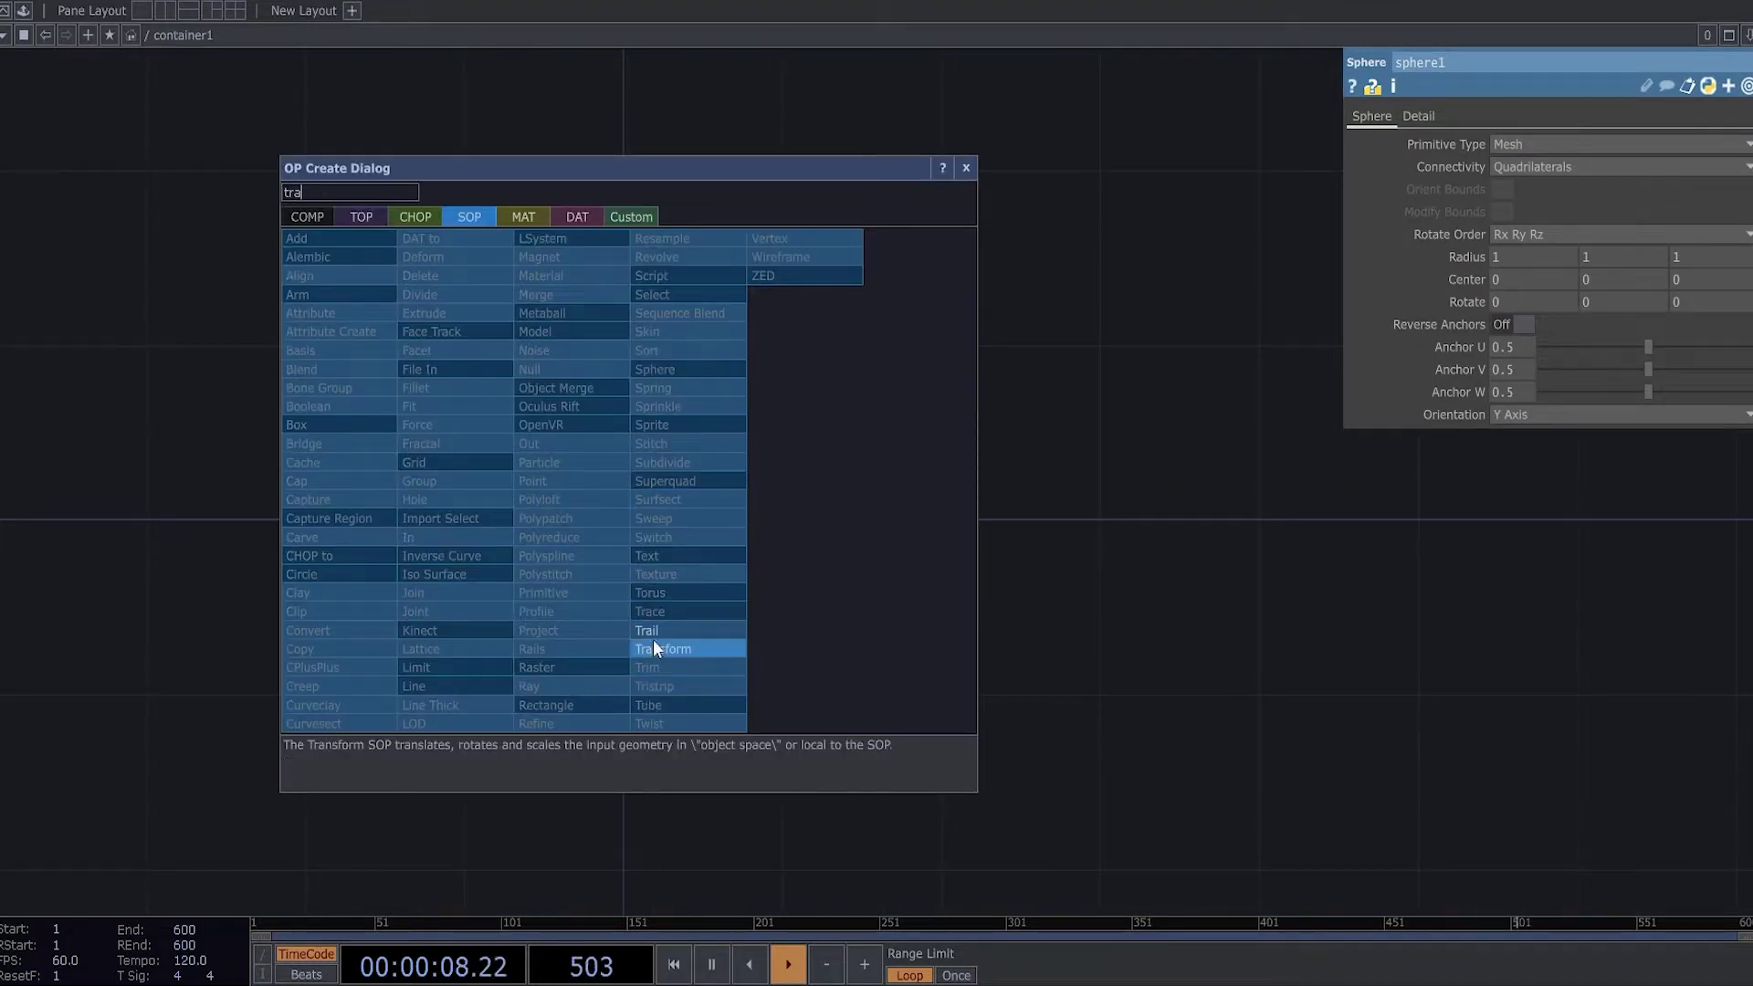
click(654, 646)
click(815, 497)
right_click(907, 475)
text(n)
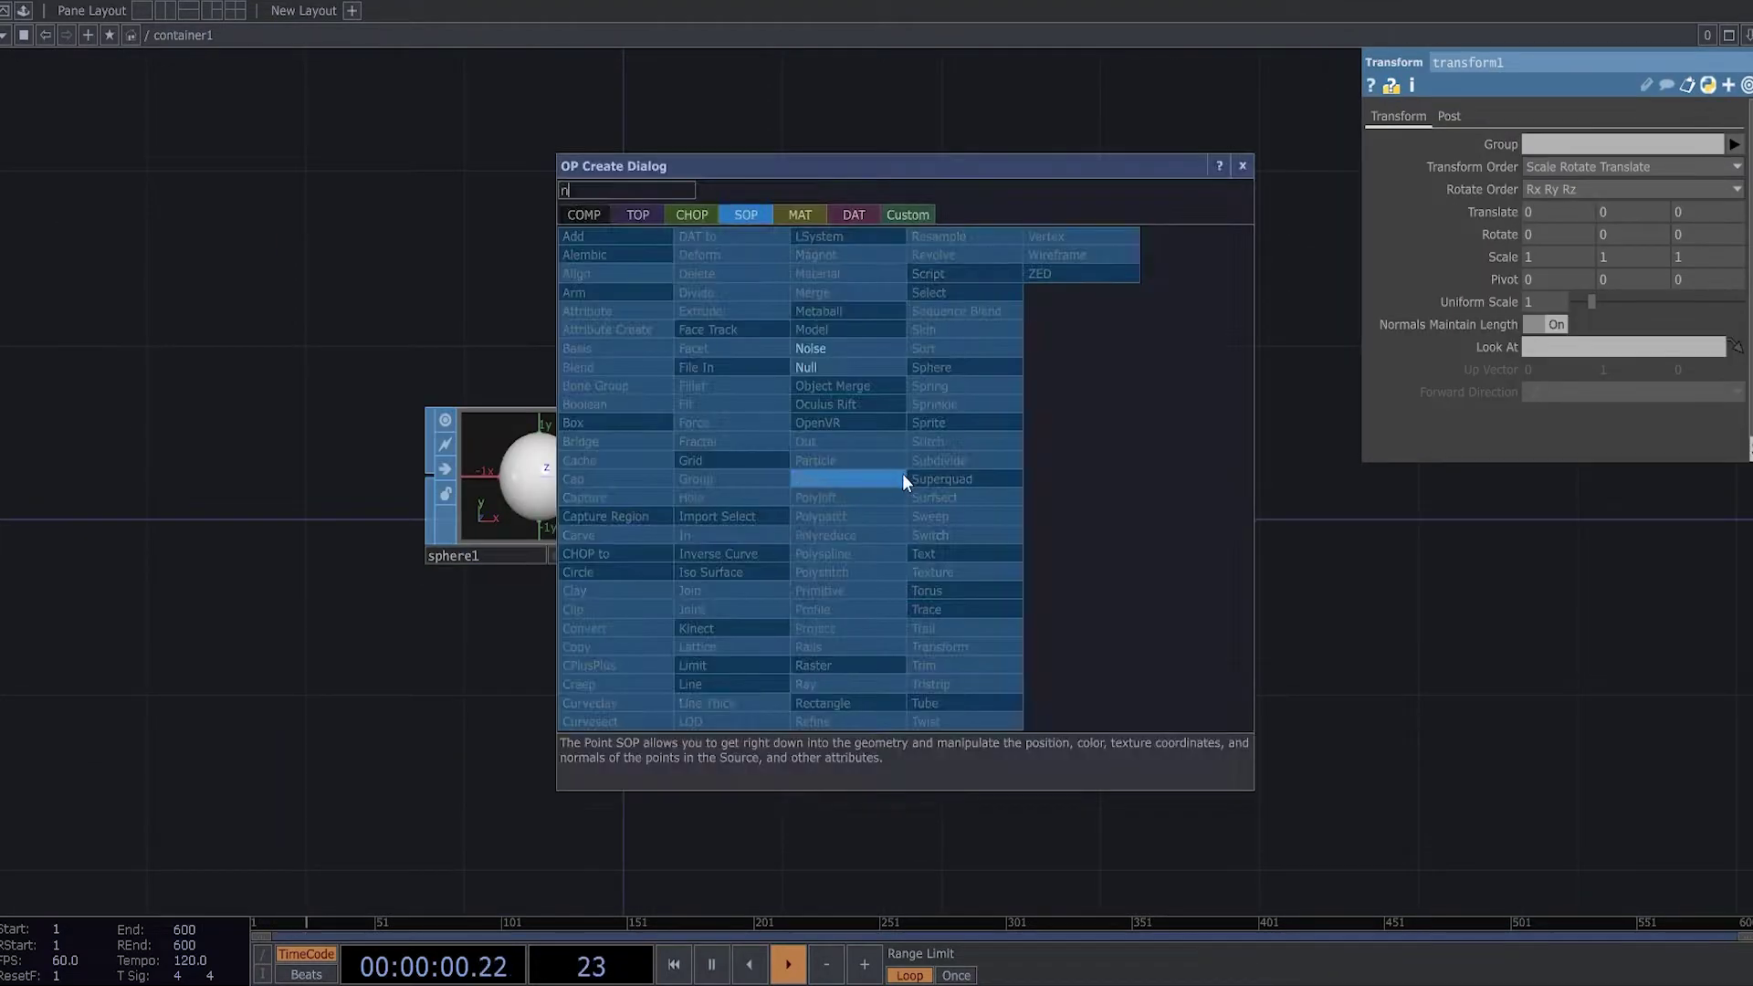
click(831, 365)
click(1083, 475)
Add a Geometry COMP fed by the null's output, placed beyond the end of the sphere chain.
right_click(1185, 475)
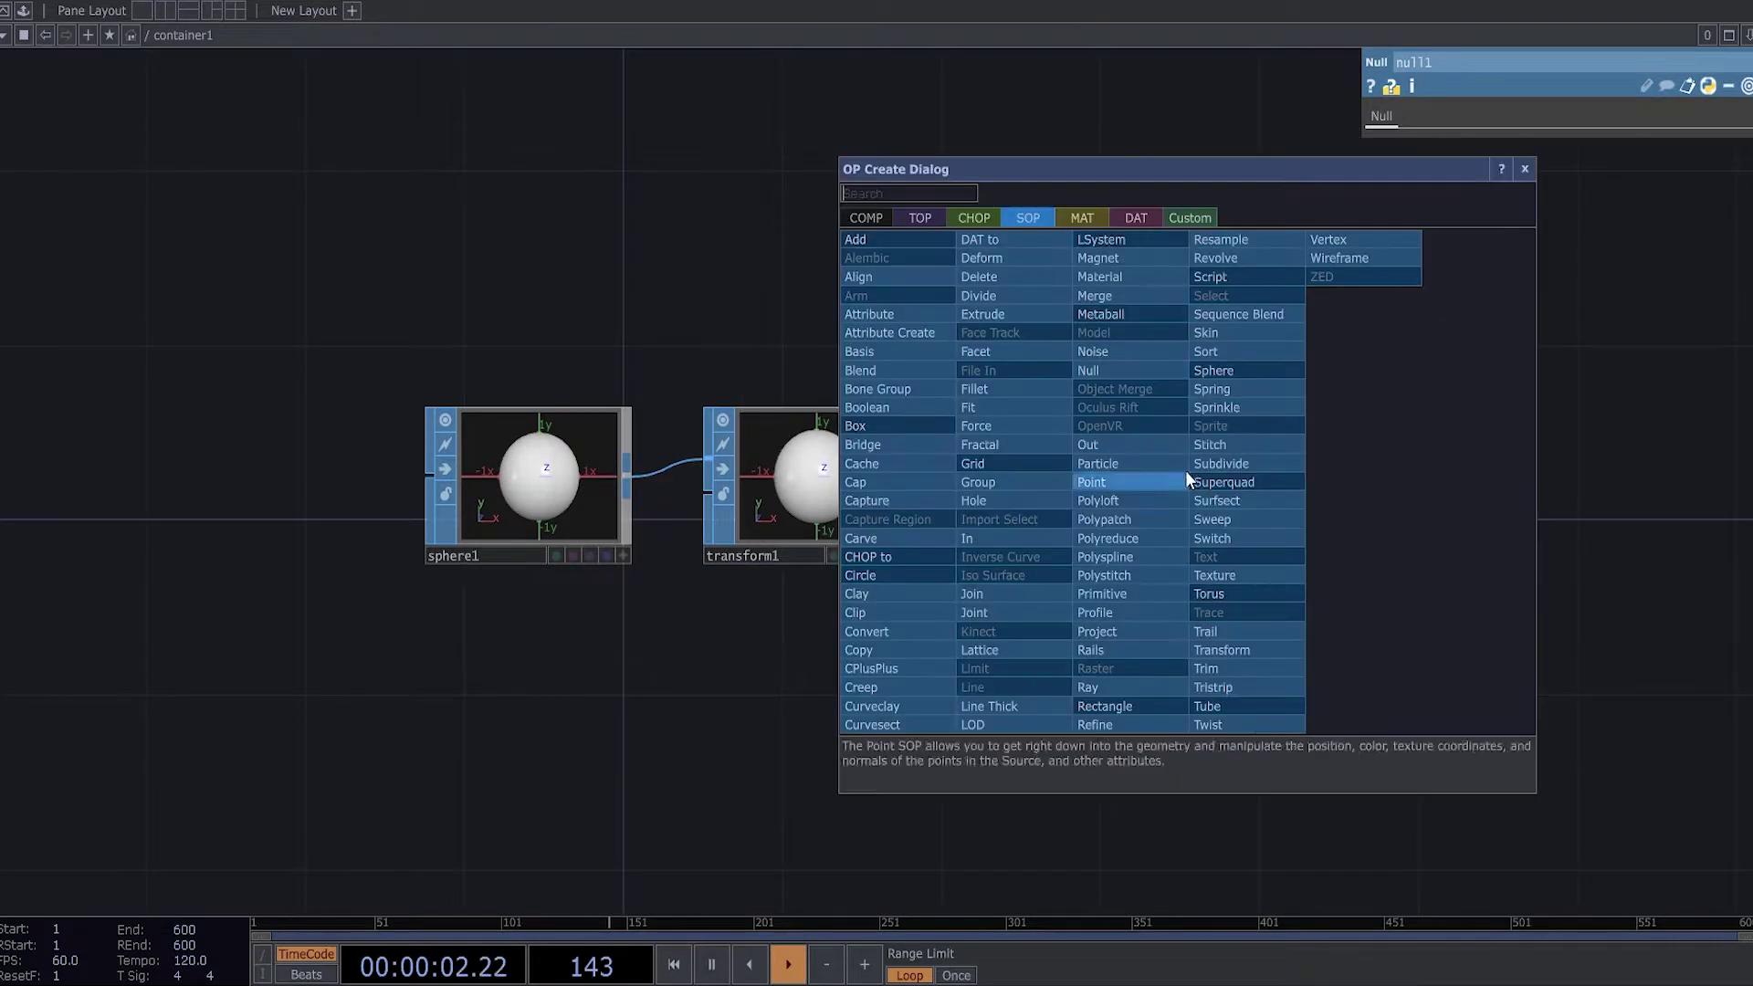
click(864, 216)
click(879, 387)
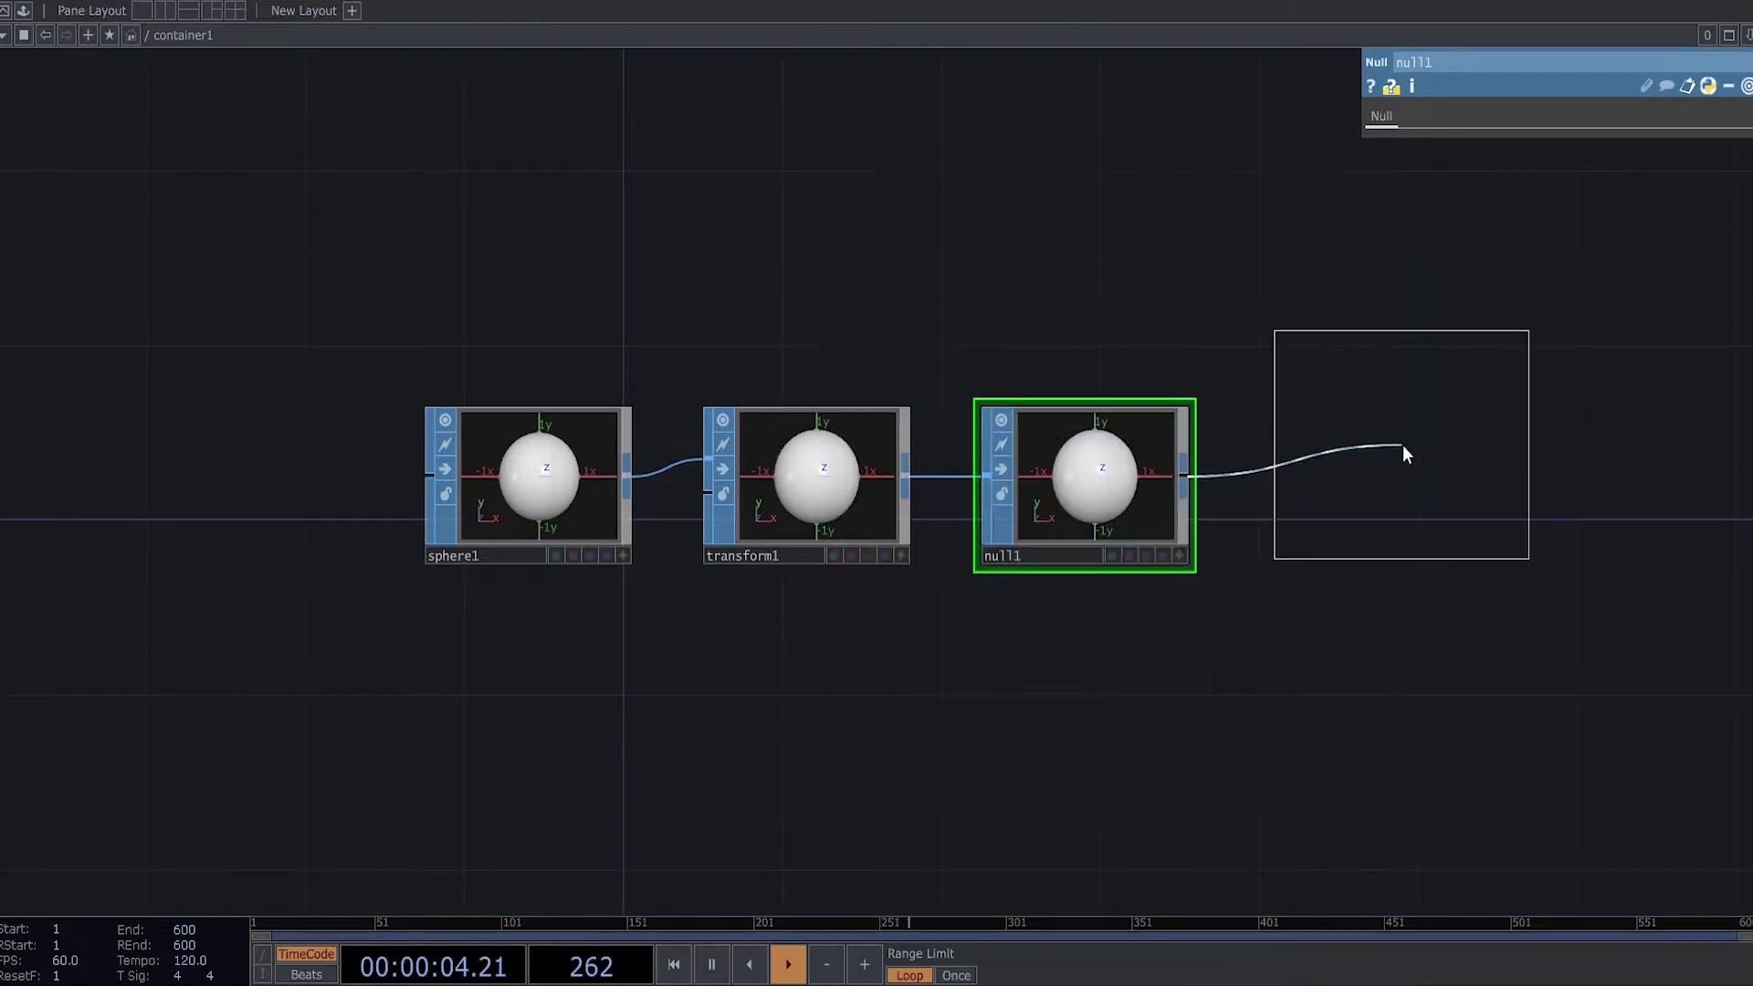
click(1403, 446)
Add a Camera COMP and a Light COMP above the sphere chain, with the light over the geometry.
drag(1095, 286, 611, 301)
key(Tab)
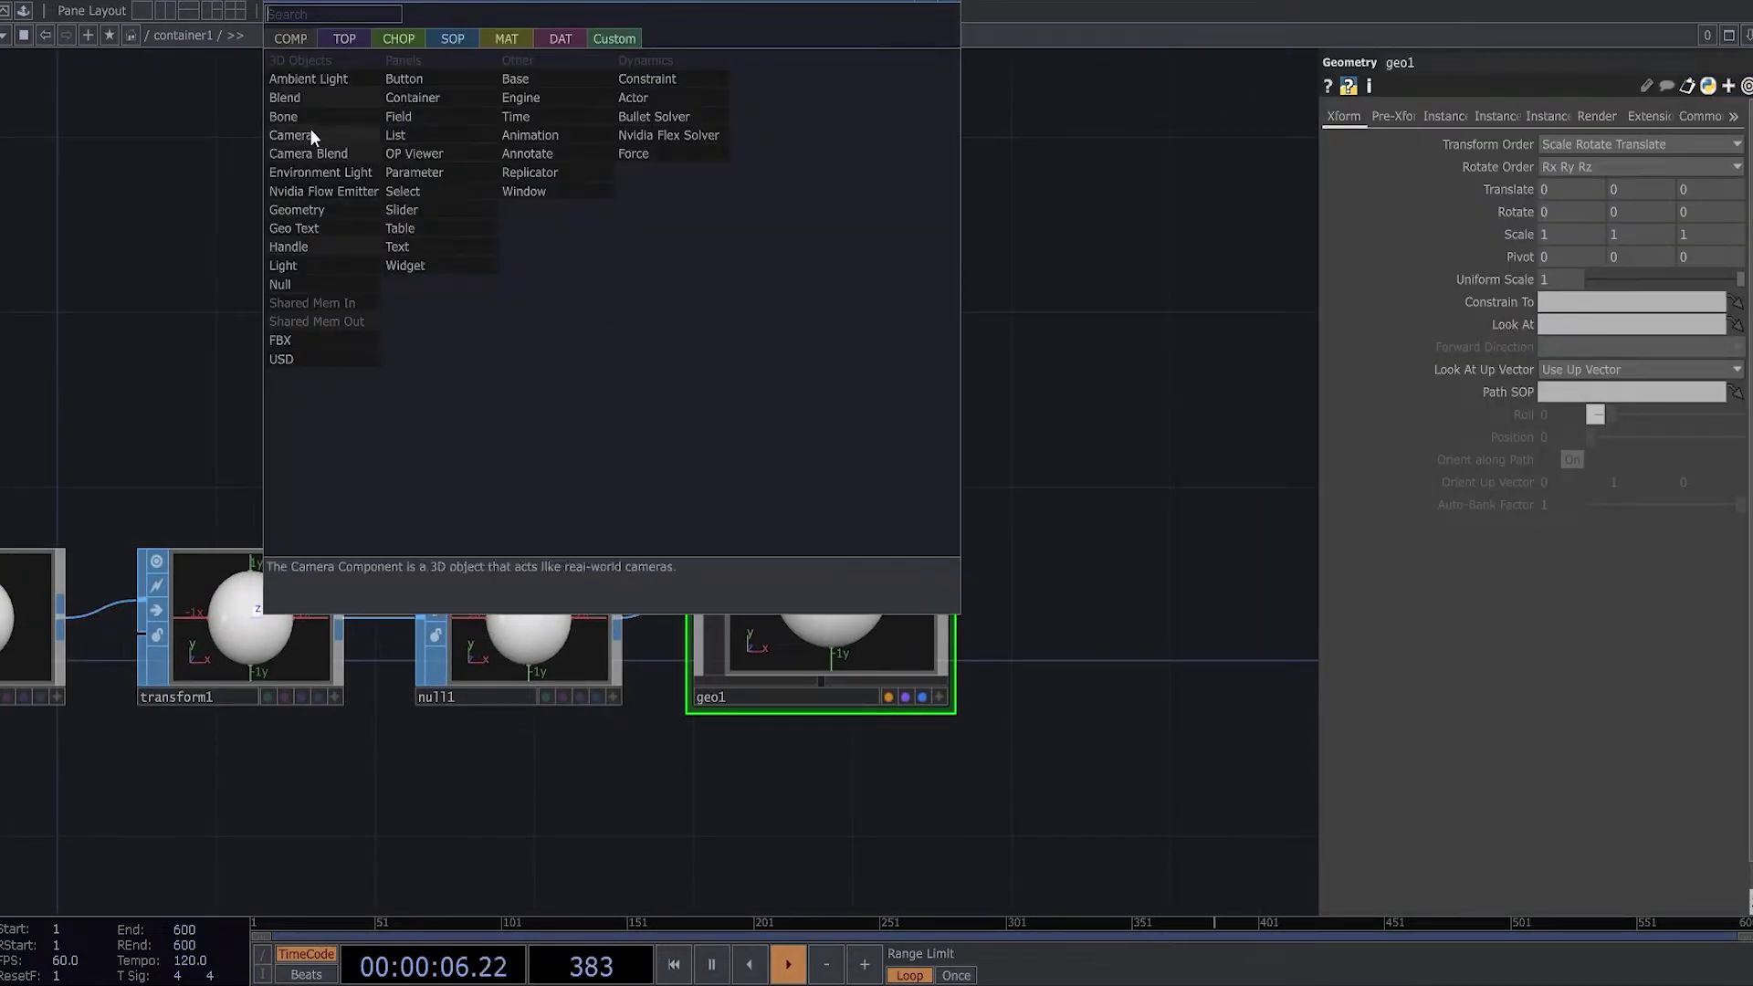
click(313, 139)
click(383, 243)
key(Tab)
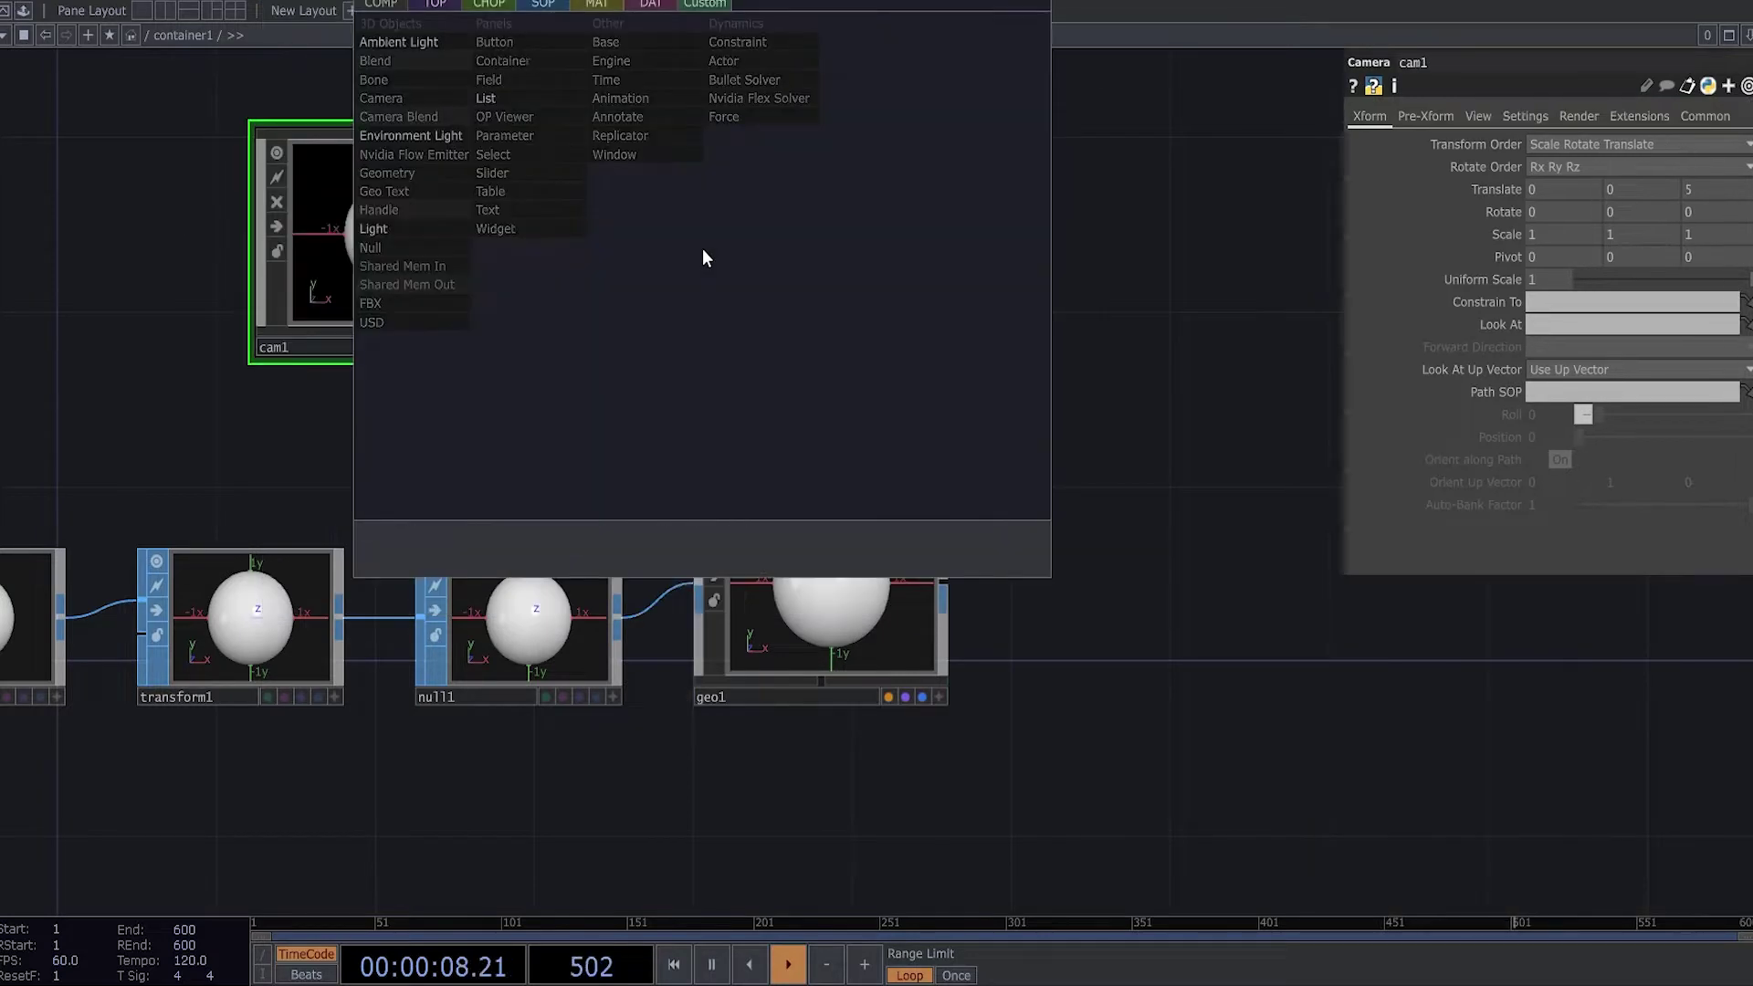
click(375, 229)
click(818, 321)
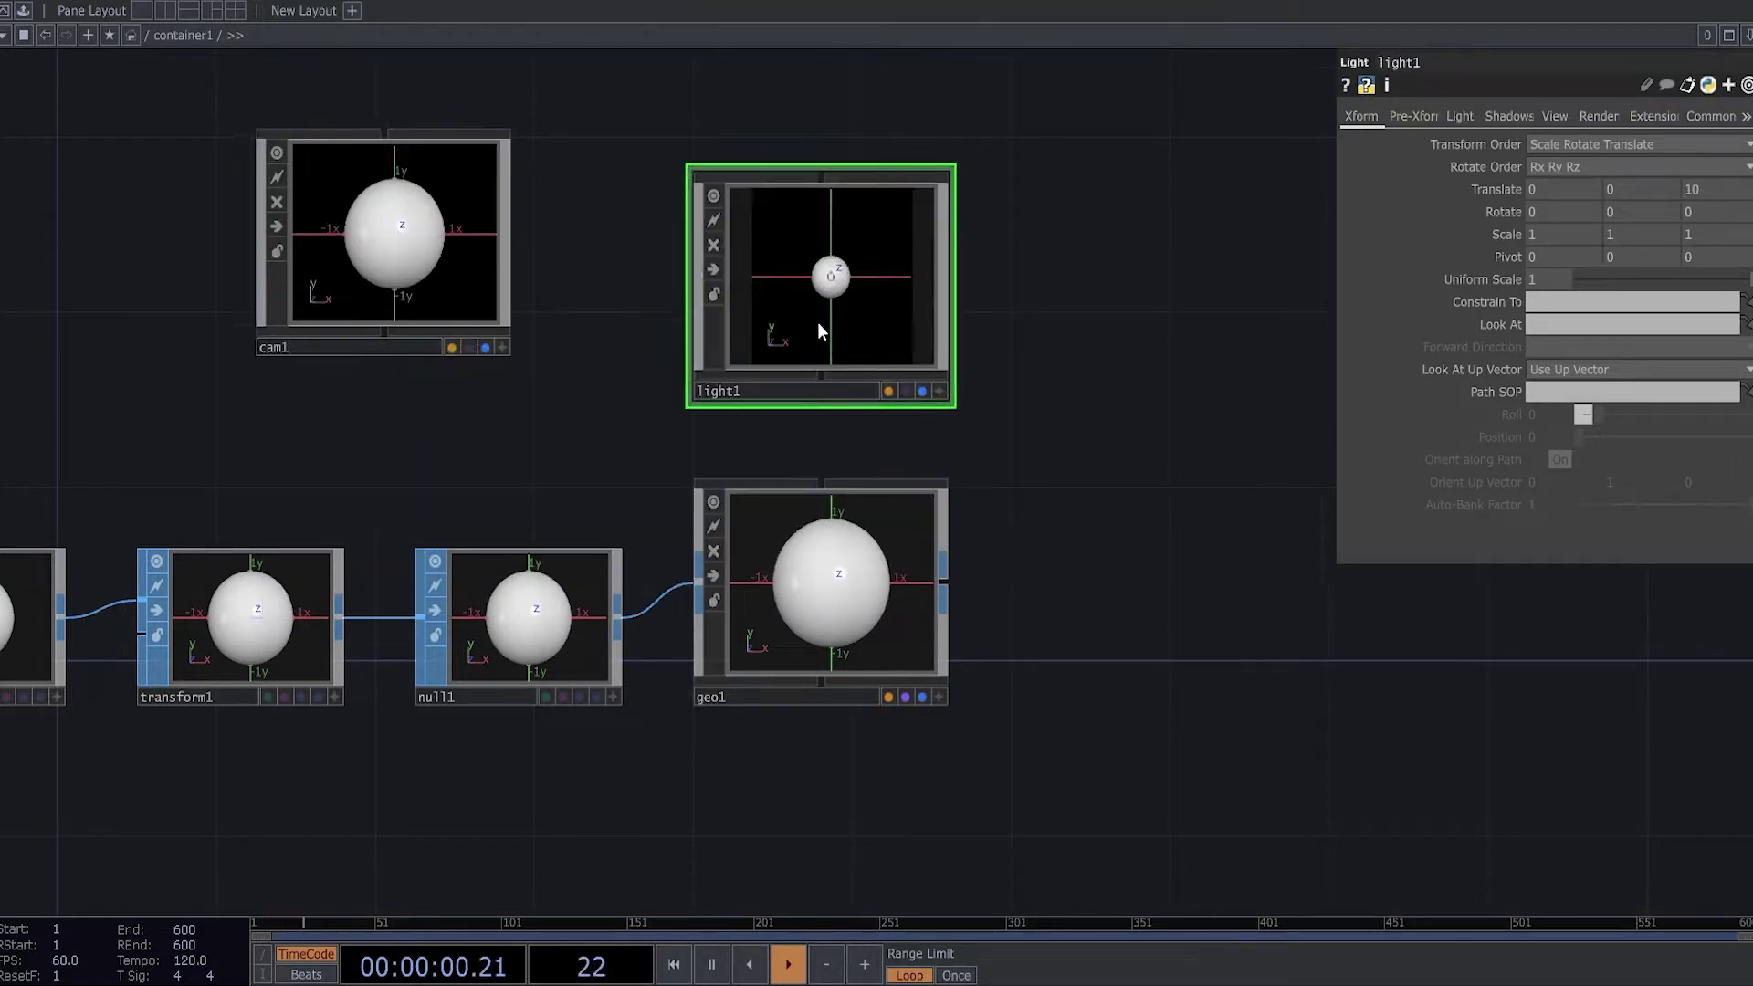
Add a Render TOP beside the geometry to render the scene.
key(h)
key(Tab)
click(758, 268)
text(re)
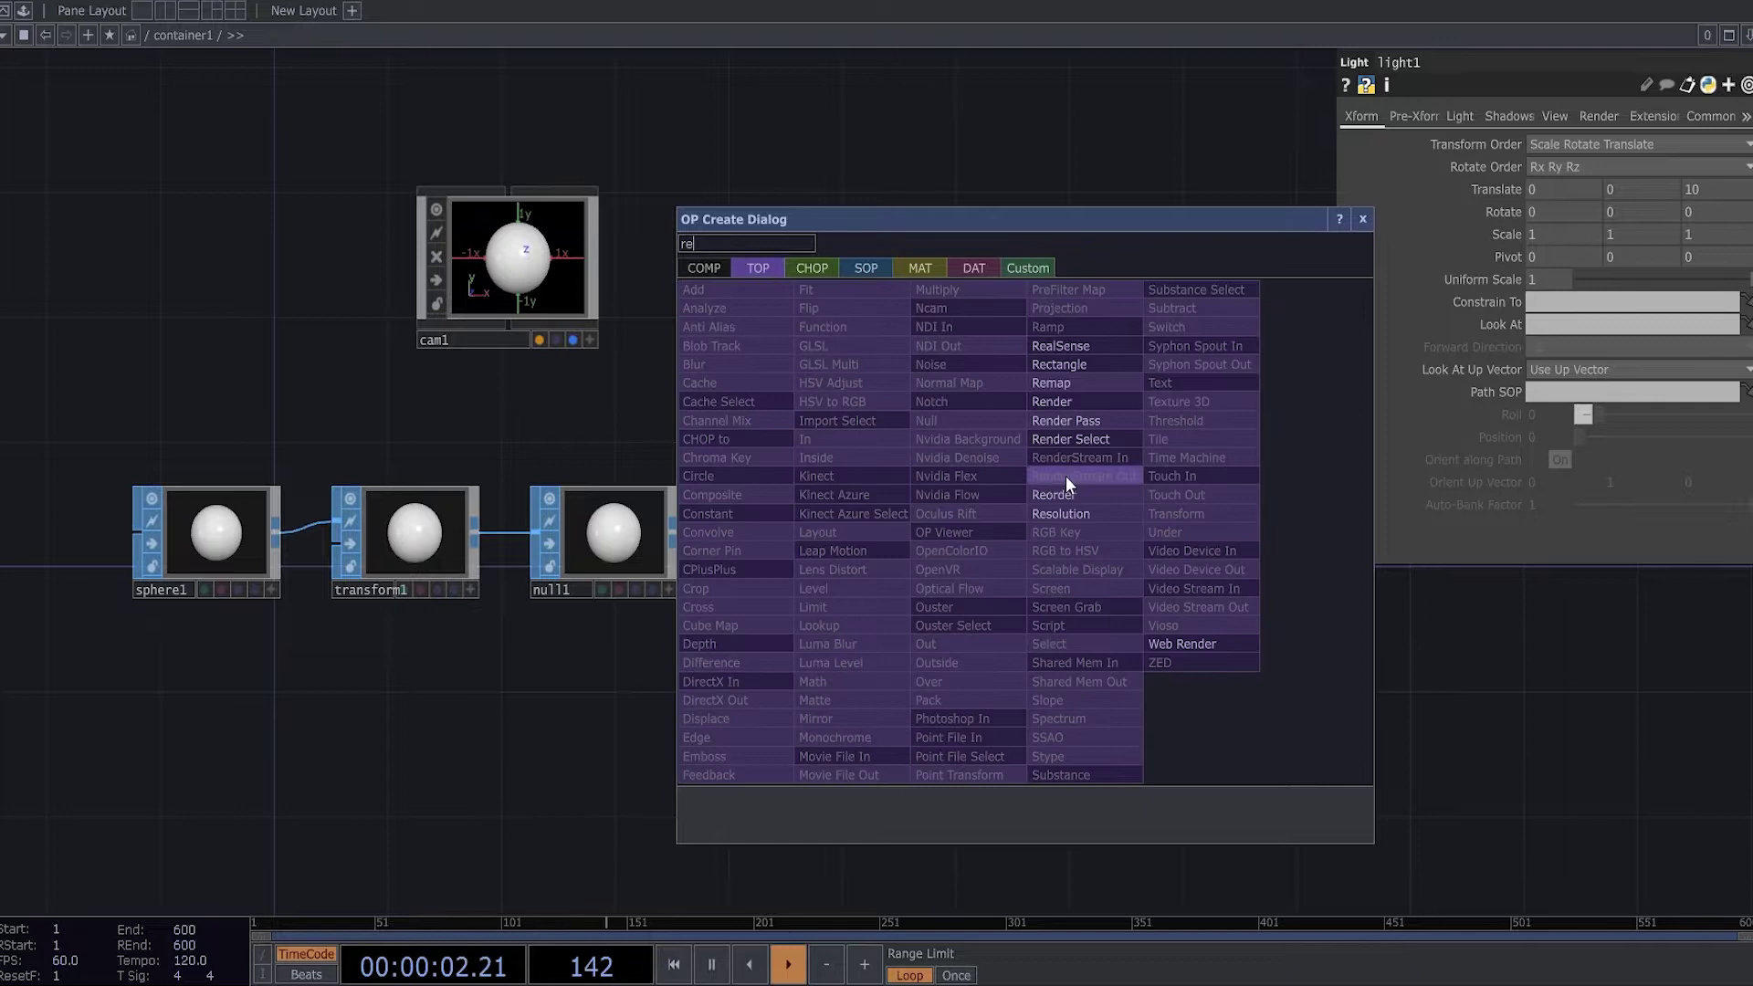
click(1059, 400)
click(1092, 605)
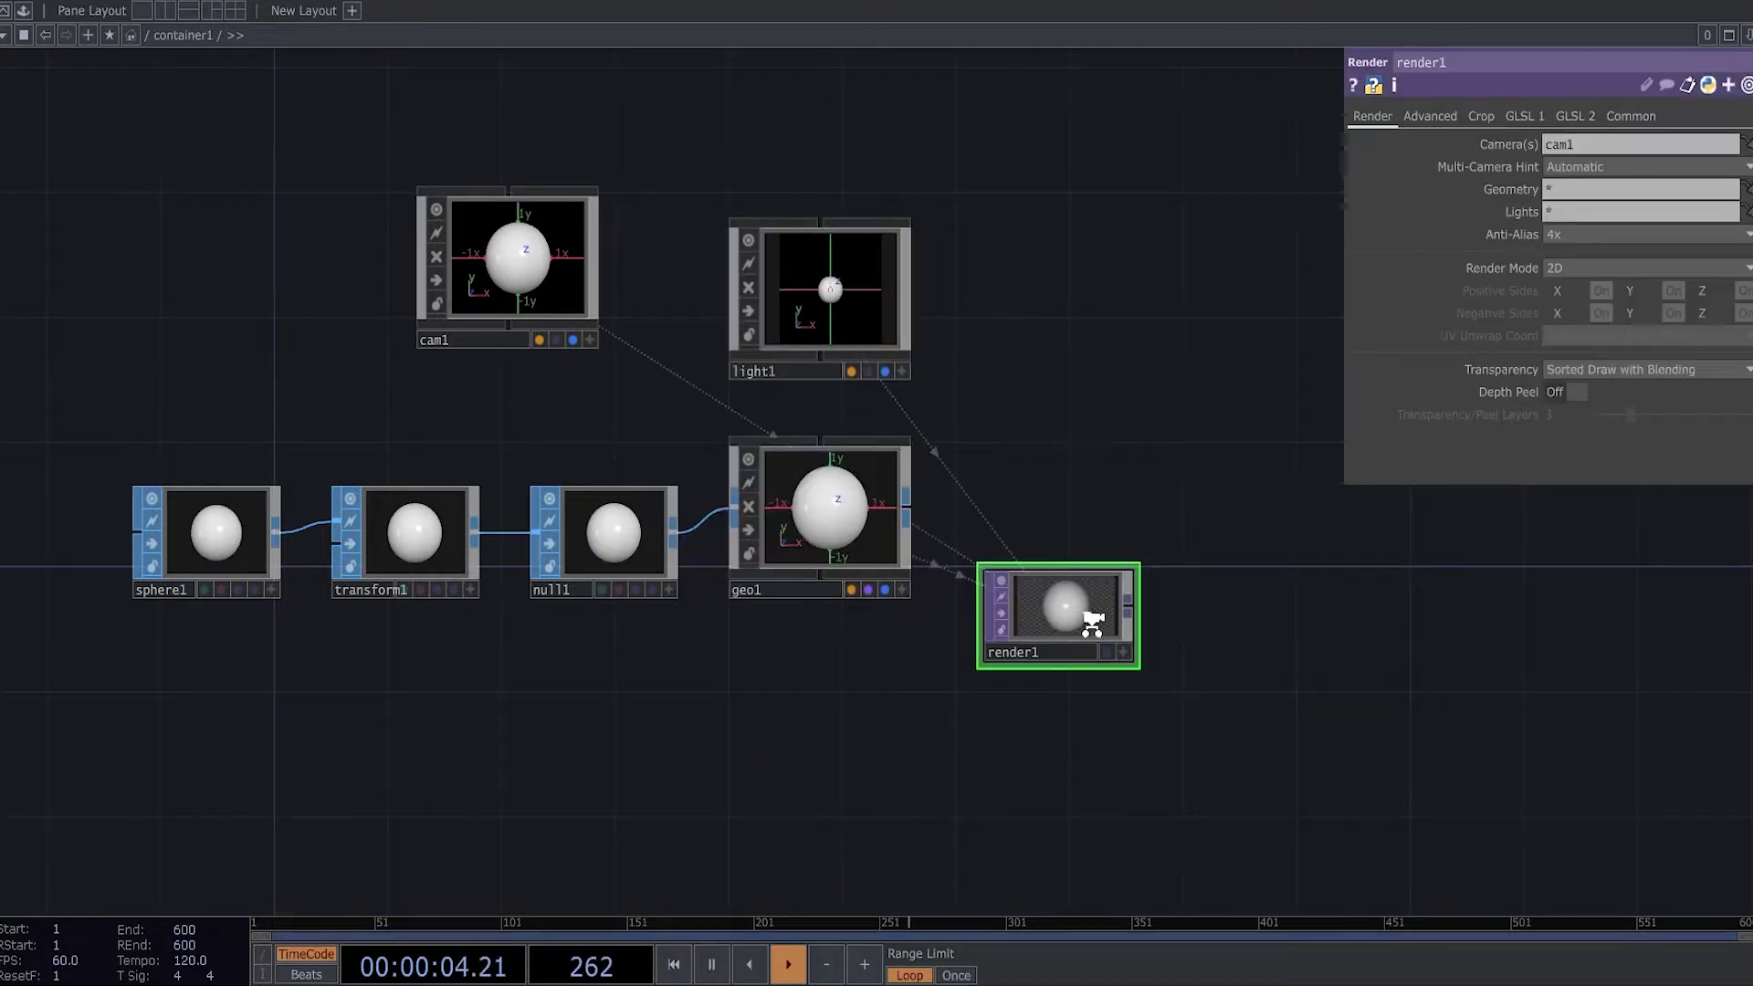
Set the Render TOP's resolution to 1280 by 1280.
scroll(1092, 605, up, 4)
click(1631, 116)
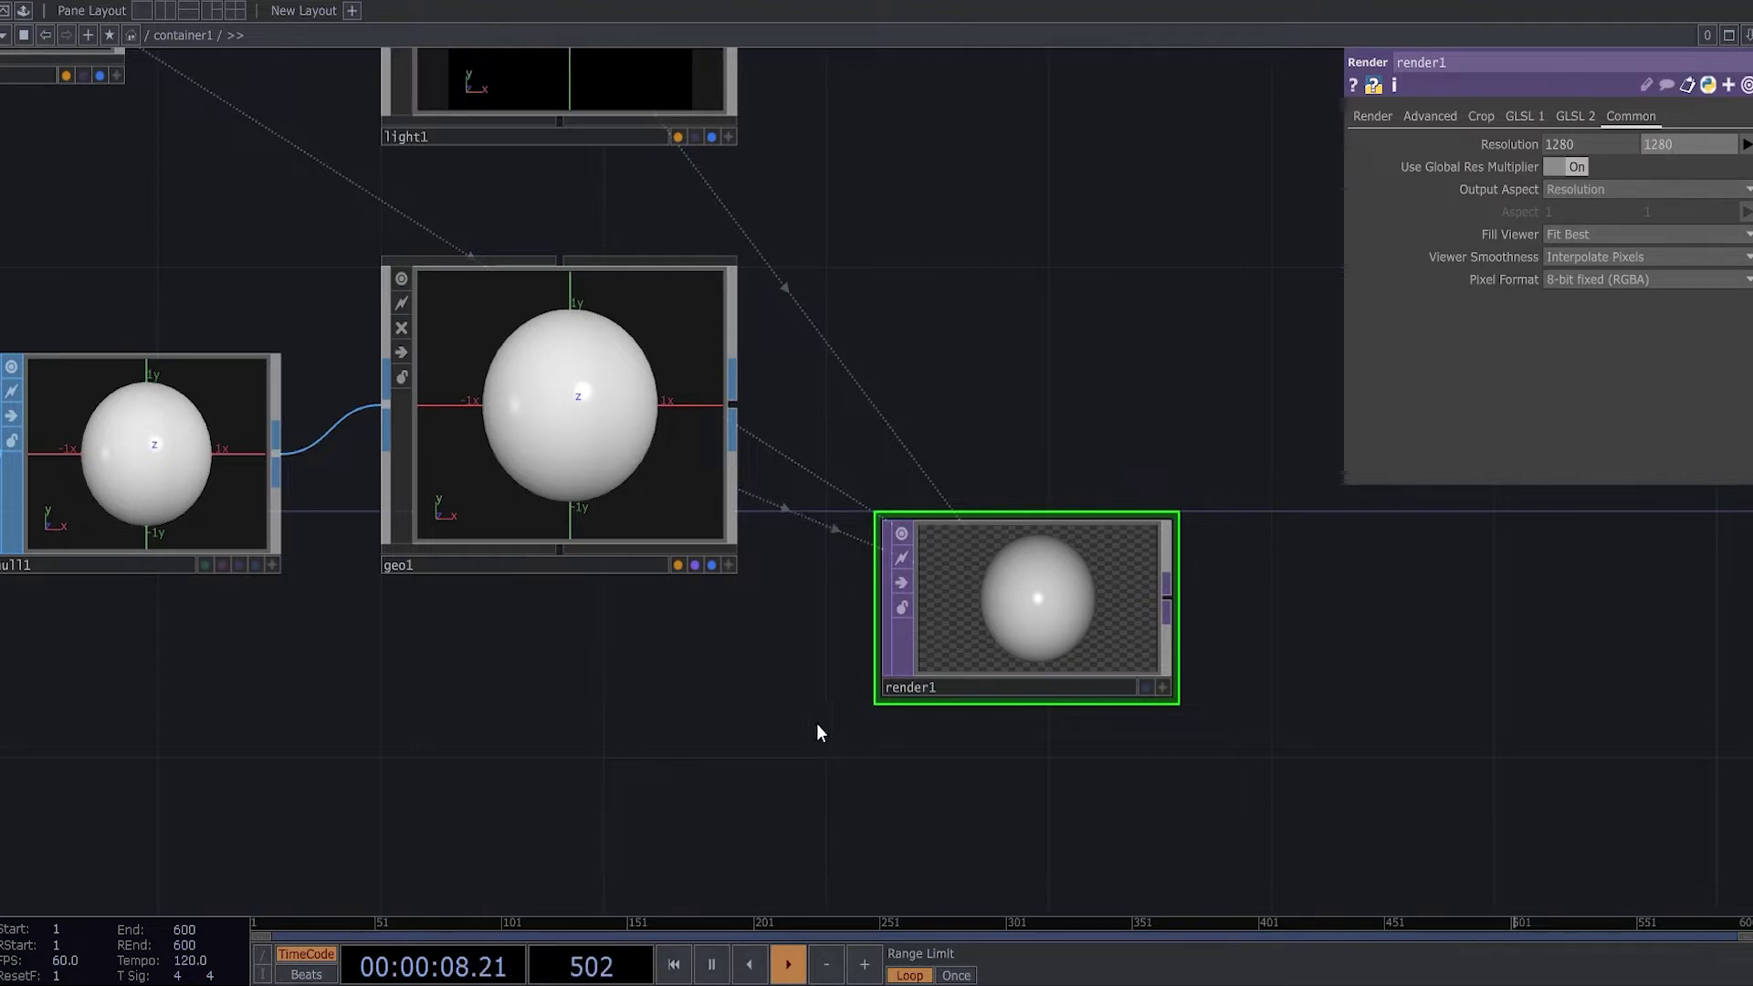
scroll(529, 707, down, 3)
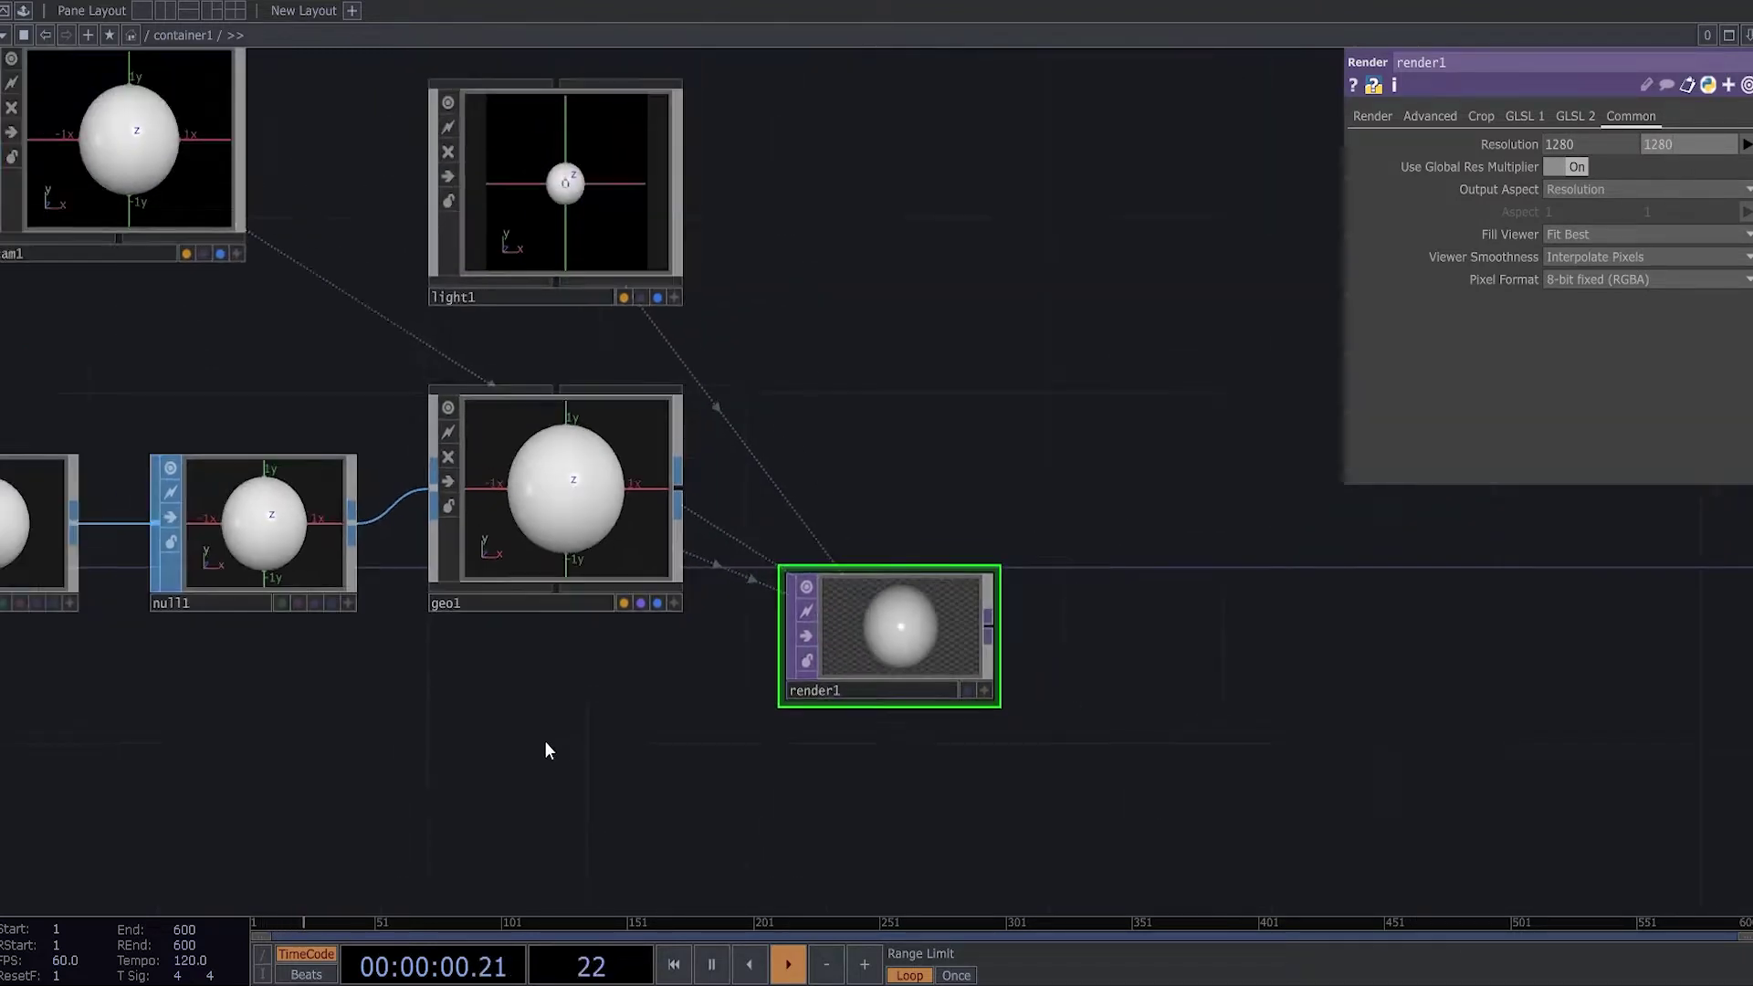
Display the Render TOP's output as the network background and make room below the sphere chain.
drag(735, 636, 796, 589)
scroll(800, 589, down, 3)
drag(872, 630, 1276, 496)
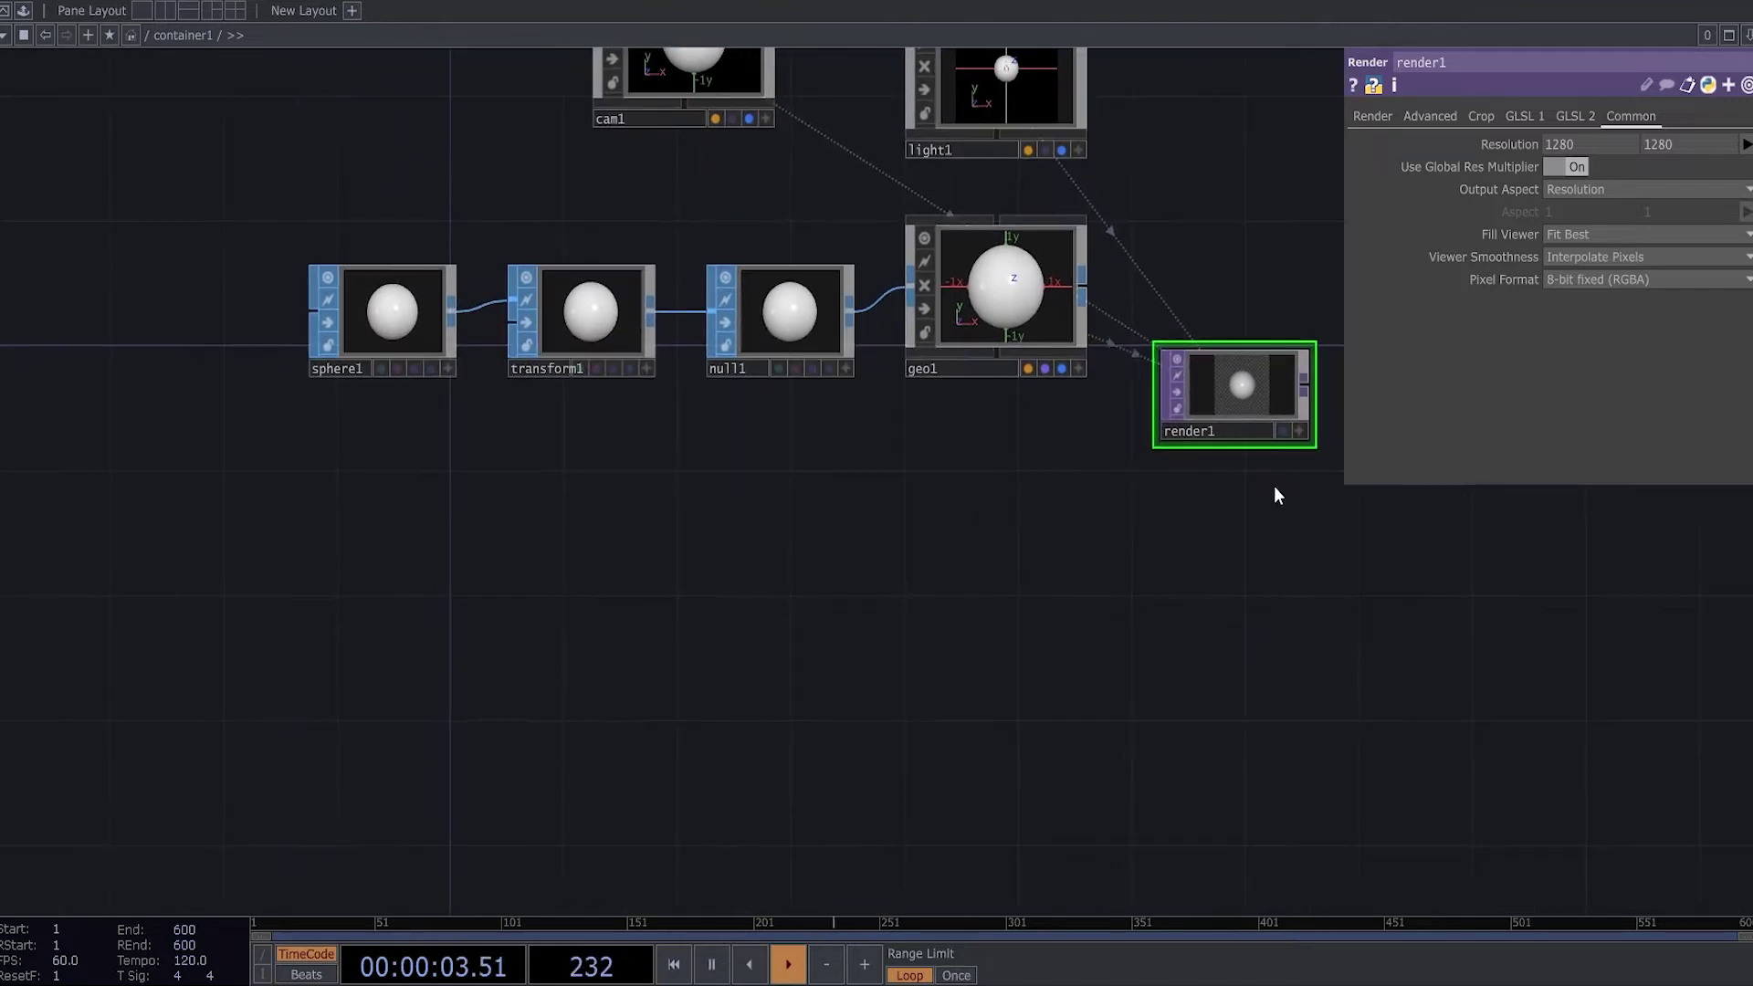
click(1282, 431)
drag(793, 564, 546, 685)
drag(952, 573, 1340, 440)
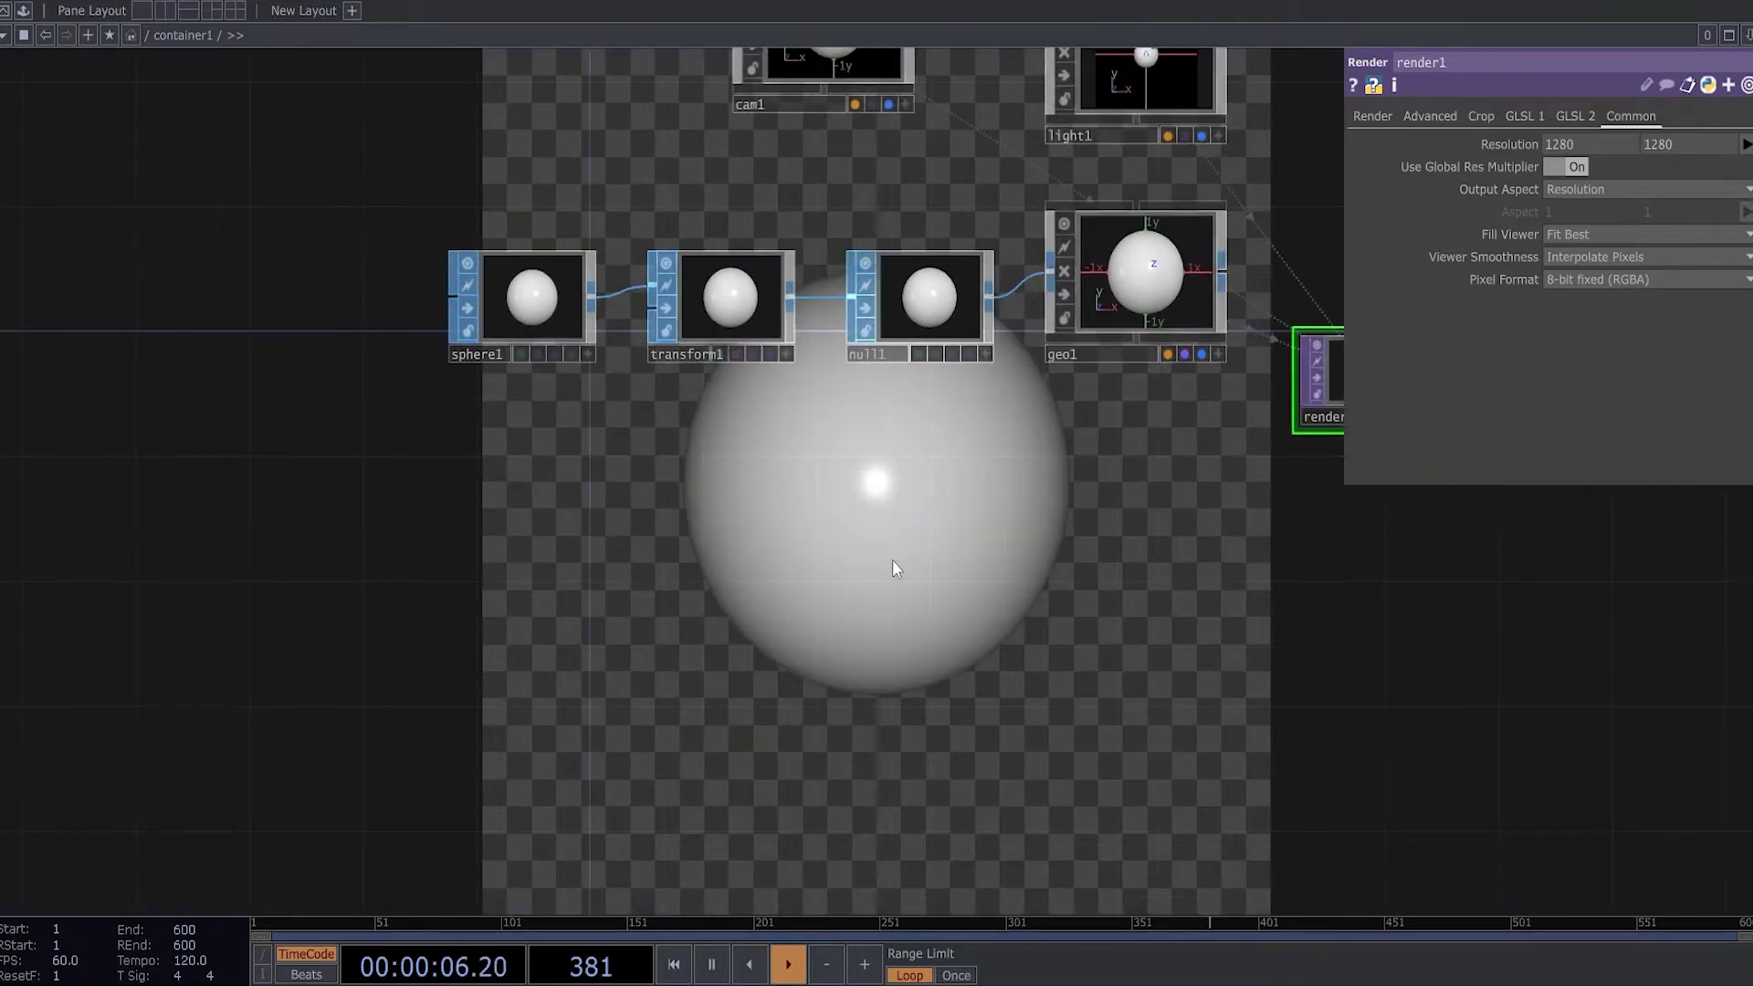
Add a Pattern CHOP below the sphere chain.
key(Tab)
click(621, 334)
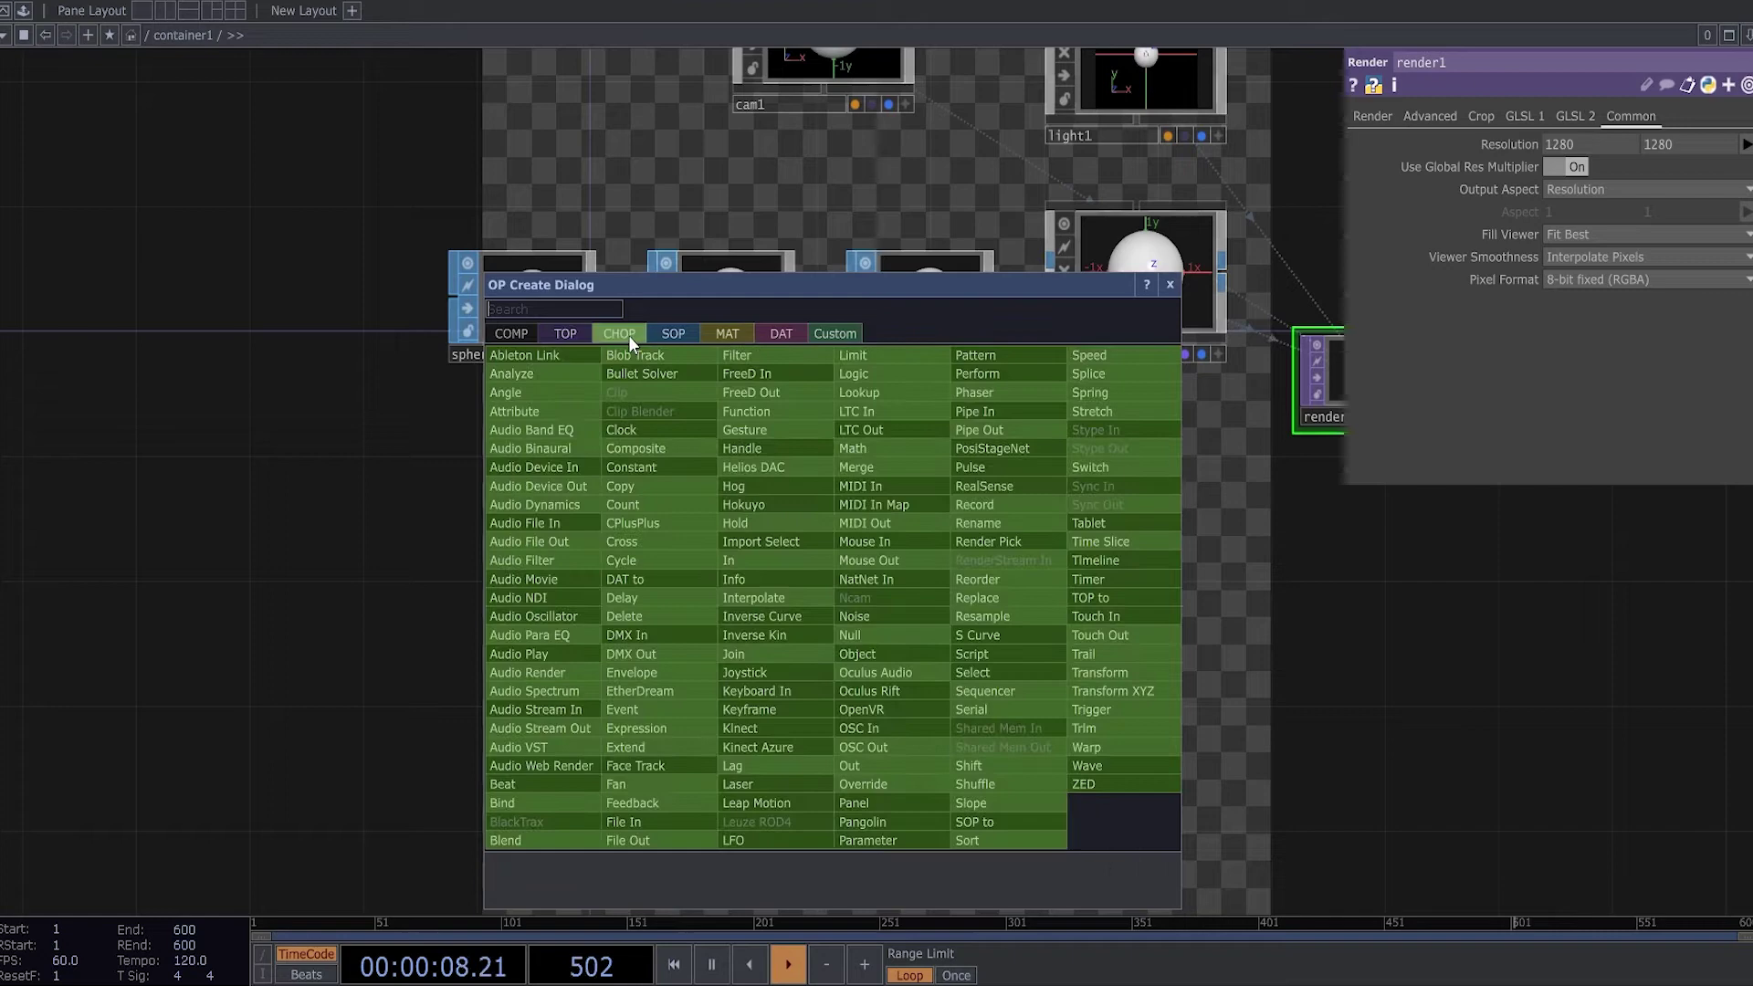
text(pat)
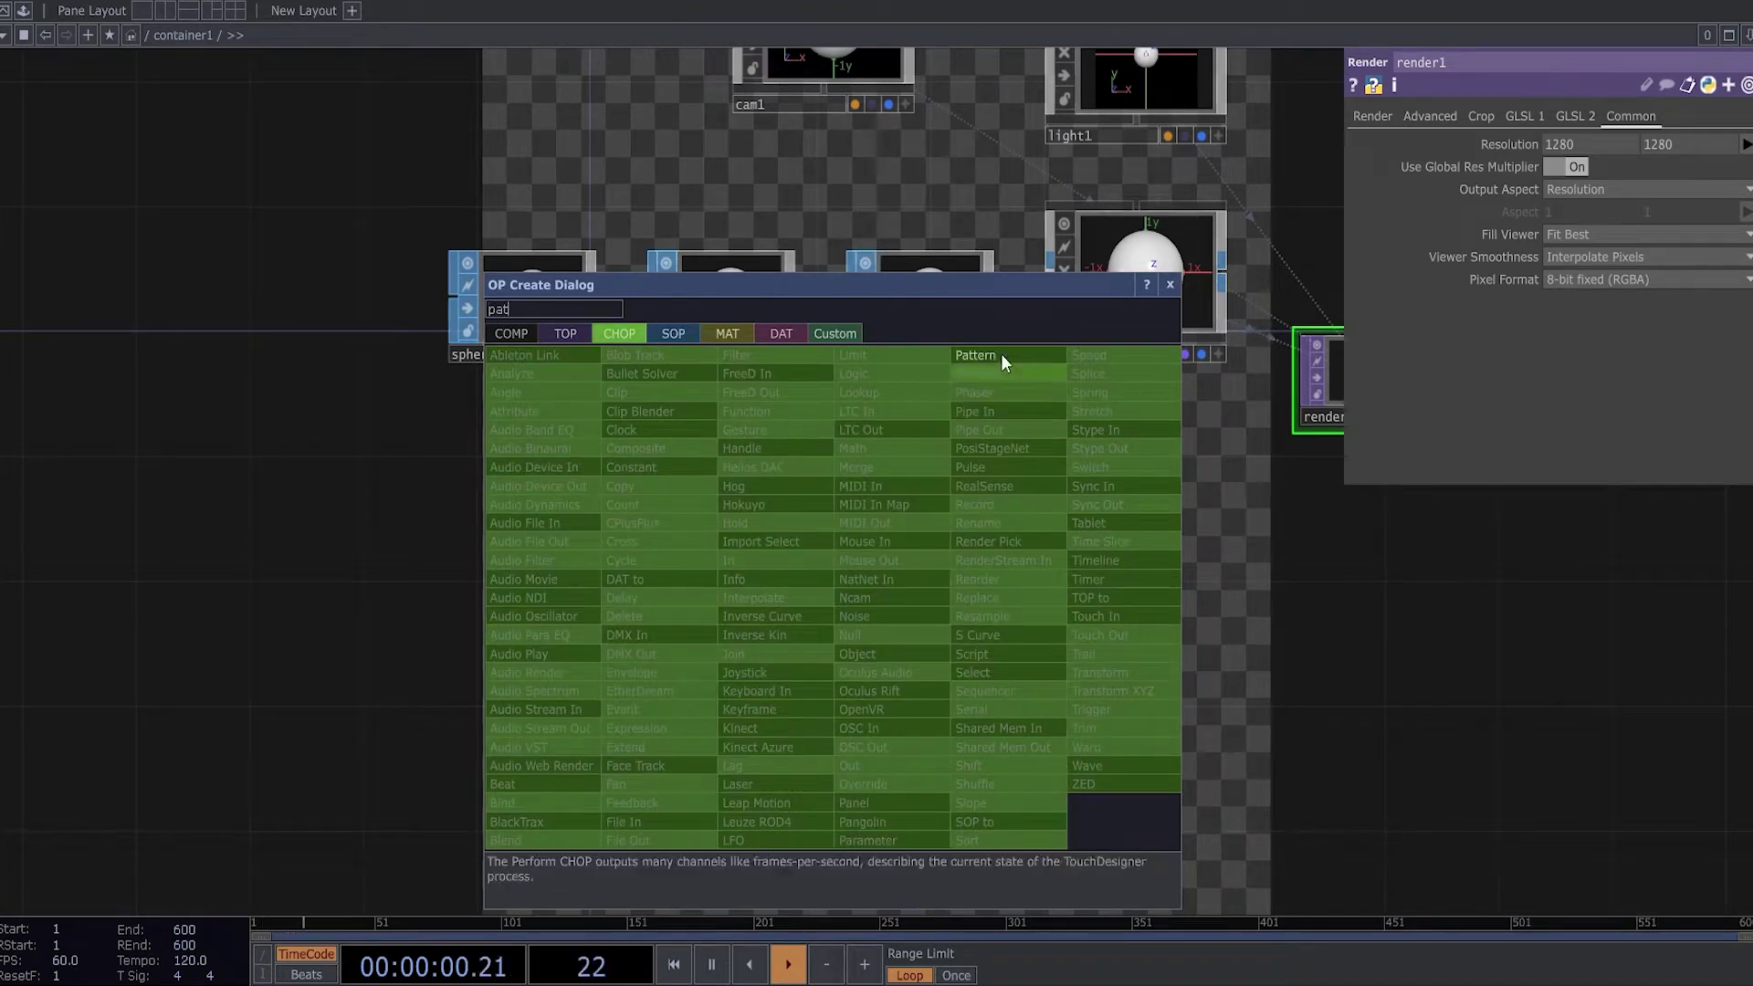
click(997, 354)
click(917, 532)
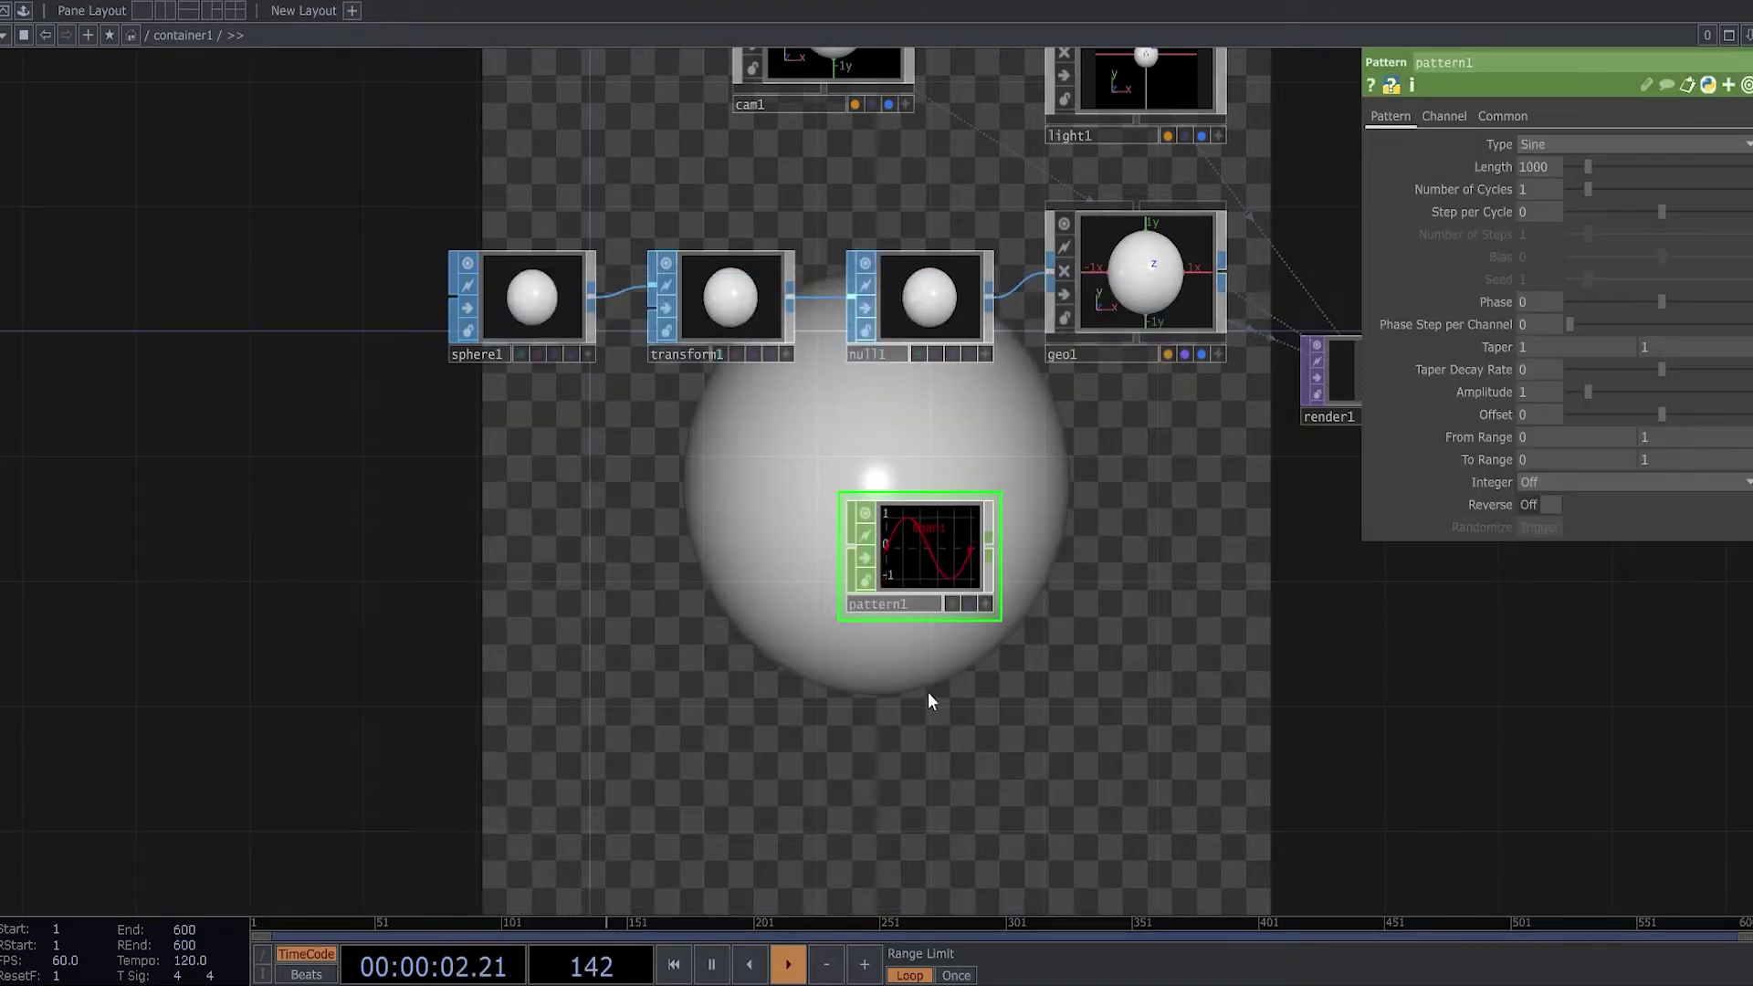
Add a Noise CHOP directly beneath the Pattern CHOP.
key(Tab)
text(n)
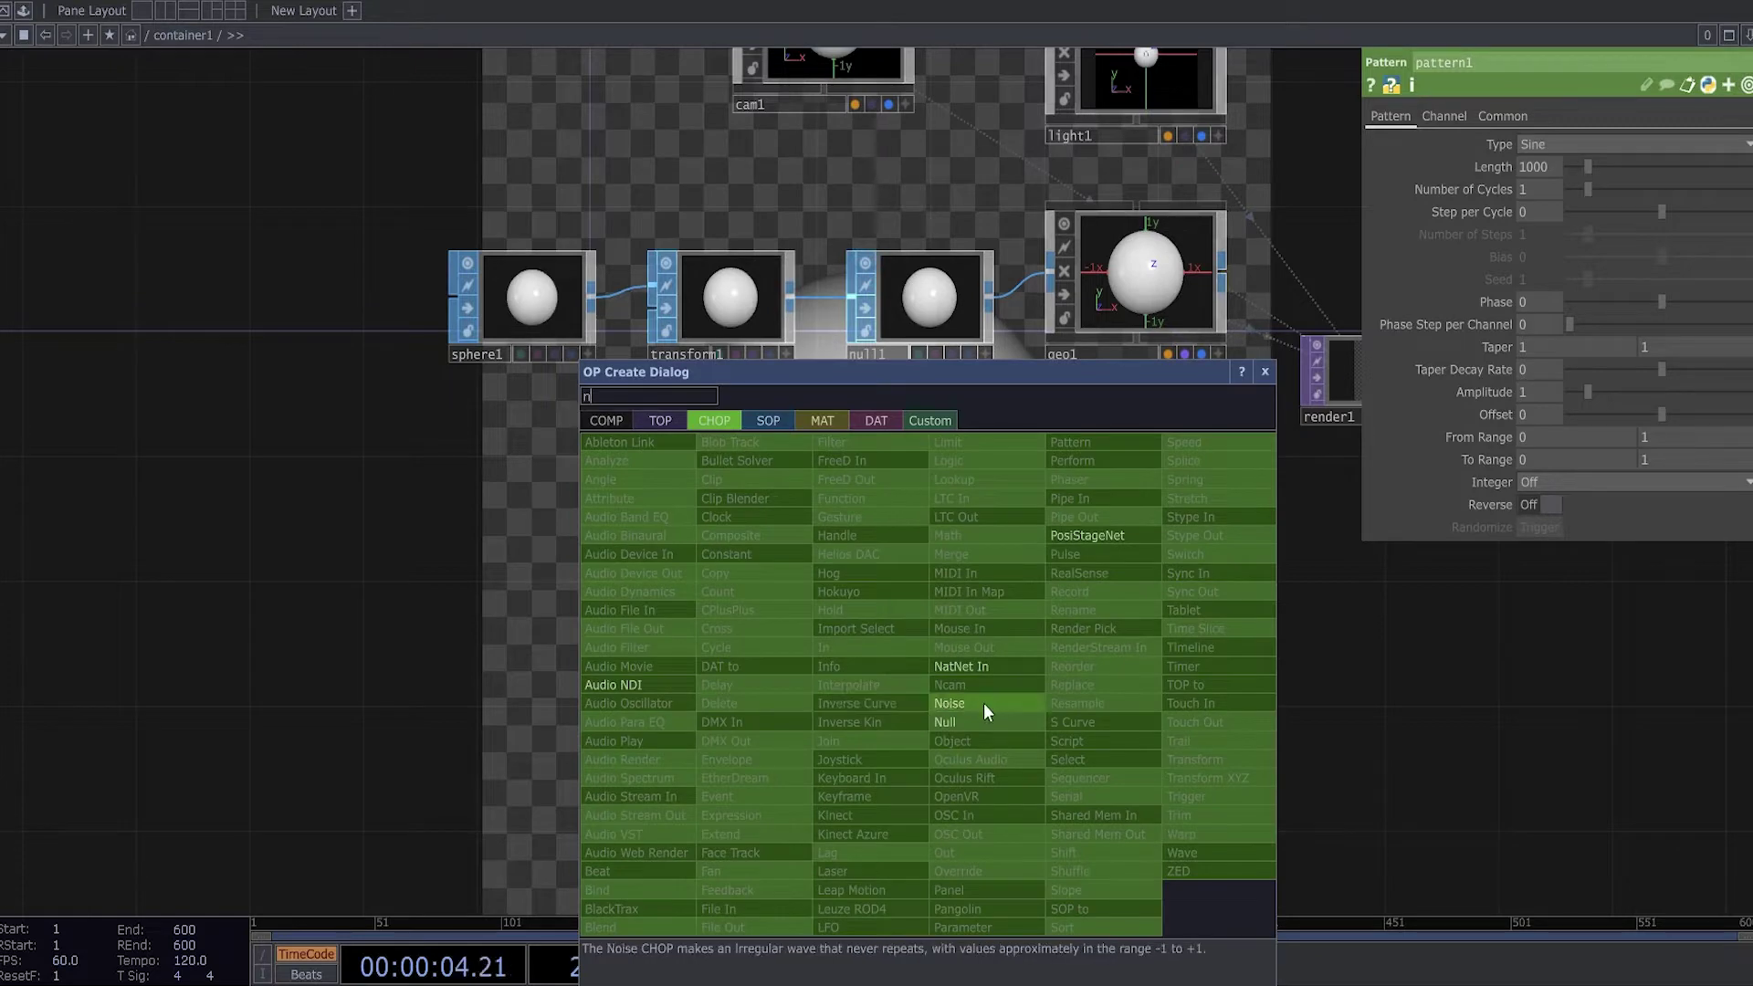
click(983, 703)
click(911, 711)
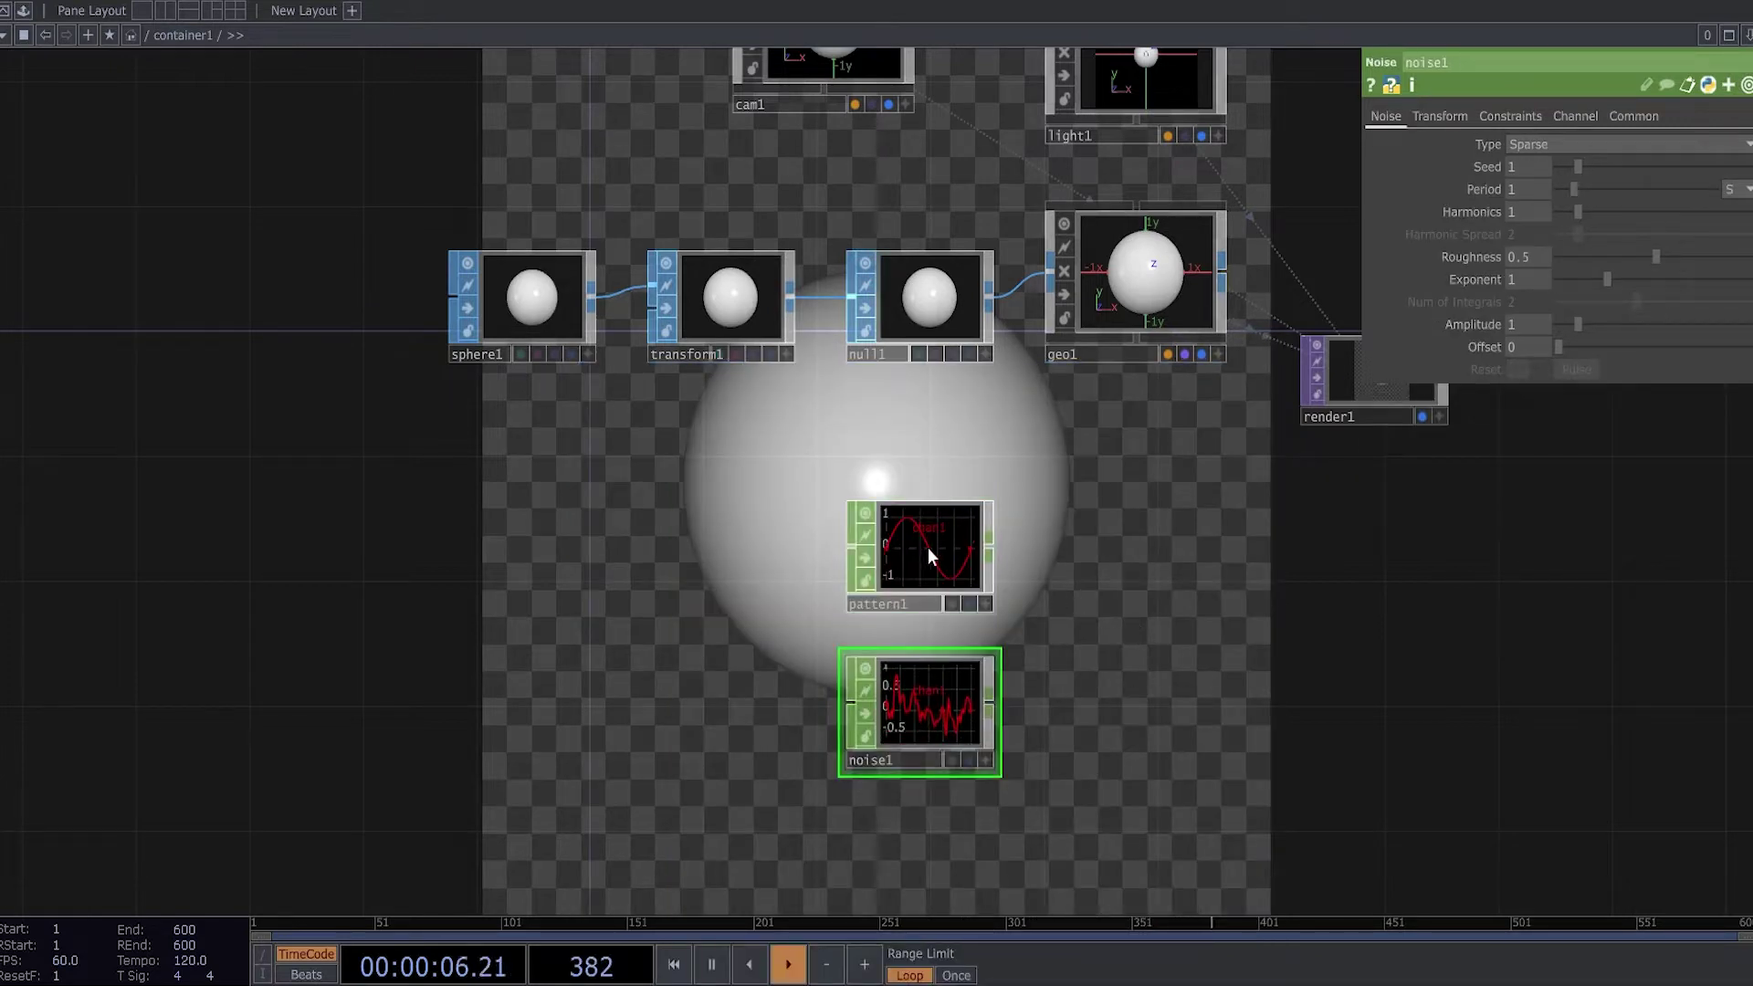
Add a Merge CHOP and connect the Pattern and Noise CHOPs to its input.
key(Tab)
text(mer)
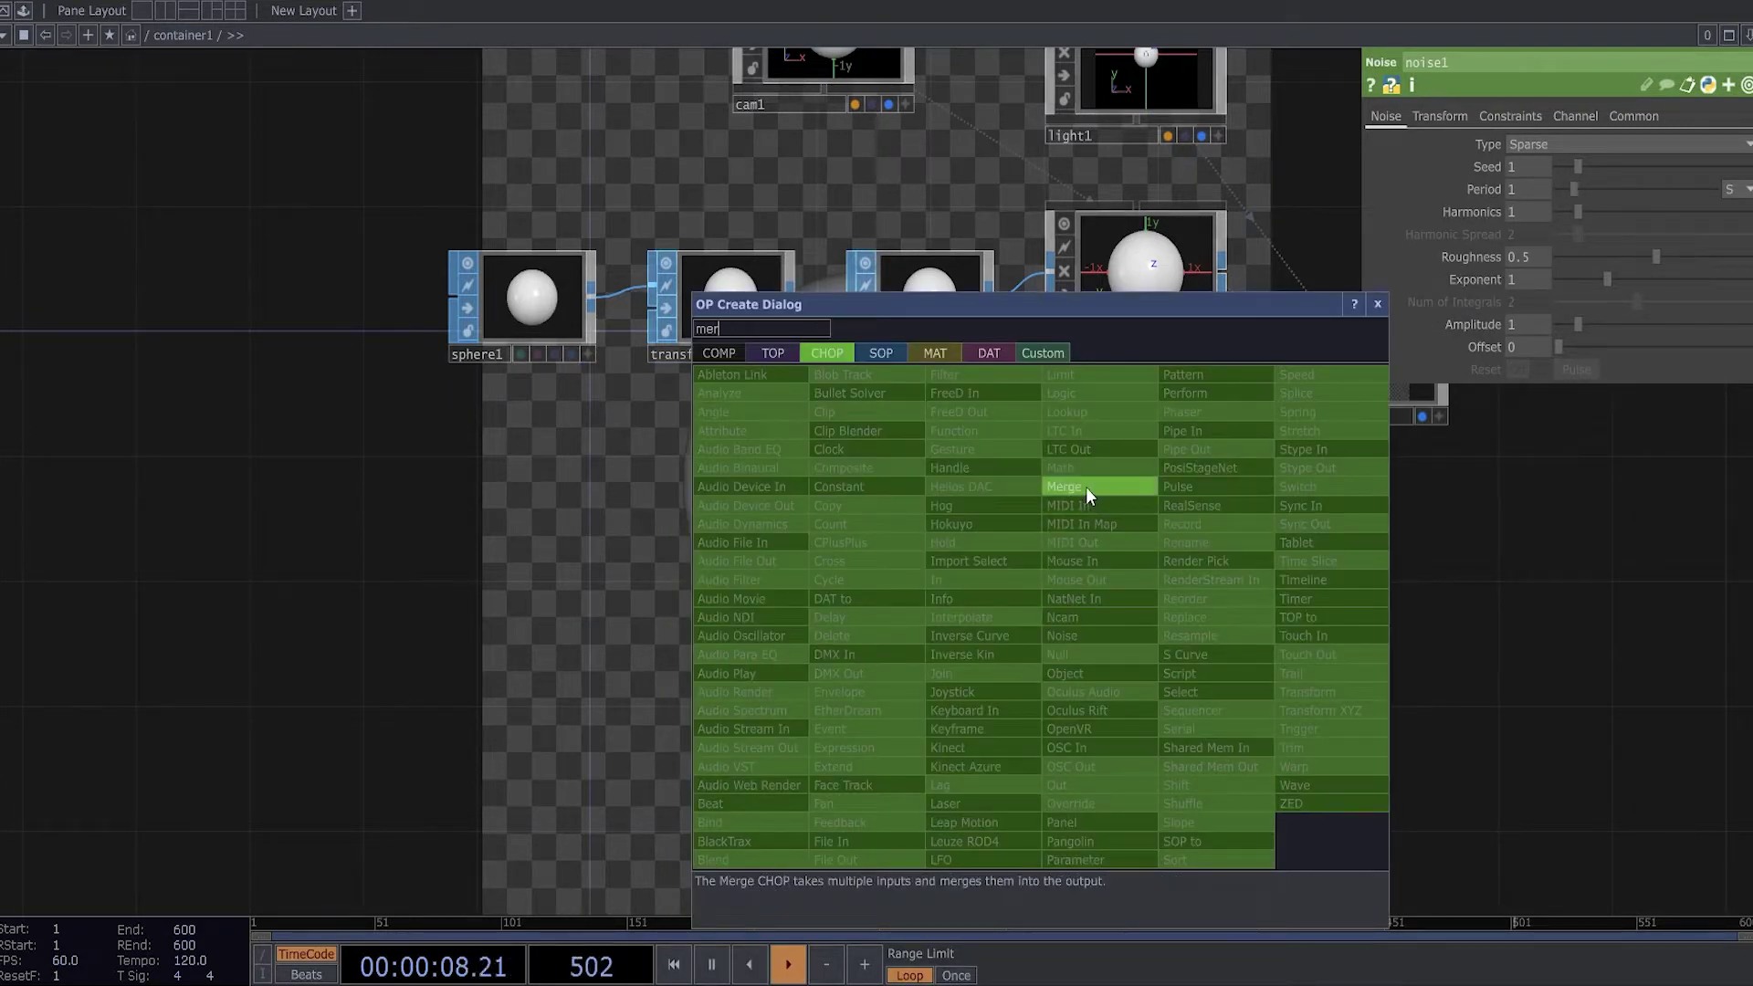
click(1087, 486)
click(1159, 601)
click(994, 539)
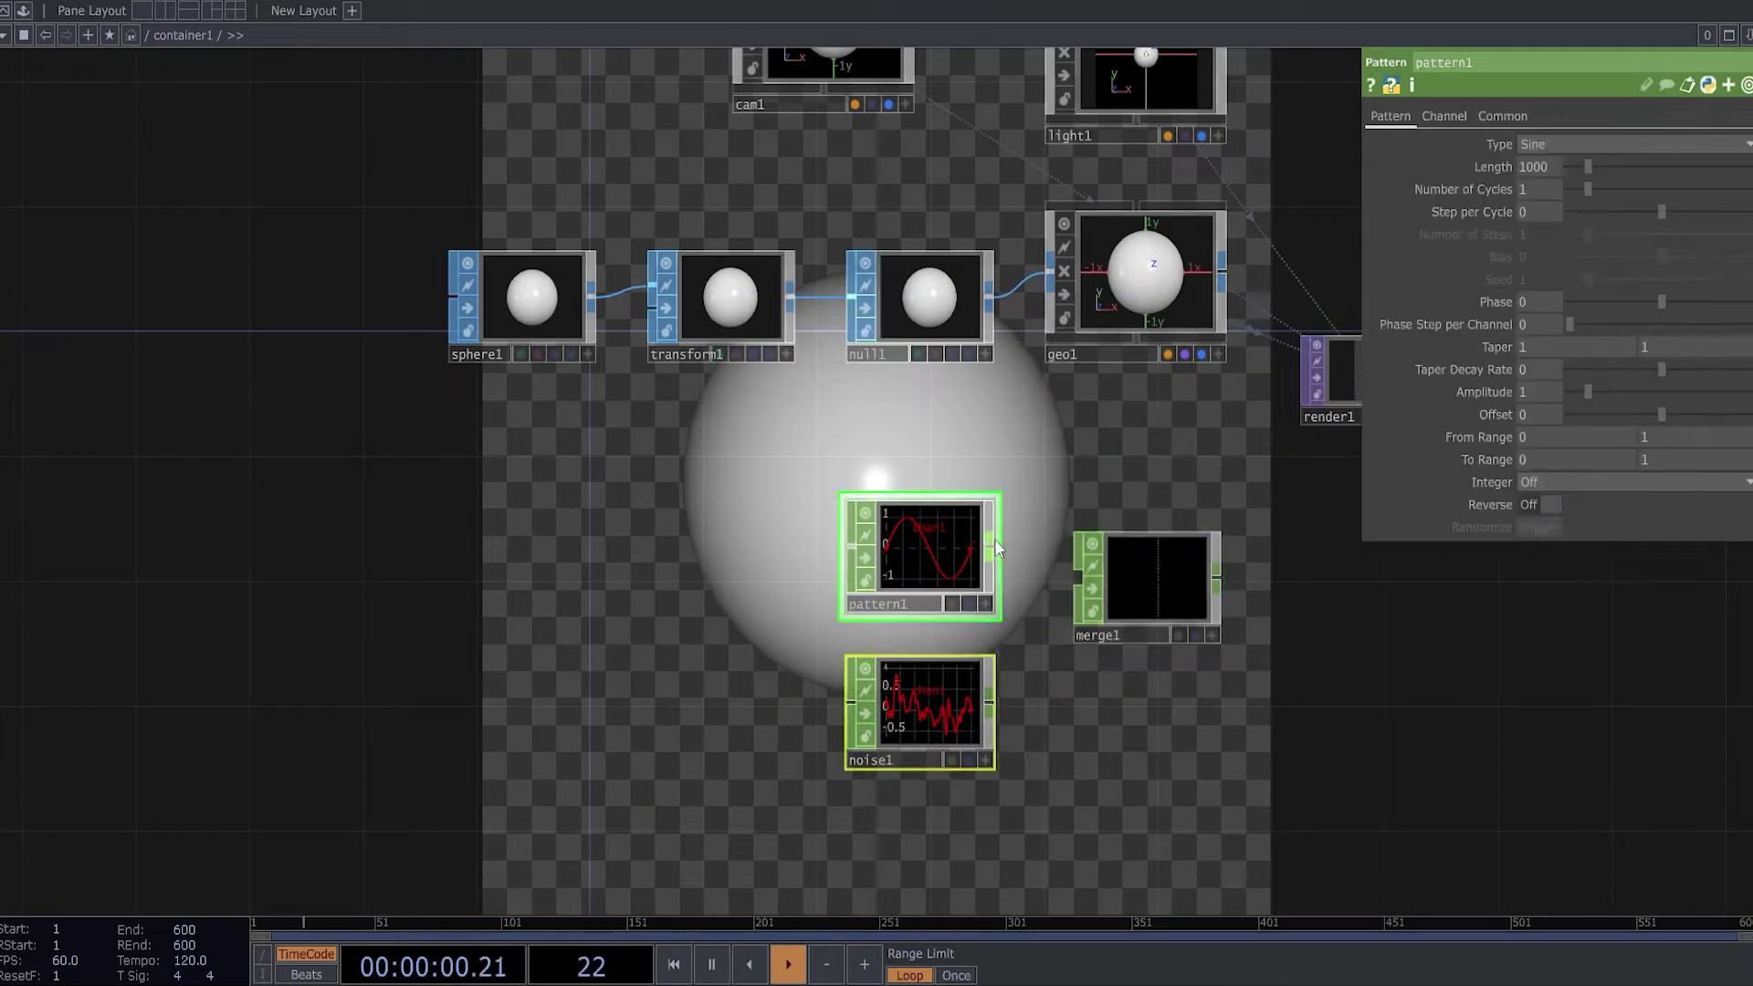
drag(995, 538, 1070, 573)
scroll(1231, 660, up, 5)
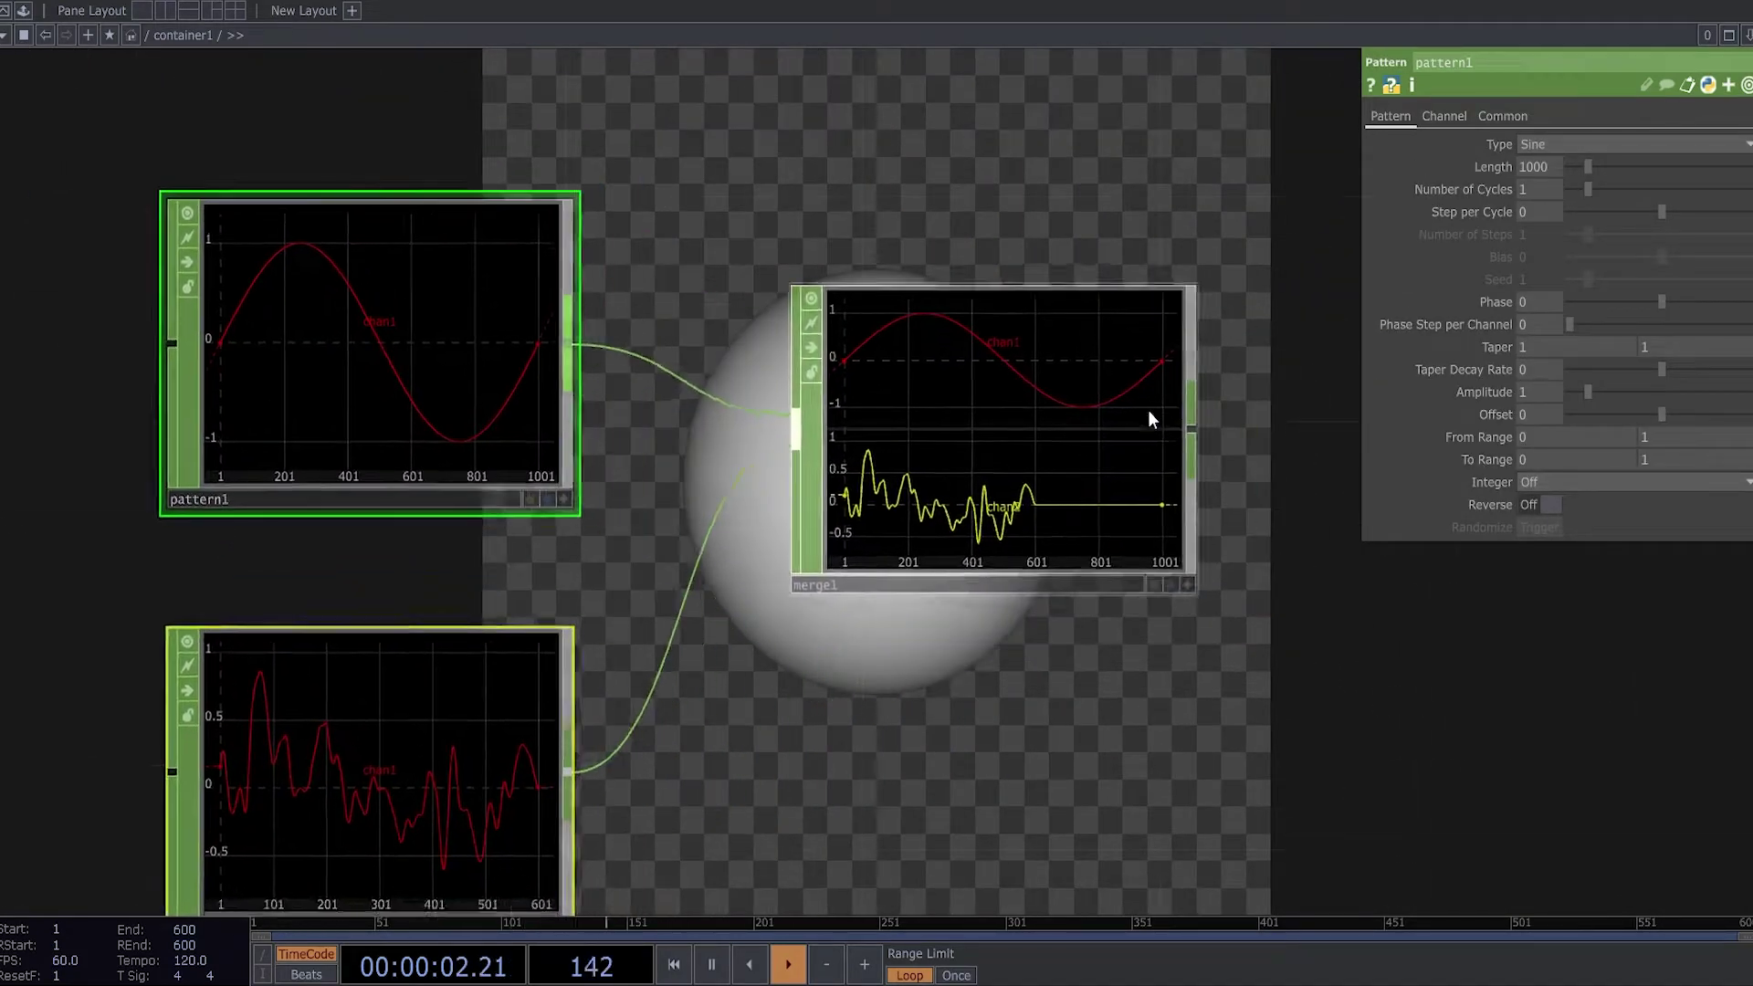
Set the Pattern CHOP's Length to 600 to match the noise channel's sample range.
scroll(1149, 412, up, 3)
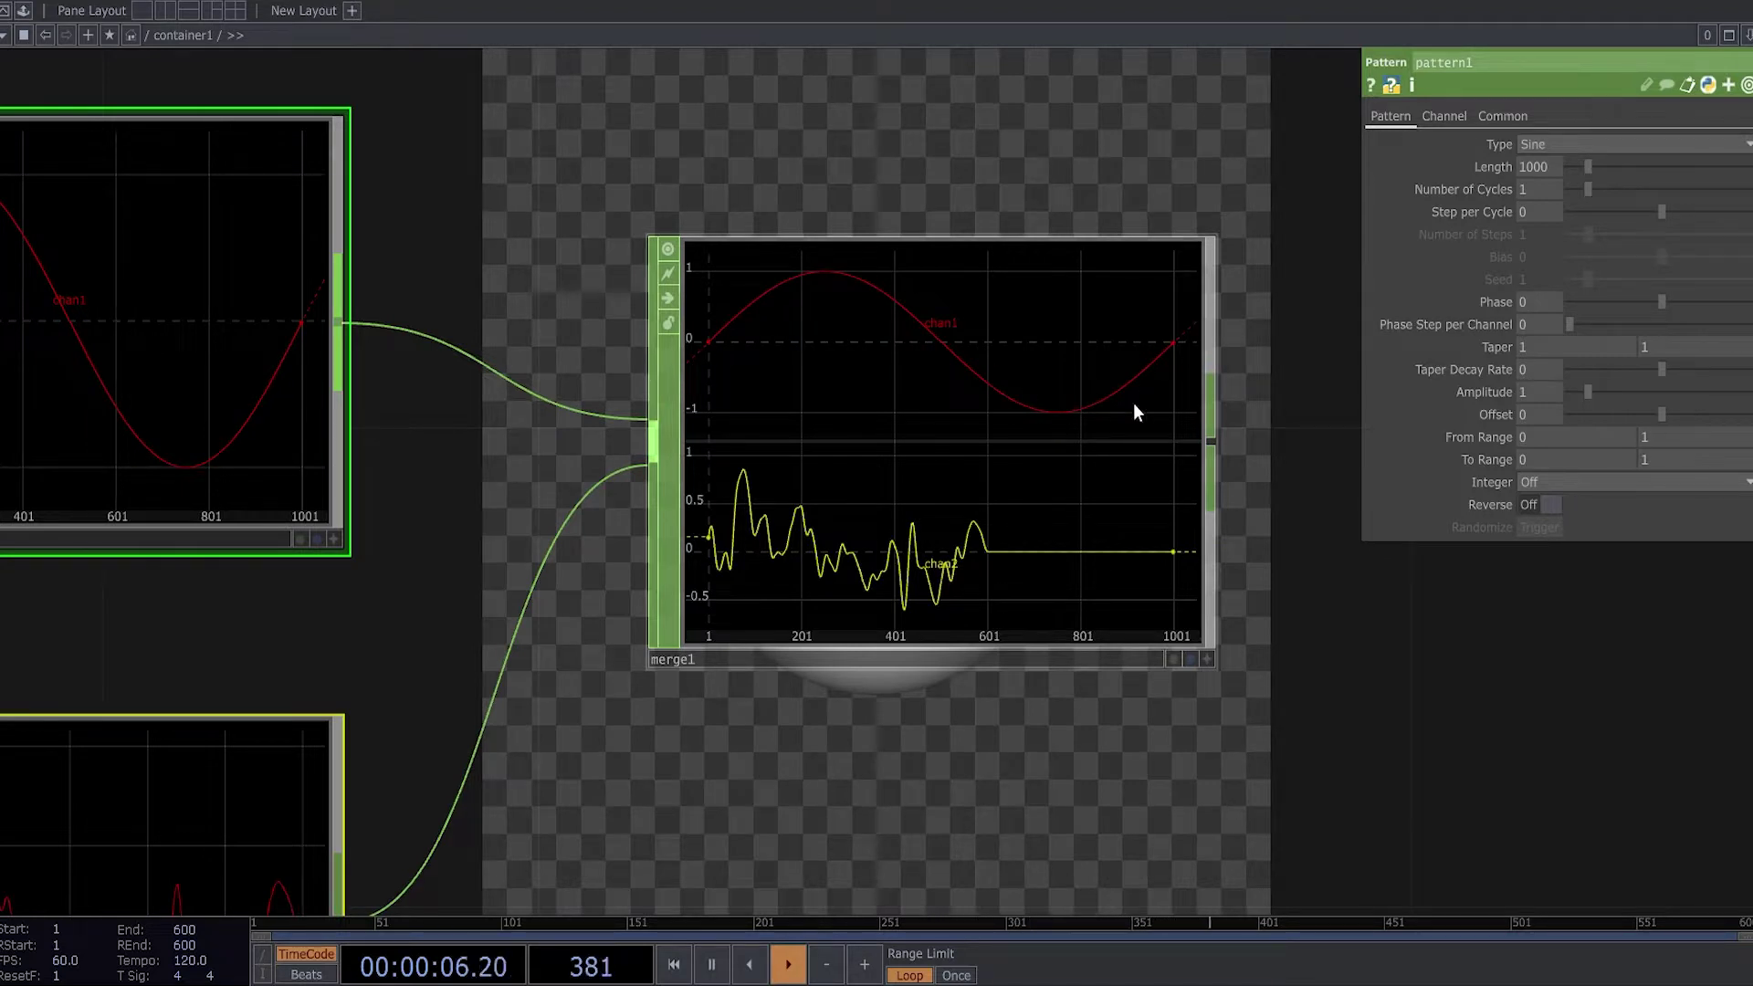
scroll(763, 659, down, 2)
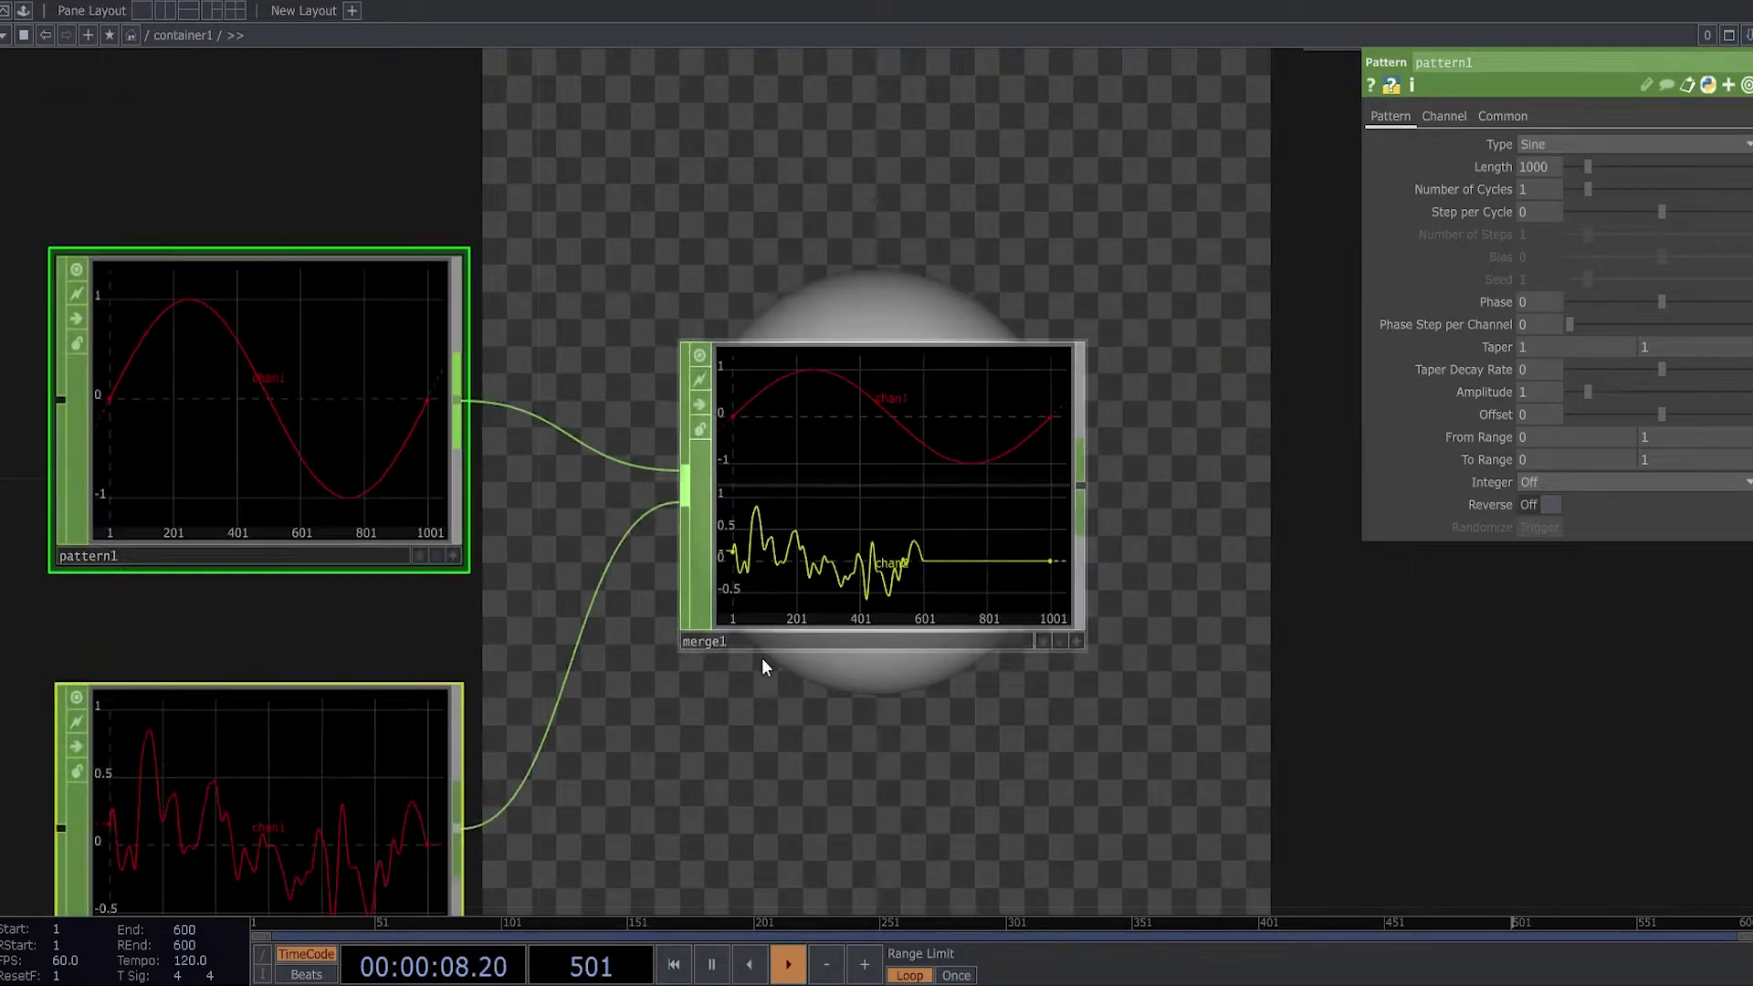
drag(832, 849, 905, 716)
middle_click(370, 672)
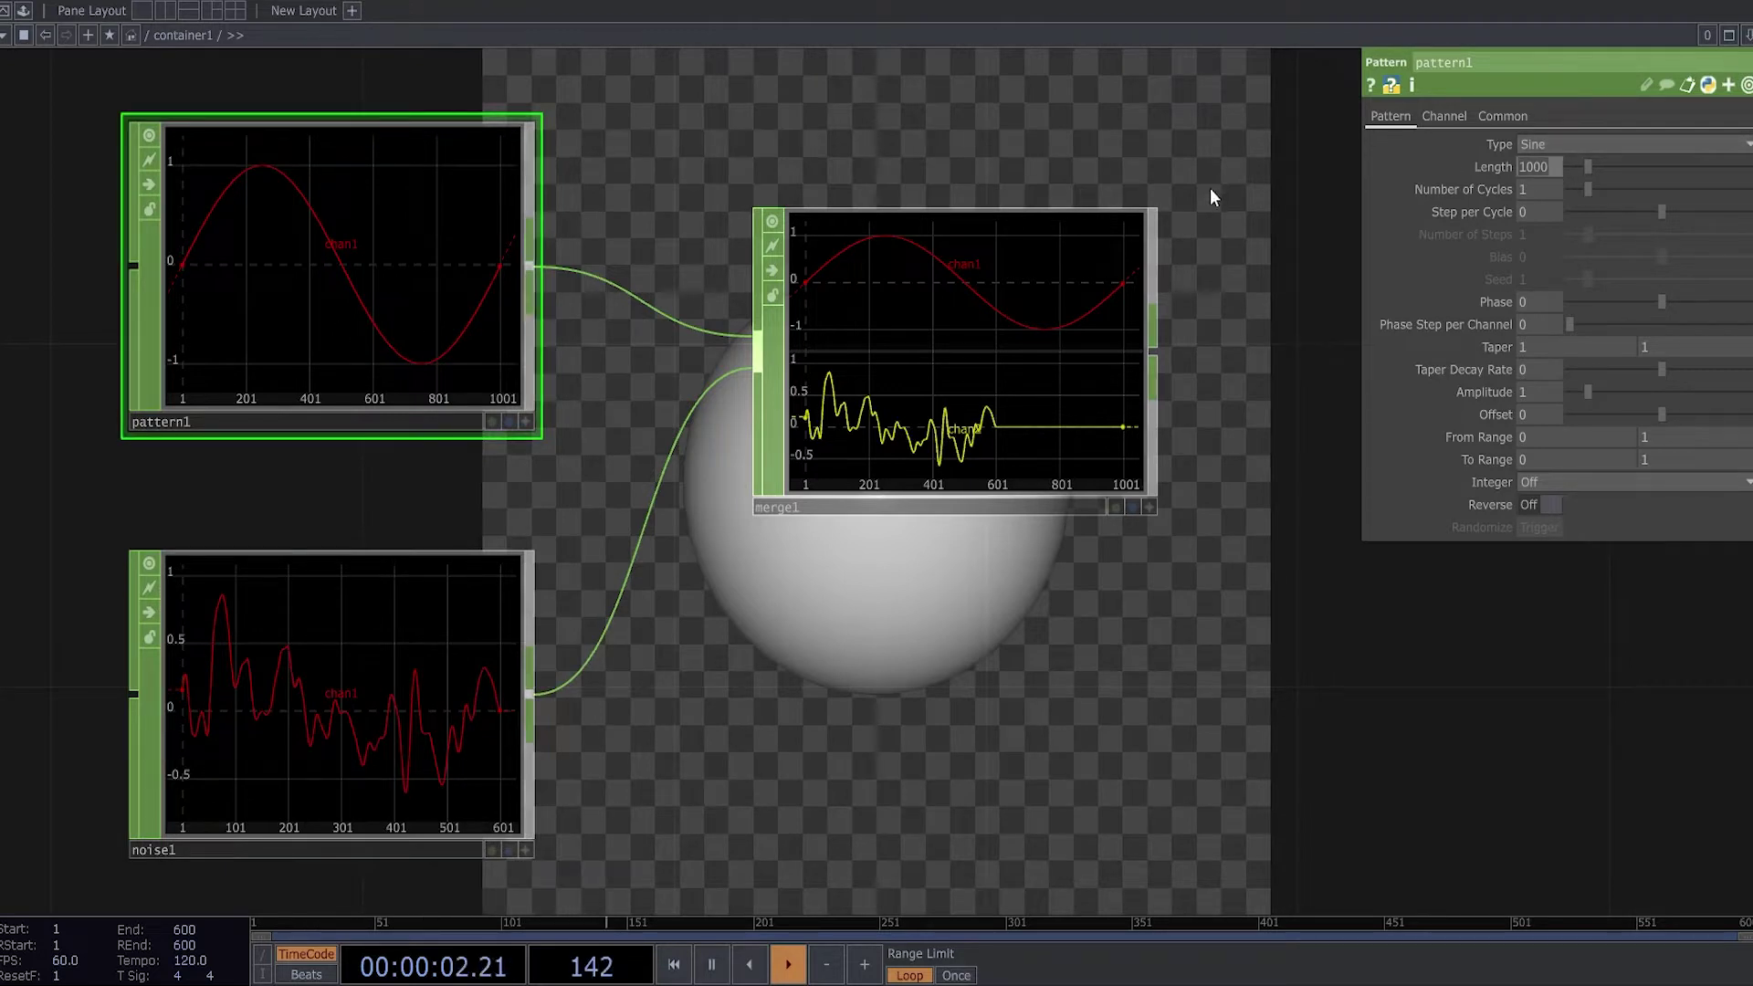
key(Return)
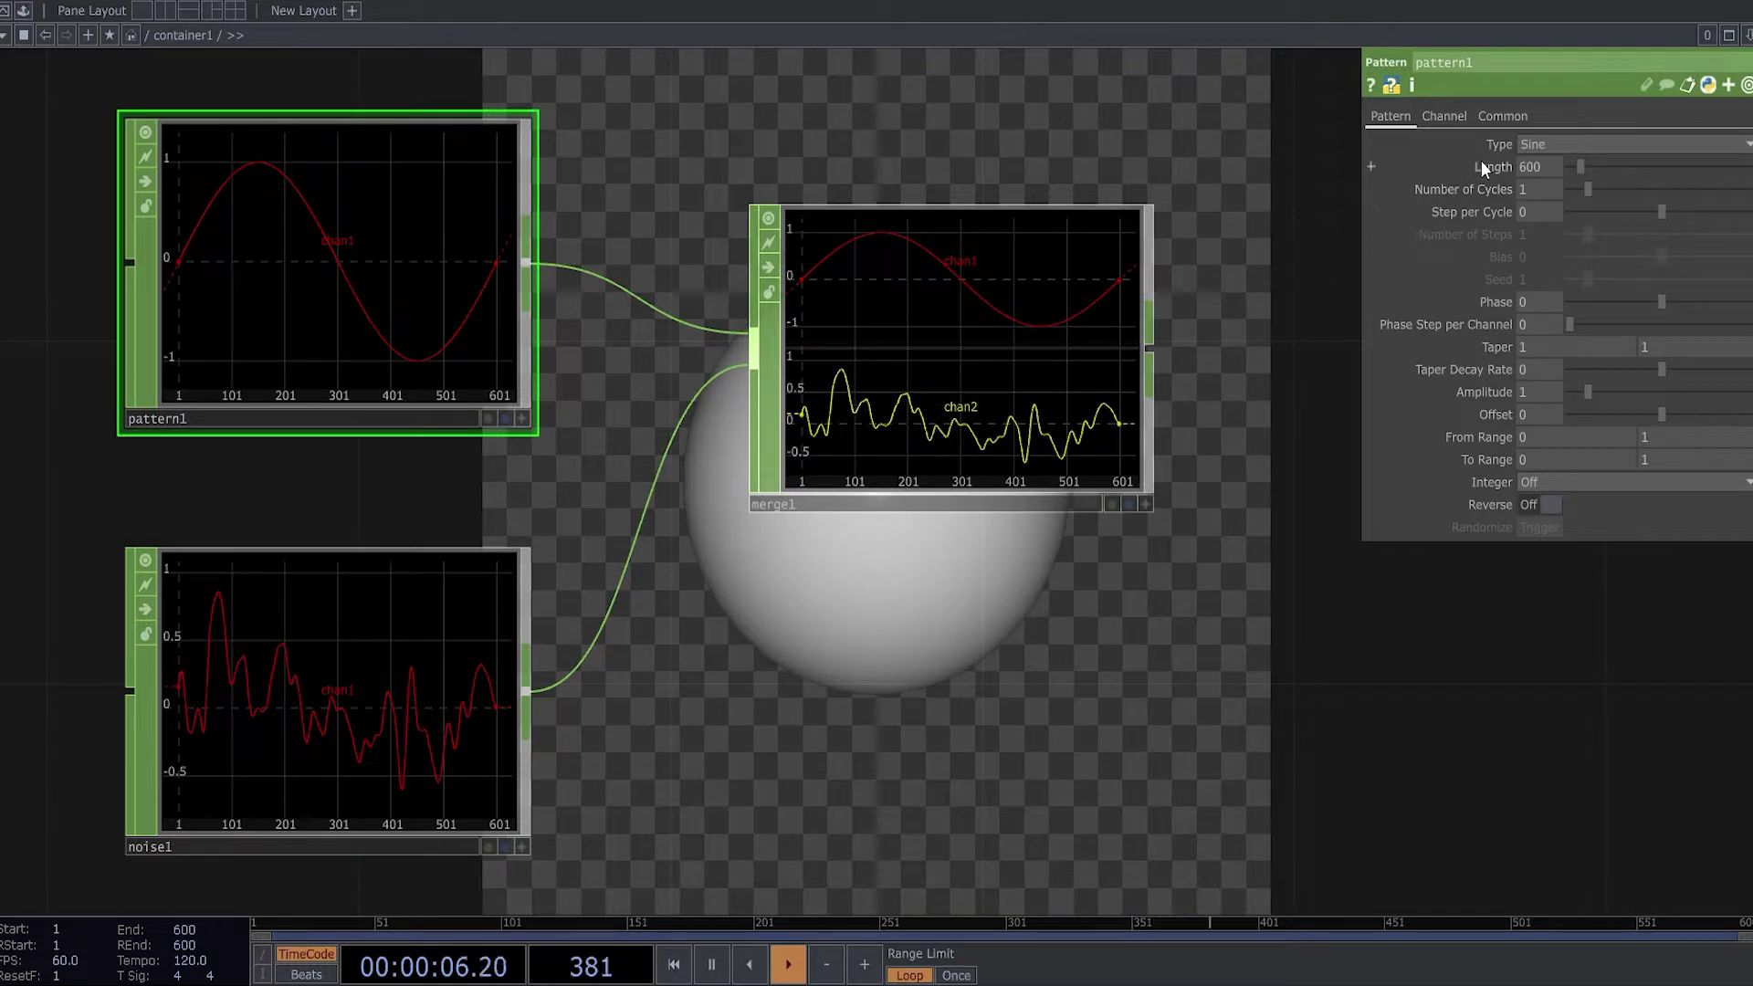
Add a Null CHOP to the output of the Merge CHOP.
scroll(878, 338, down, 3)
drag(1226, 366, 945, 485)
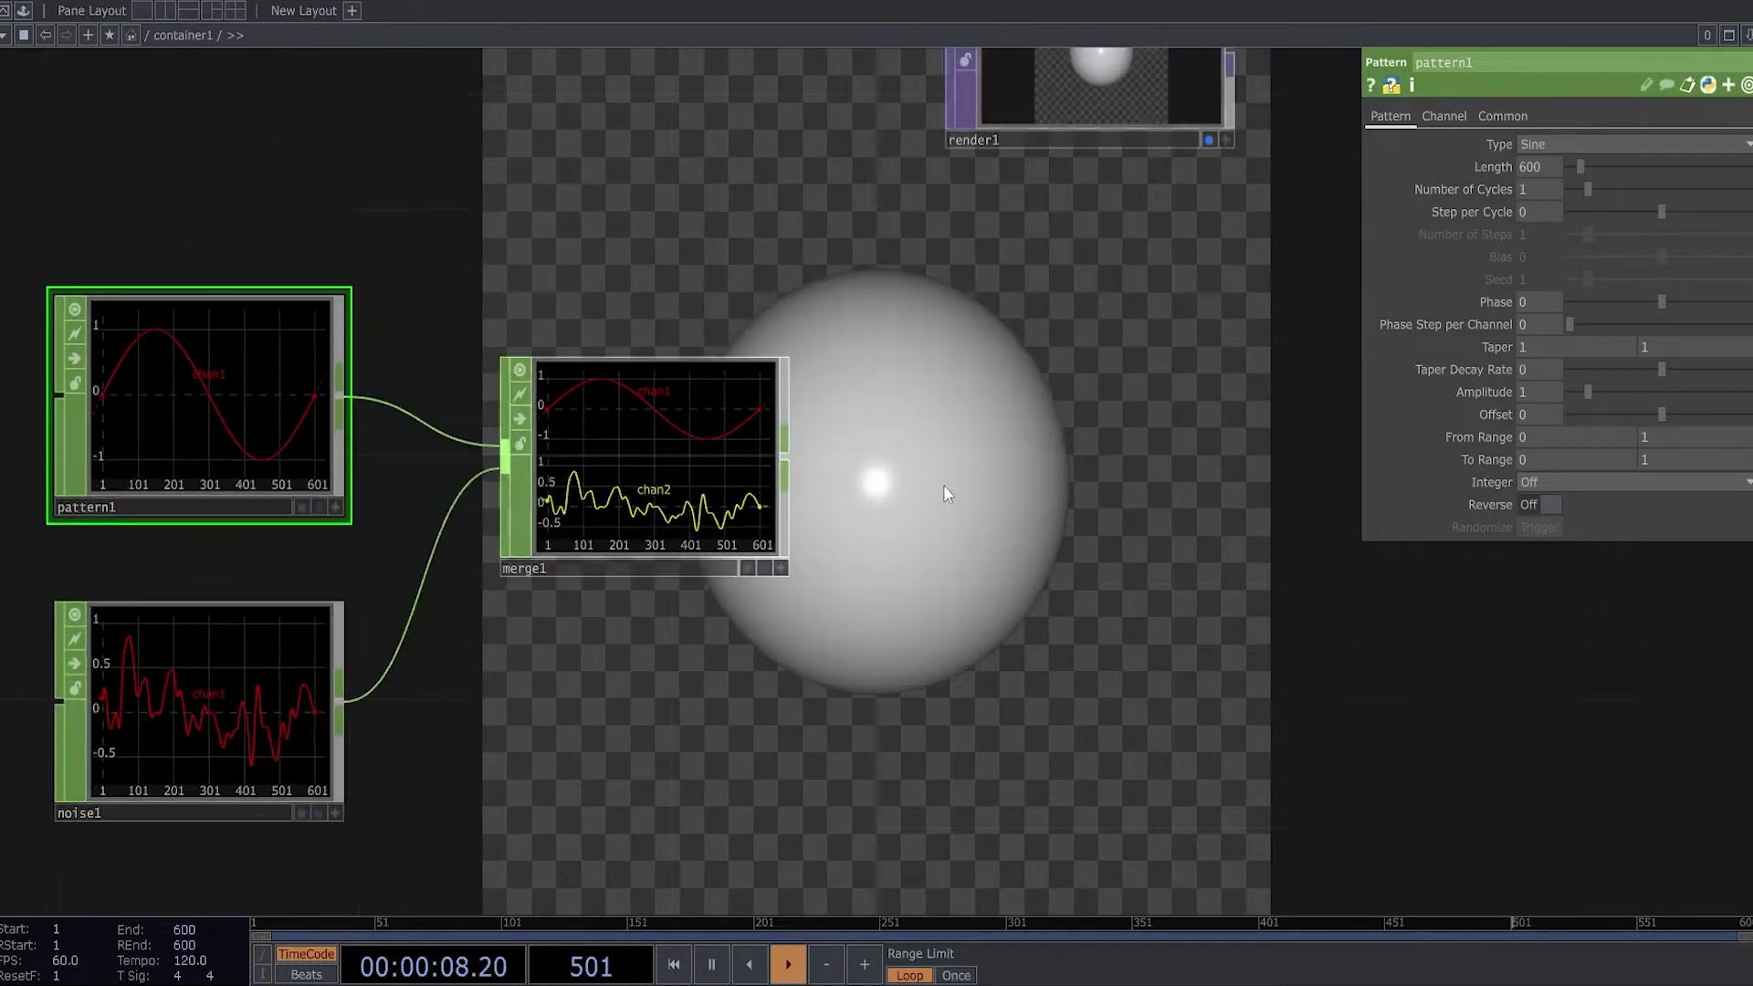
right_click(794, 470)
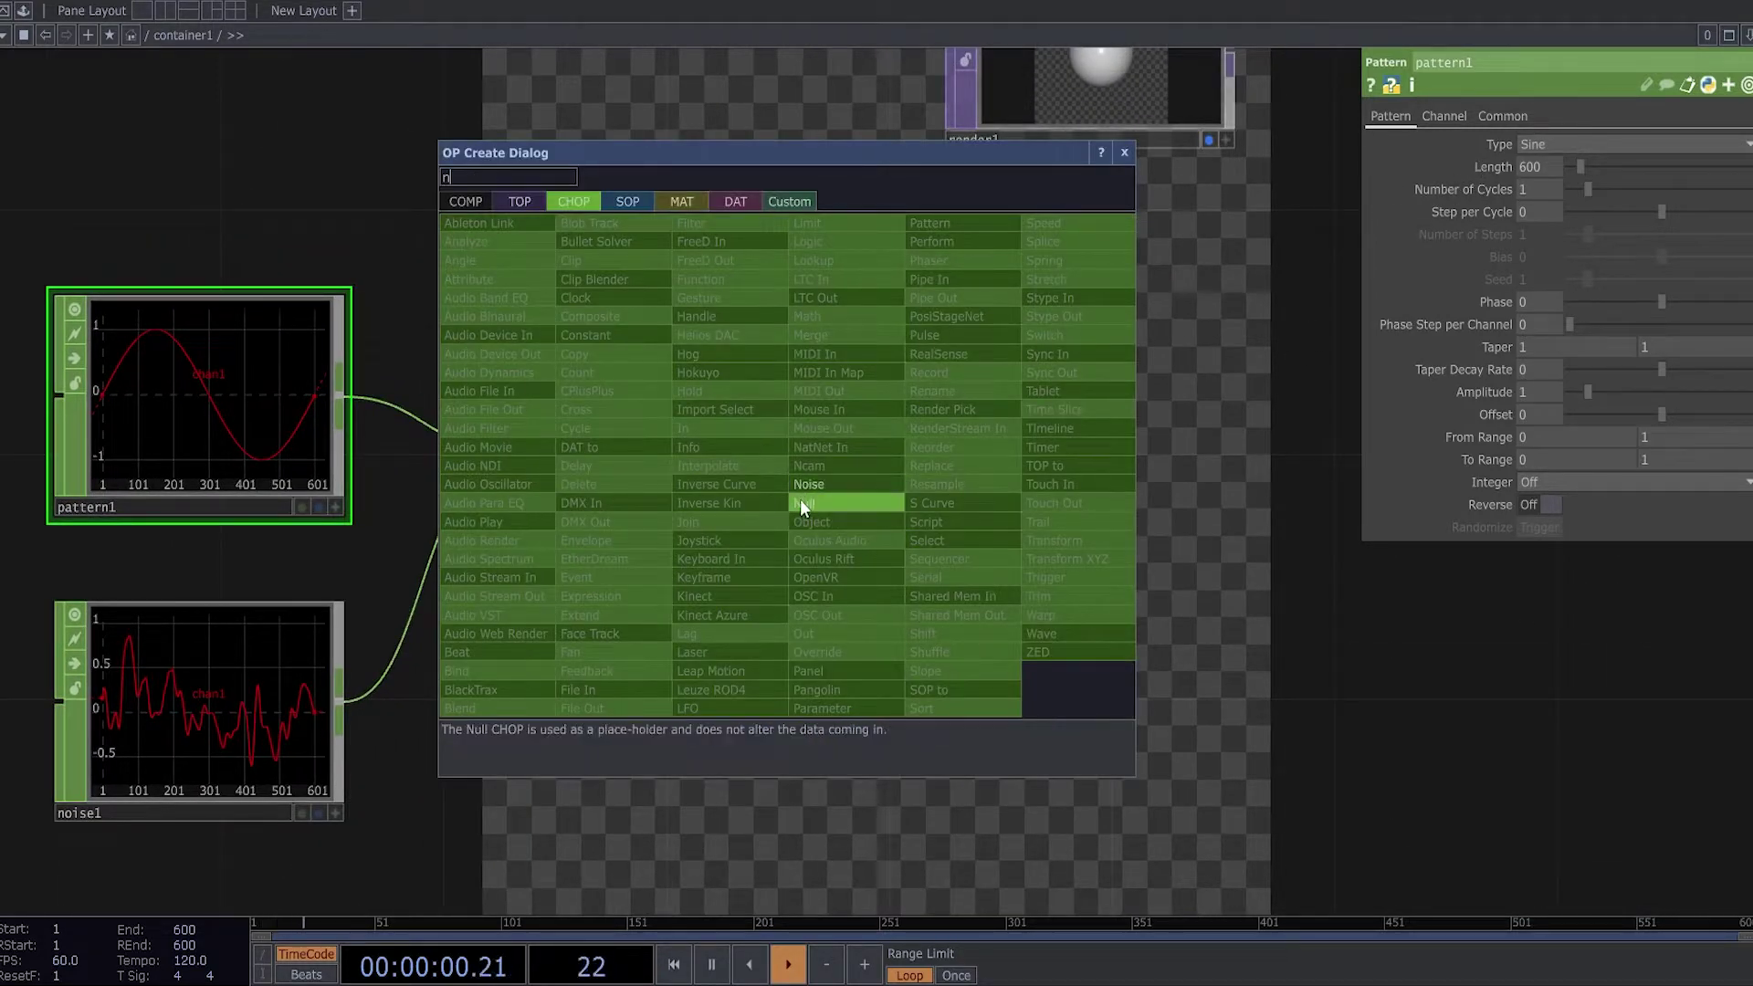
click(800, 500)
click(1070, 478)
scroll(1132, 498, down, 2)
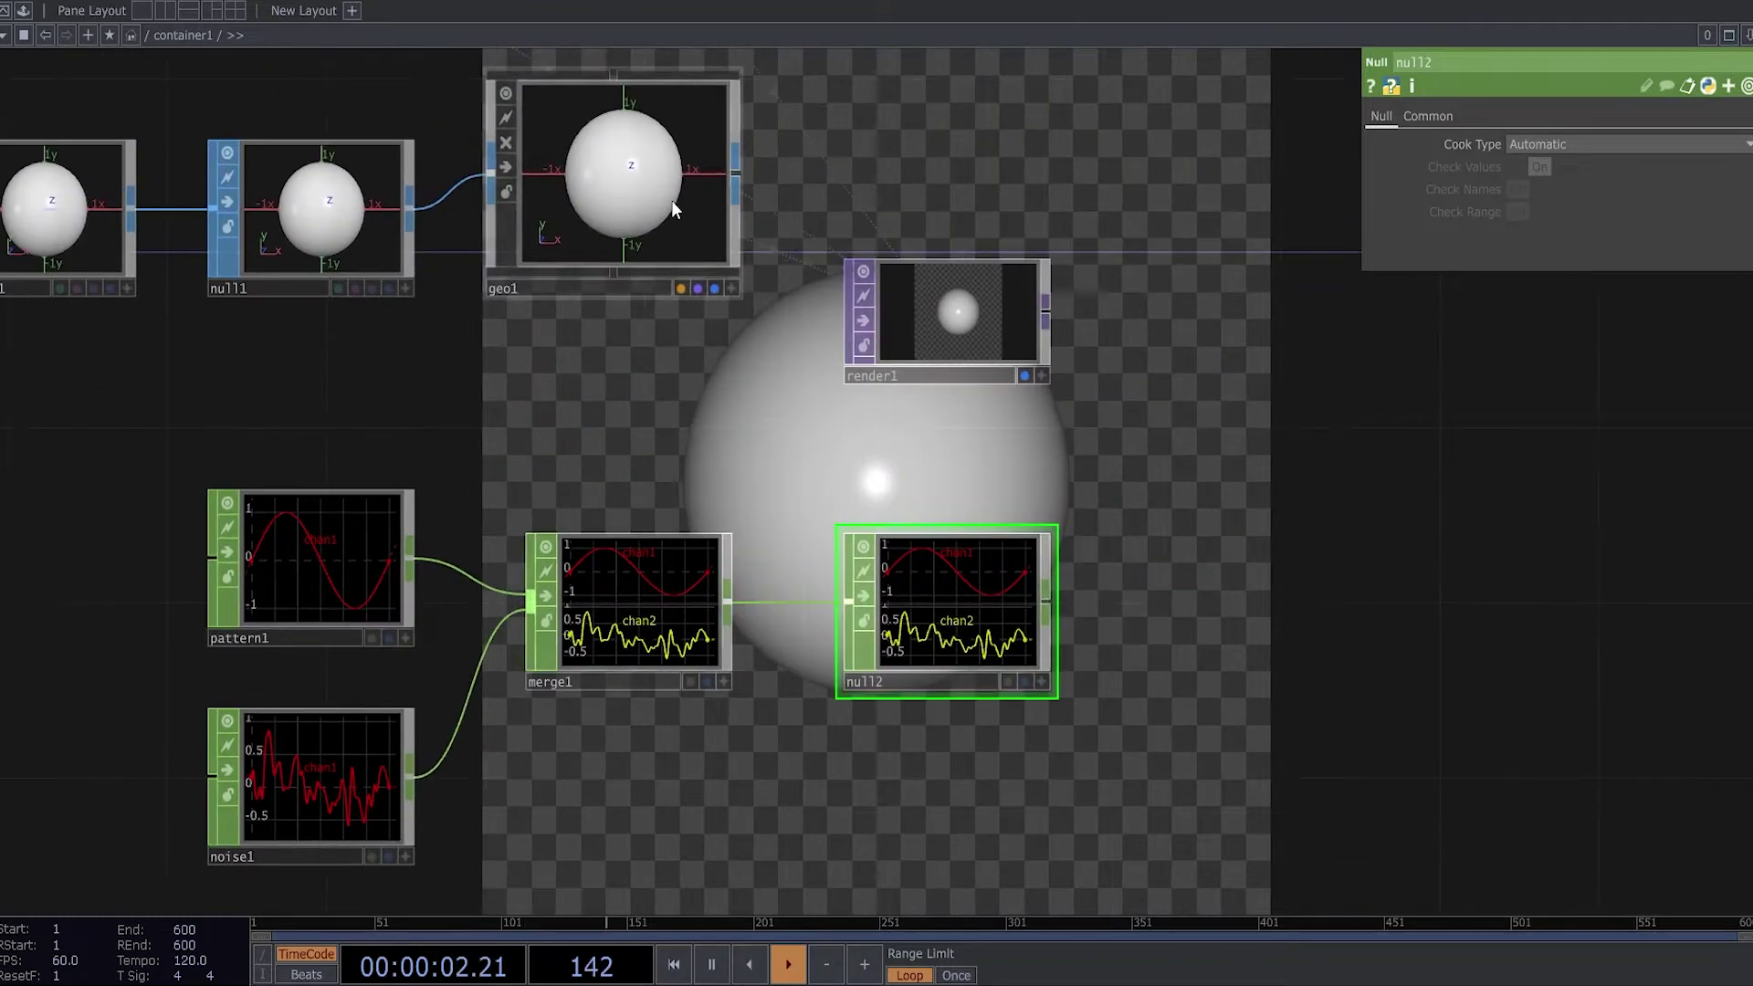
Enable instancing on the Geometry COMP and assign null2 as its Default Instance OP.
click(638, 226)
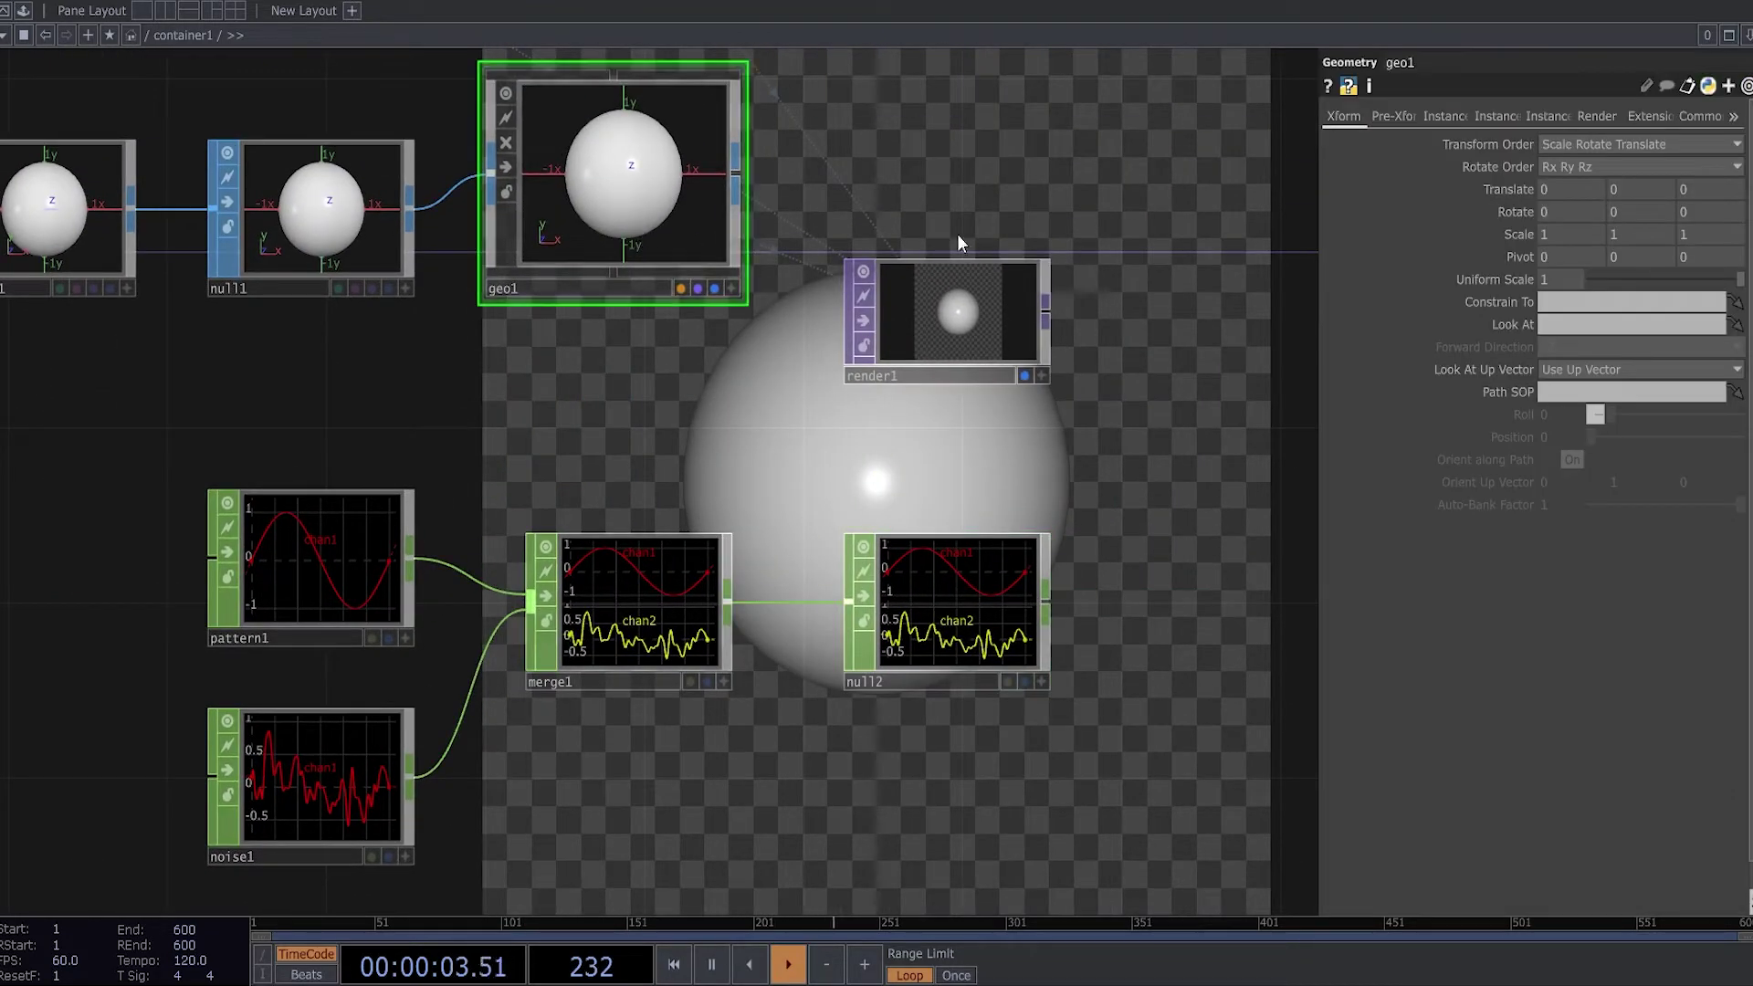
click(1490, 121)
click(1443, 117)
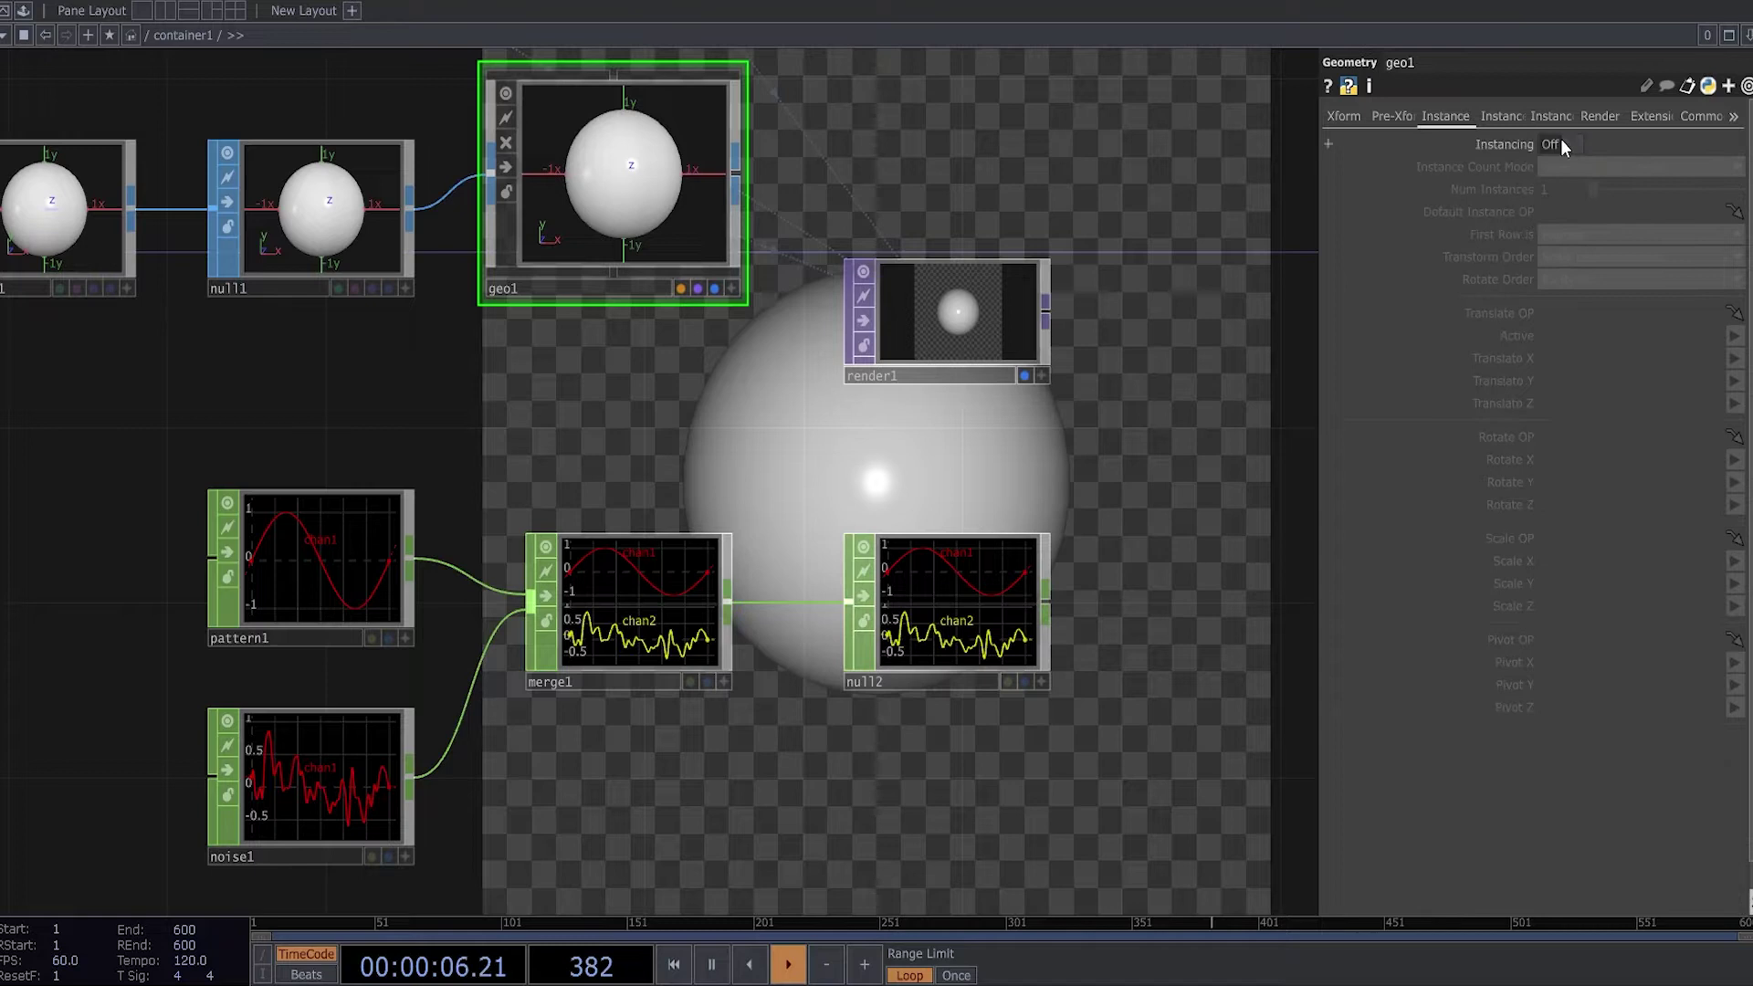
drag(950, 611, 1571, 216)
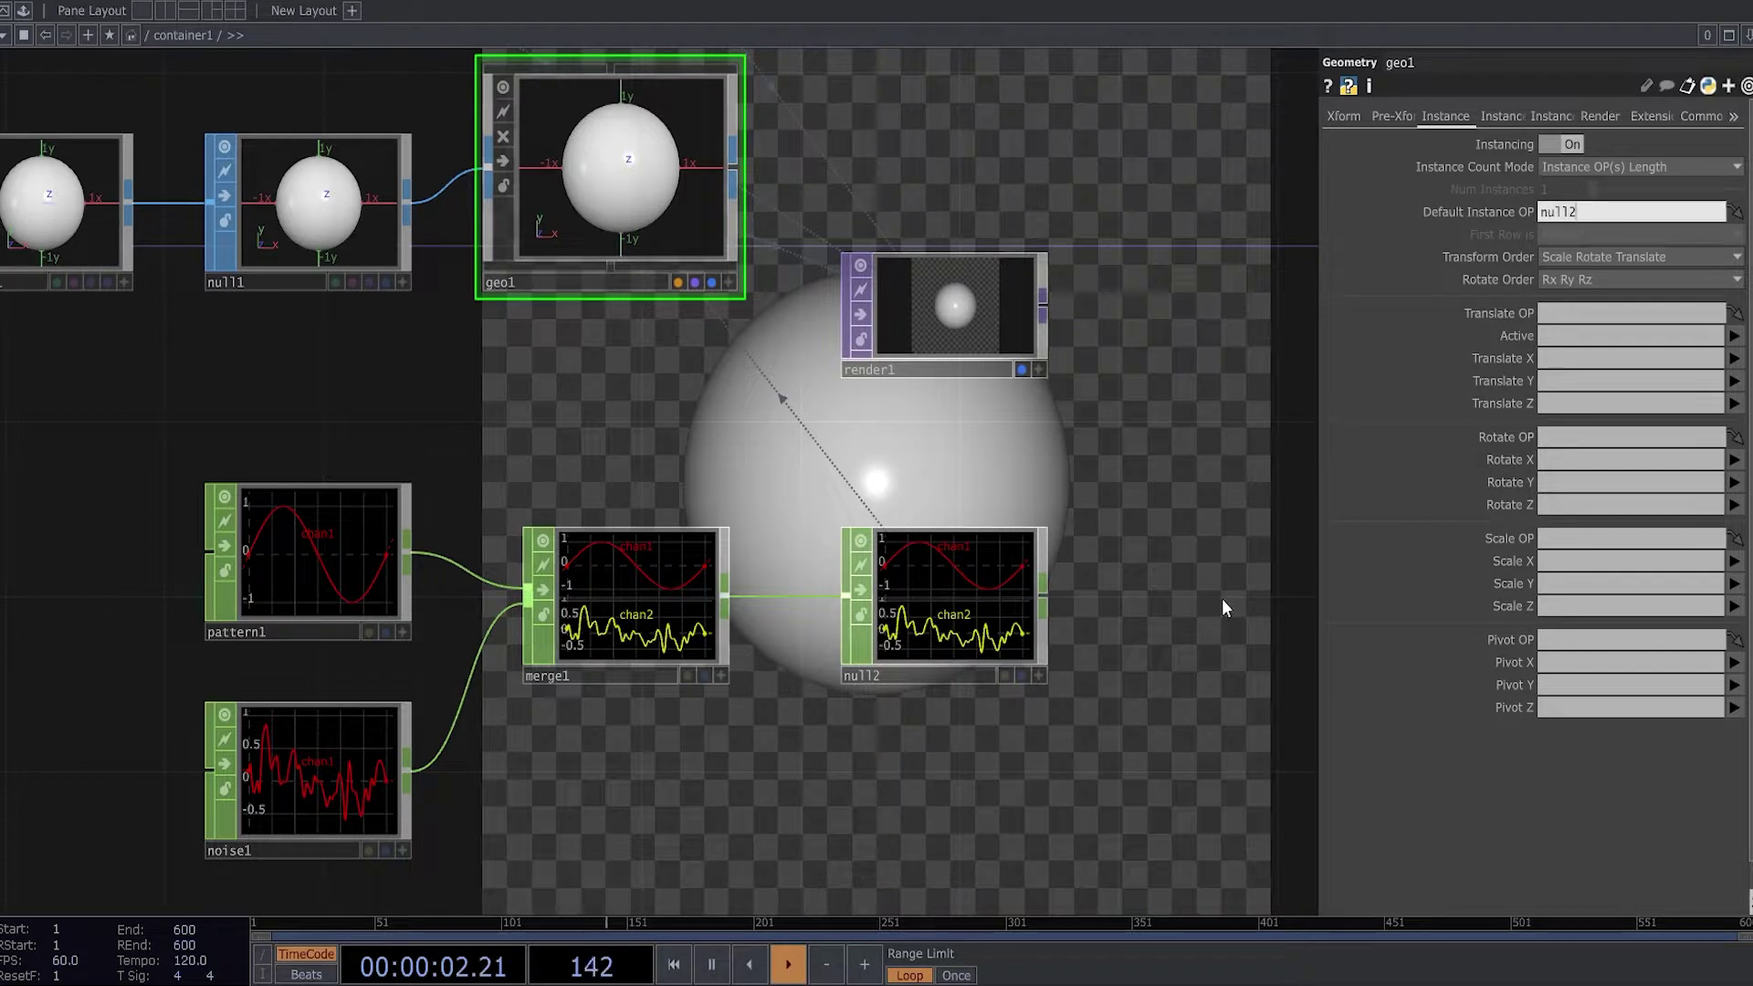
Map the geometry's instance Translate X to chan1 and Translate Y to chan2.
click(1734, 358)
click(1735, 378)
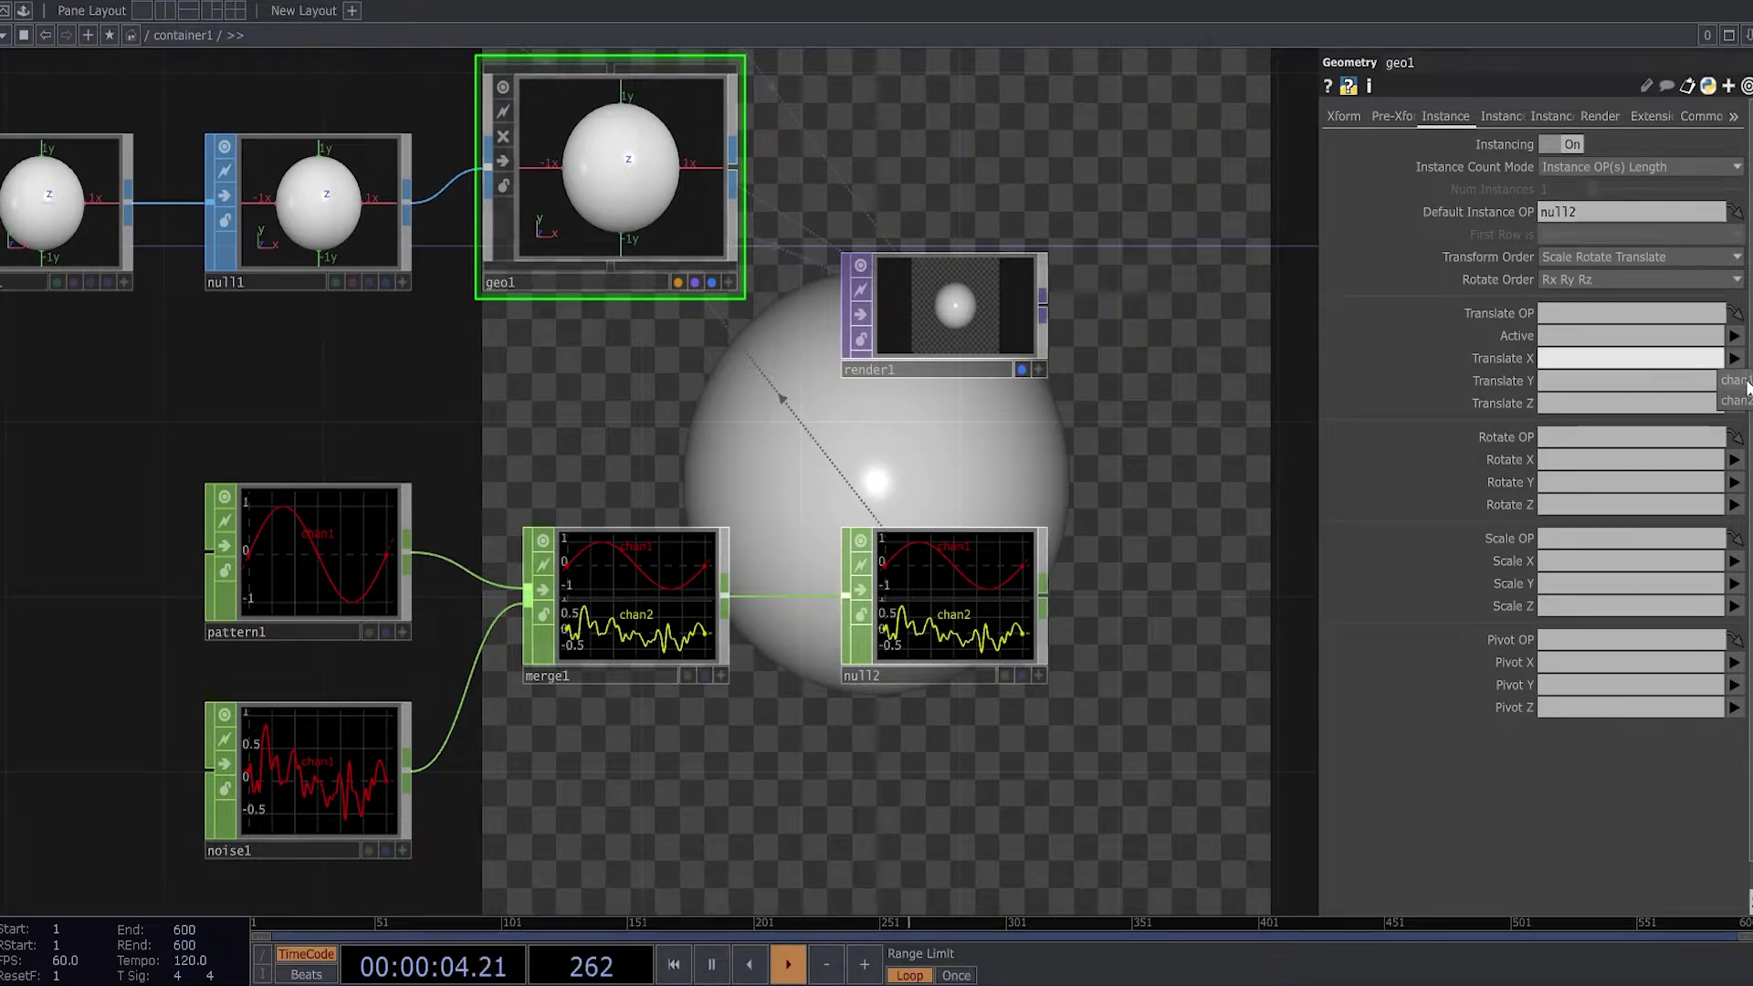
click(1734, 380)
click(1741, 424)
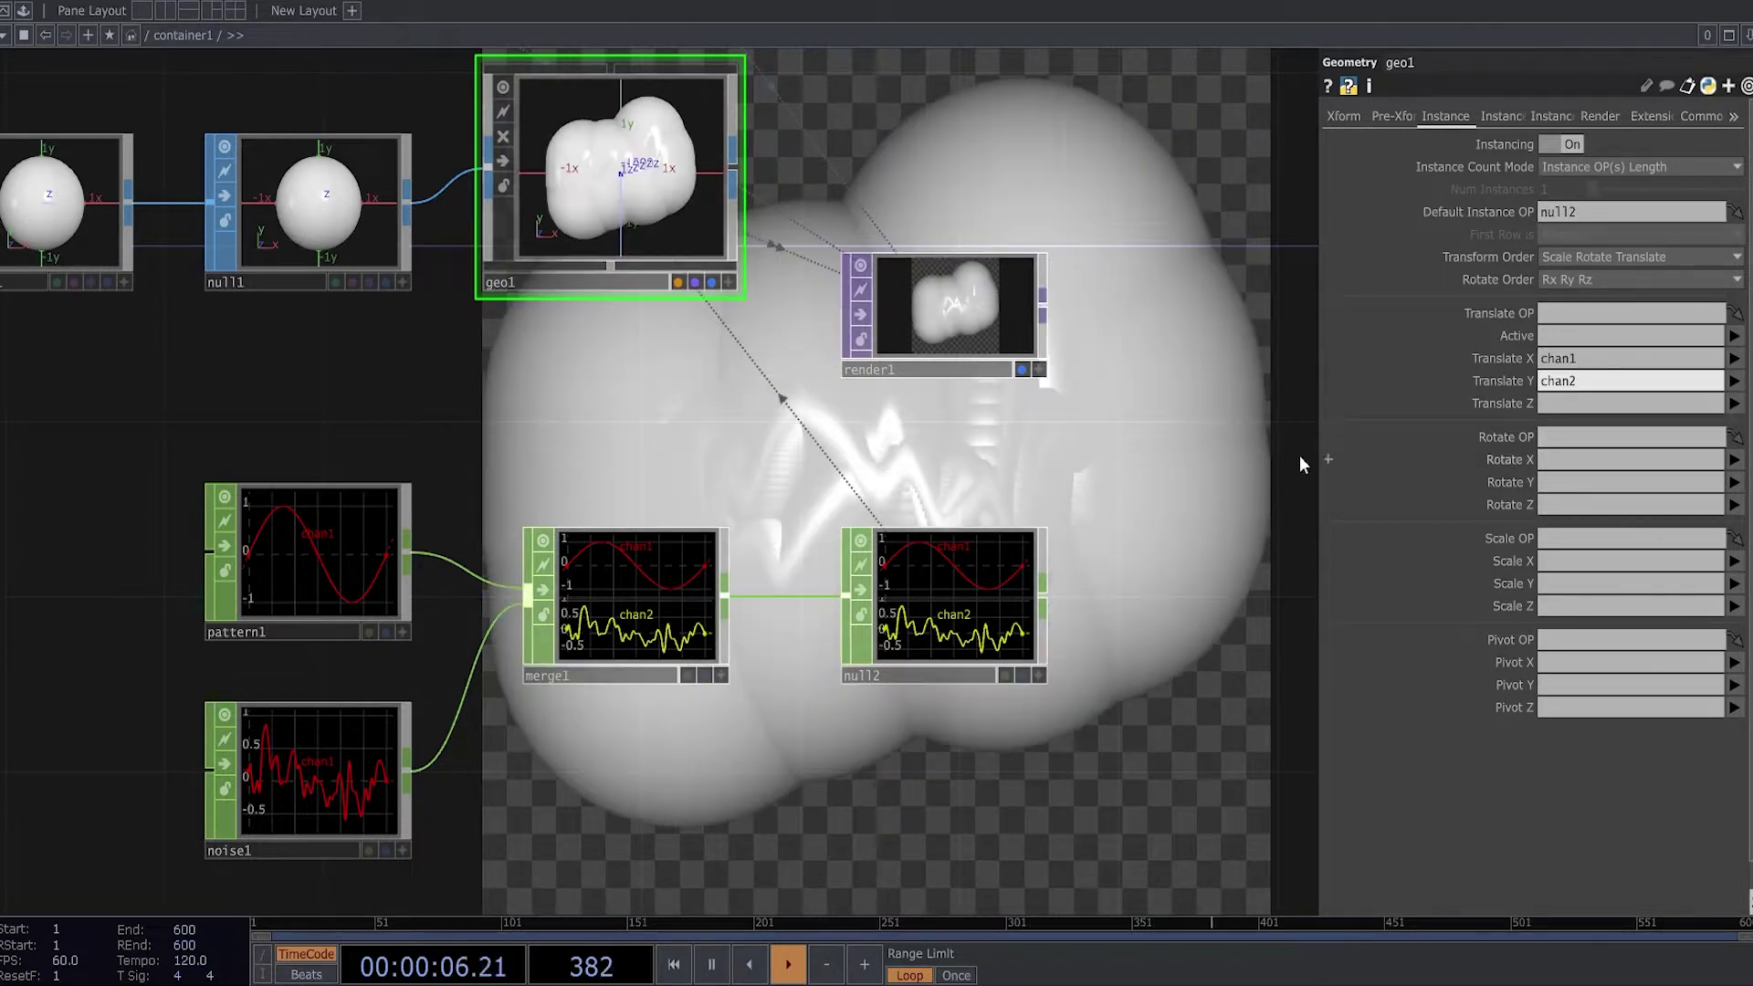
Shrink the instanced spheres by setting the Transform SOP's Uniform Scale to 0.015.
drag(1236, 387, 1008, 548)
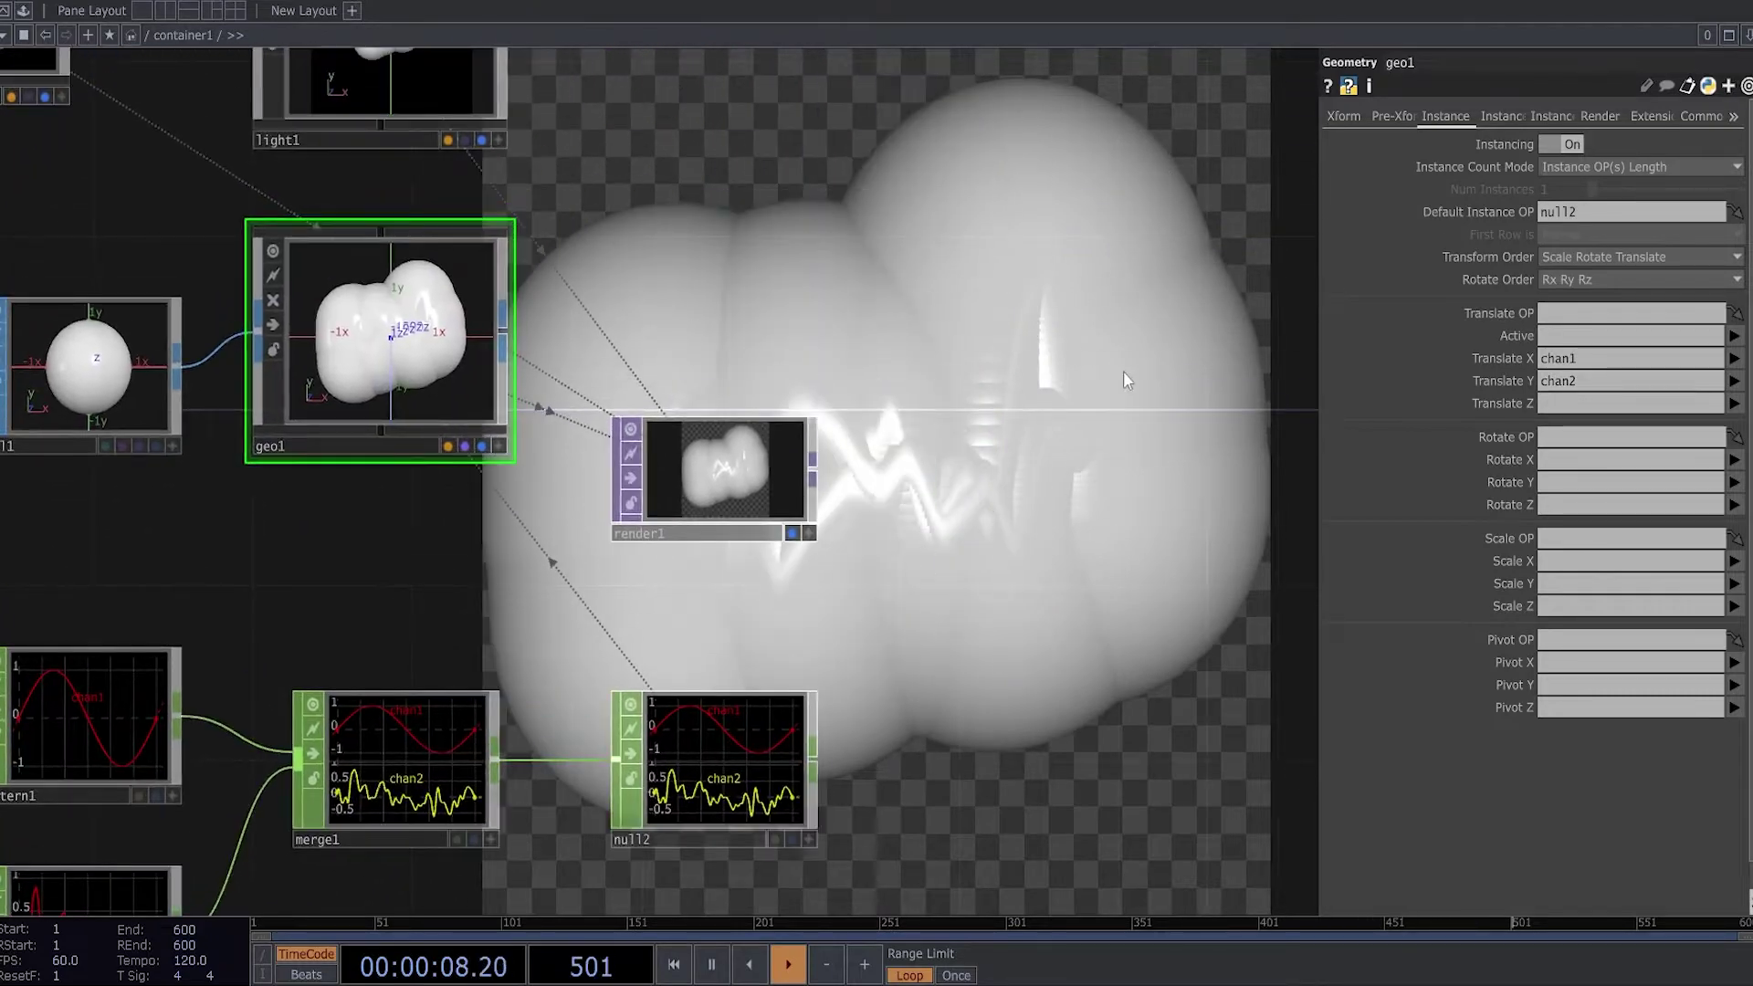
scroll(1123, 371, down, 3)
drag(1016, 361, 1224, 551)
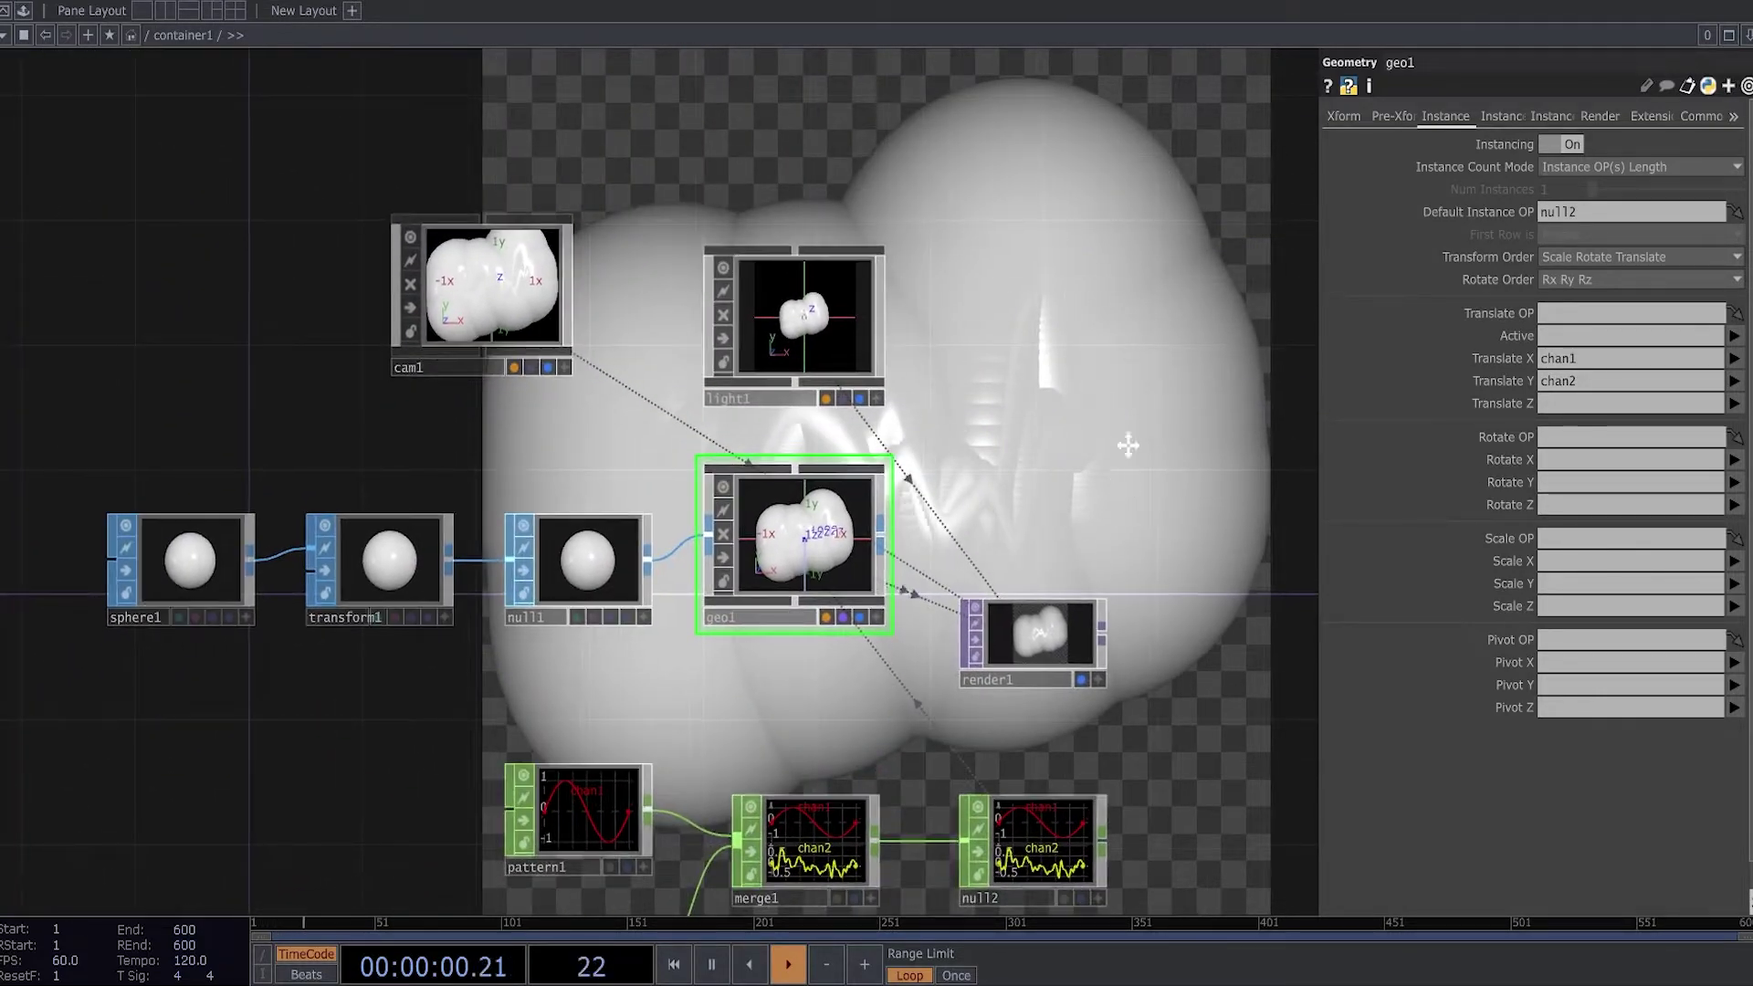
drag(1129, 446, 1232, 279)
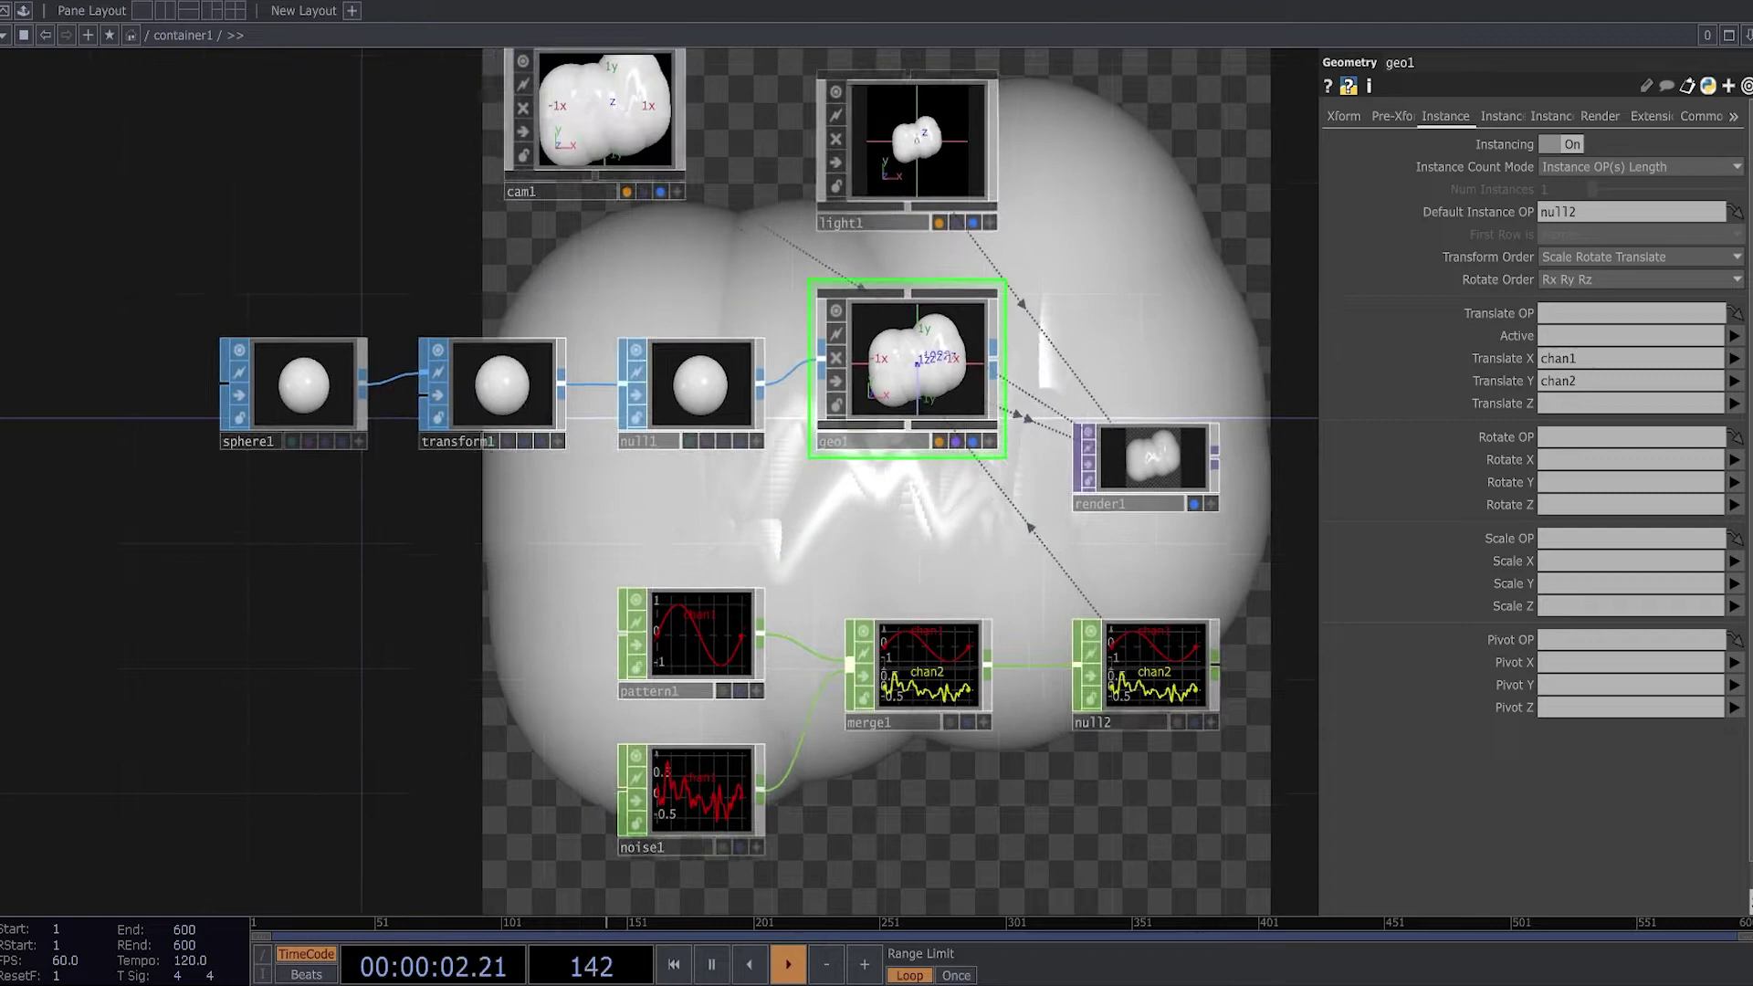
drag(849, 518, 1040, 446)
click(688, 265)
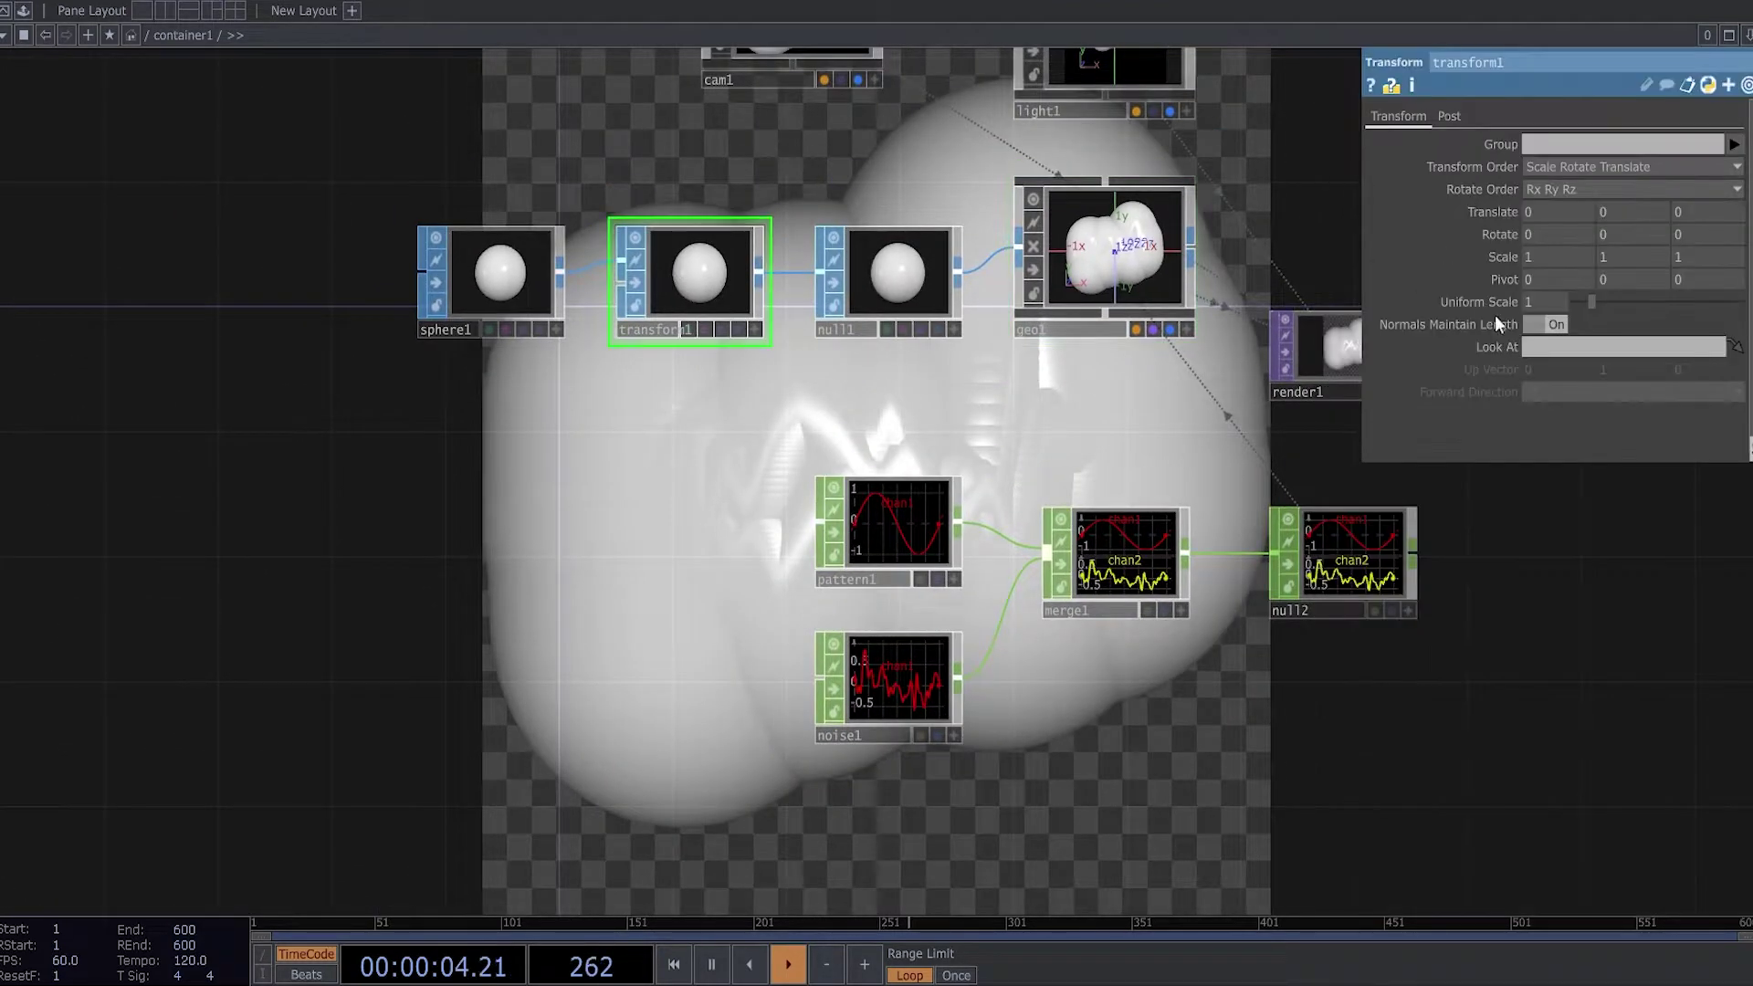
drag(1591, 302, 1553, 304)
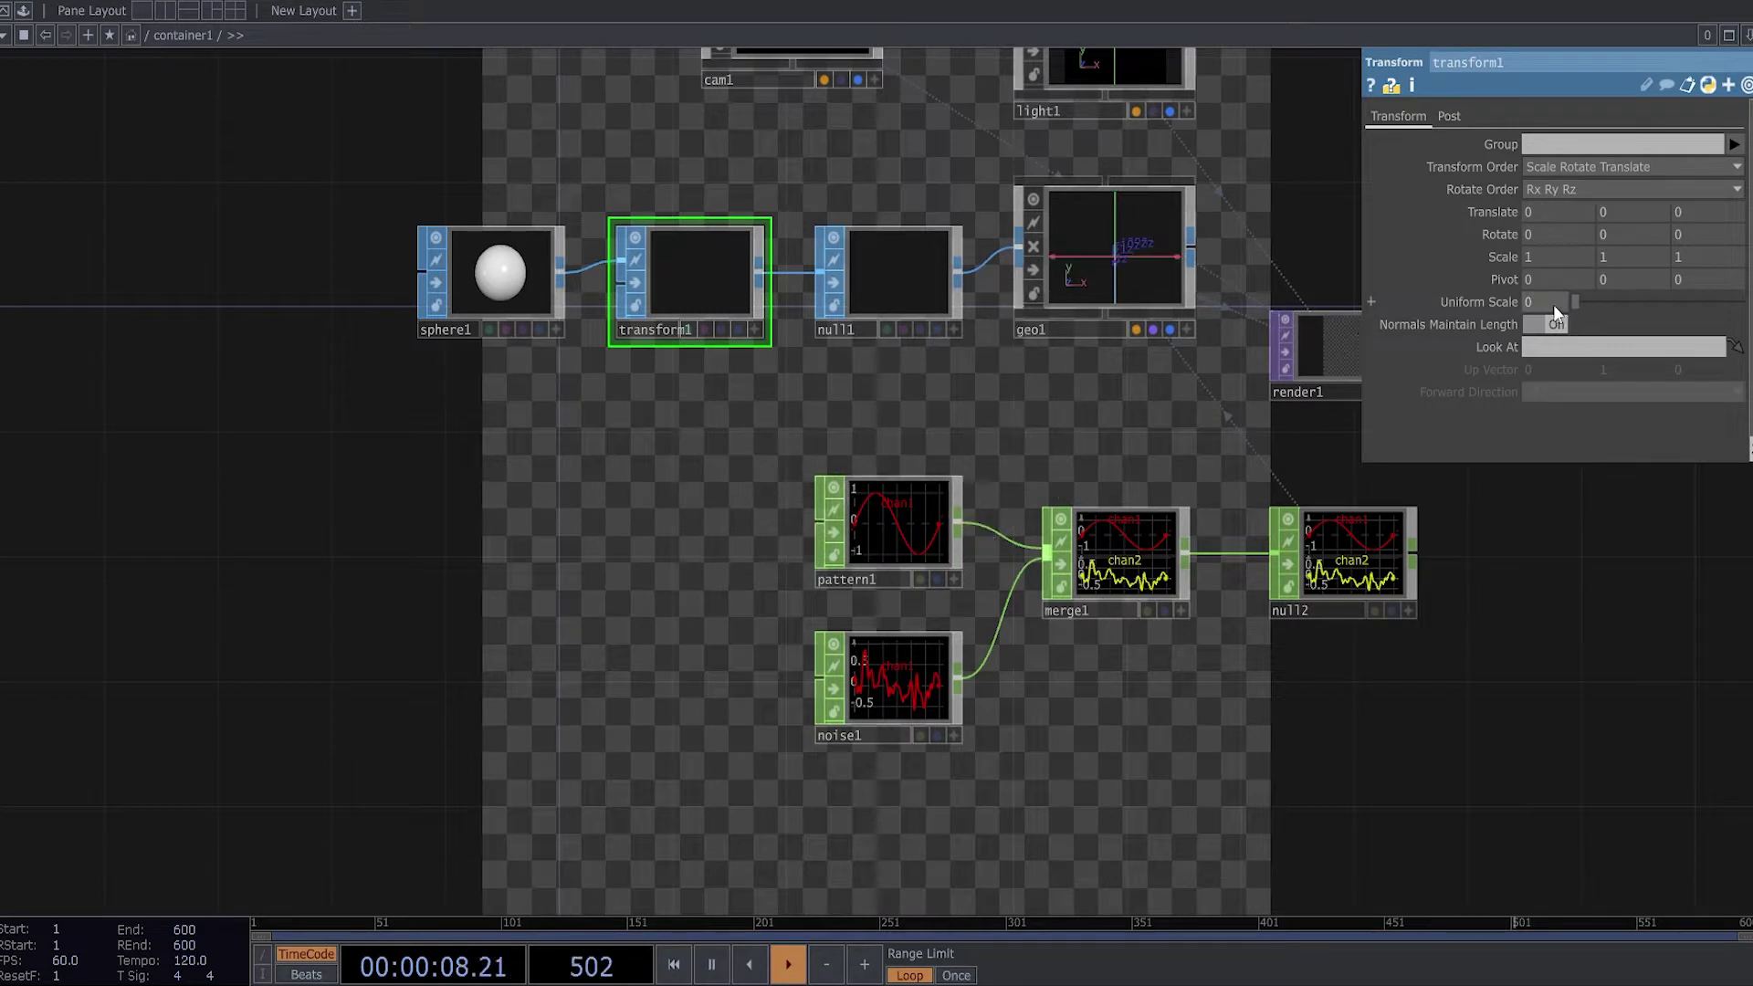
middle_drag(1552, 303, 1559, 340)
middle_drag(1557, 266, 1549, 270)
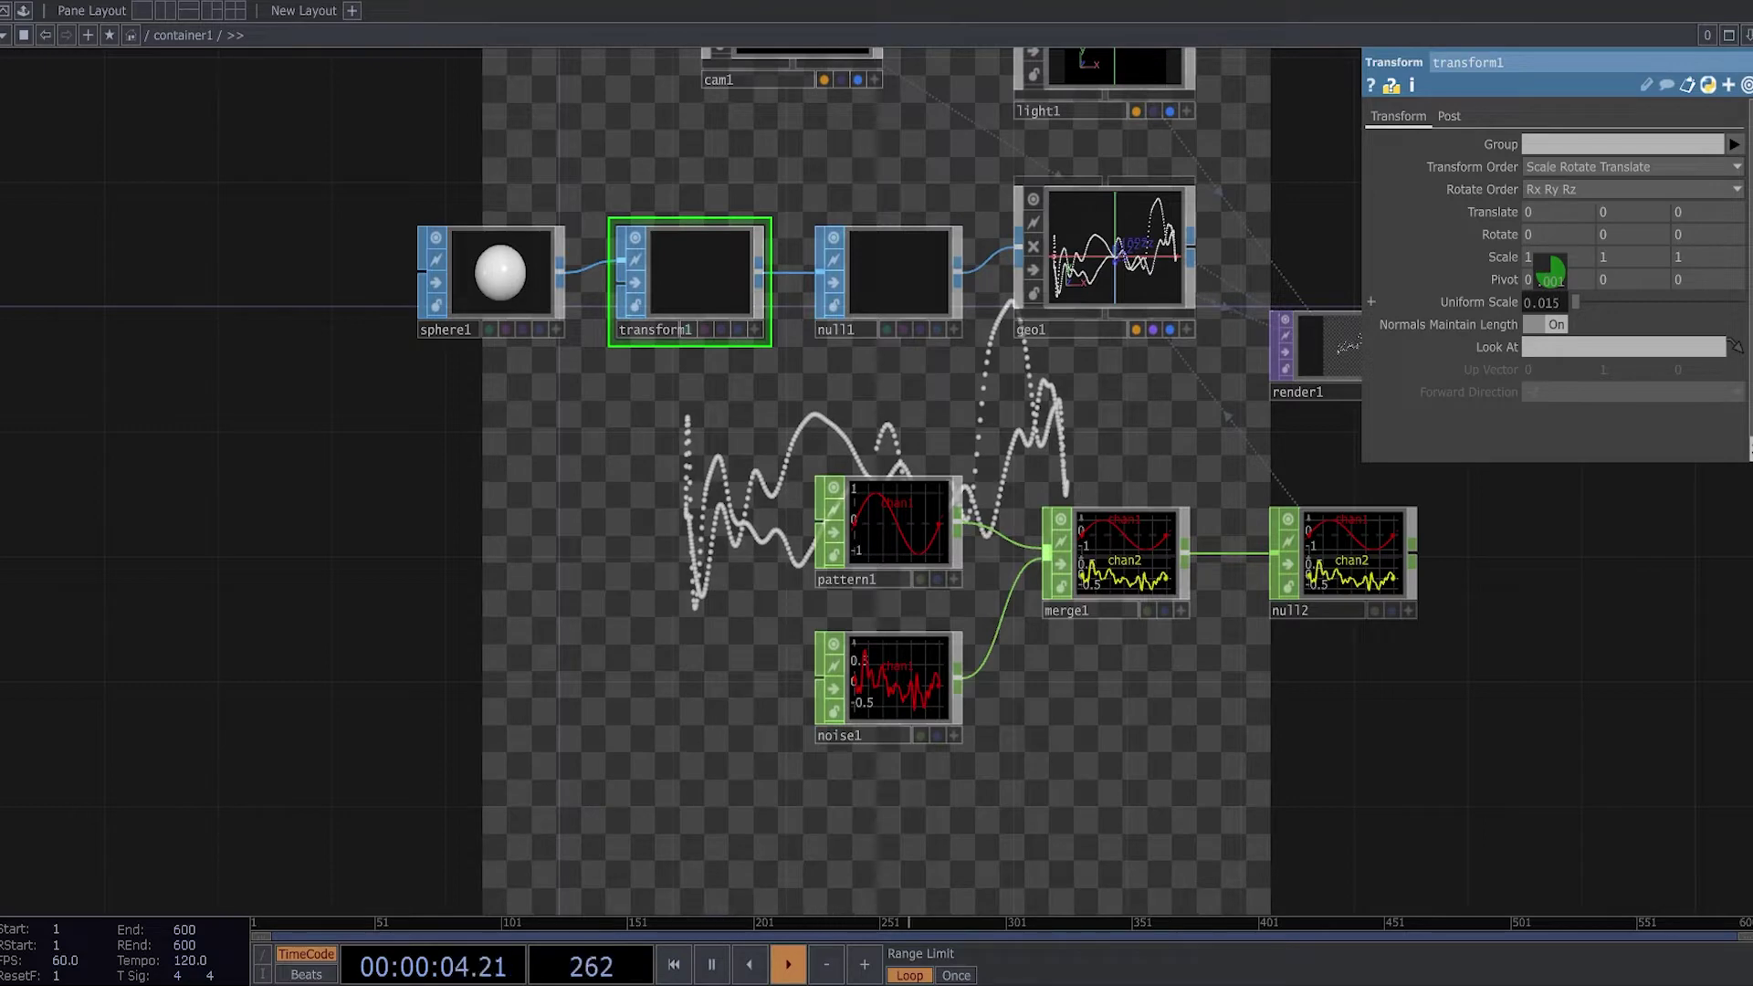
Animate the Noise CHOP by giving its Z translation a time expression of seconds multiplied by 100.
drag(1466, 552, 978, 227)
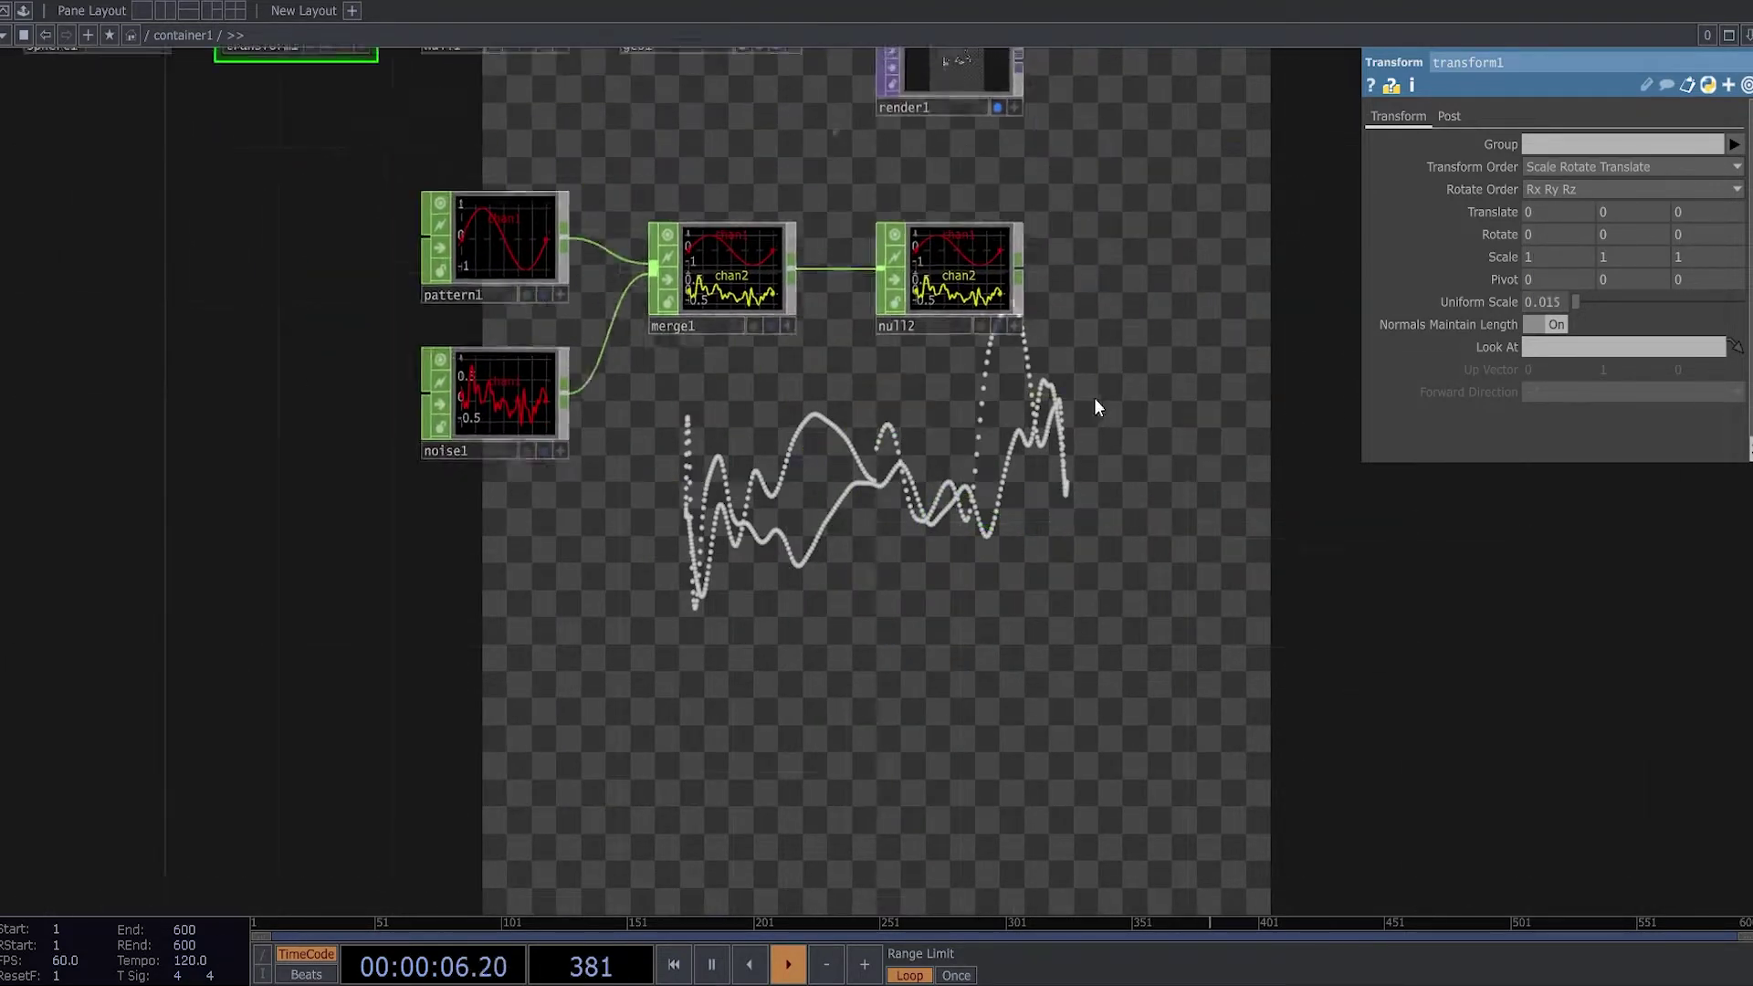
click(537, 437)
click(1440, 117)
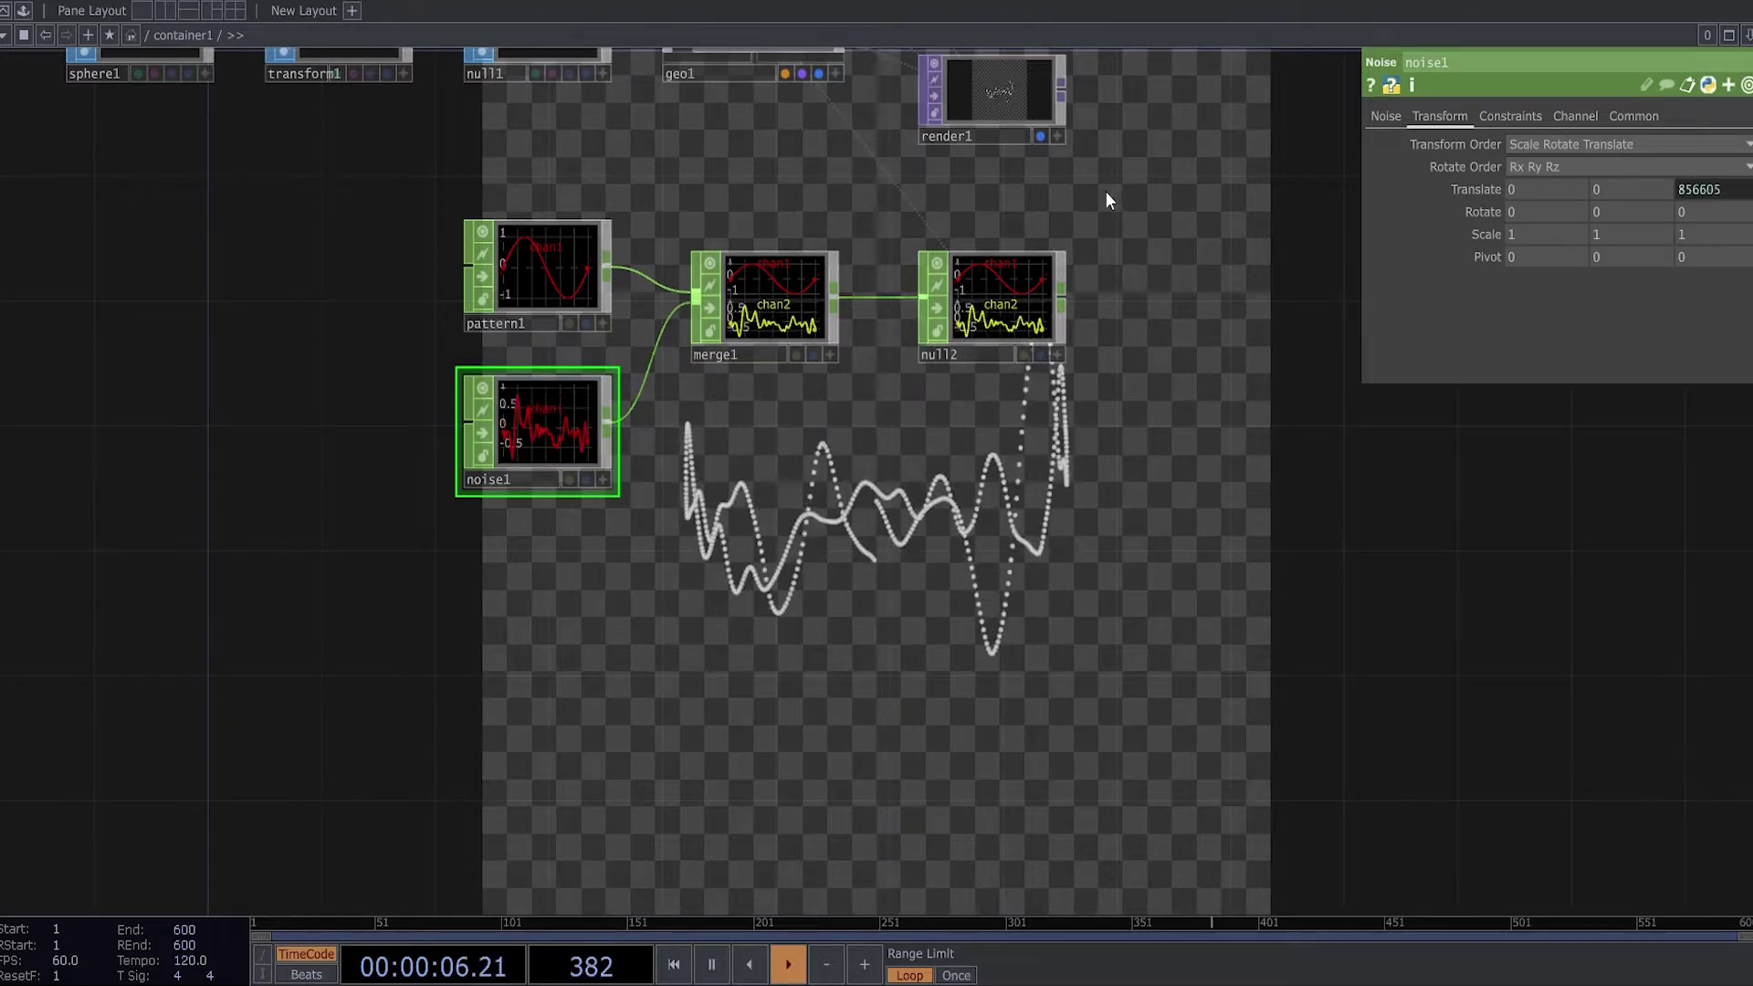
drag(966, 451, 563, 303)
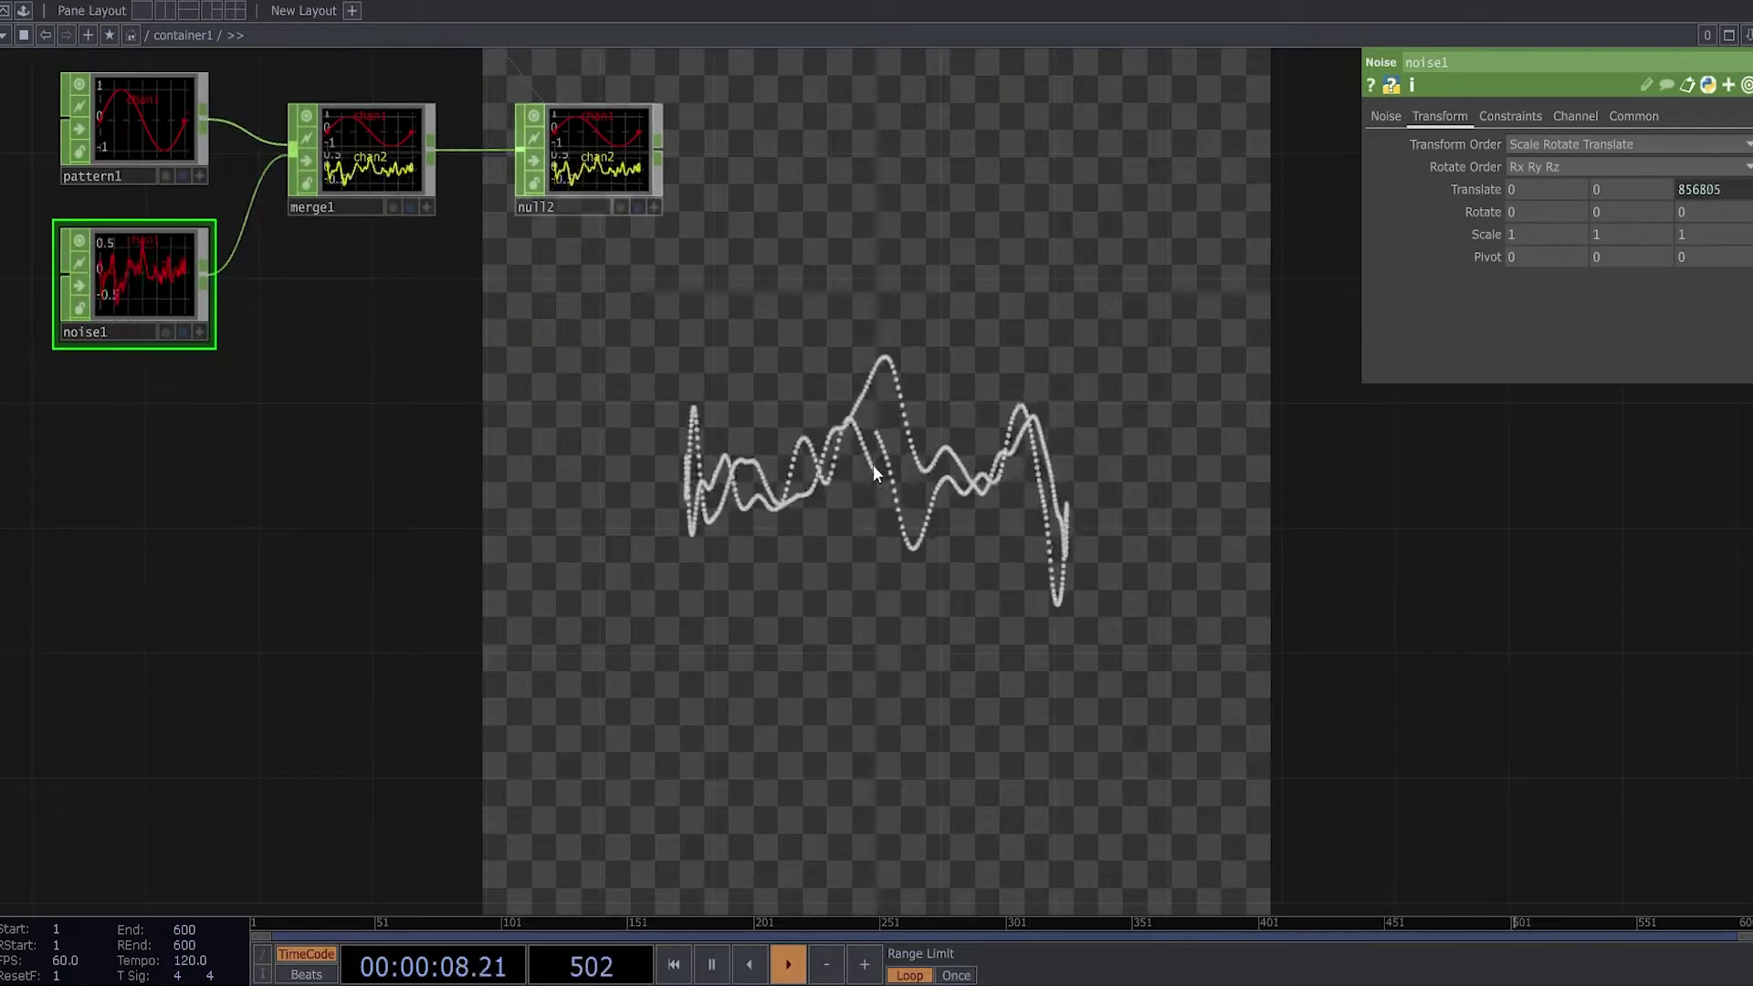
drag(256, 393, 604, 519)
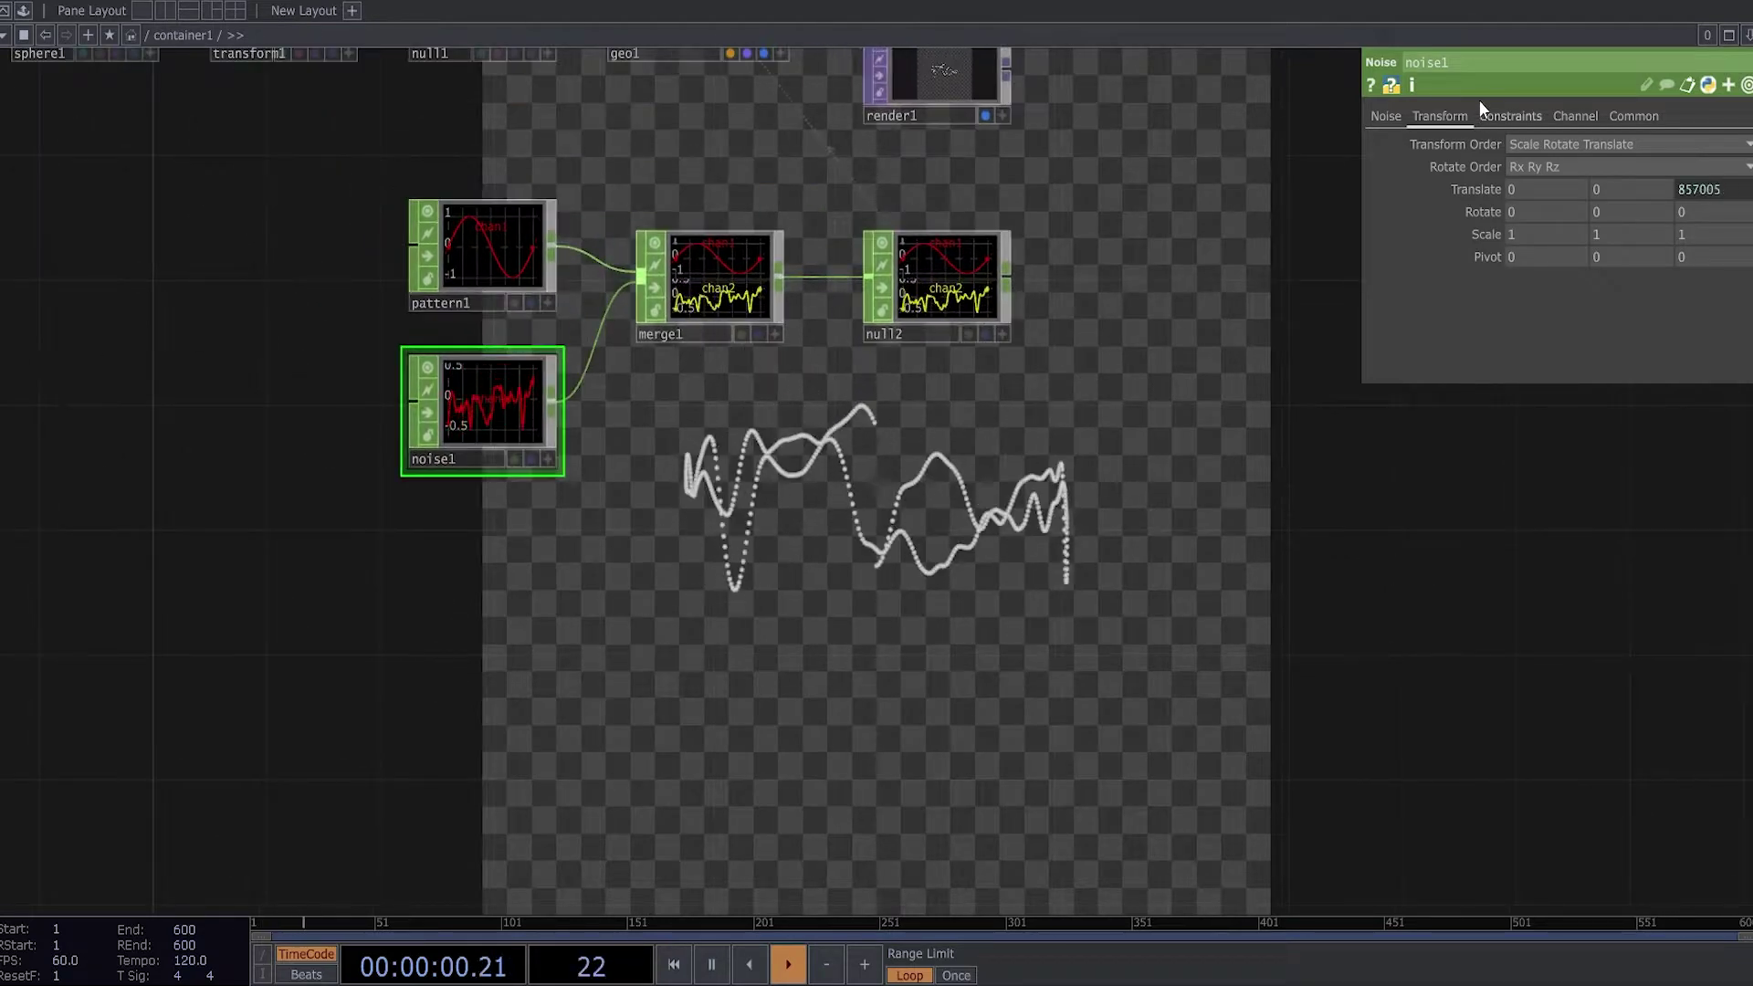
Set the Noise CHOP's Period to 8.1, Harmonics to 0, Amplitude to 0.48 and Offset to 1.29.
click(1387, 115)
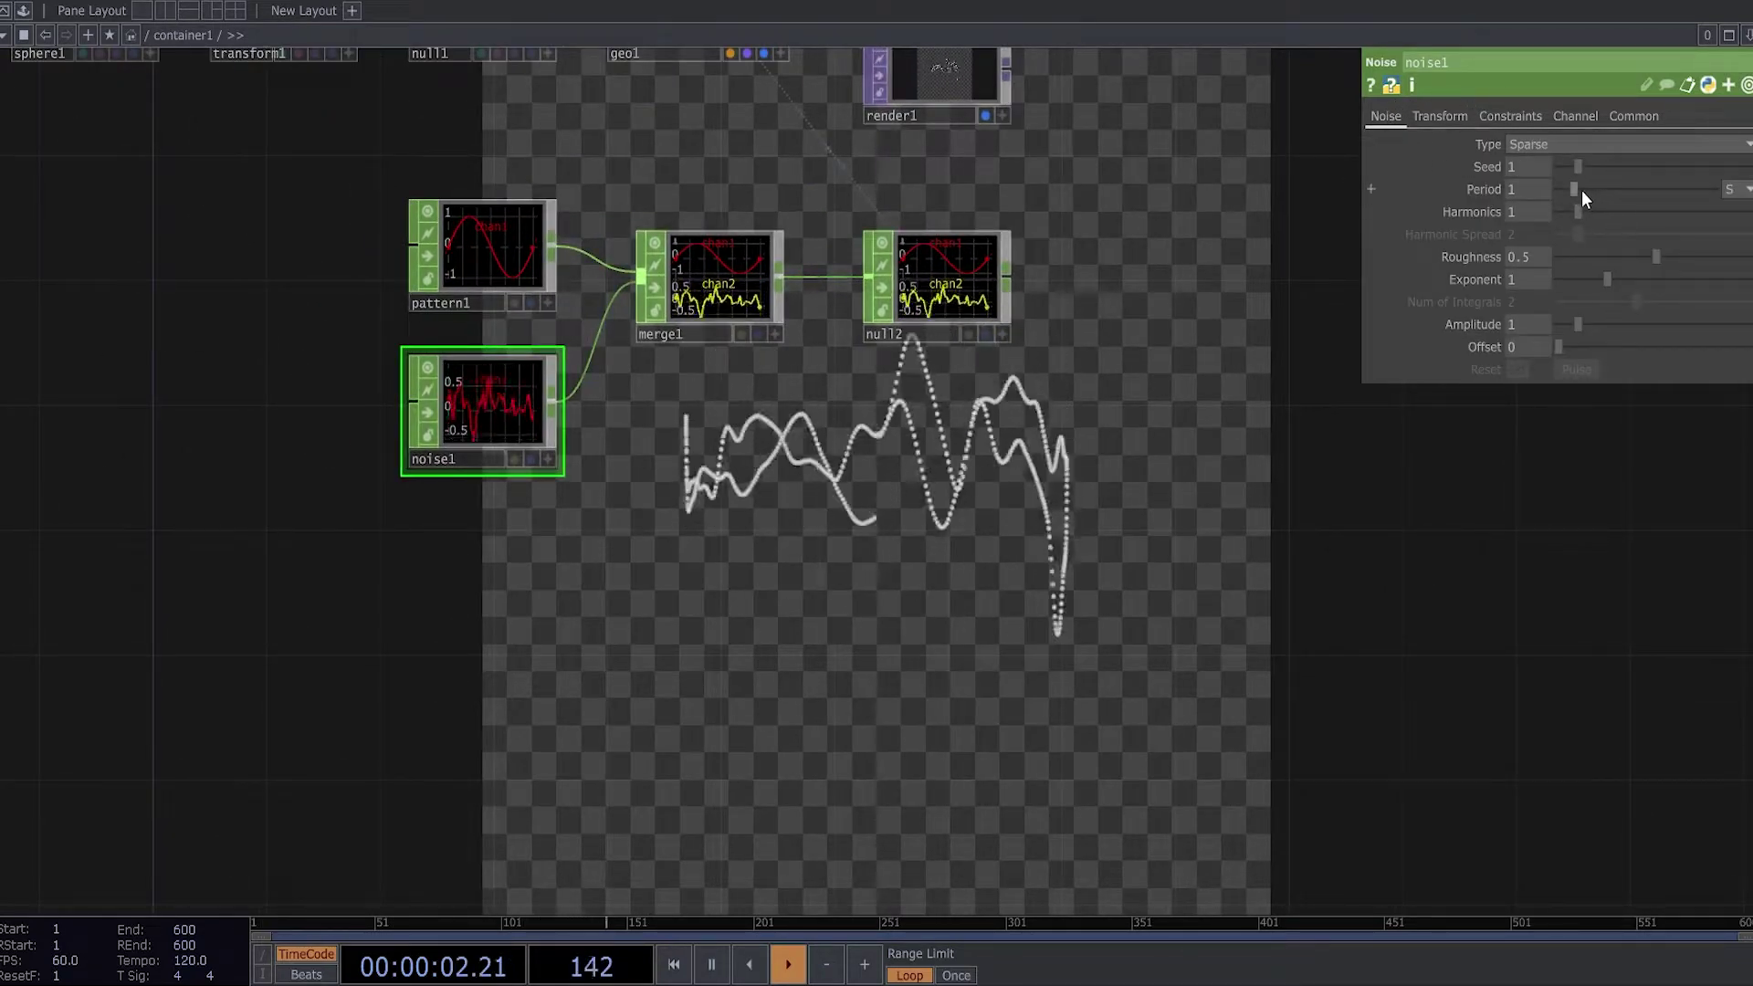
drag(1574, 189, 1685, 194)
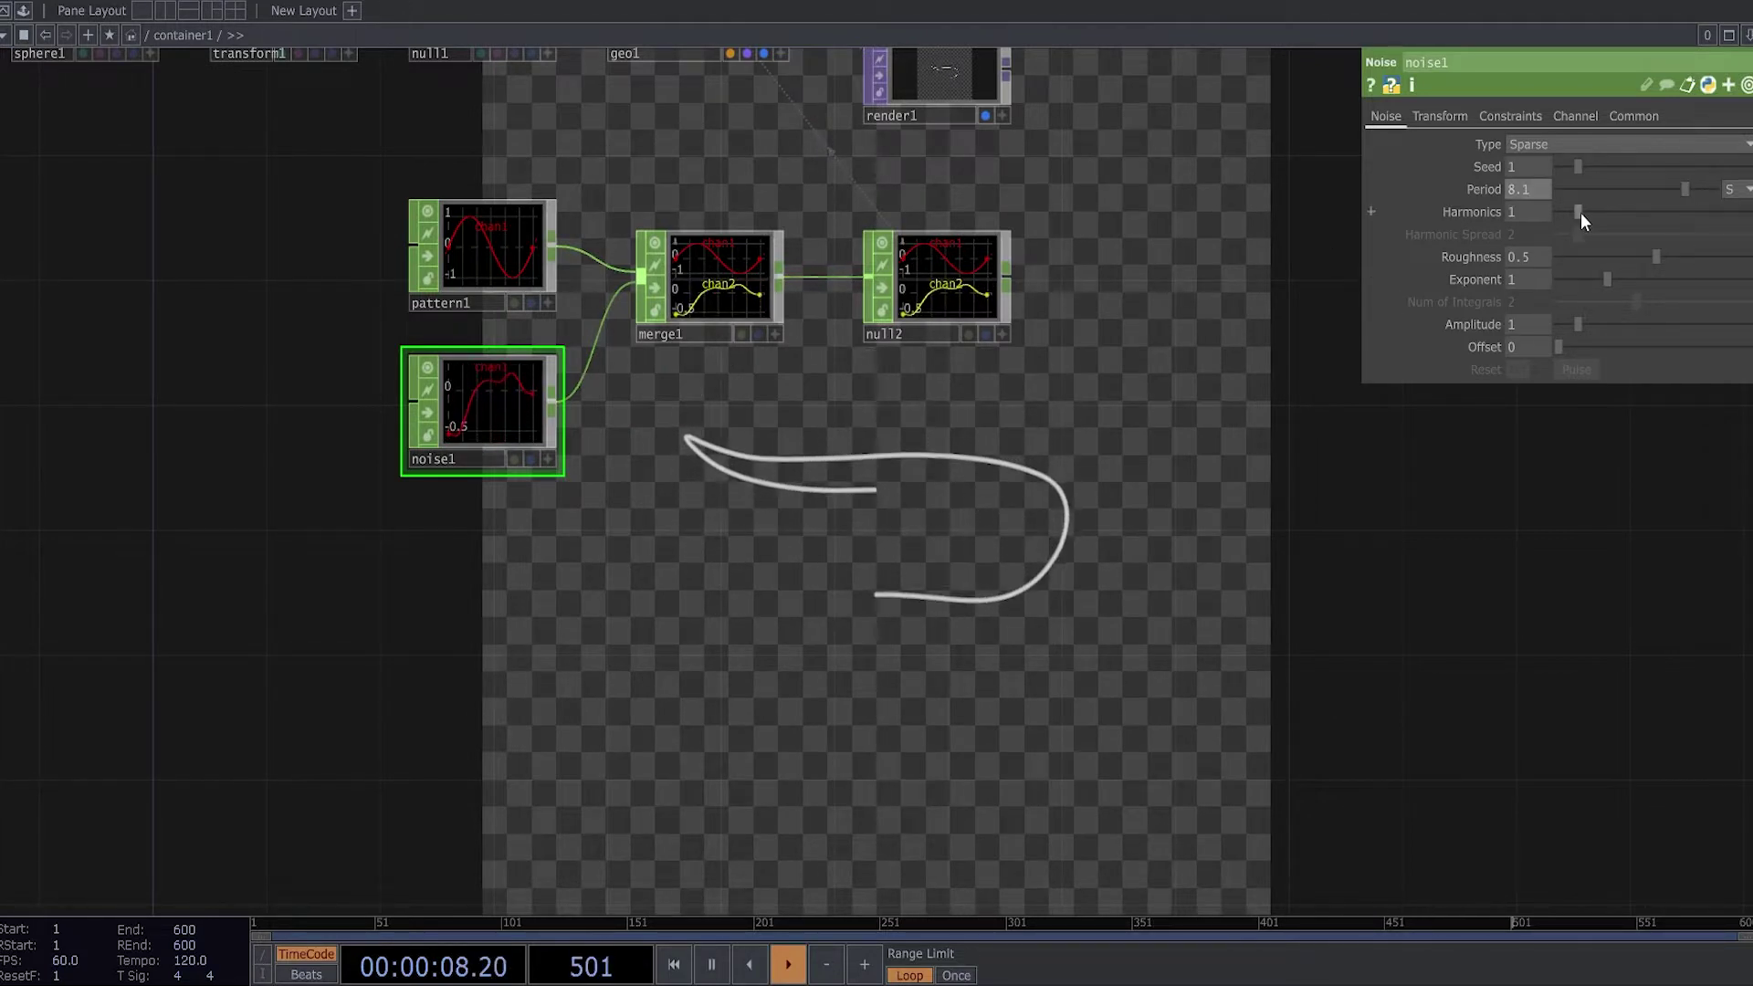
drag(1581, 212, 1560, 244)
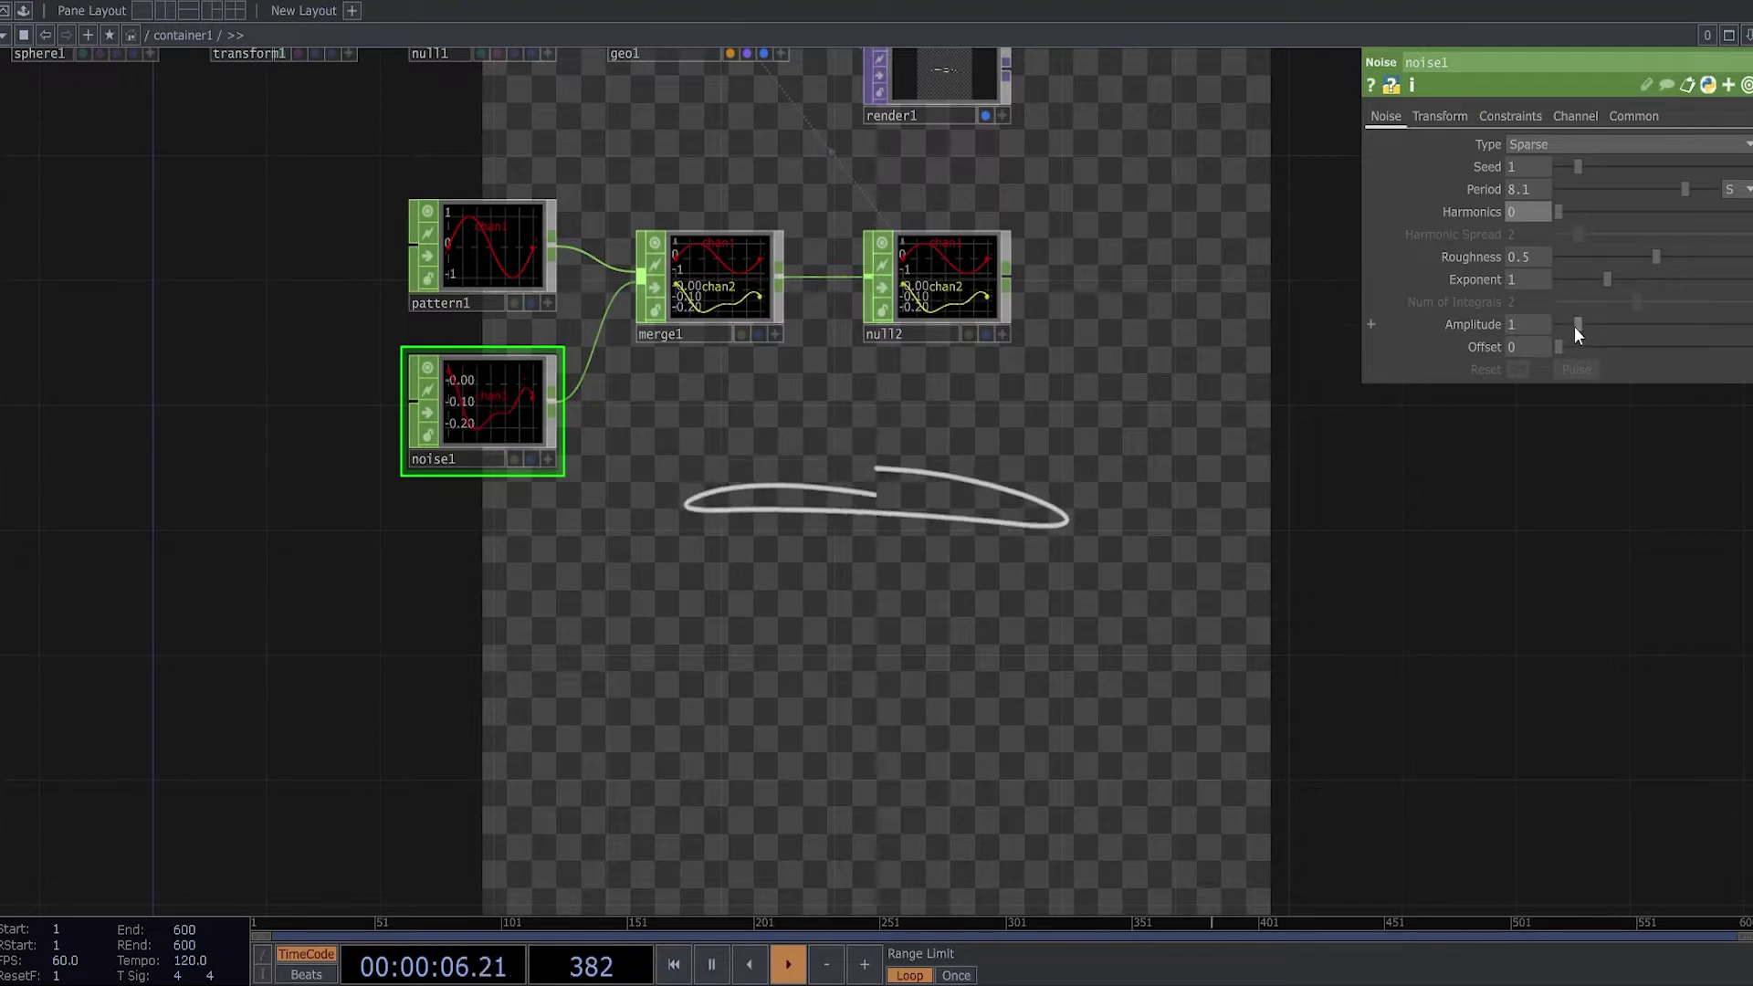
drag(1575, 326, 1569, 327)
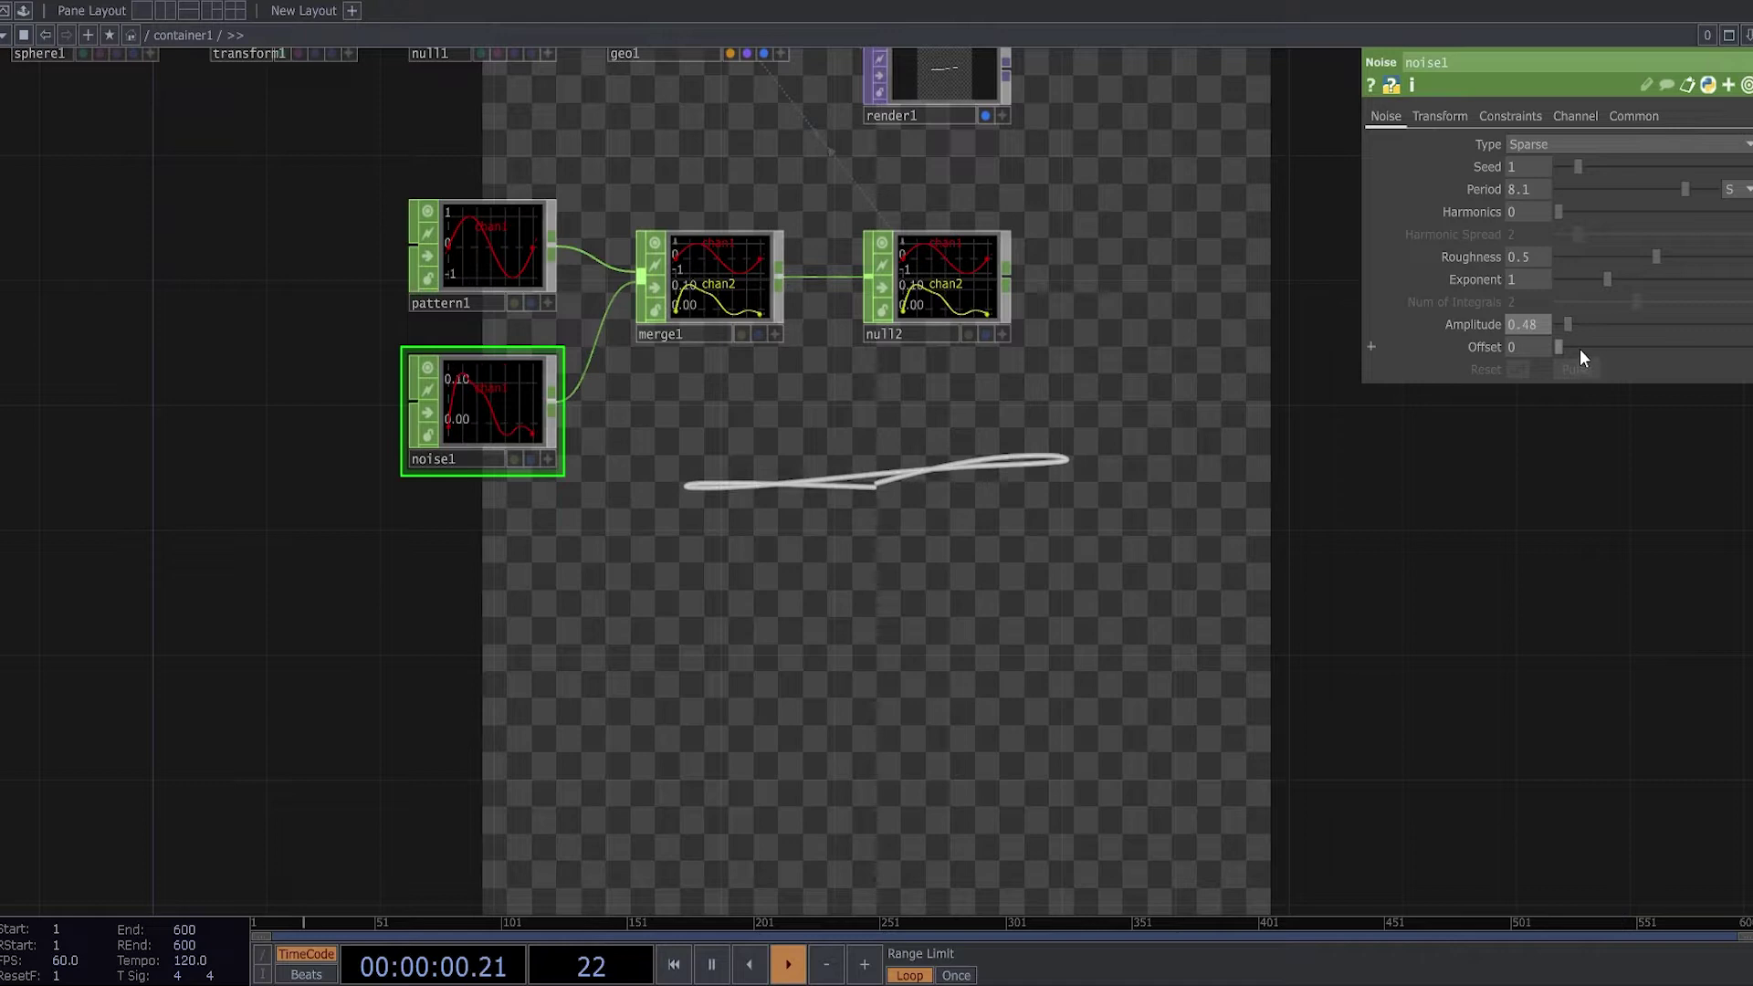
mouse_move(1558, 347)
mouse_down()
mouse_move(1592, 347)
mouse_move(1578, 352)
mouse_up()
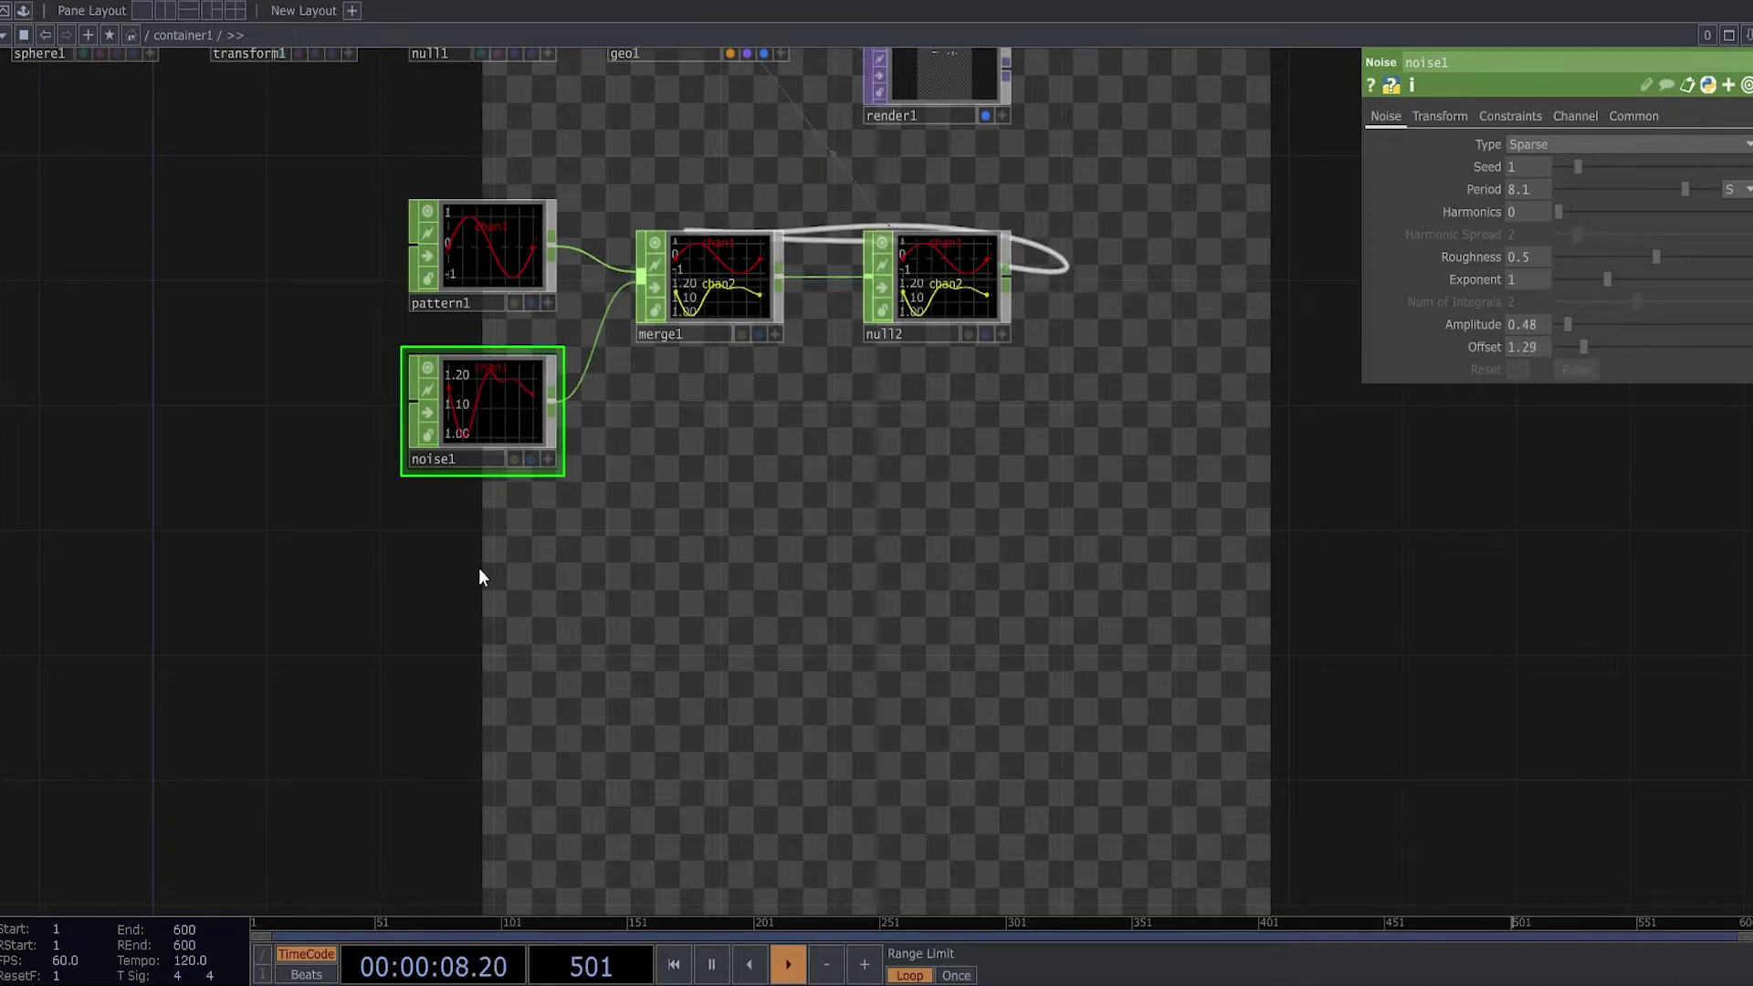
Add a second Noise CHOP, duplicate it, and line up both copies beneath noise1.
key(Tab)
text(no)
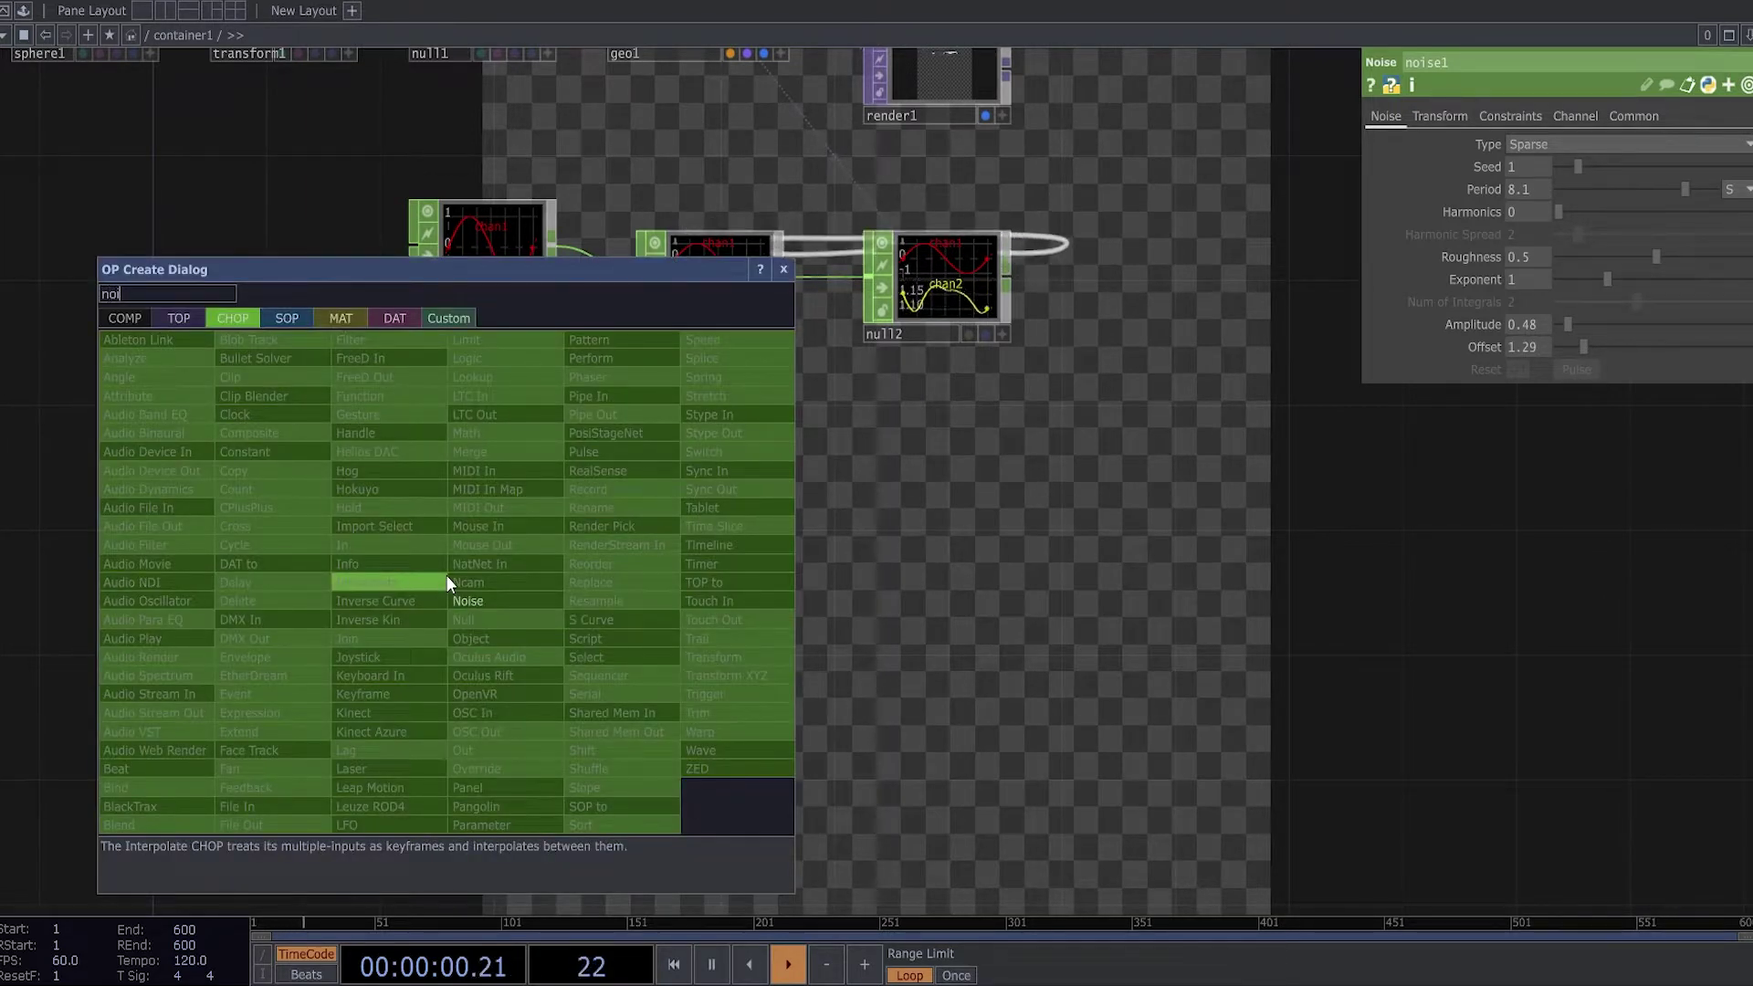
key(Return)
click(483, 602)
key(ctrl+c)
key(ctrl+v)
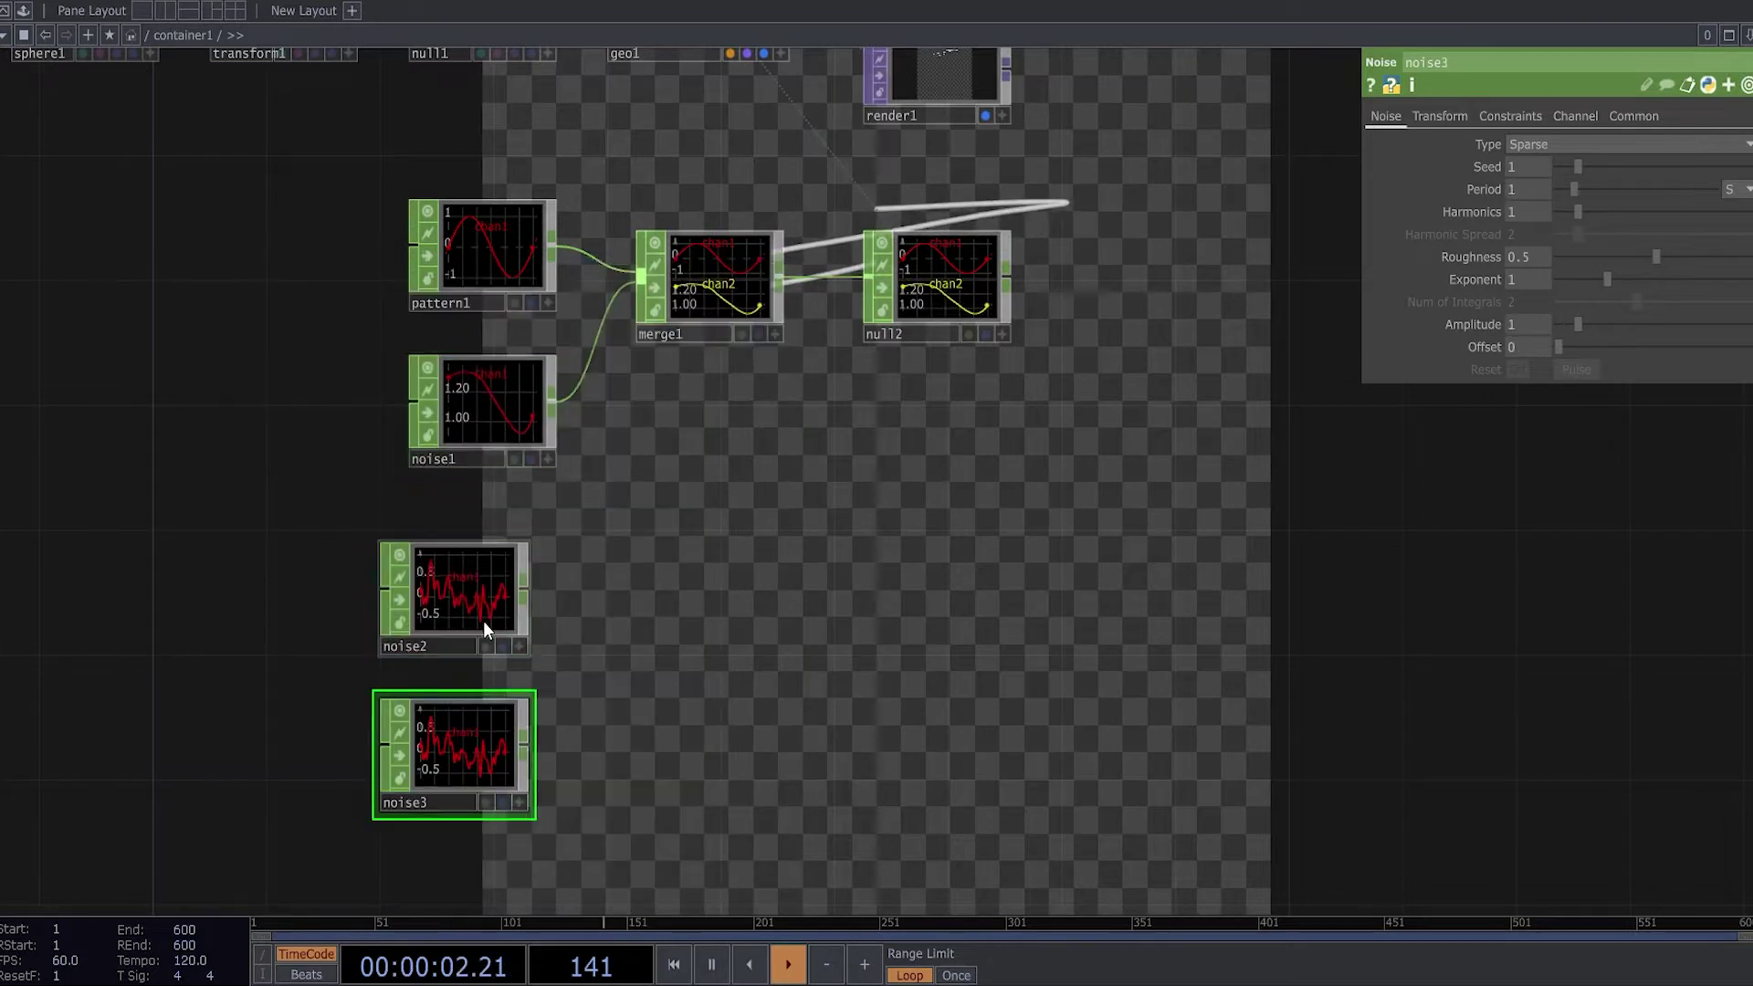
drag(432, 604, 461, 571)
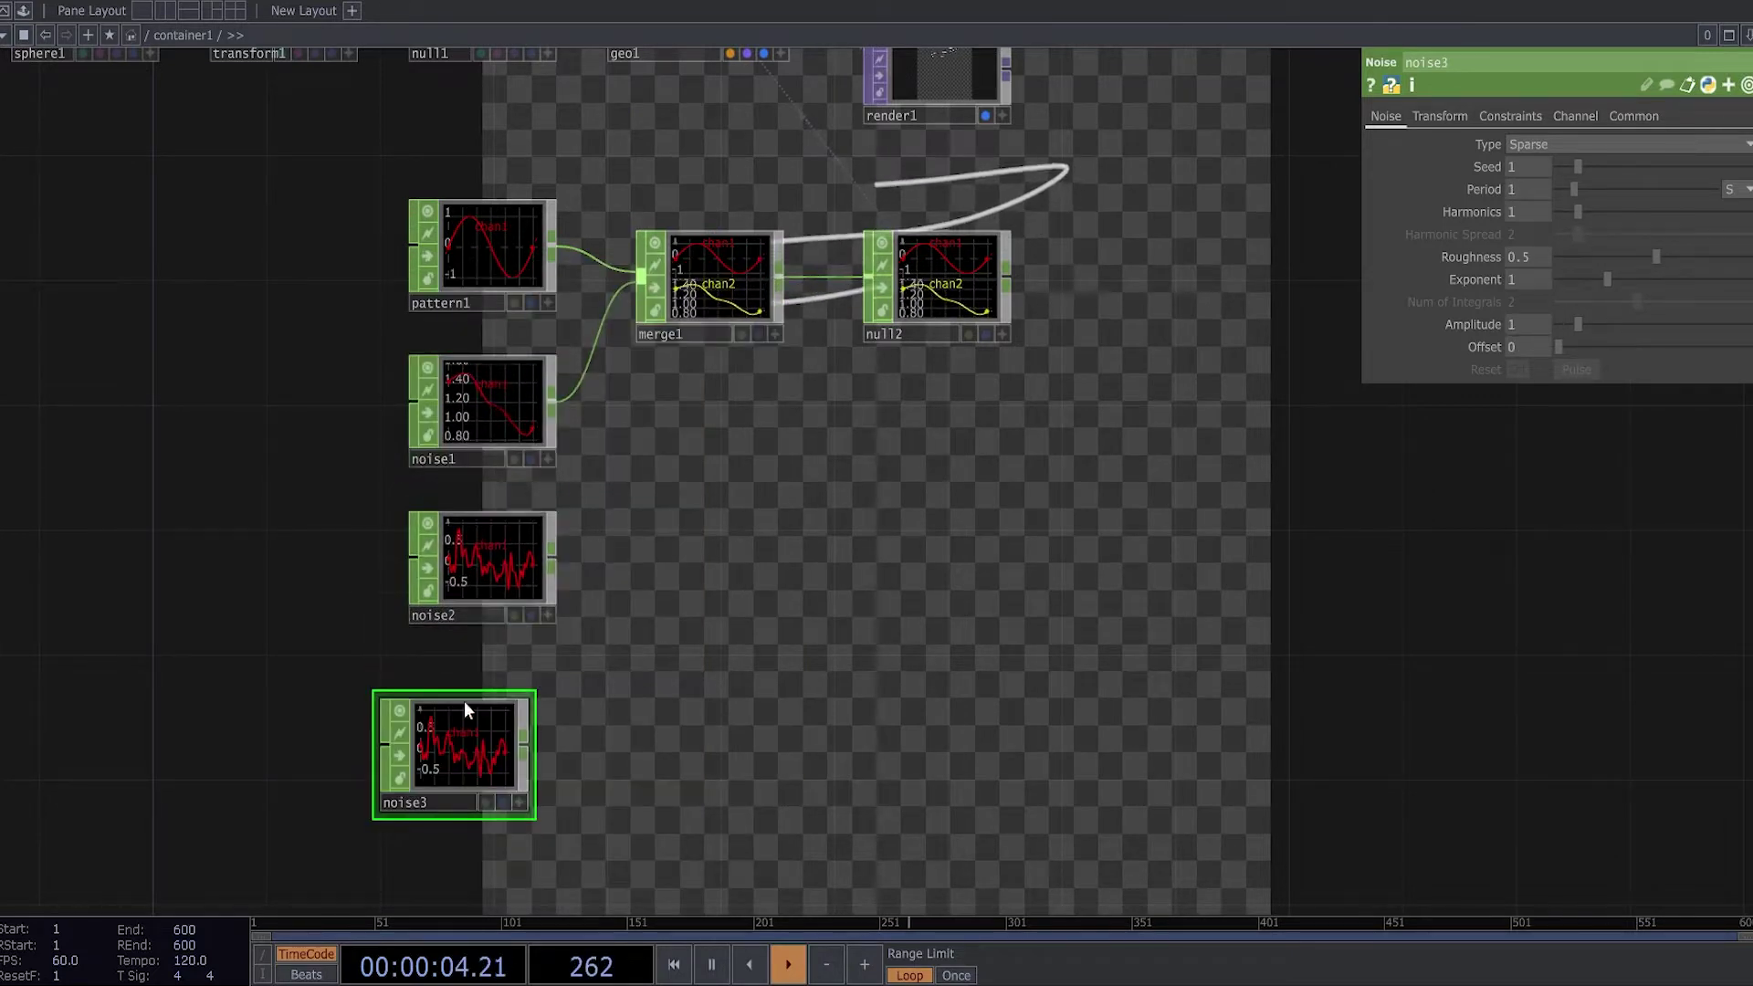
drag(464, 700, 493, 668)
Copy noise1's Z translation time expression into the Z translation of noise2 and noise3.
click(505, 563)
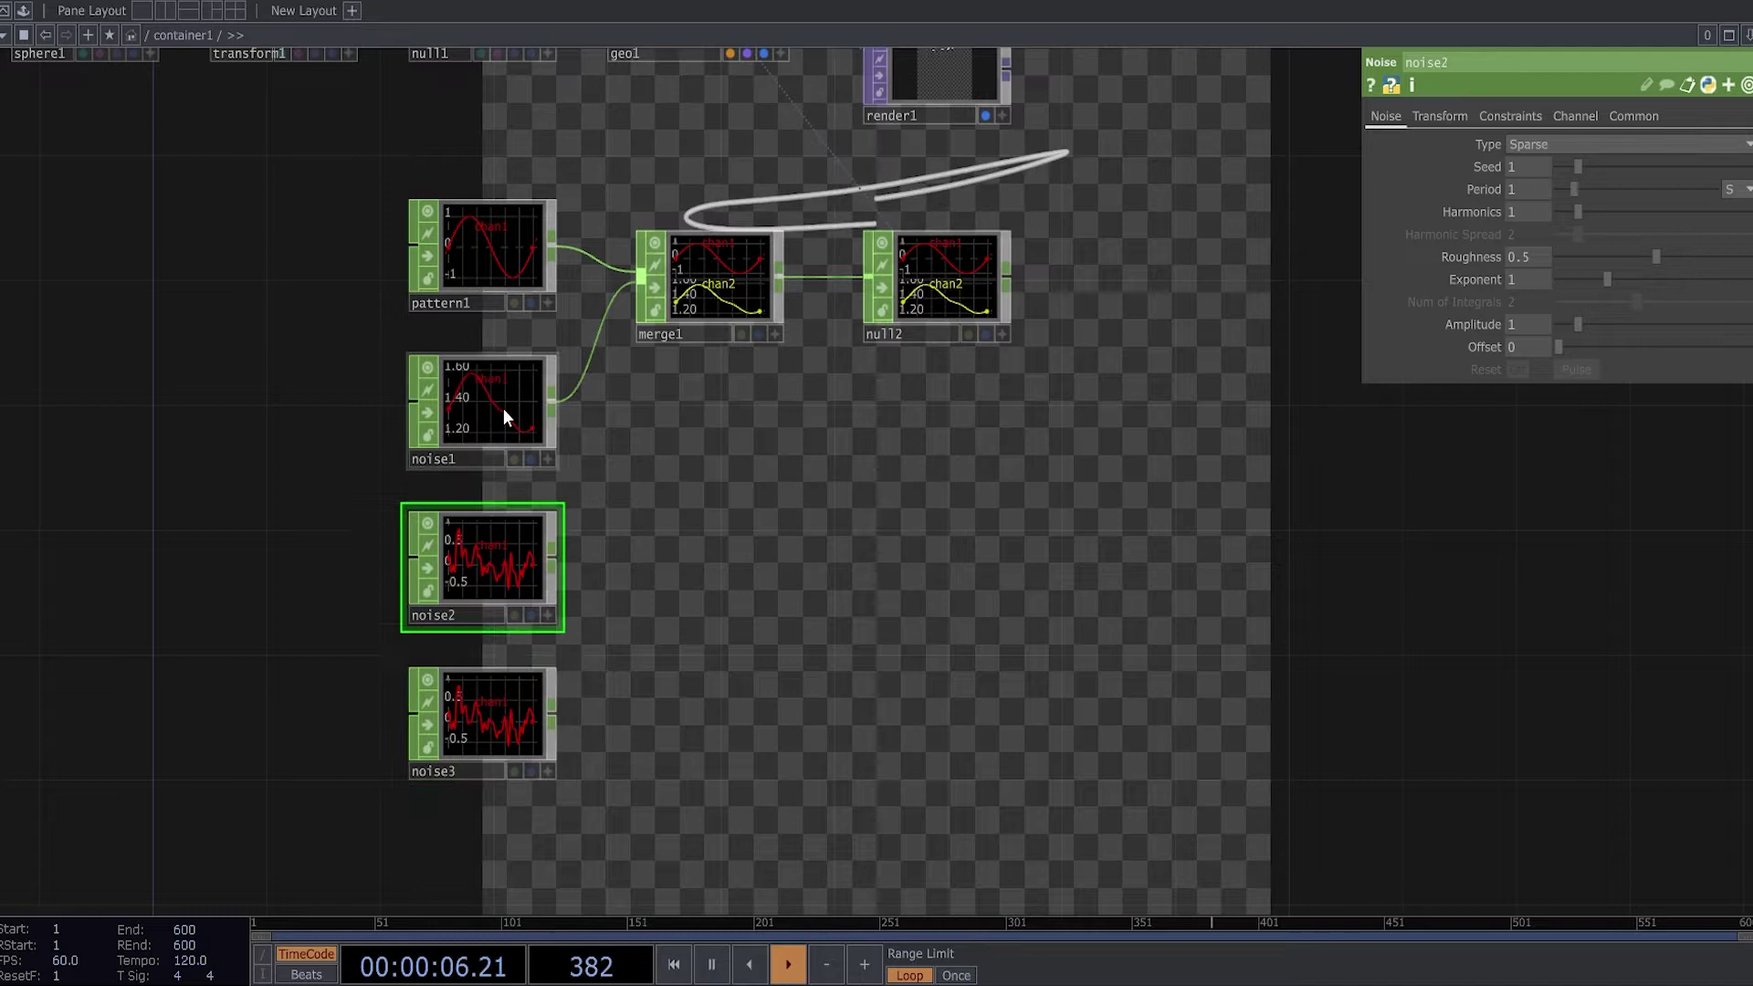
click(502, 408)
click(1433, 115)
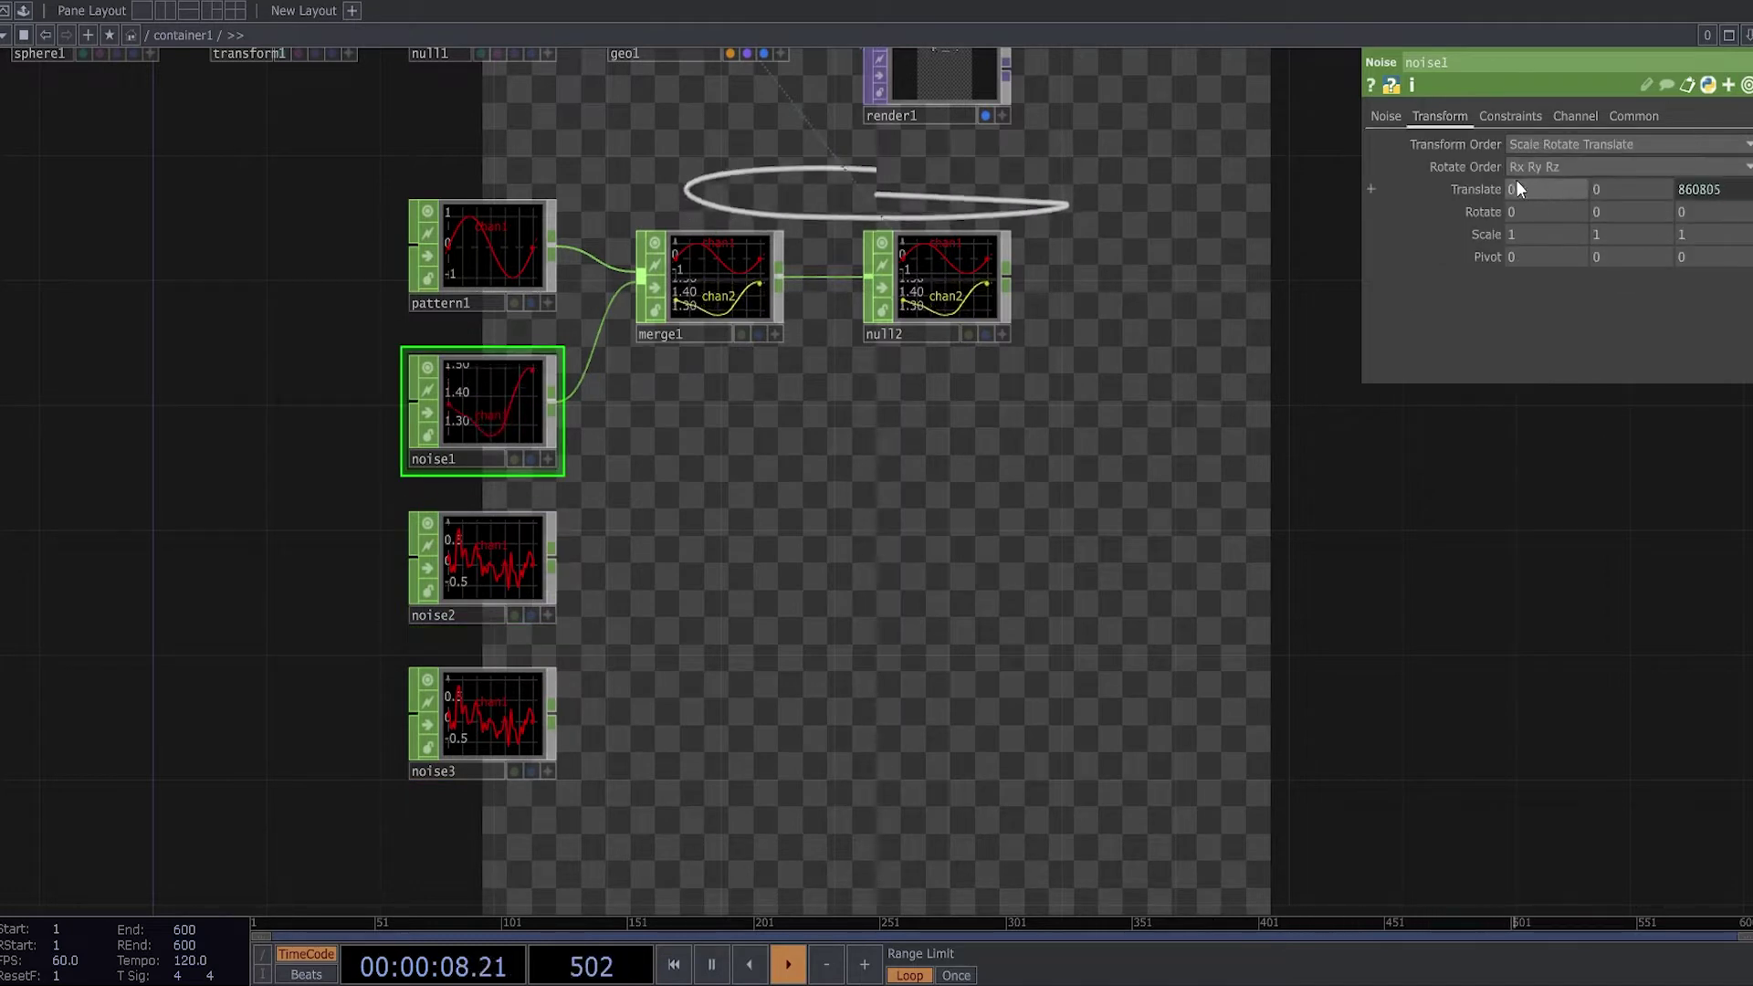
click(1489, 189)
click(1629, 255)
click(522, 559)
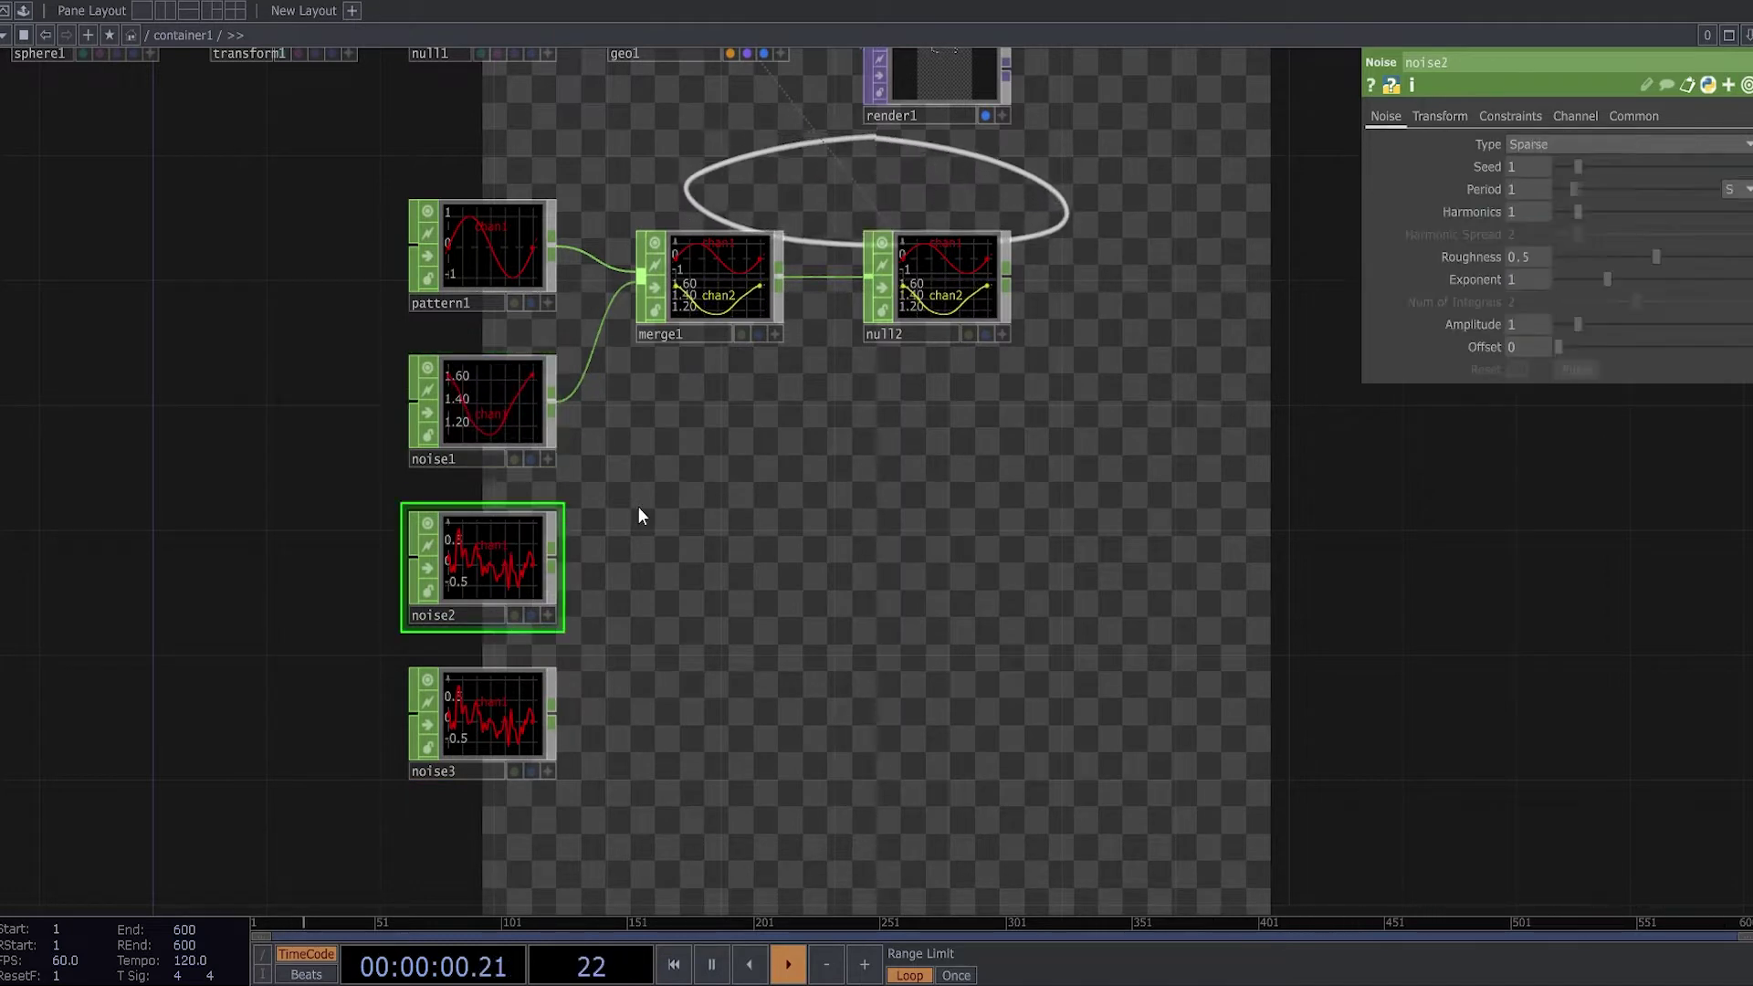
click(1440, 116)
key(ctrl+v)
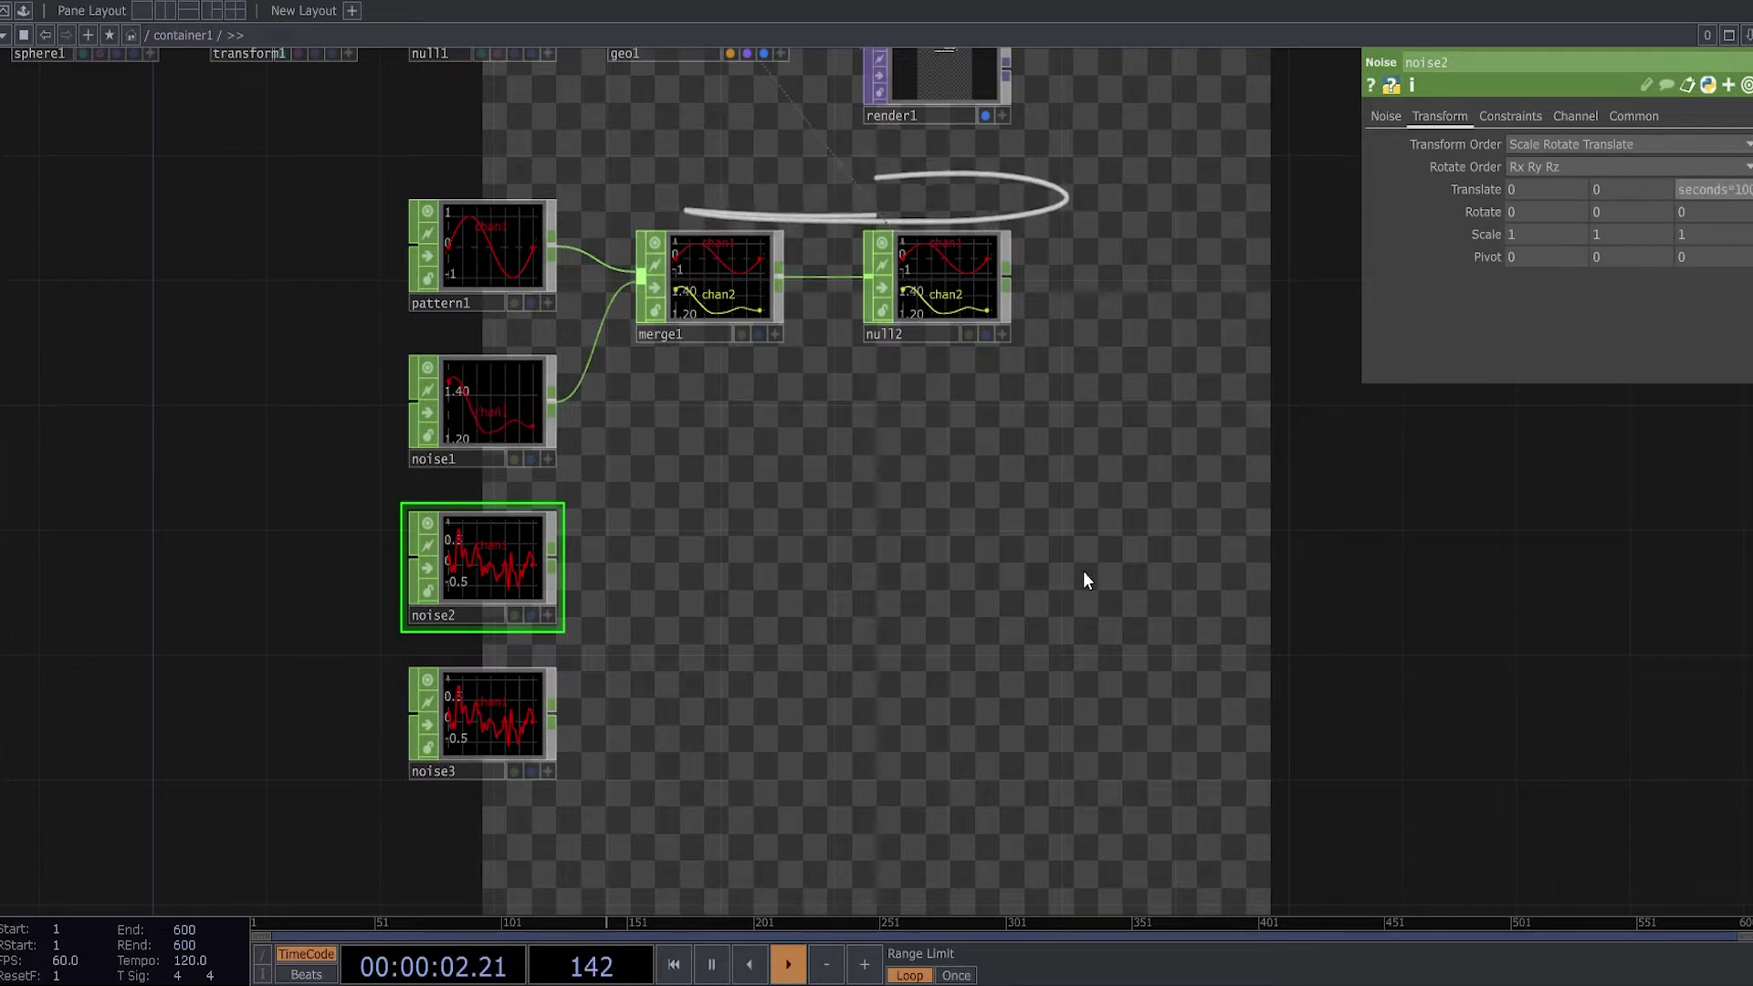
drag(1027, 641, 1021, 638)
click(530, 694)
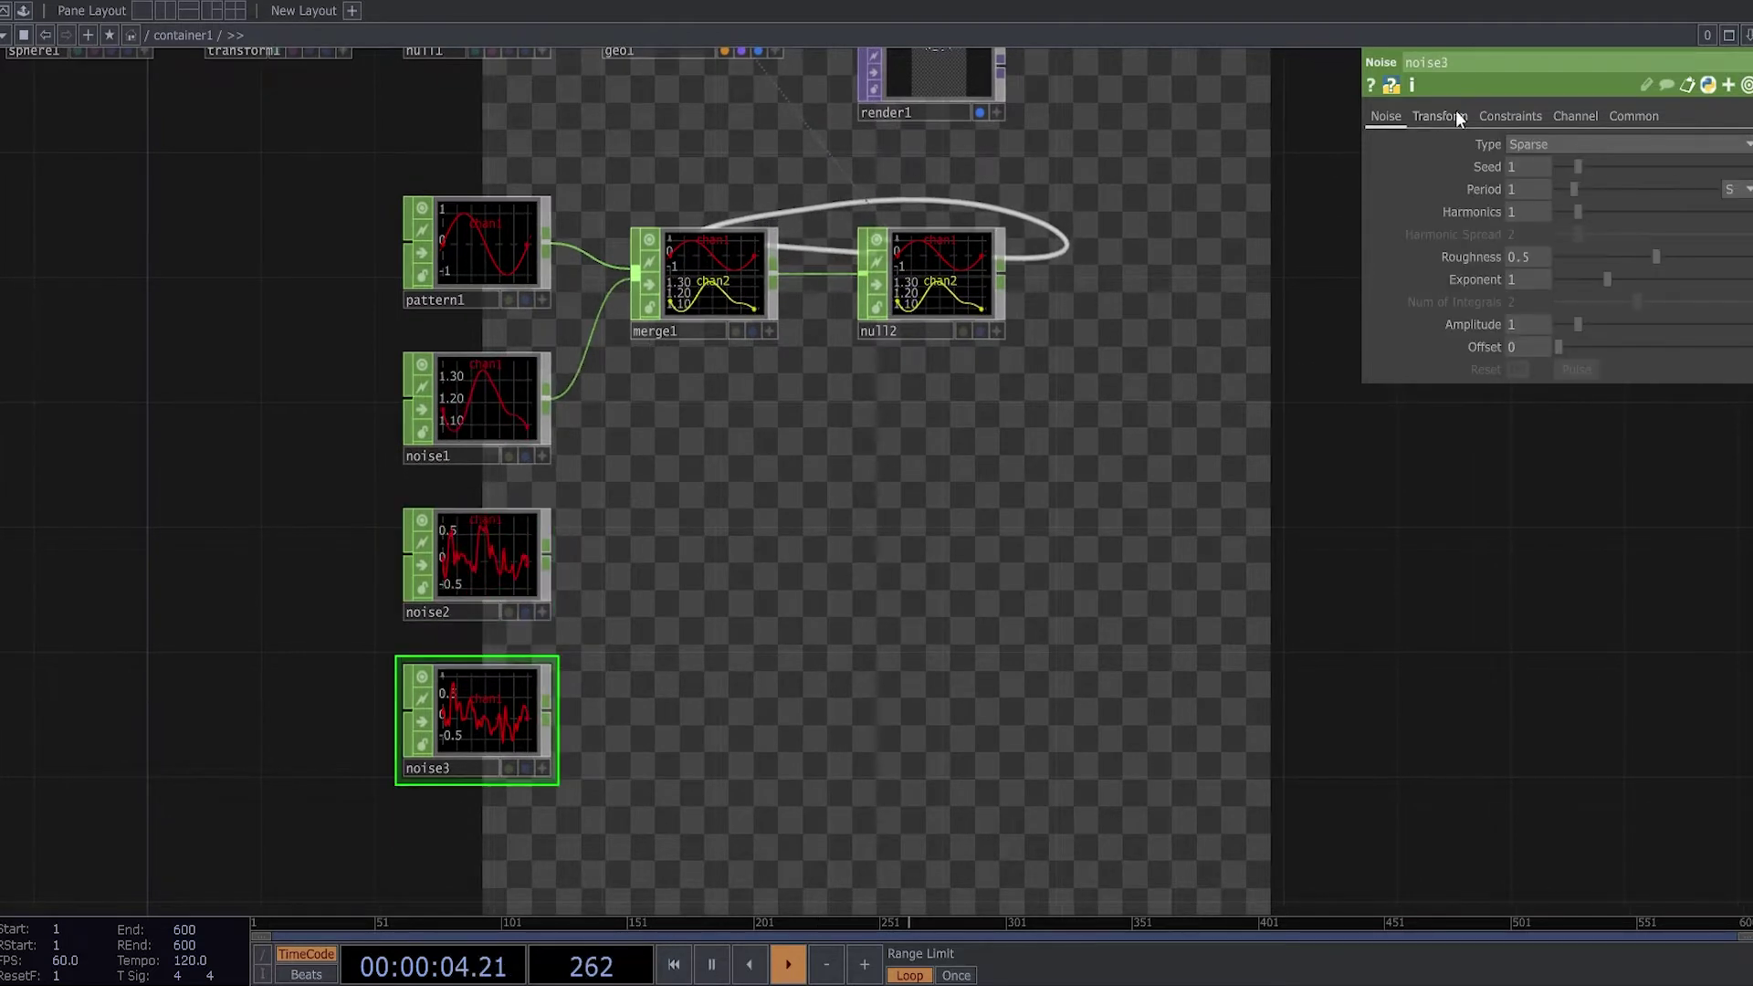
click(1441, 116)
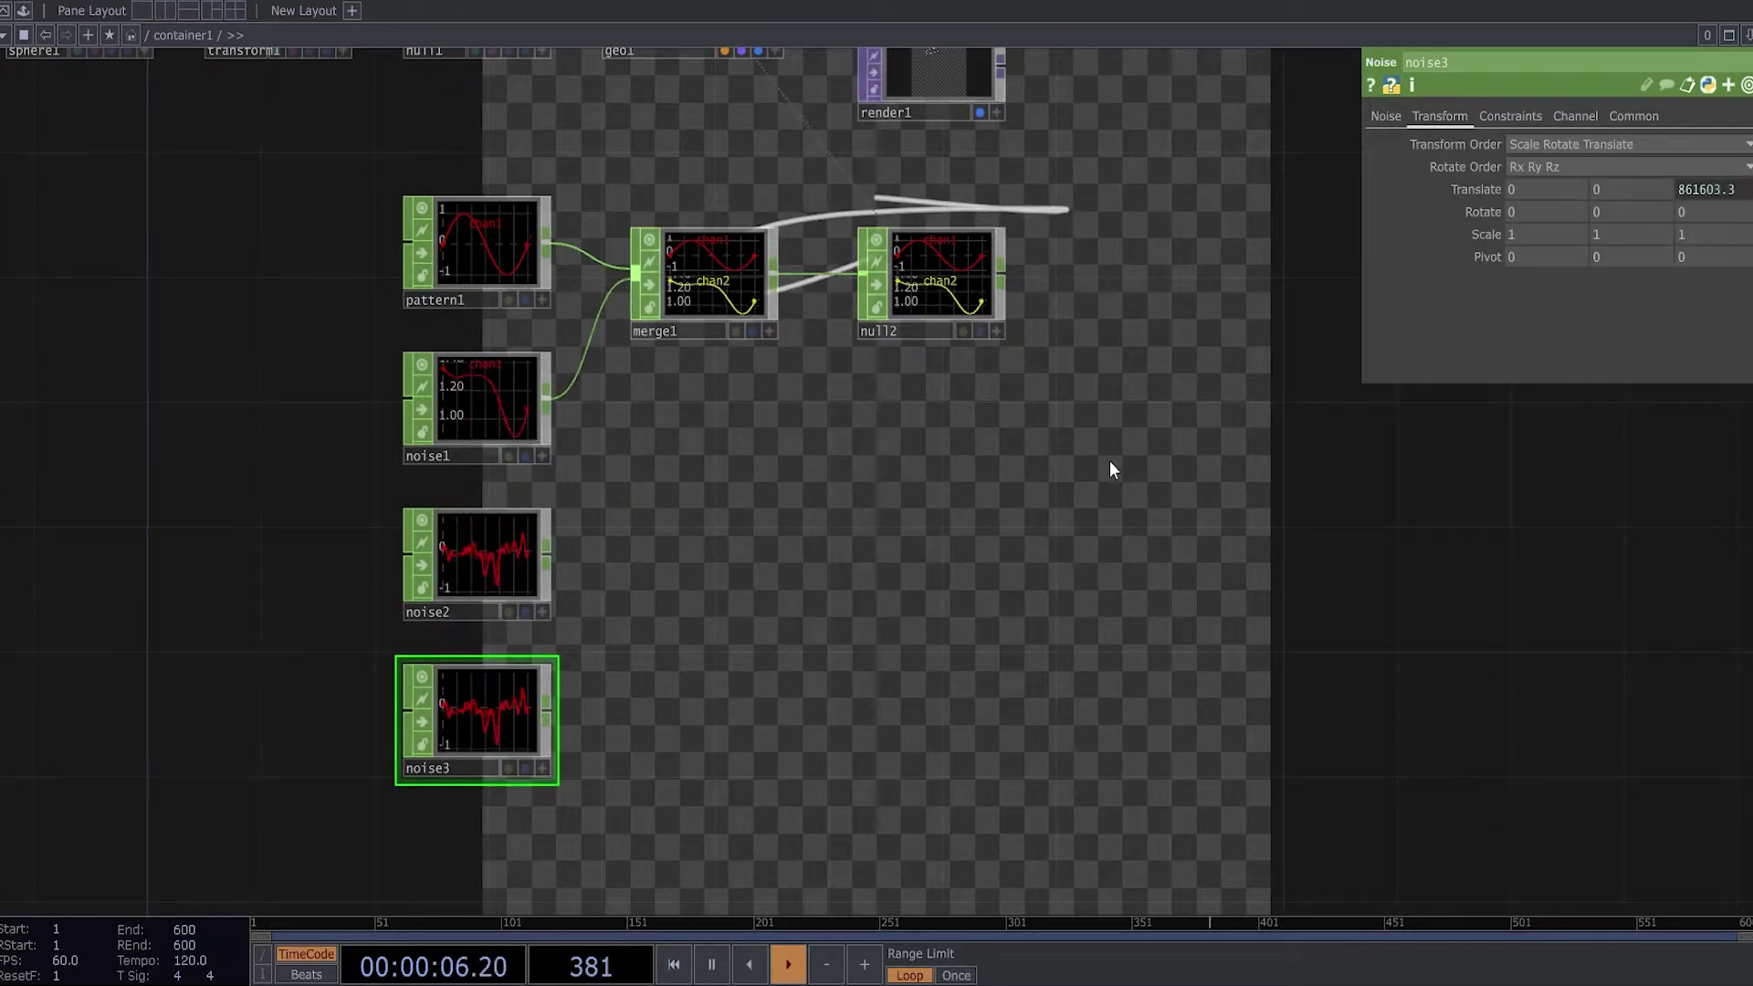
drag(891, 529, 824, 465)
scroll(873, 431, down, 3)
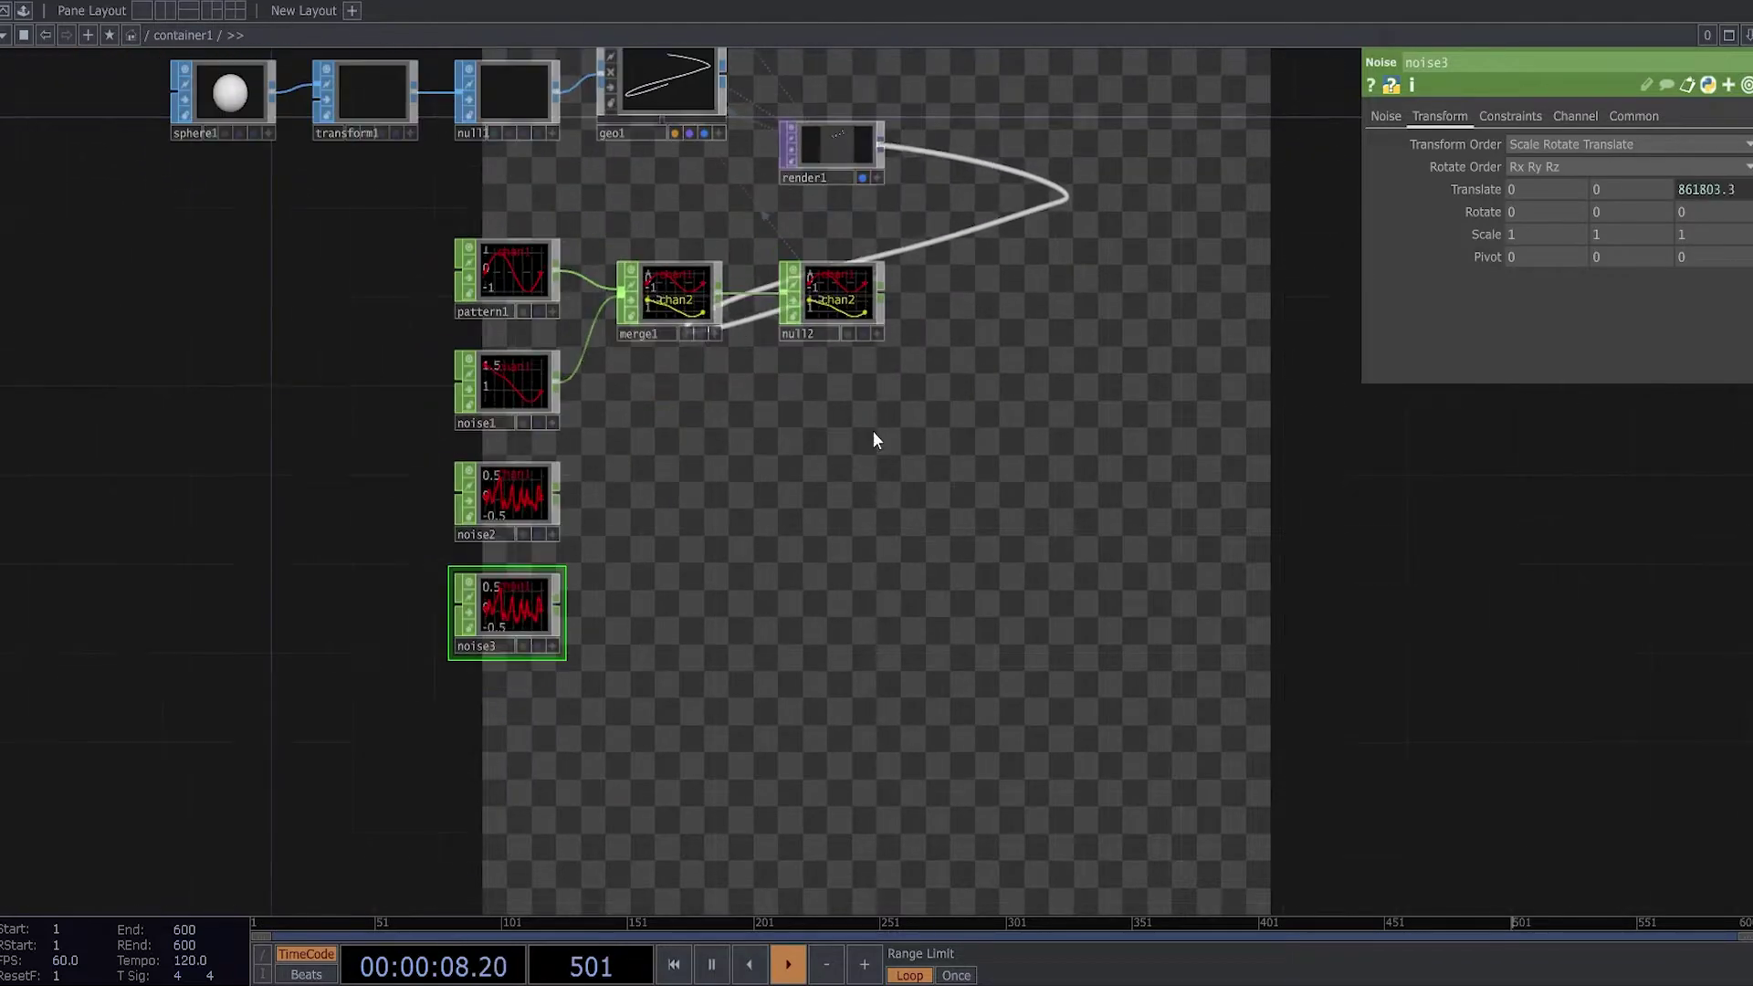
drag(976, 332, 1002, 470)
scroll(878, 584, up, 3)
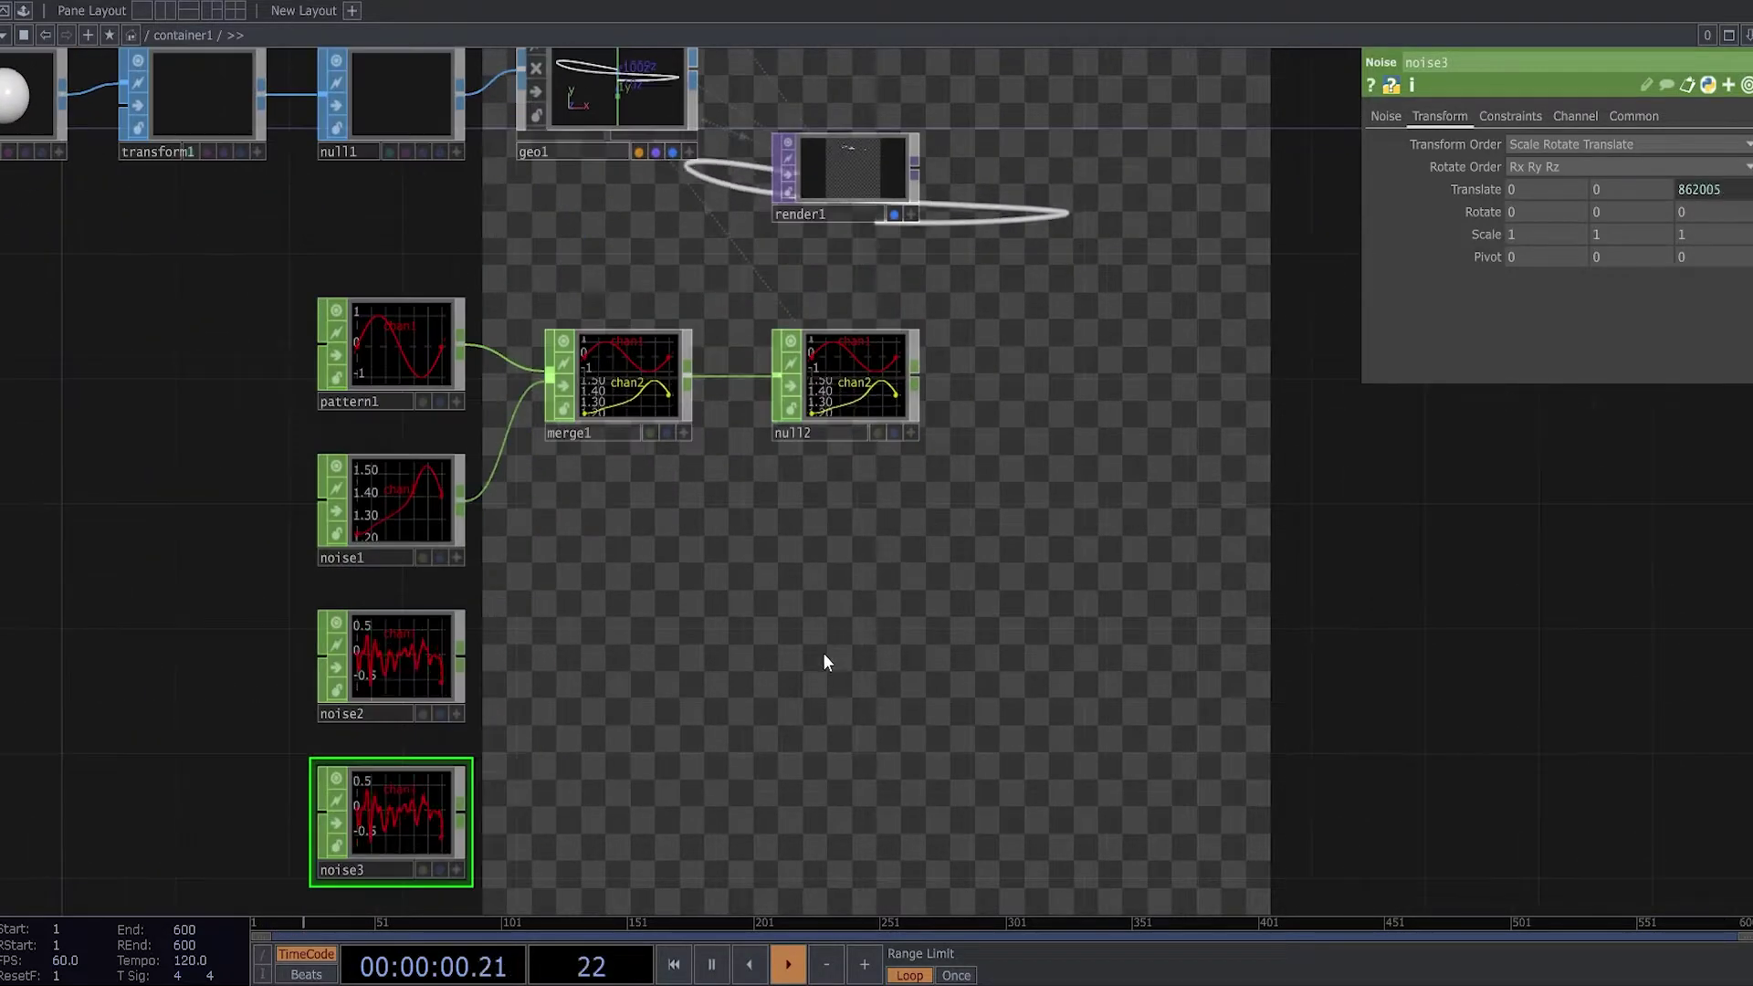
drag(565, 579, 663, 426)
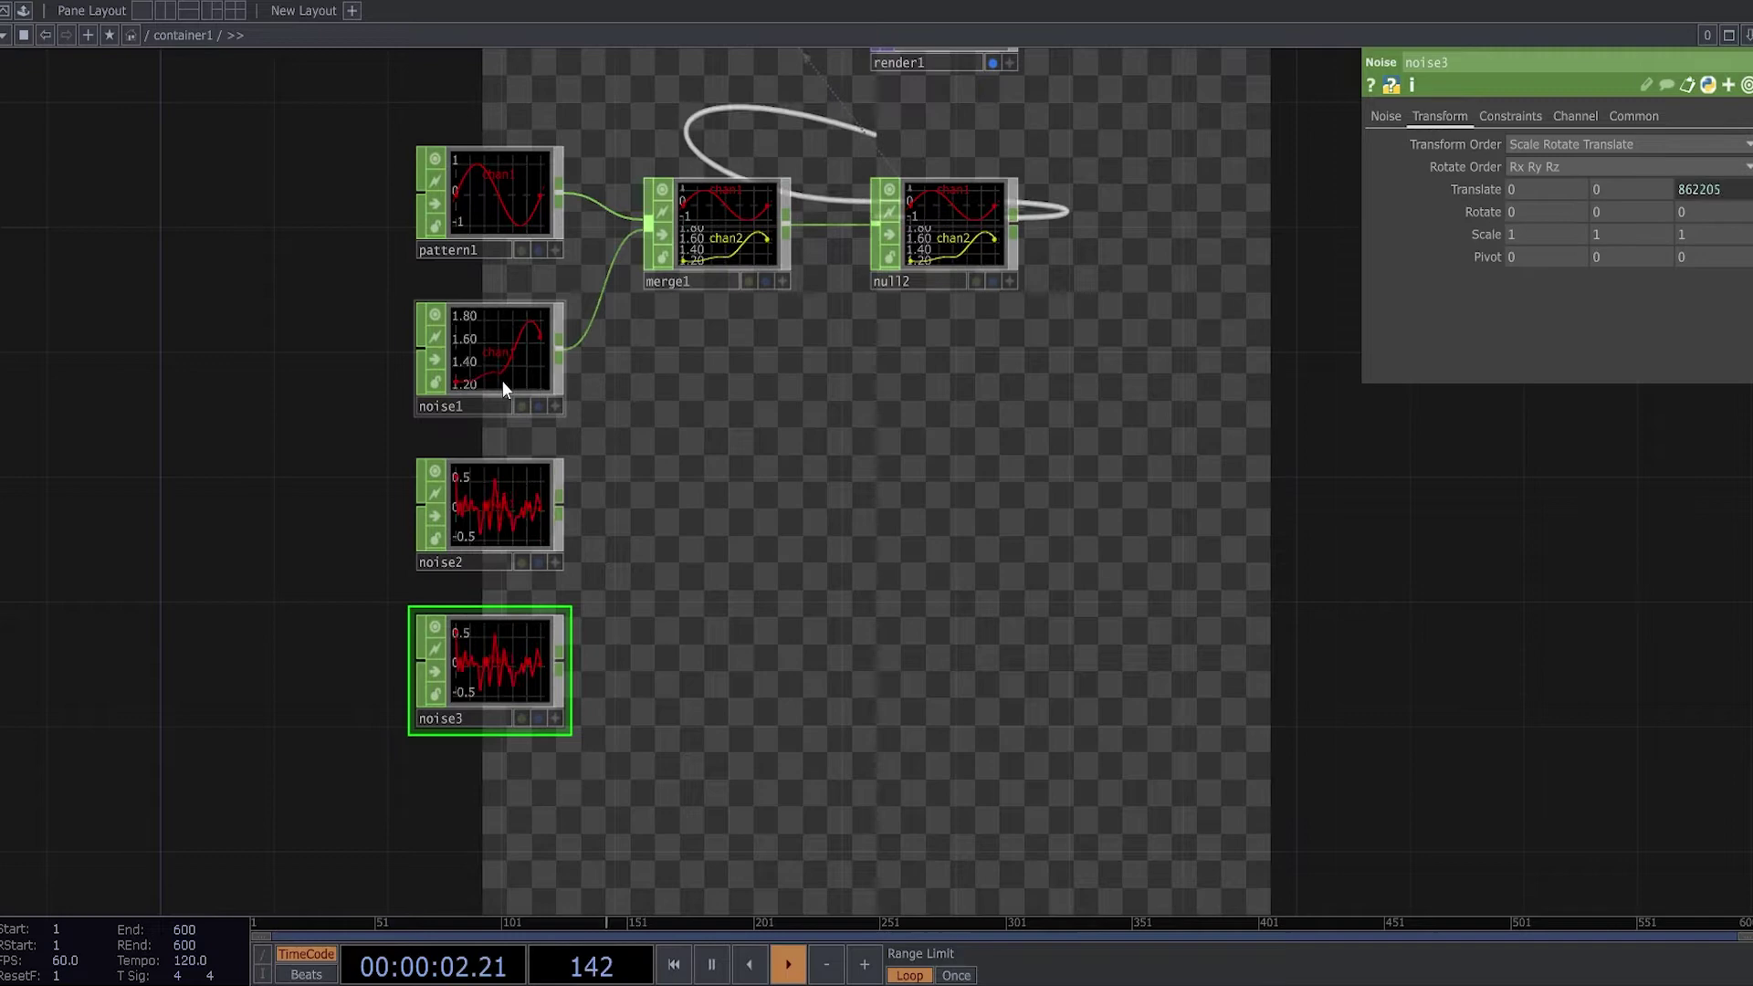
Examine the animated line in the background render and the operator network around render1 and the noise channels.
drag(388, 302, 369, 500)
scroll(616, 710, down, 5)
scroll(822, 617, up, 1)
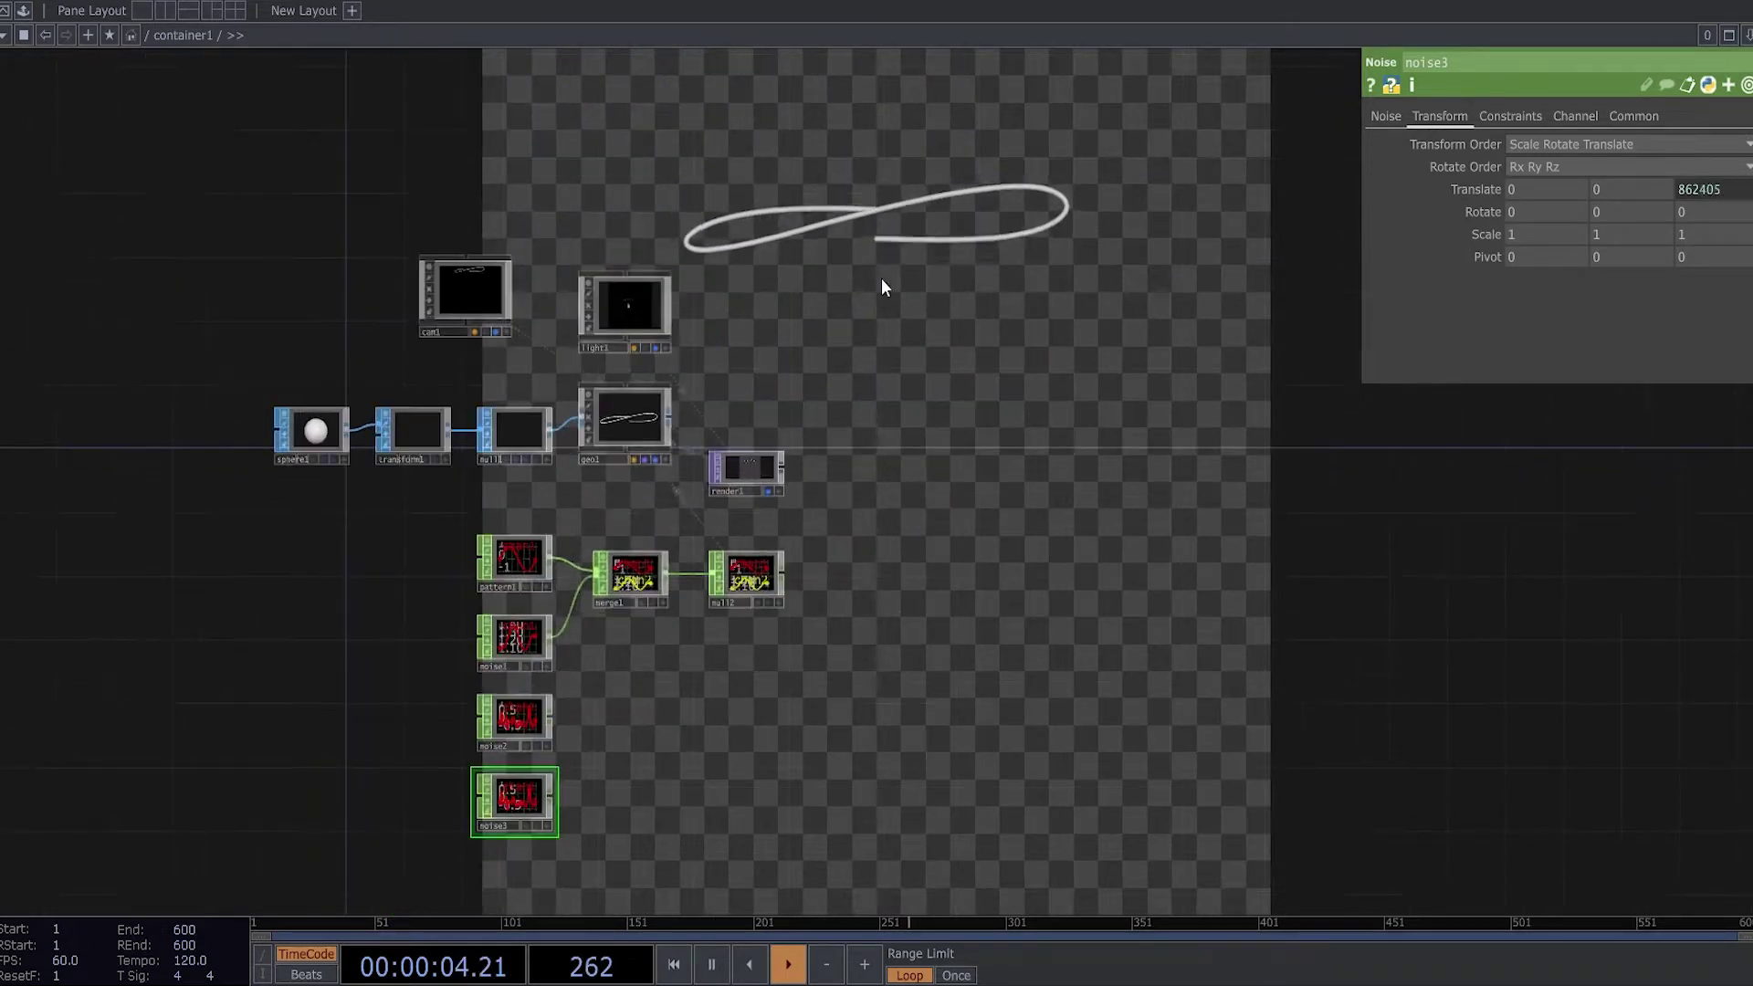
drag(860, 285, 816, 342)
scroll(666, 462, up, 5)
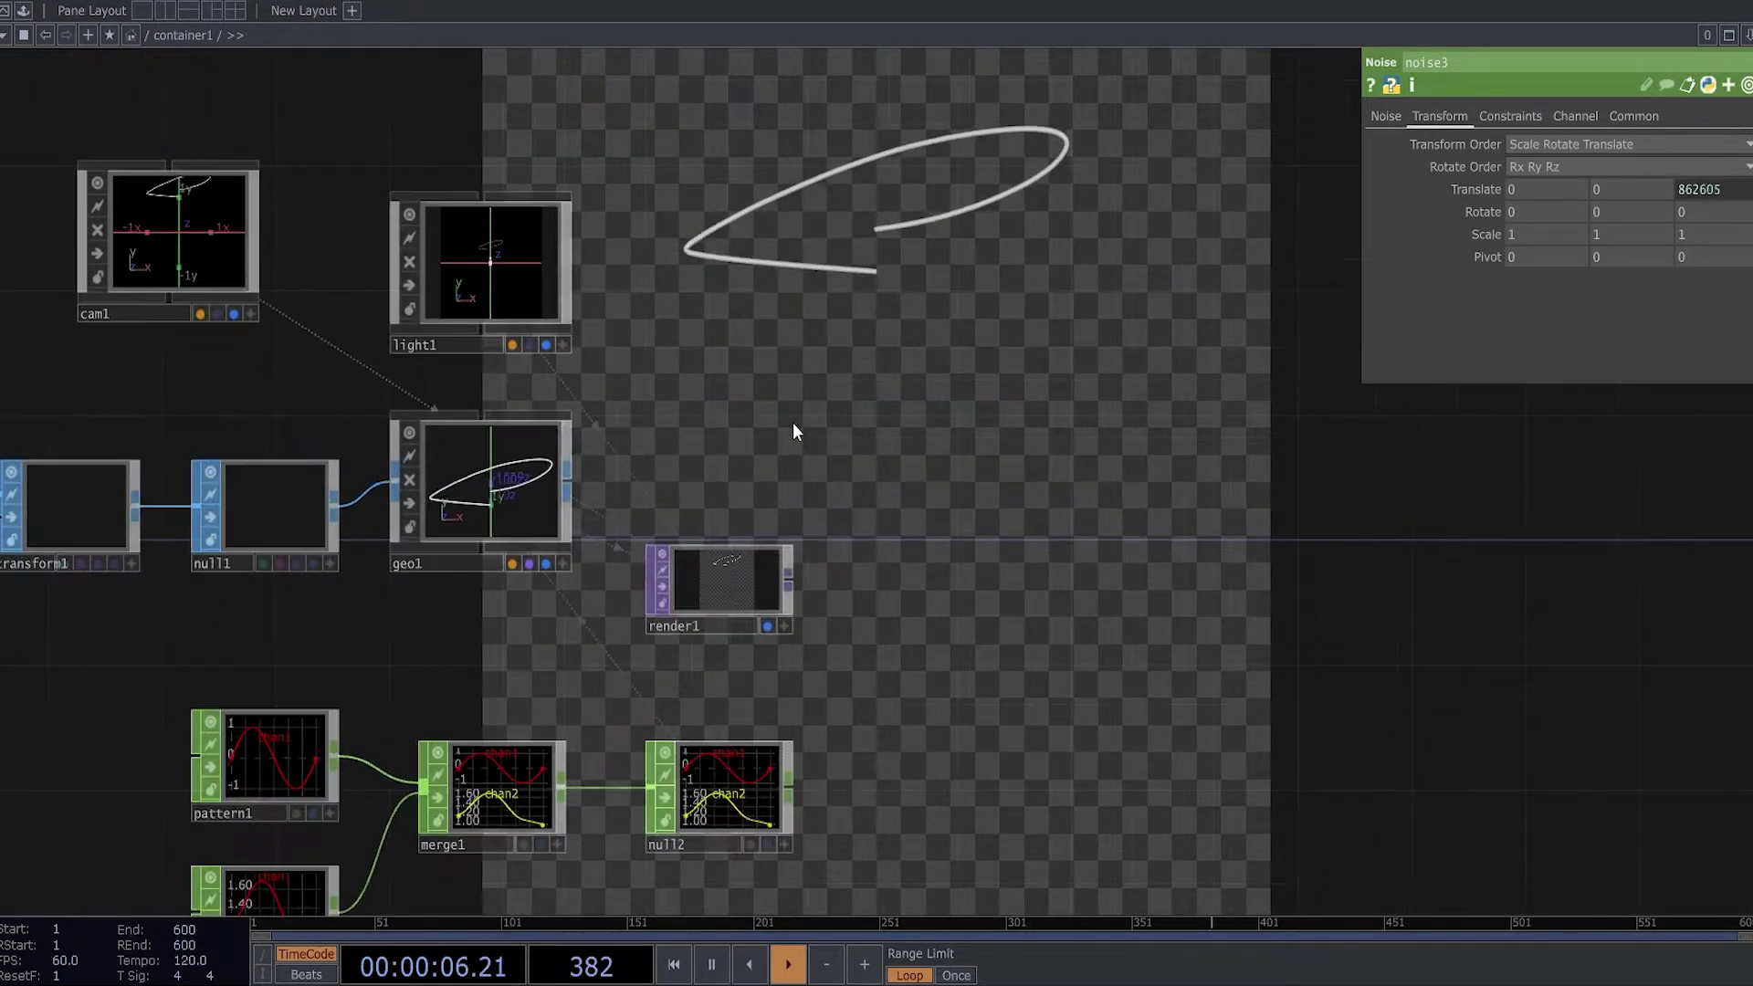
drag(758, 287, 822, 92)
drag(853, 245, 807, 366)
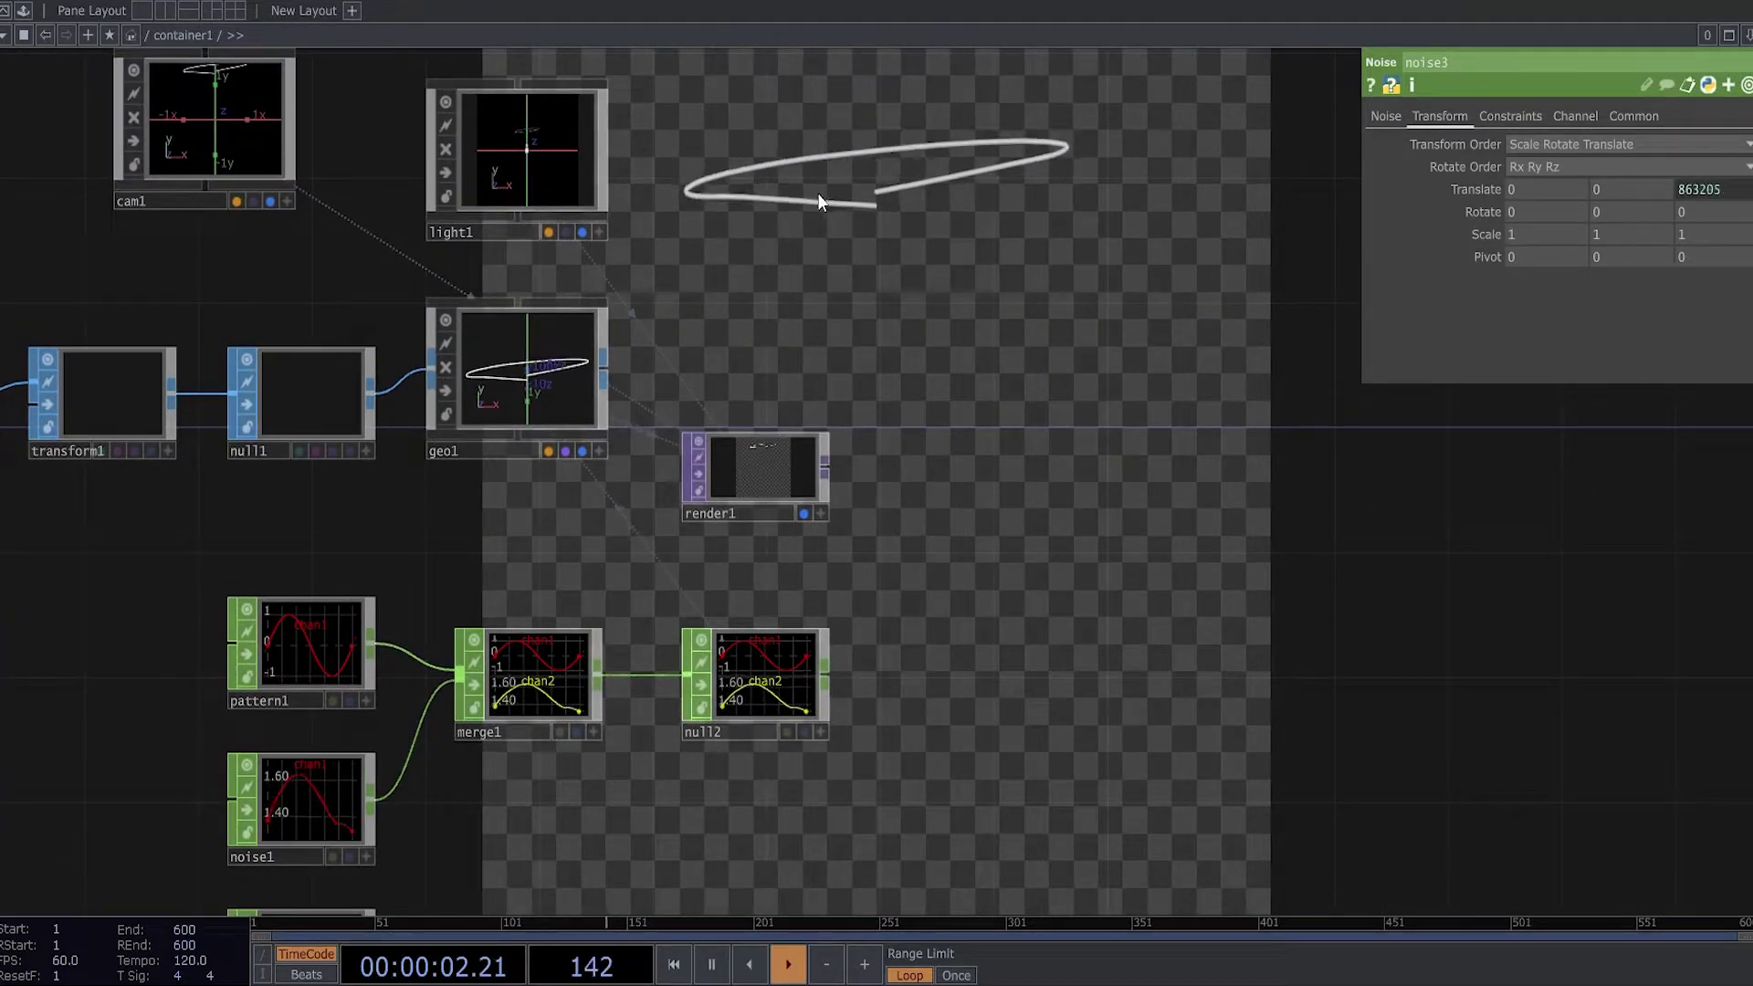
scroll(713, 372, down, 2)
drag(618, 754, 672, 464)
scroll(672, 464, up, 2)
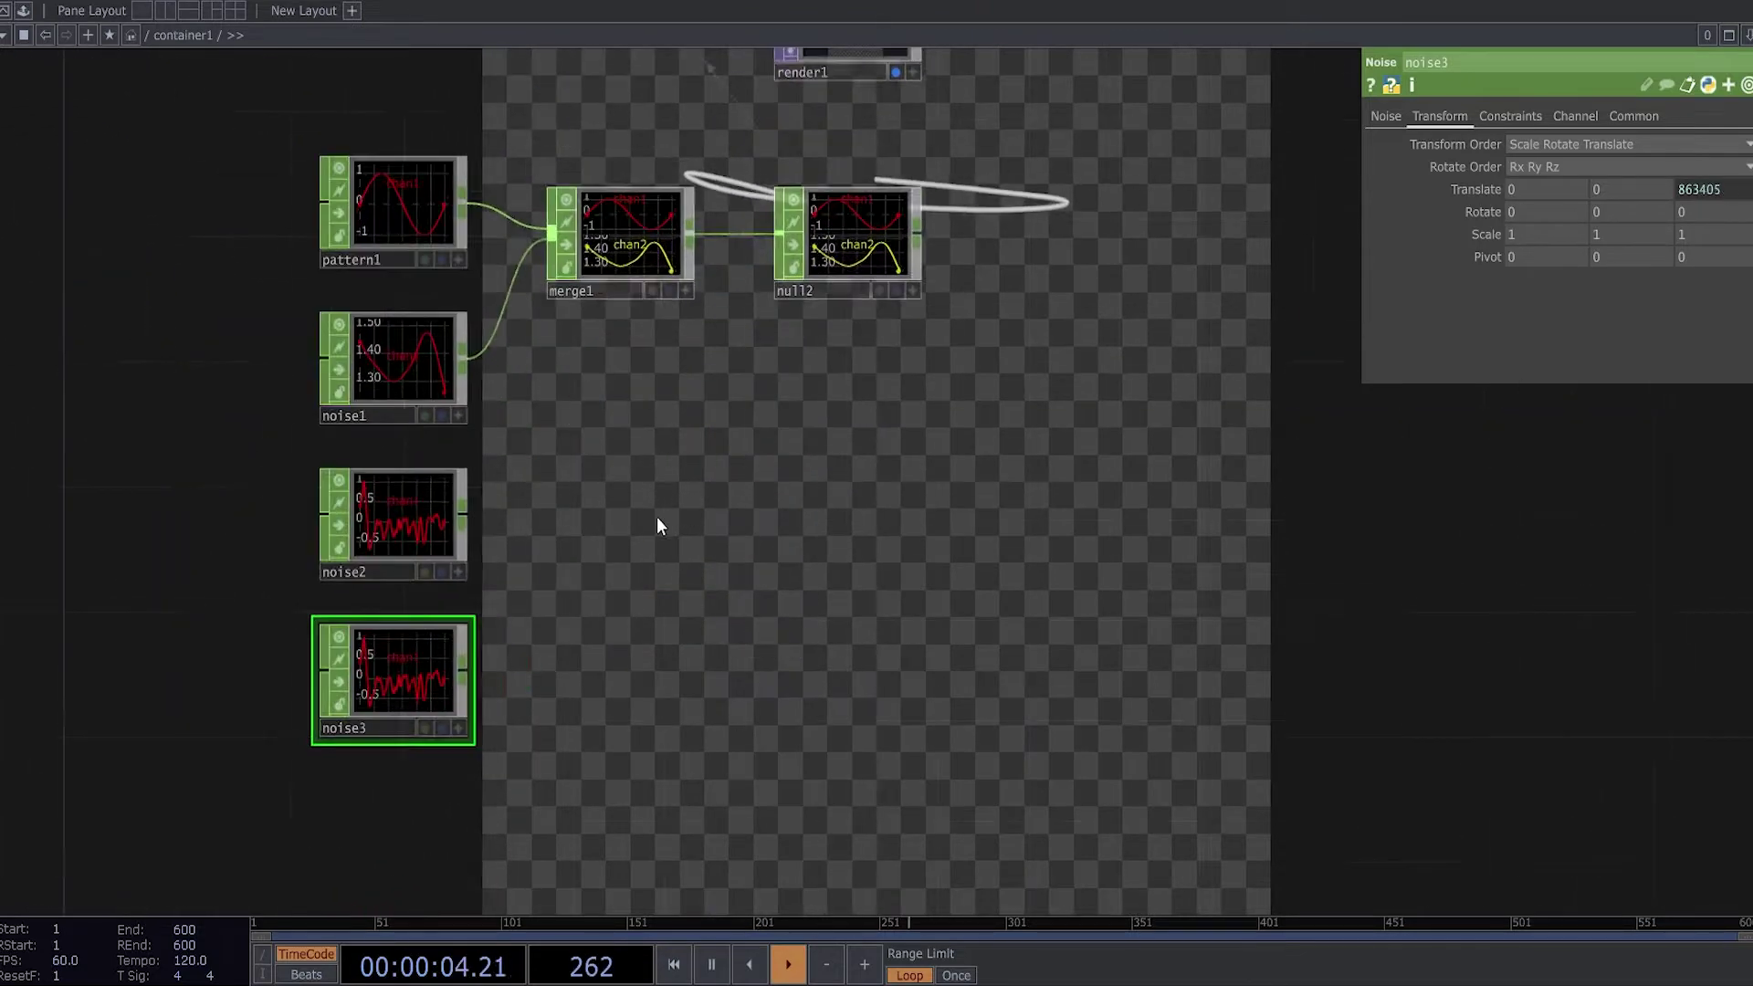
Add a second Merge CHOP and connect noise1, noise2 and noise3 to its input.
key(Tab)
text(me)
click(693, 397)
click(730, 598)
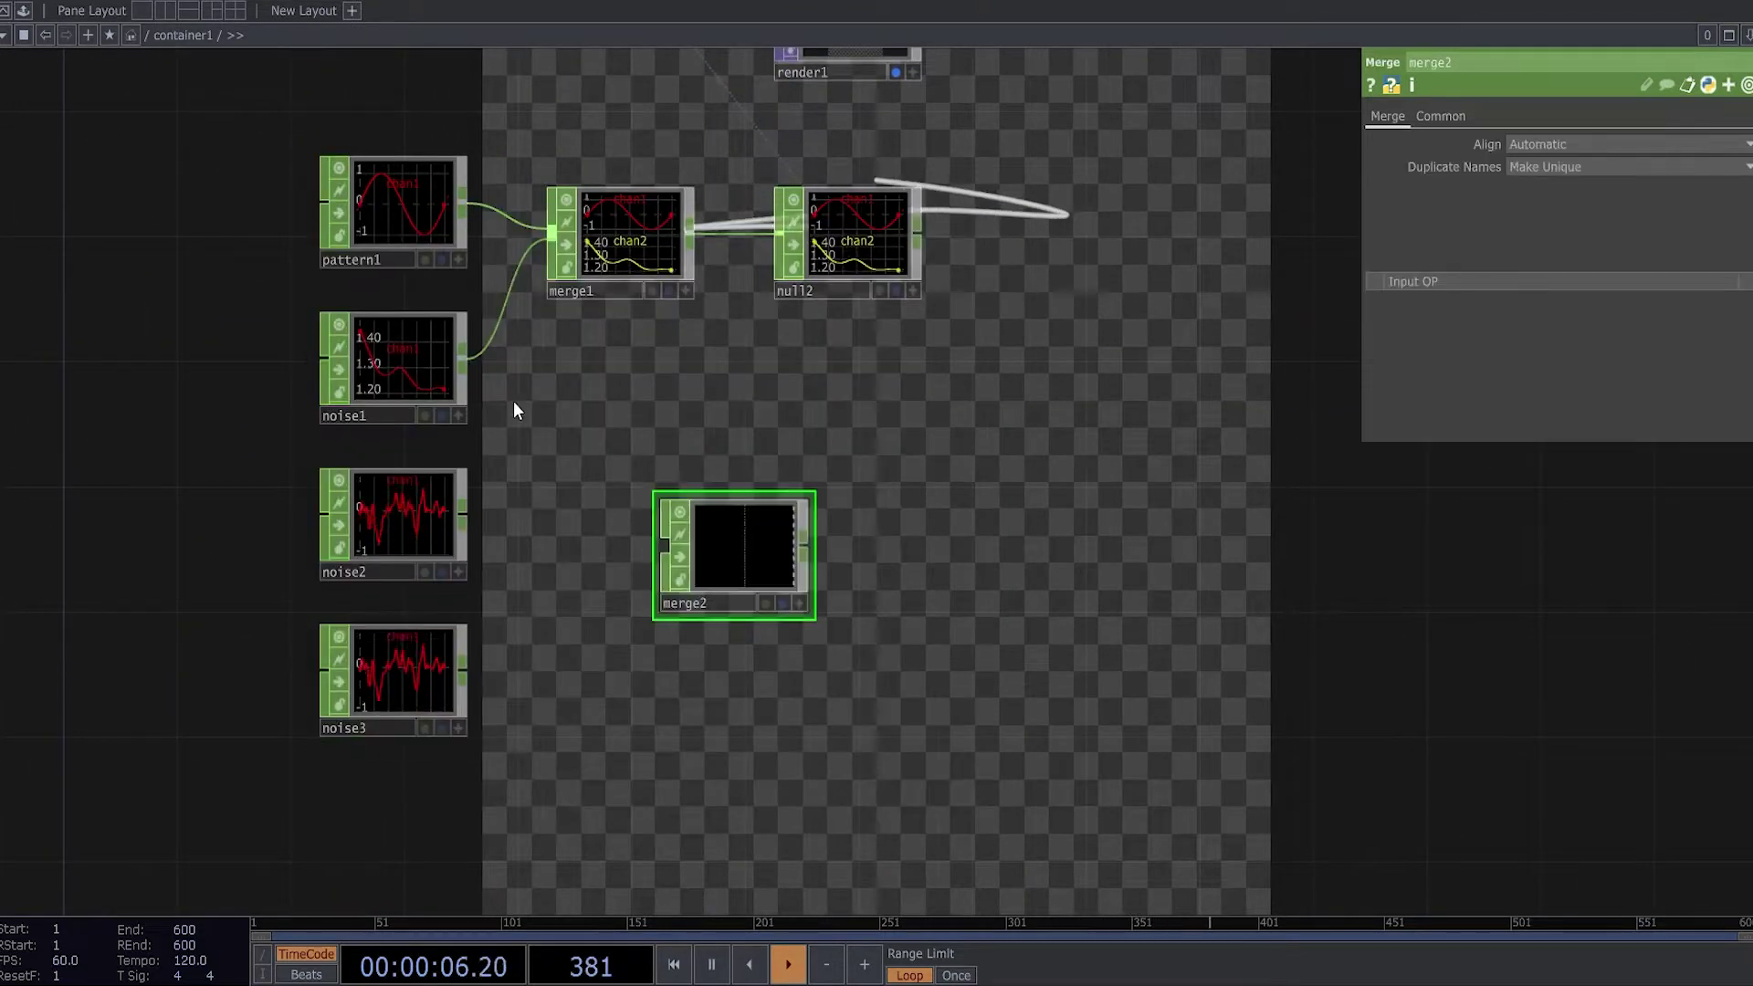
drag(431, 690, 434, 694)
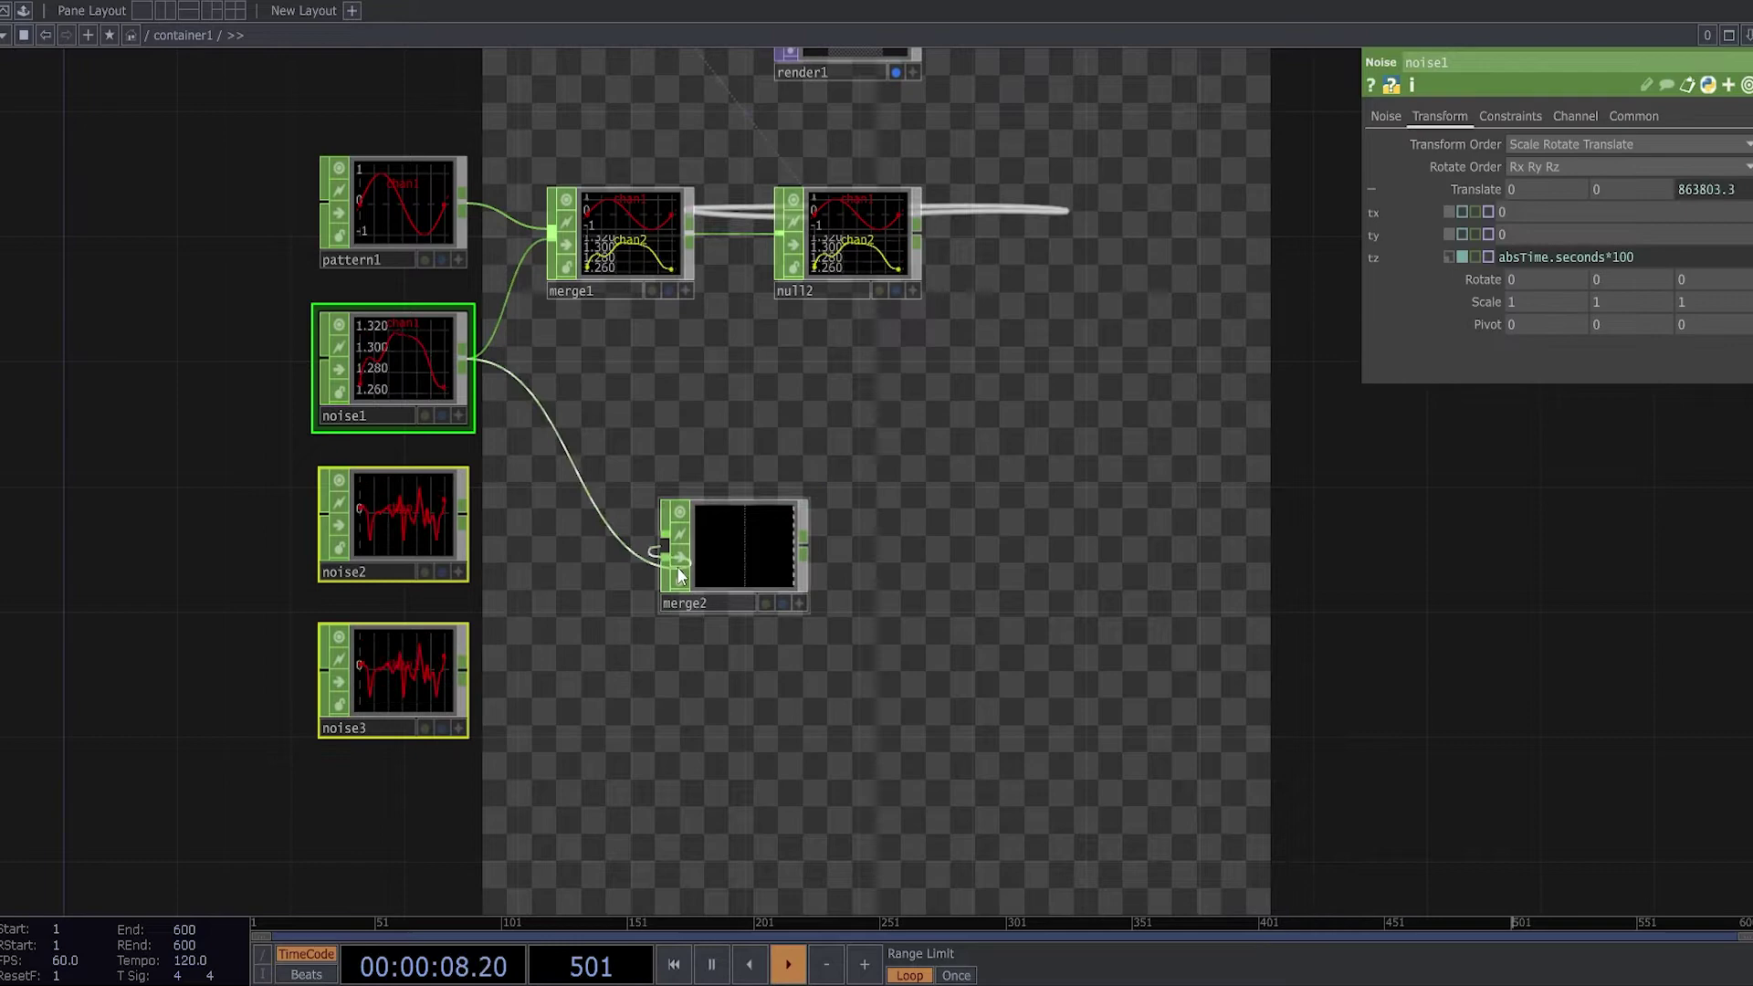
drag(678, 575, 684, 568)
Connect a Null CHOP to the output of merge2.
scroll(724, 567, up, 3)
scroll(781, 553, down, 2)
drag(907, 534, 852, 491)
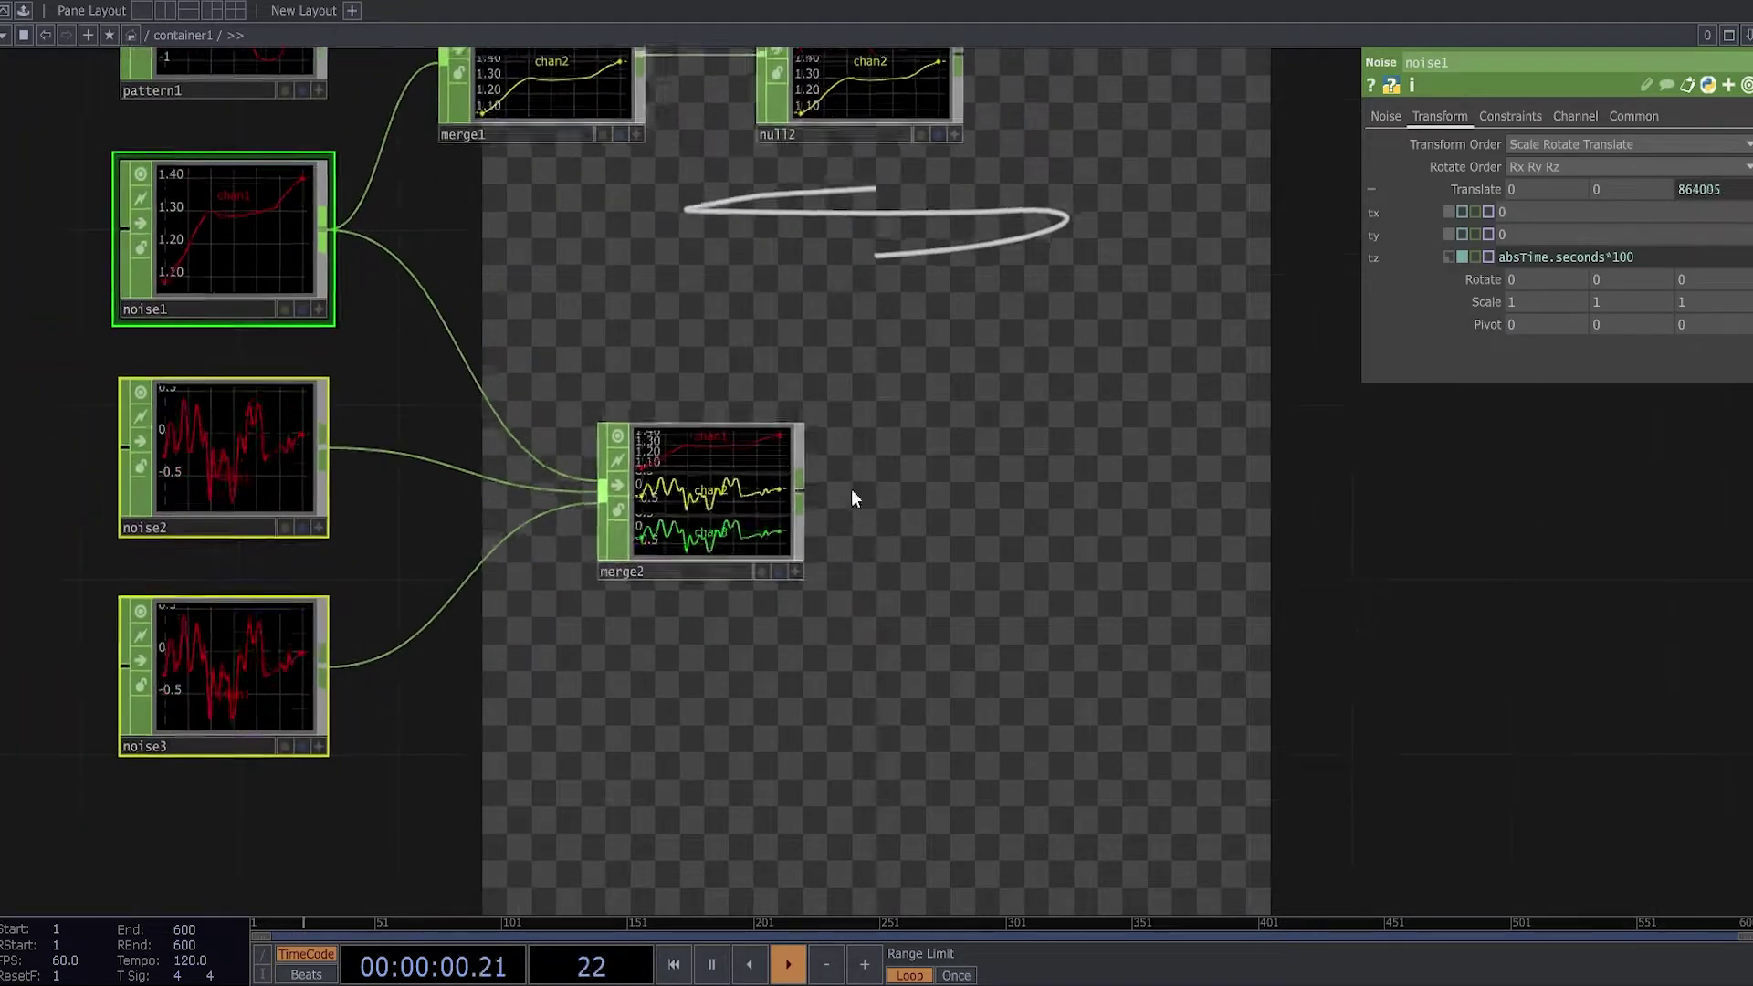
key(Tab)
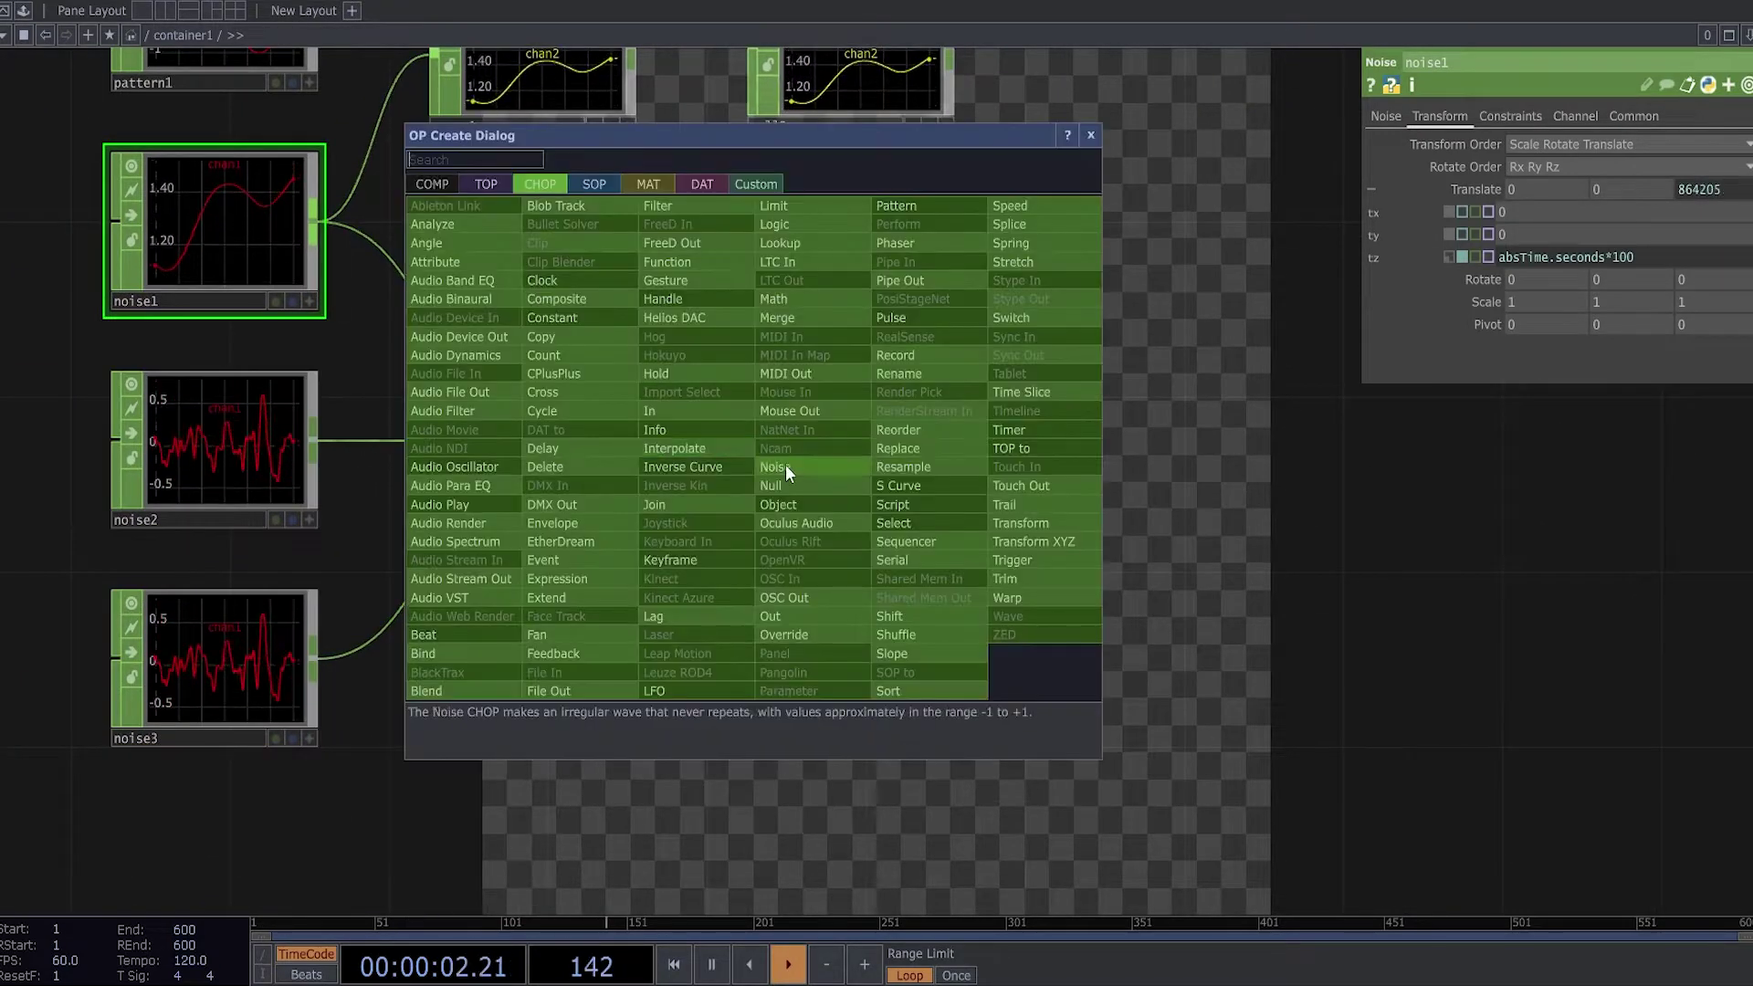
click(791, 485)
click(969, 456)
Convert null3's channels to a texture with a CHOP to TOP and set its Data Format to RGB.
key(Tab)
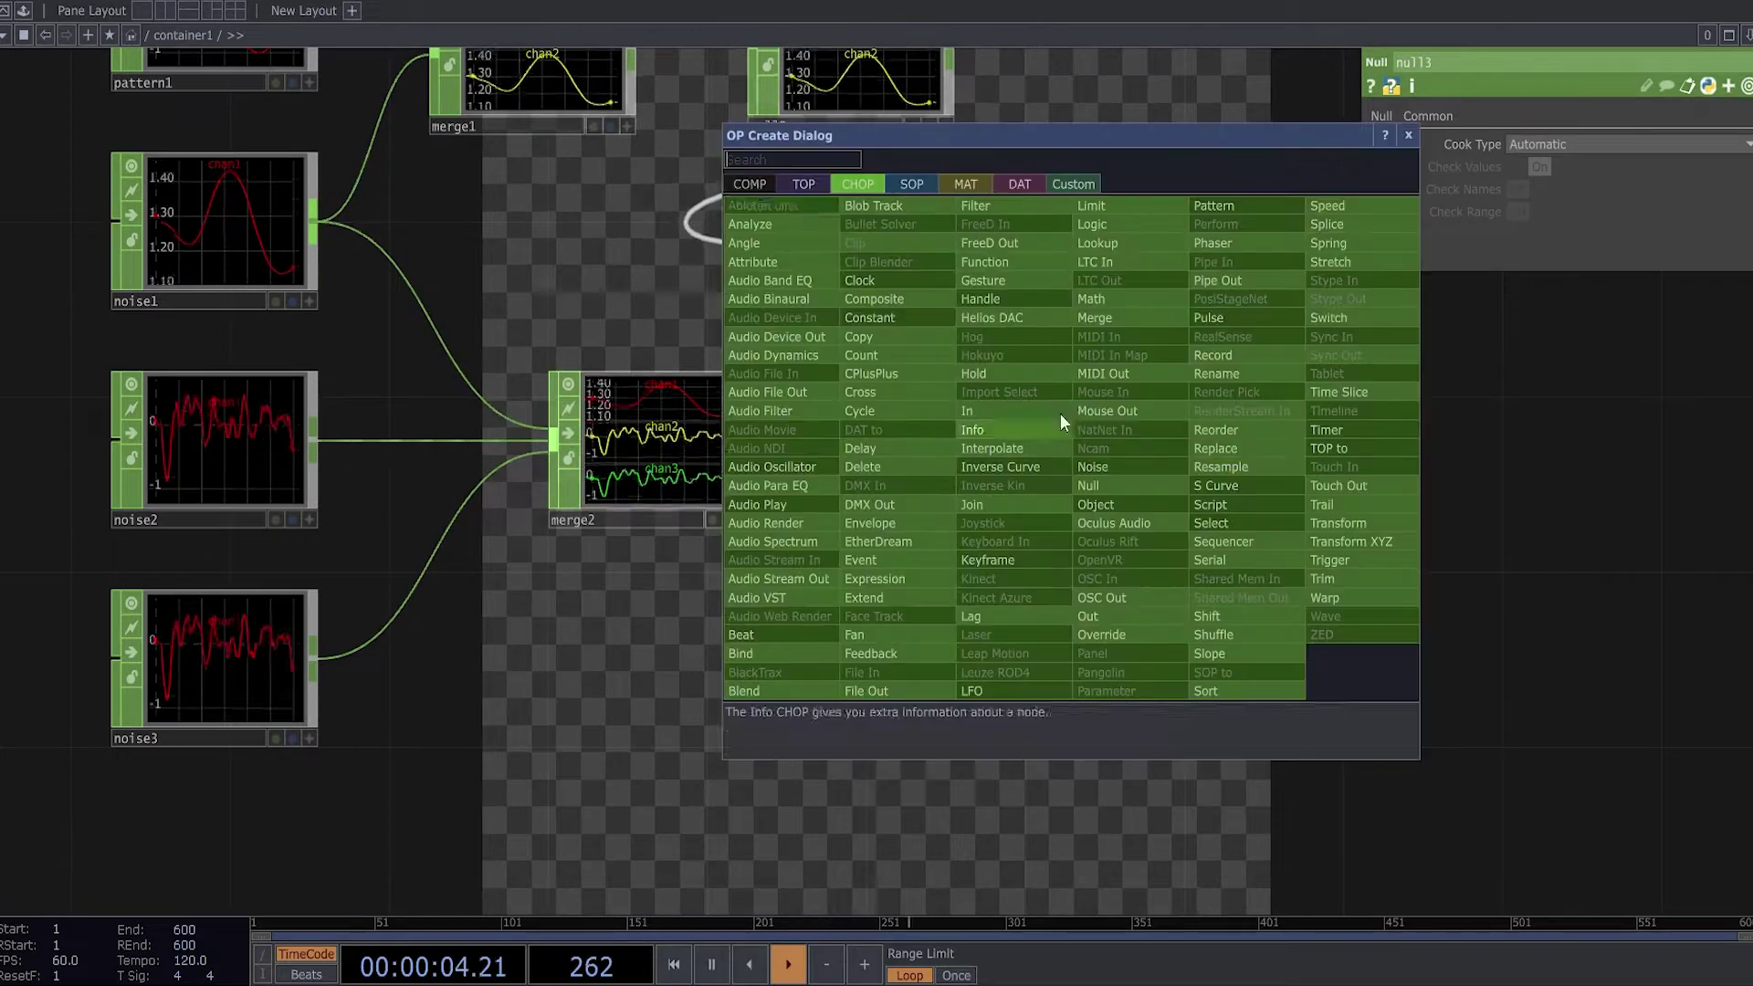
click(804, 184)
click(771, 208)
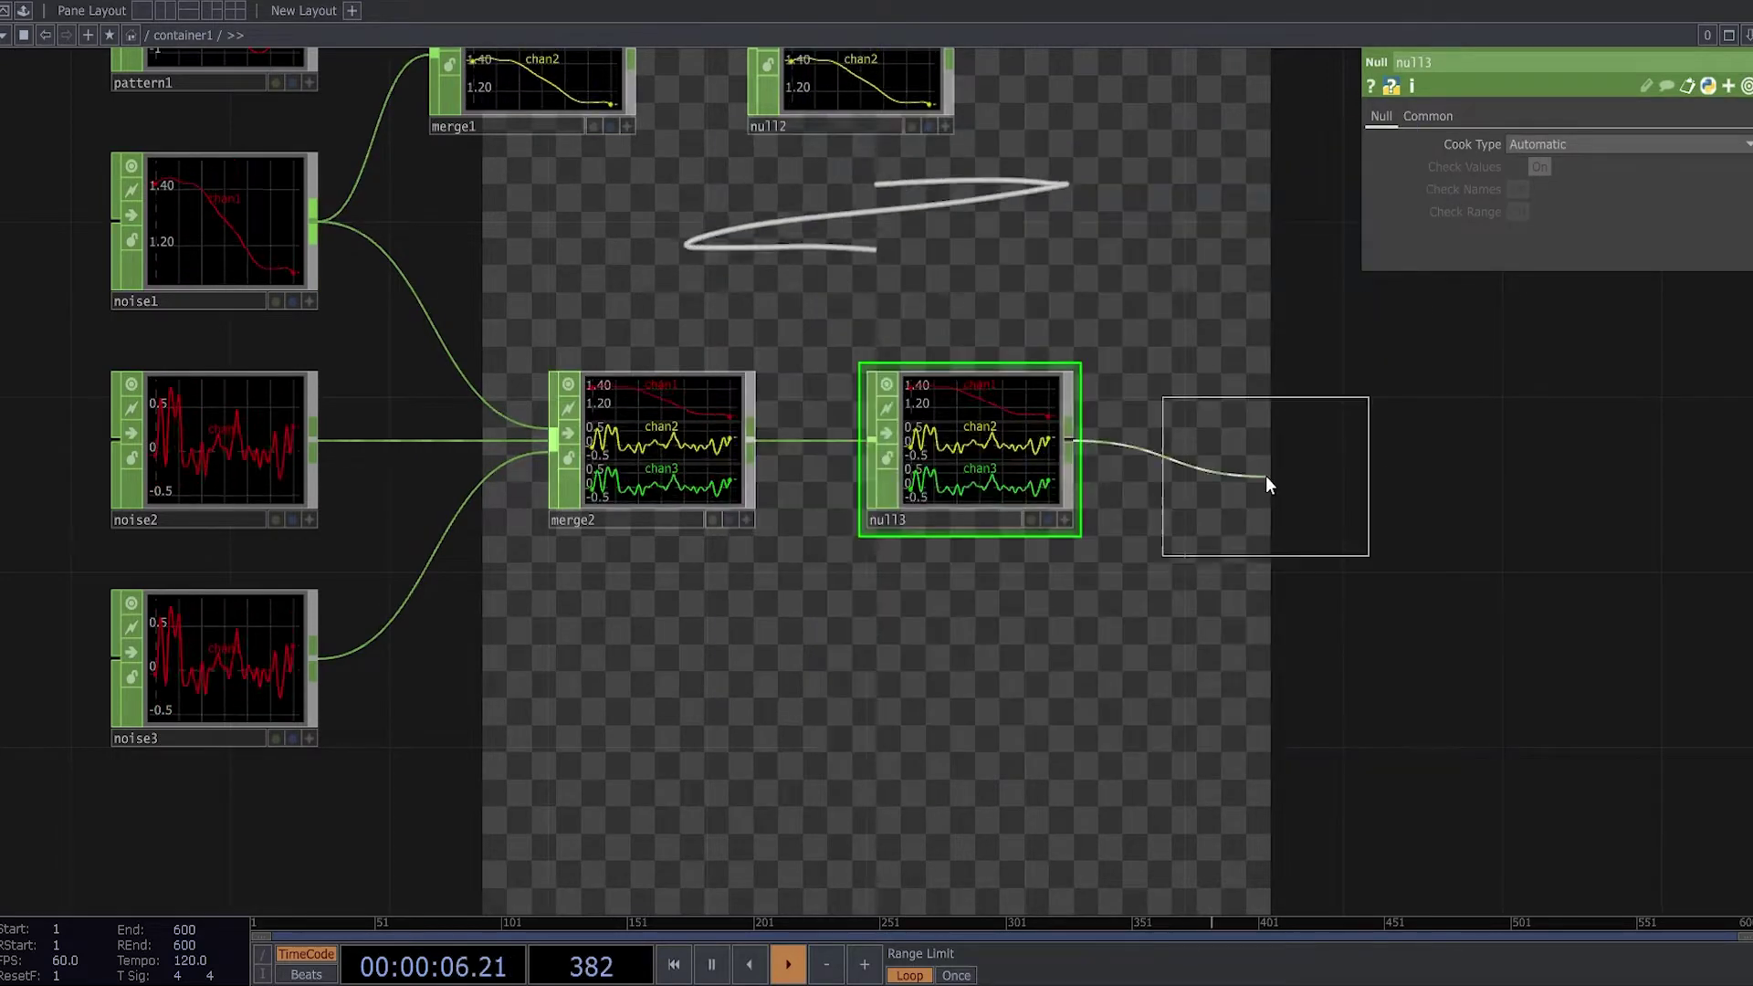
click(1265, 483)
scroll(1110, 447, up, 5)
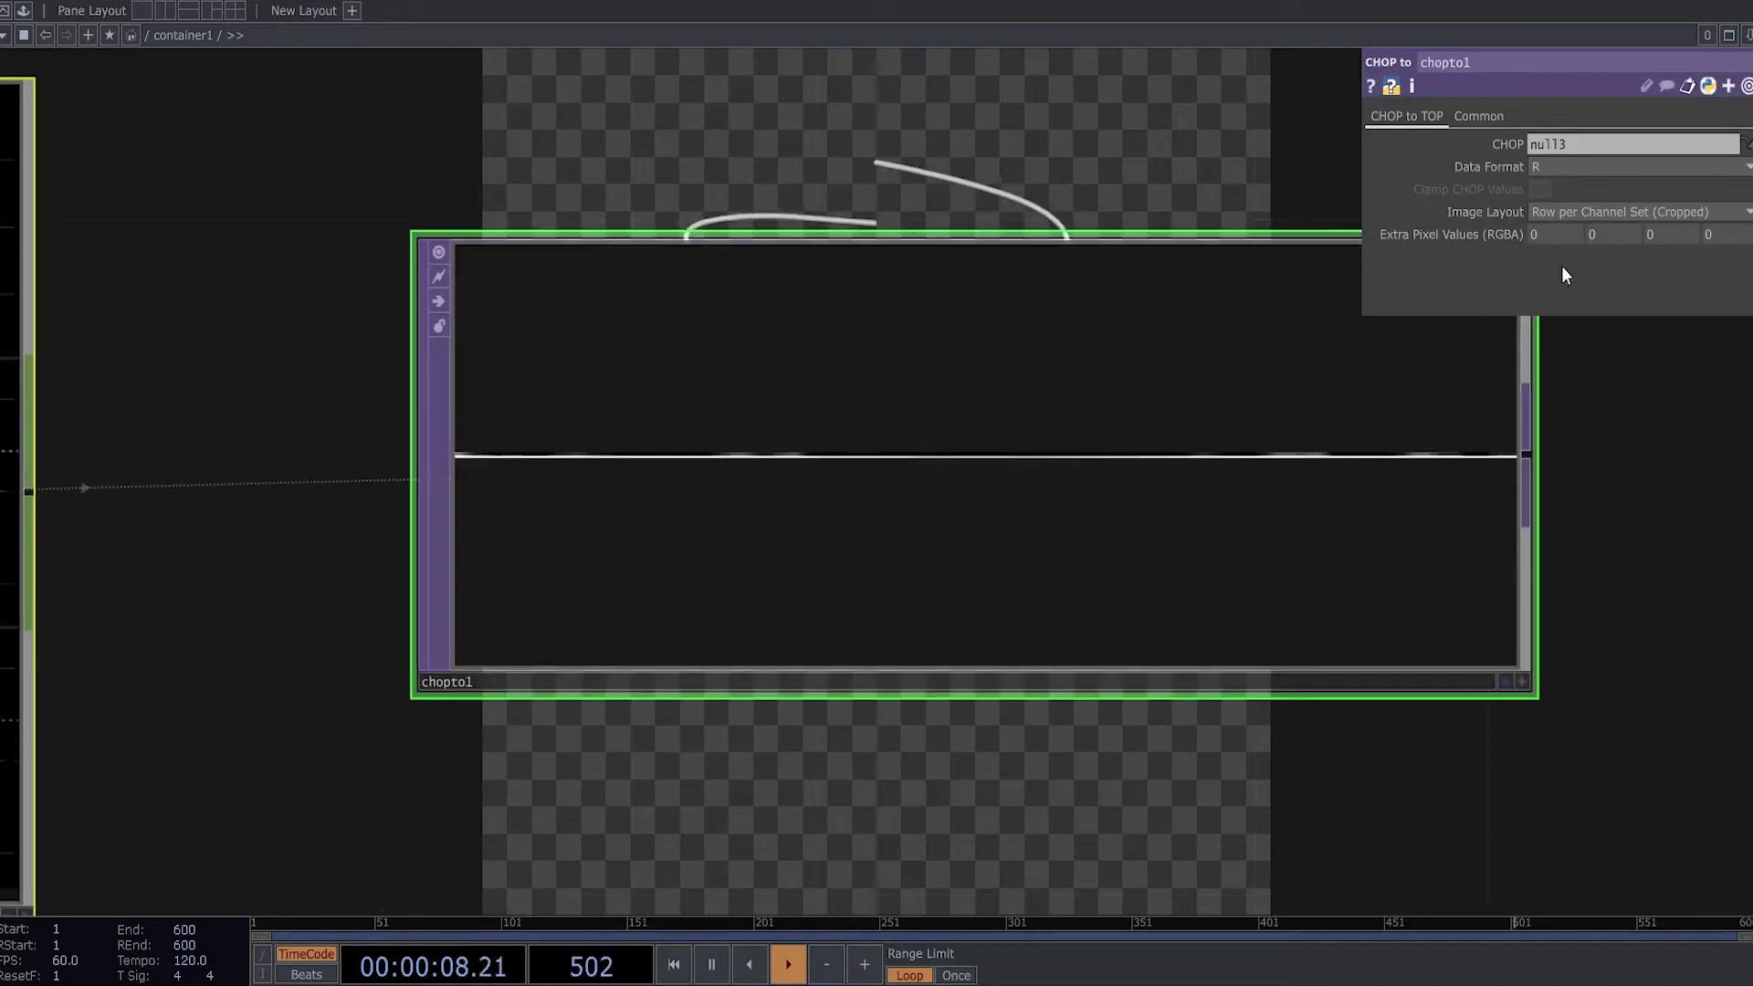
click(1551, 167)
click(1556, 228)
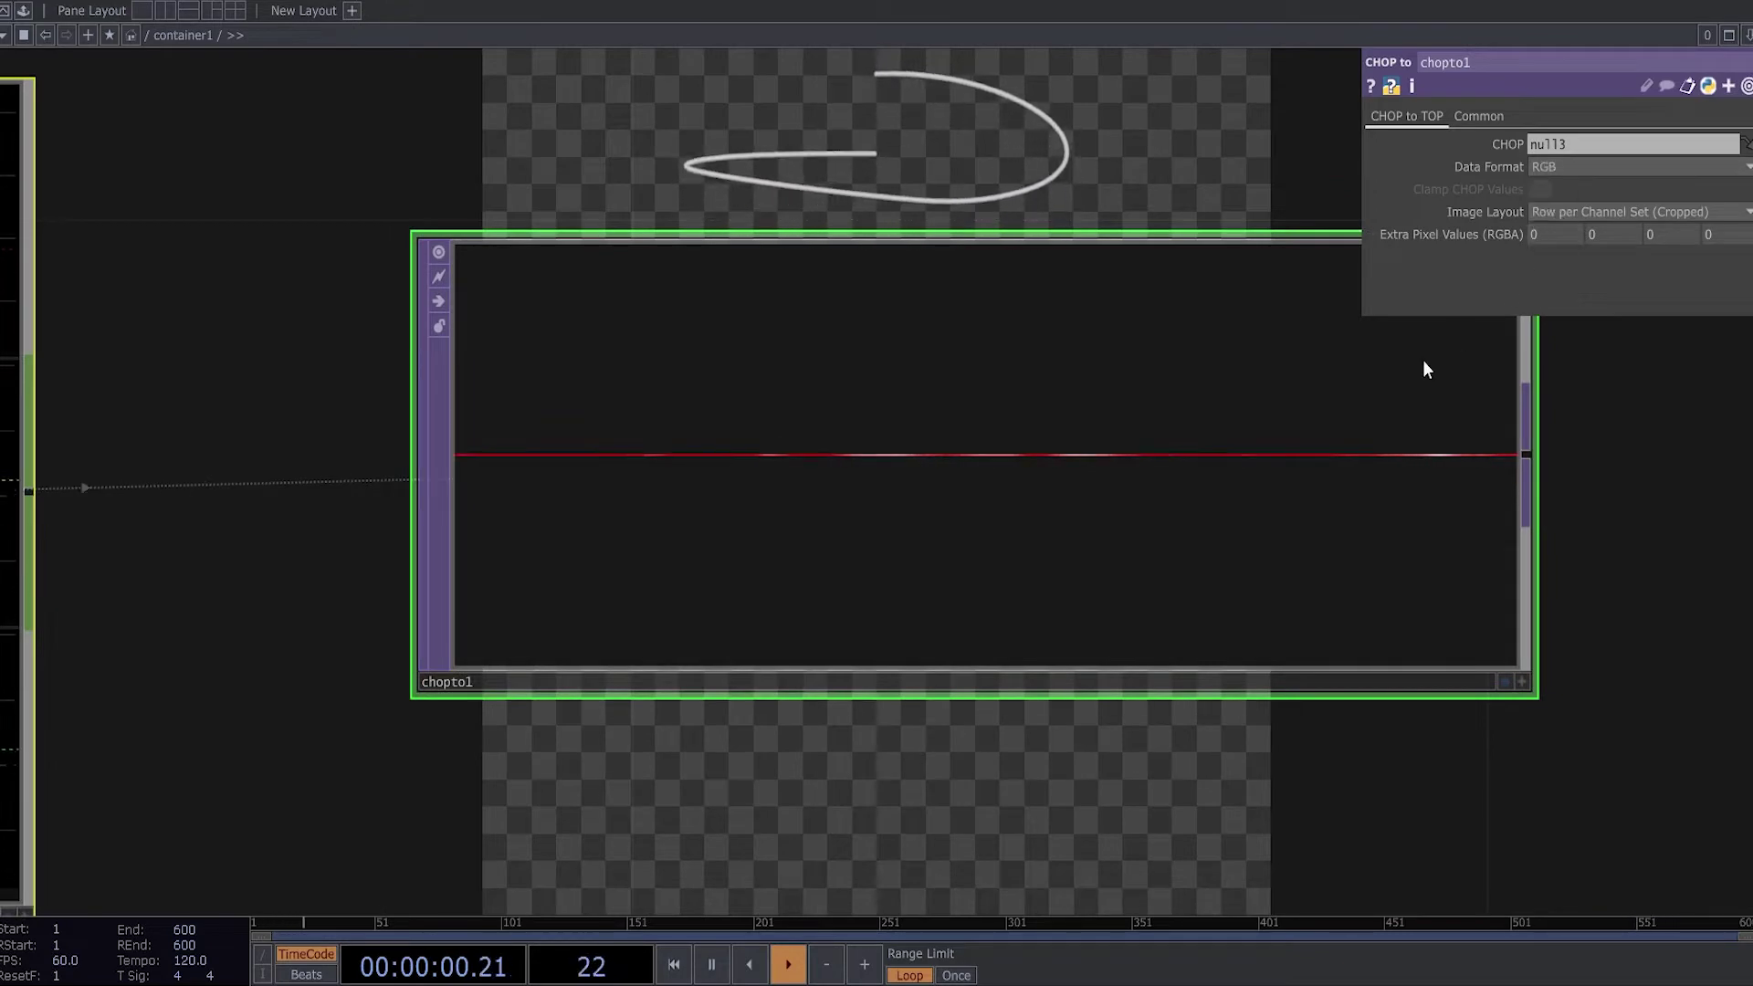
Connect a Null TOP to the output of chopto1.
scroll(1314, 461, down, 6)
scroll(1345, 509, down, 2)
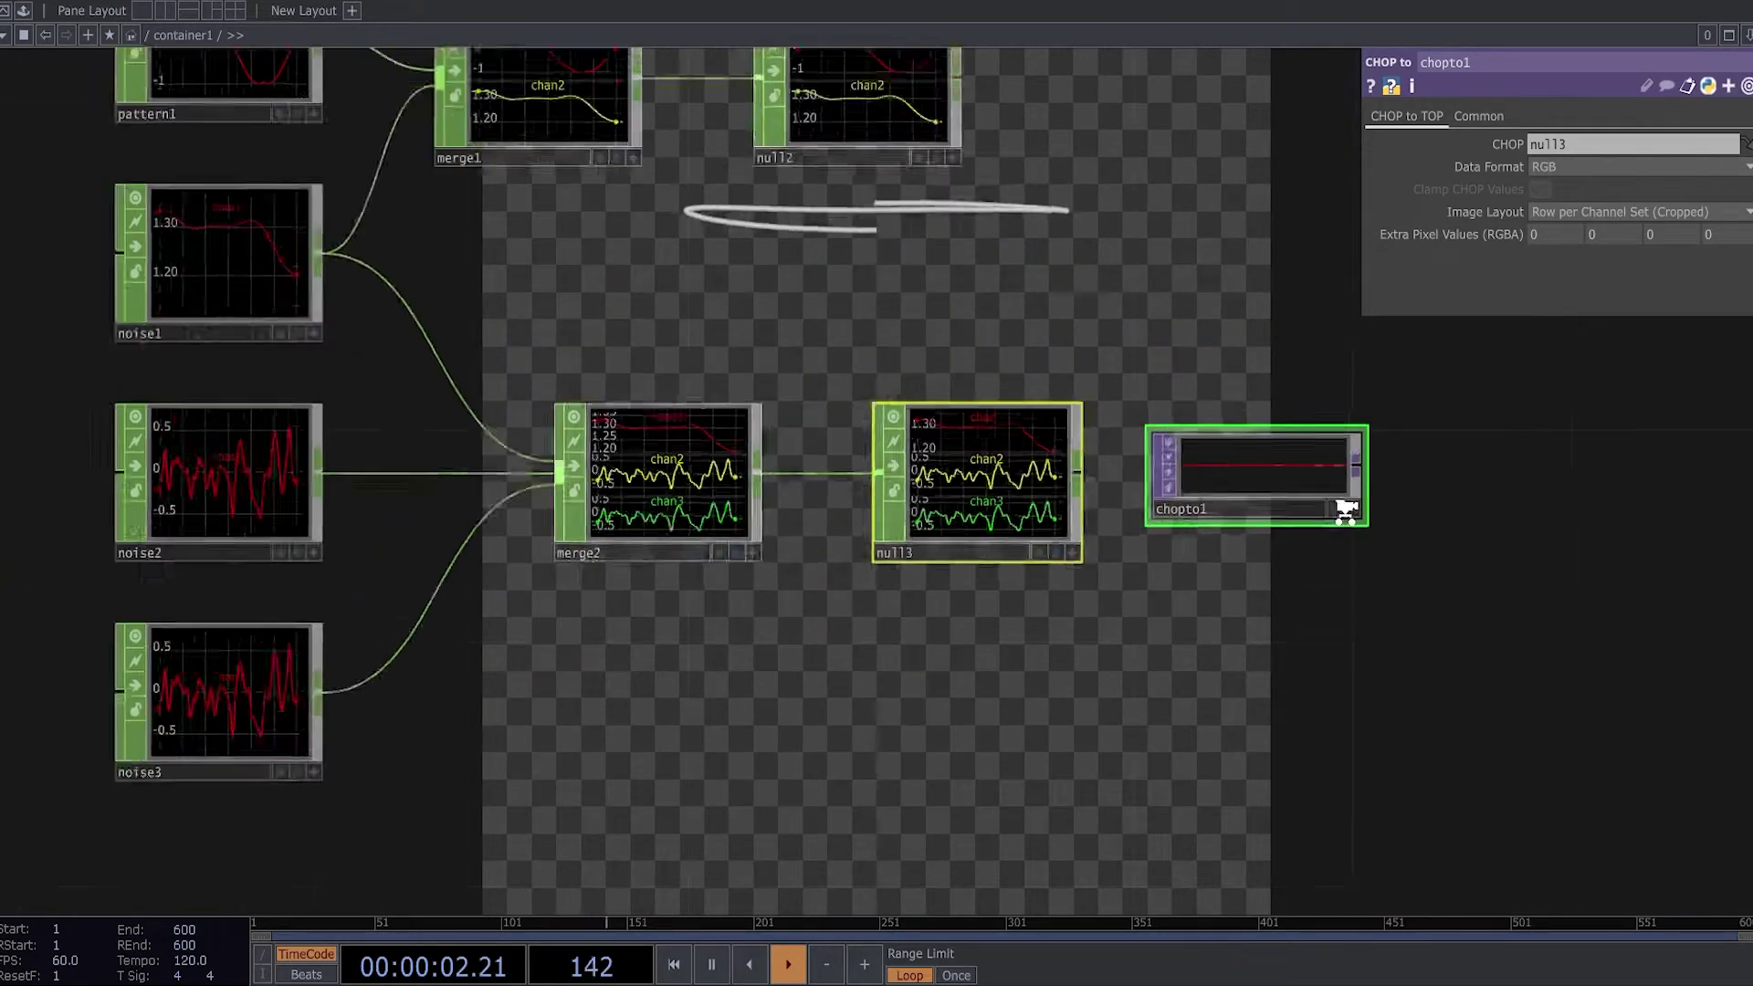
scroll(1345, 510, down, 2)
drag(1415, 544, 1298, 717)
right_click(1233, 653)
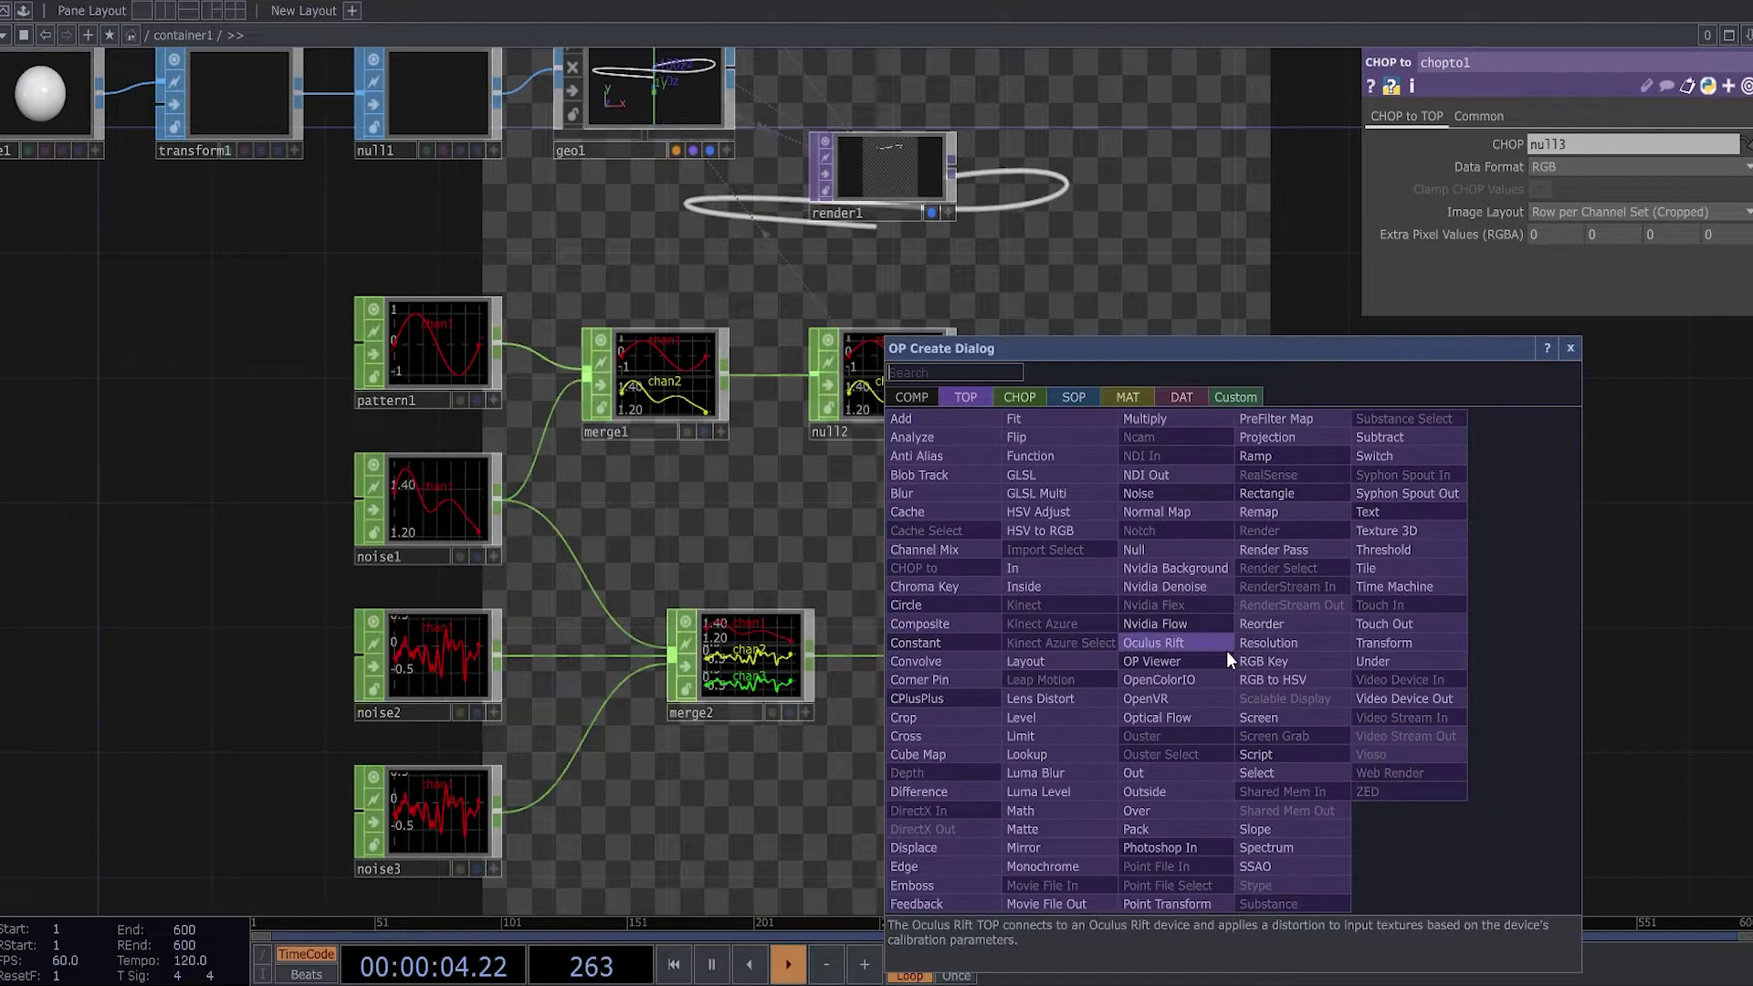
click(1177, 549)
click(1425, 685)
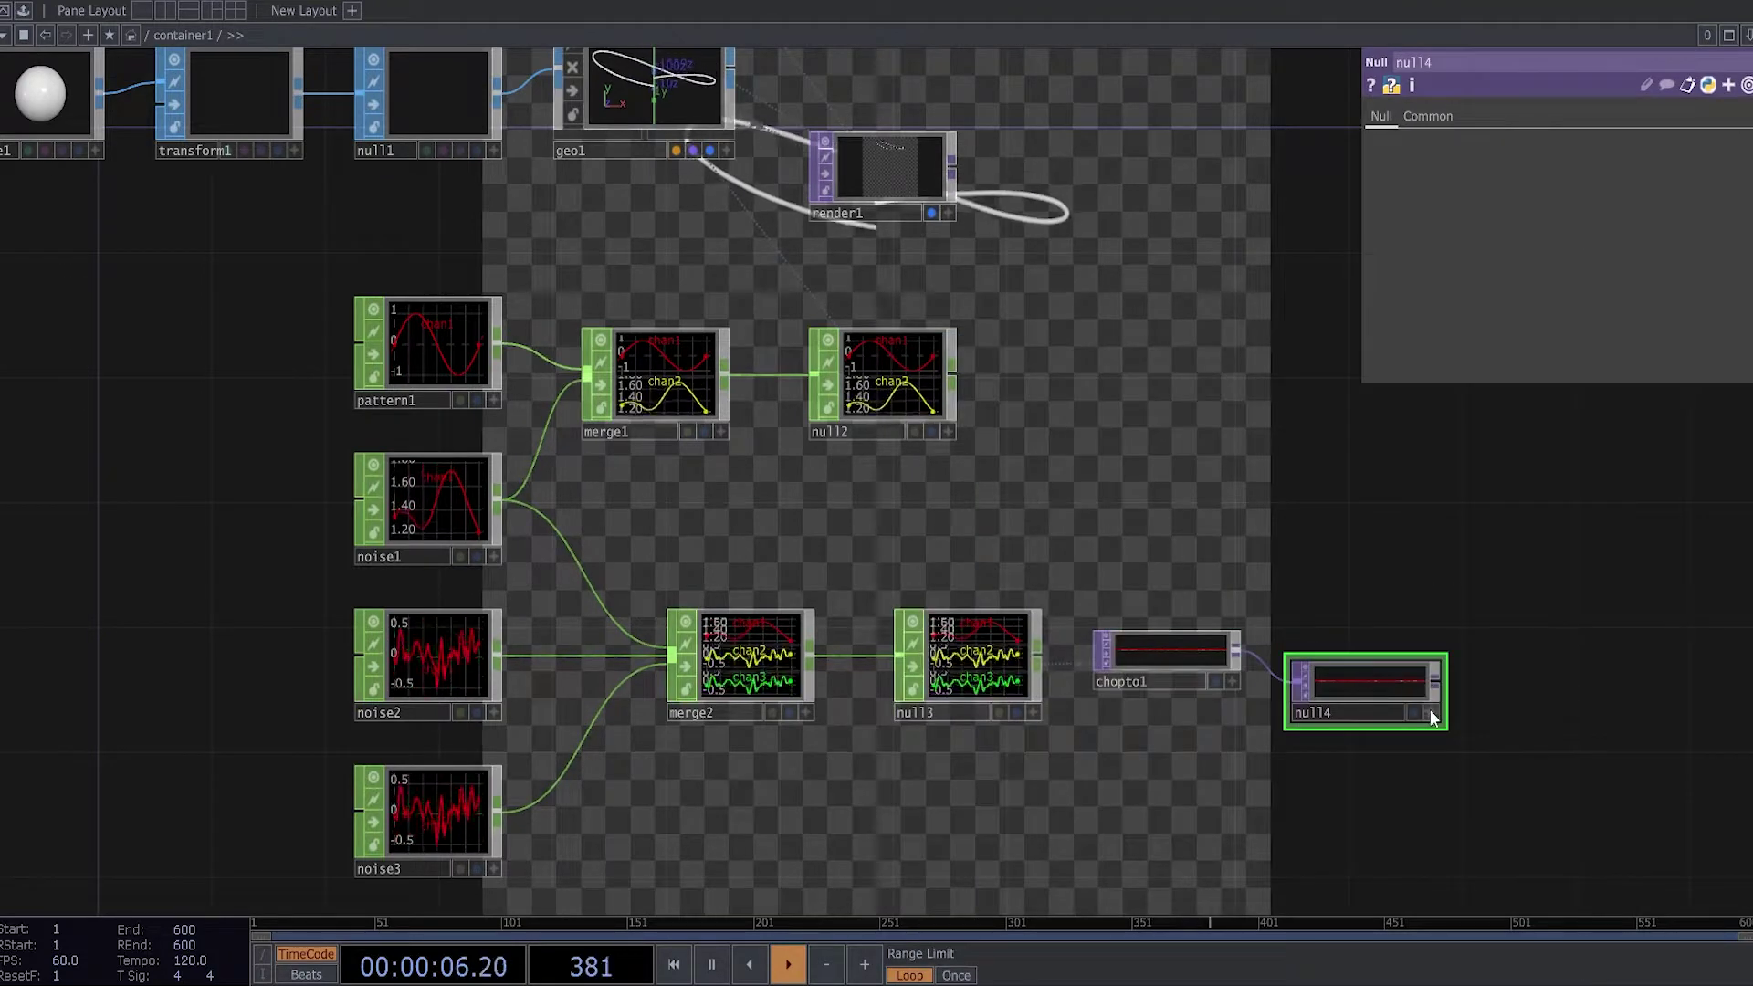
Set geo1's instance Color OP to null4 and map its R, G and B to r, g and b.
click(678, 90)
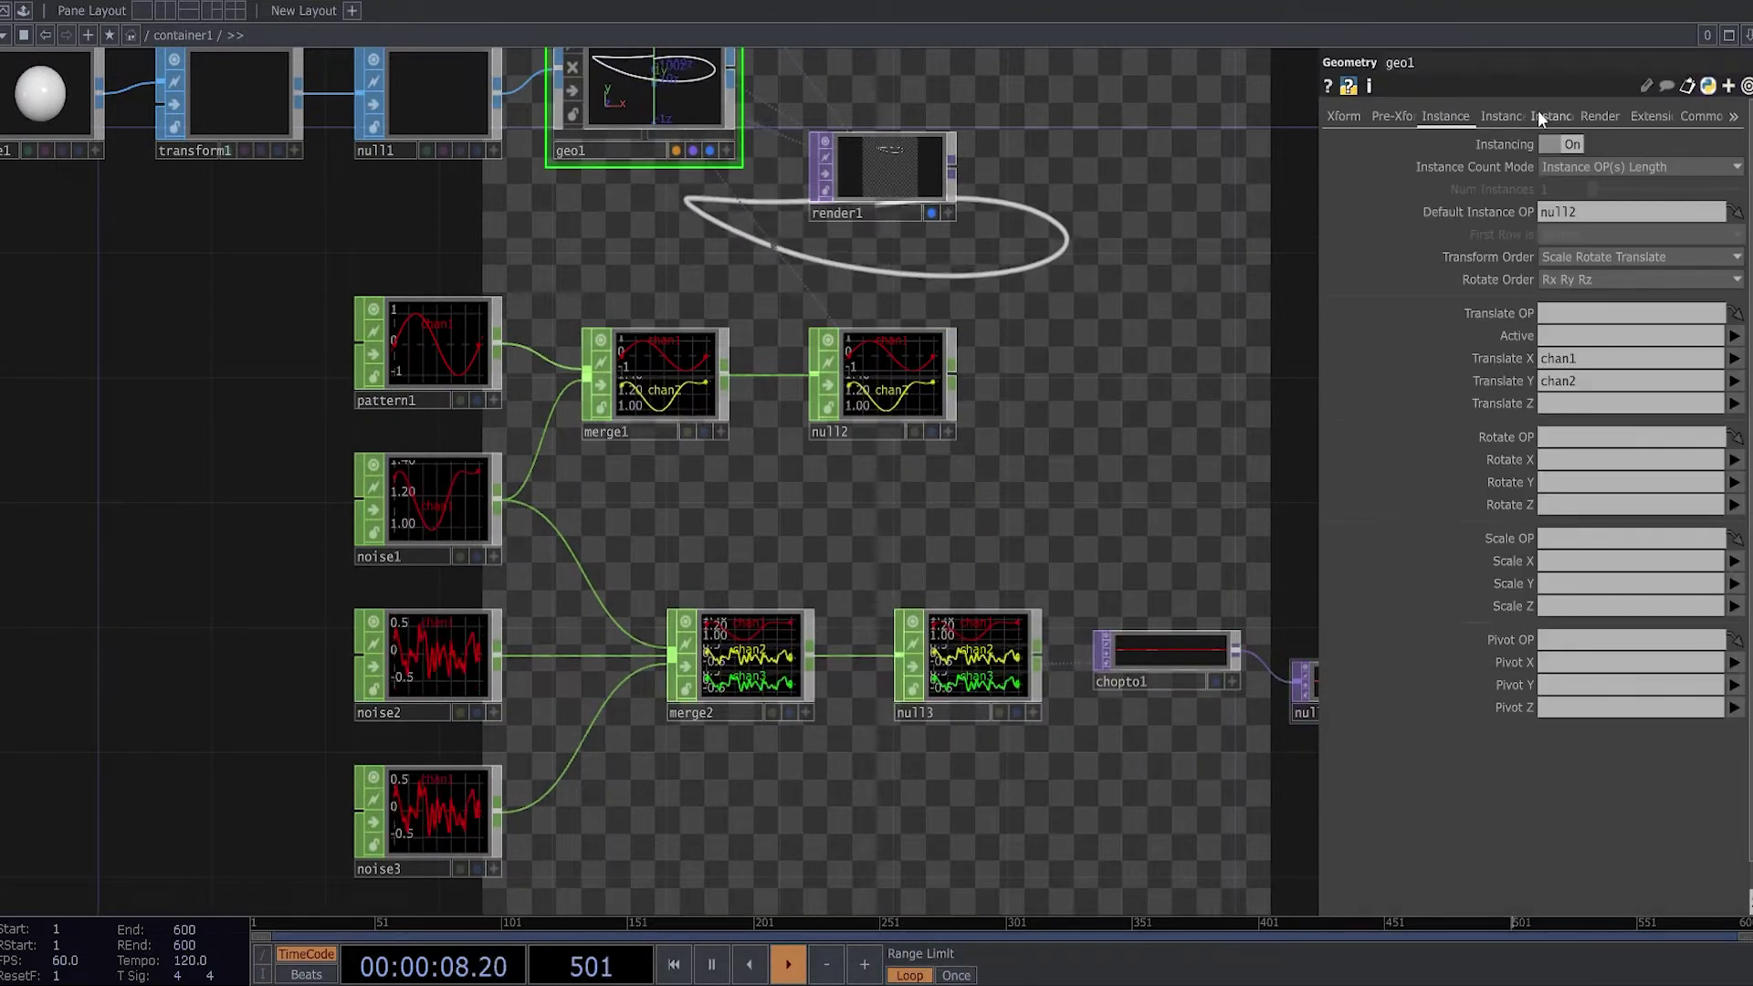
click(1500, 116)
drag(1283, 568, 1040, 621)
drag(1152, 750, 1562, 765)
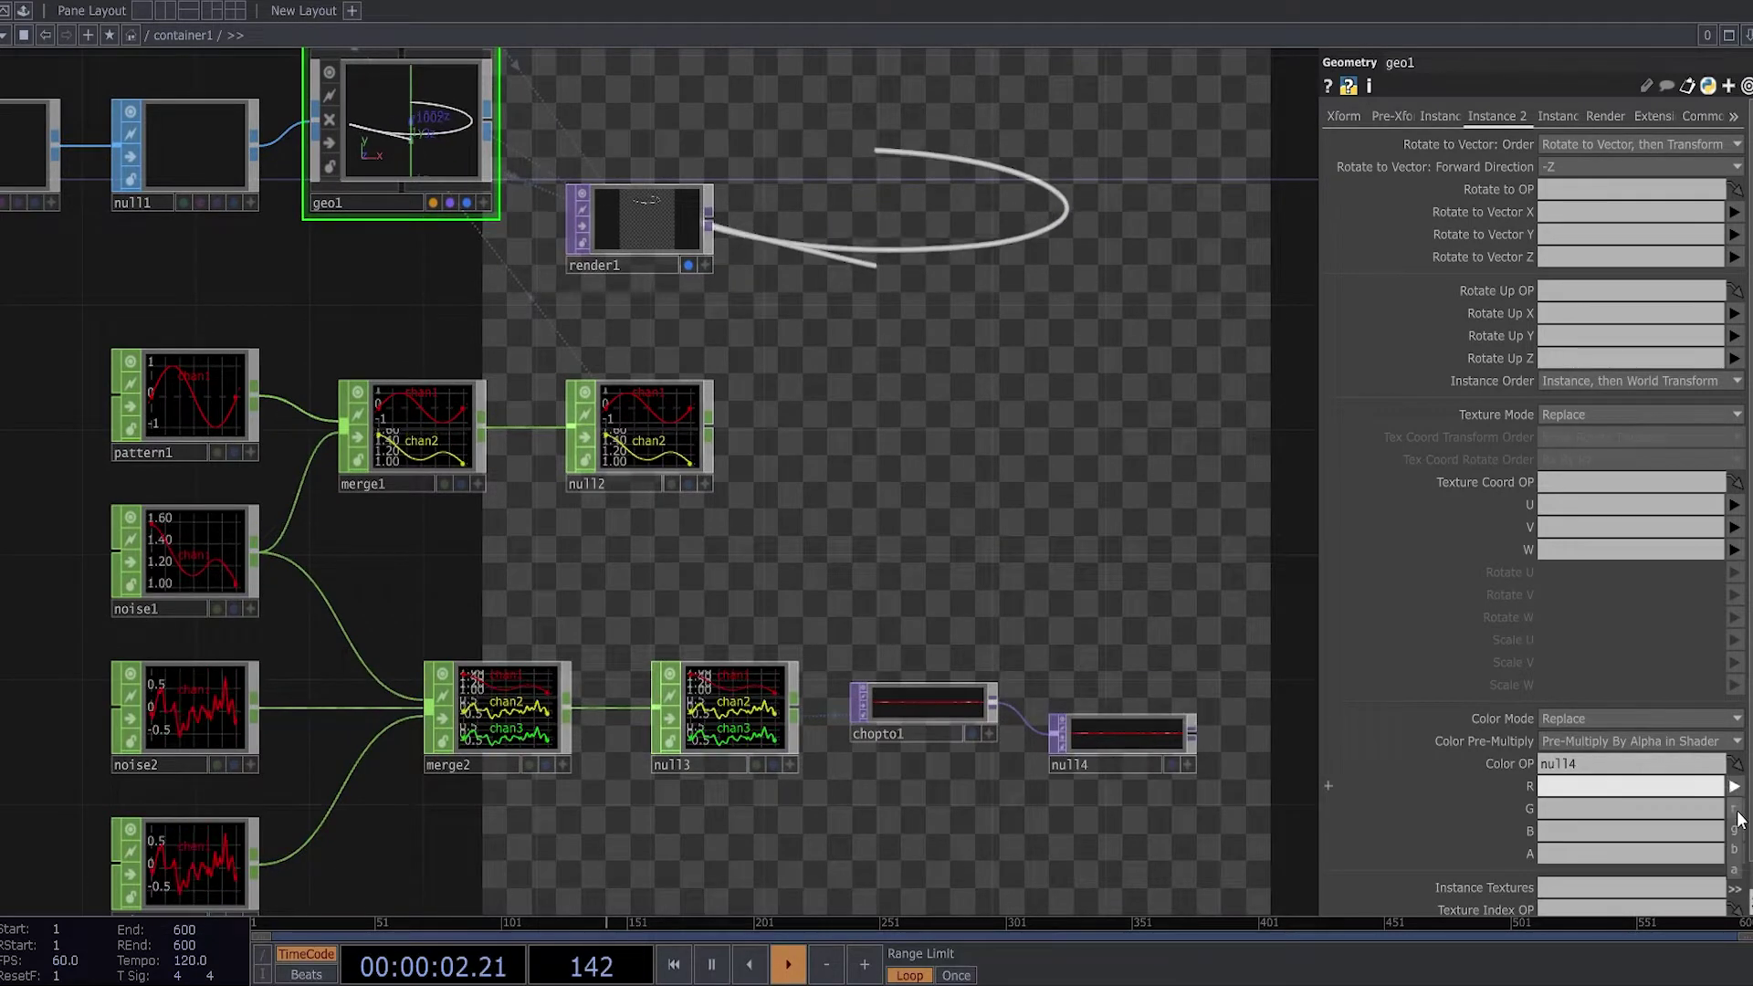
click(1735, 810)
click(1735, 812)
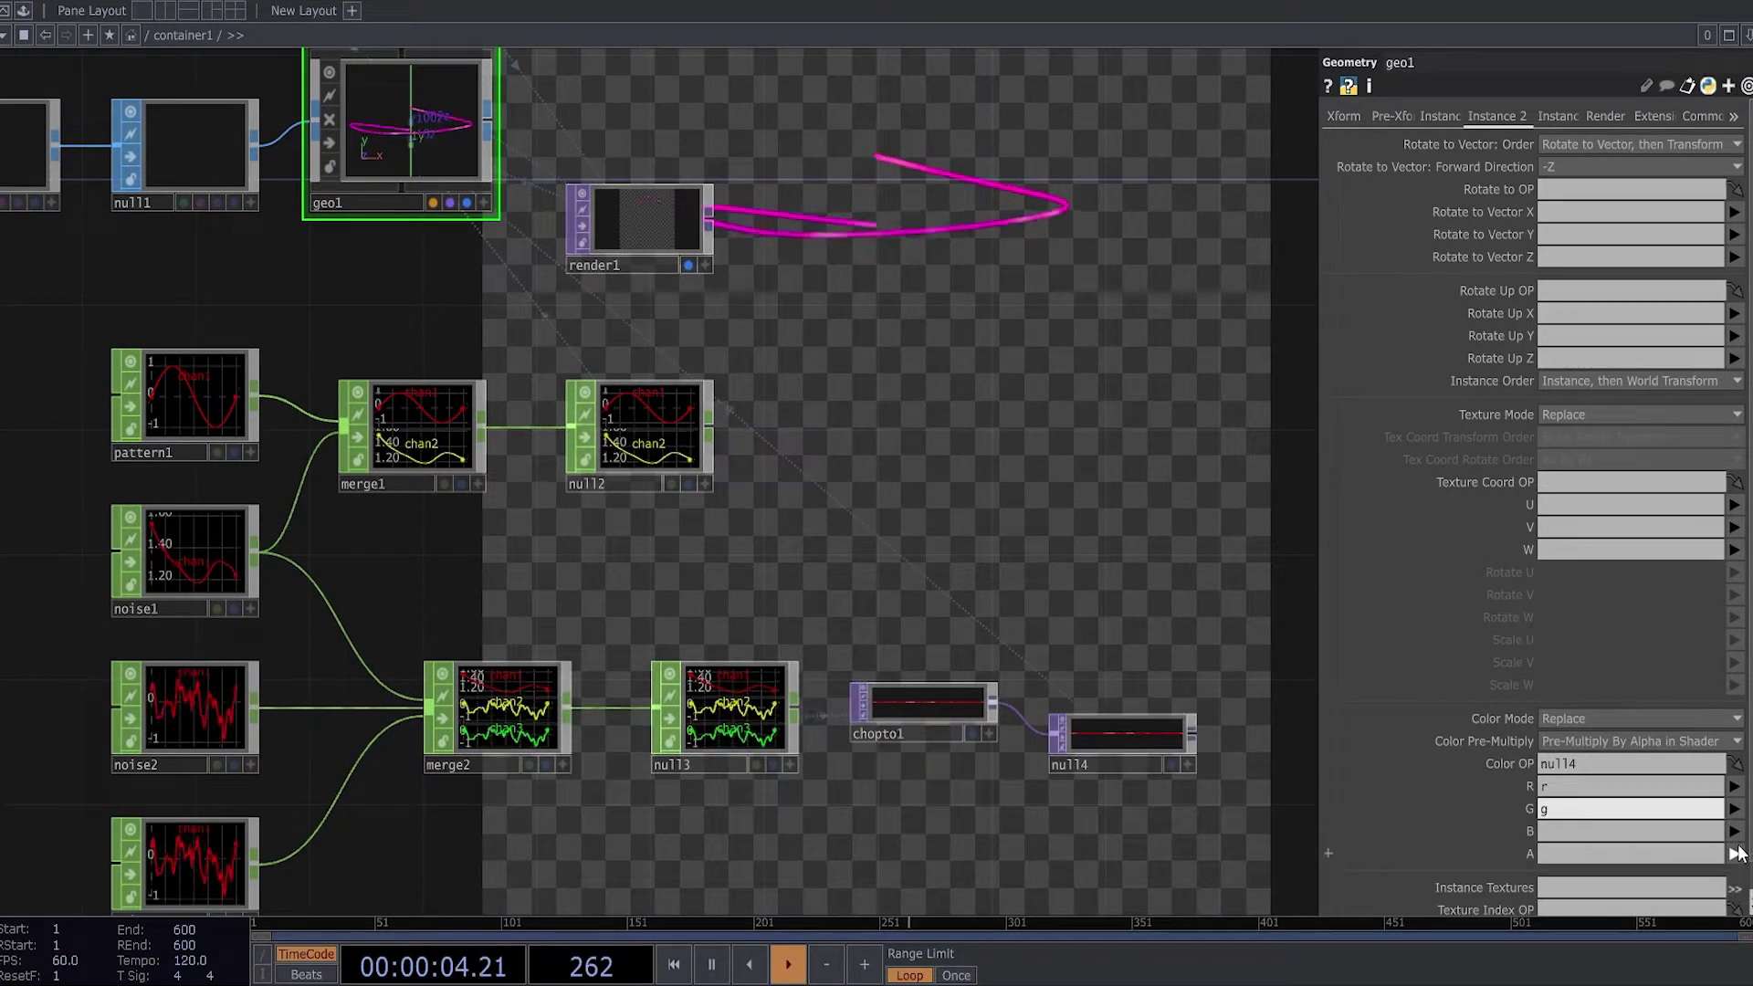
click(1736, 832)
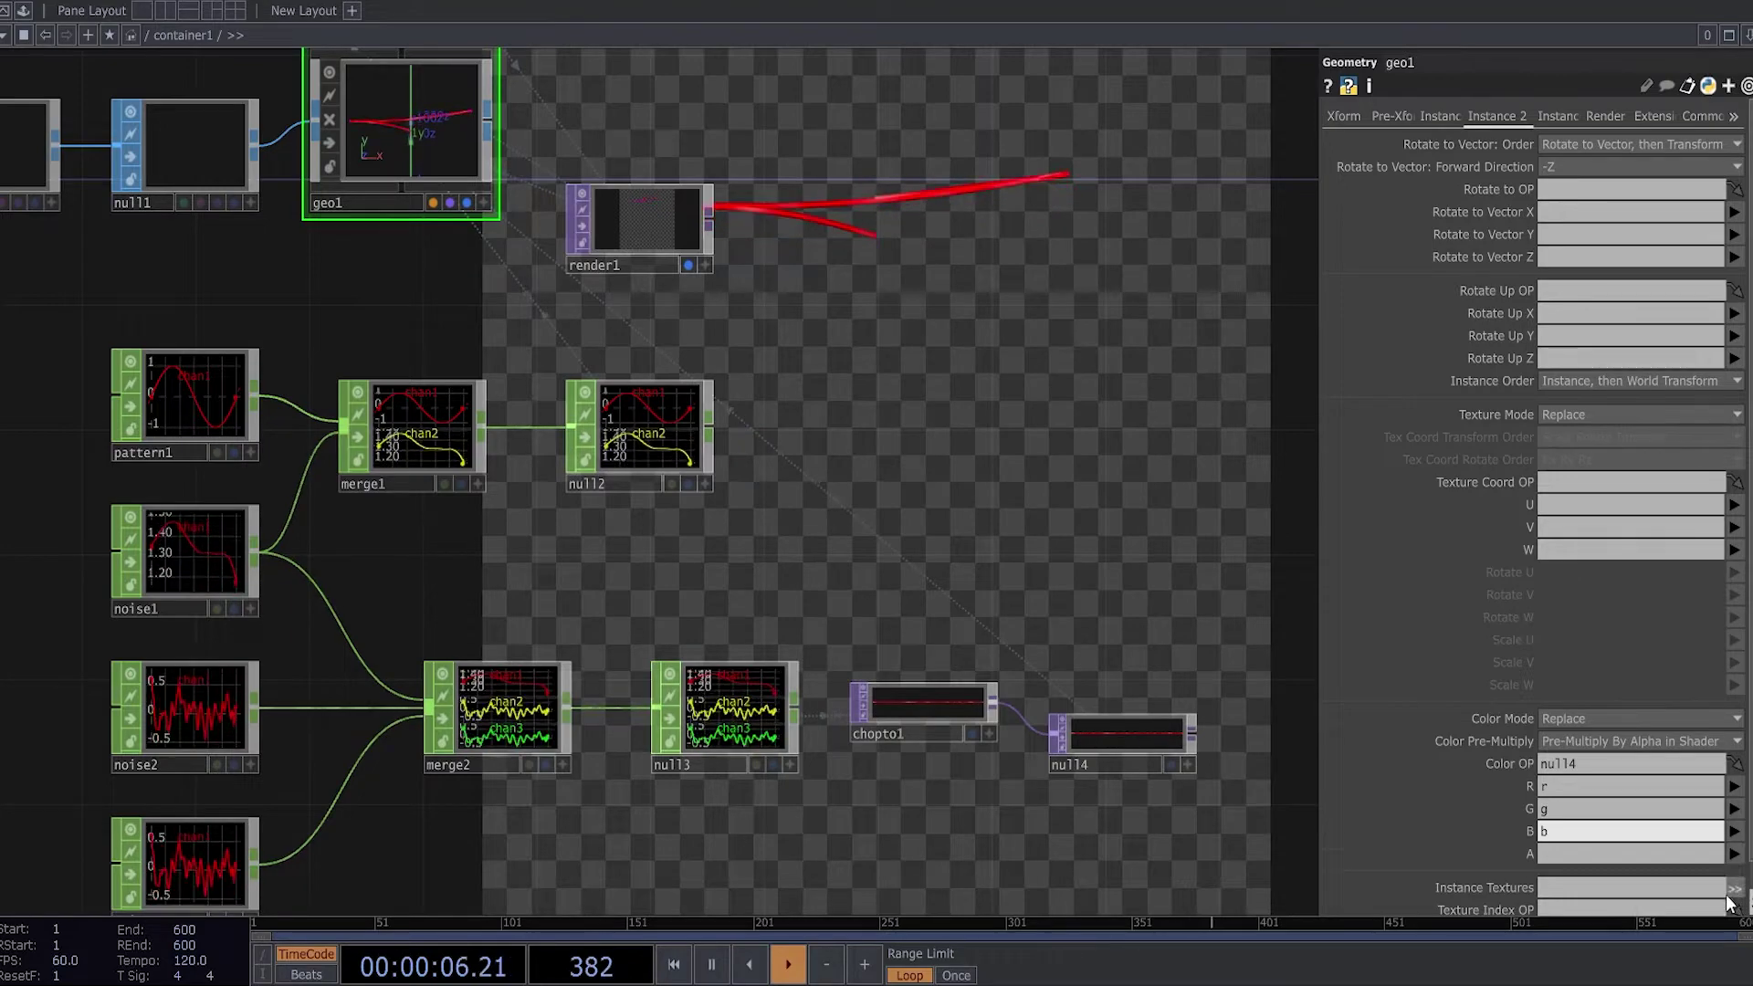
Set noise2's Seed to 2.76 and its Period to 1.3.
drag(883, 603, 1078, 309)
drag(1156, 190, 1044, 223)
scroll(219, 557, up, 3)
click(145, 486)
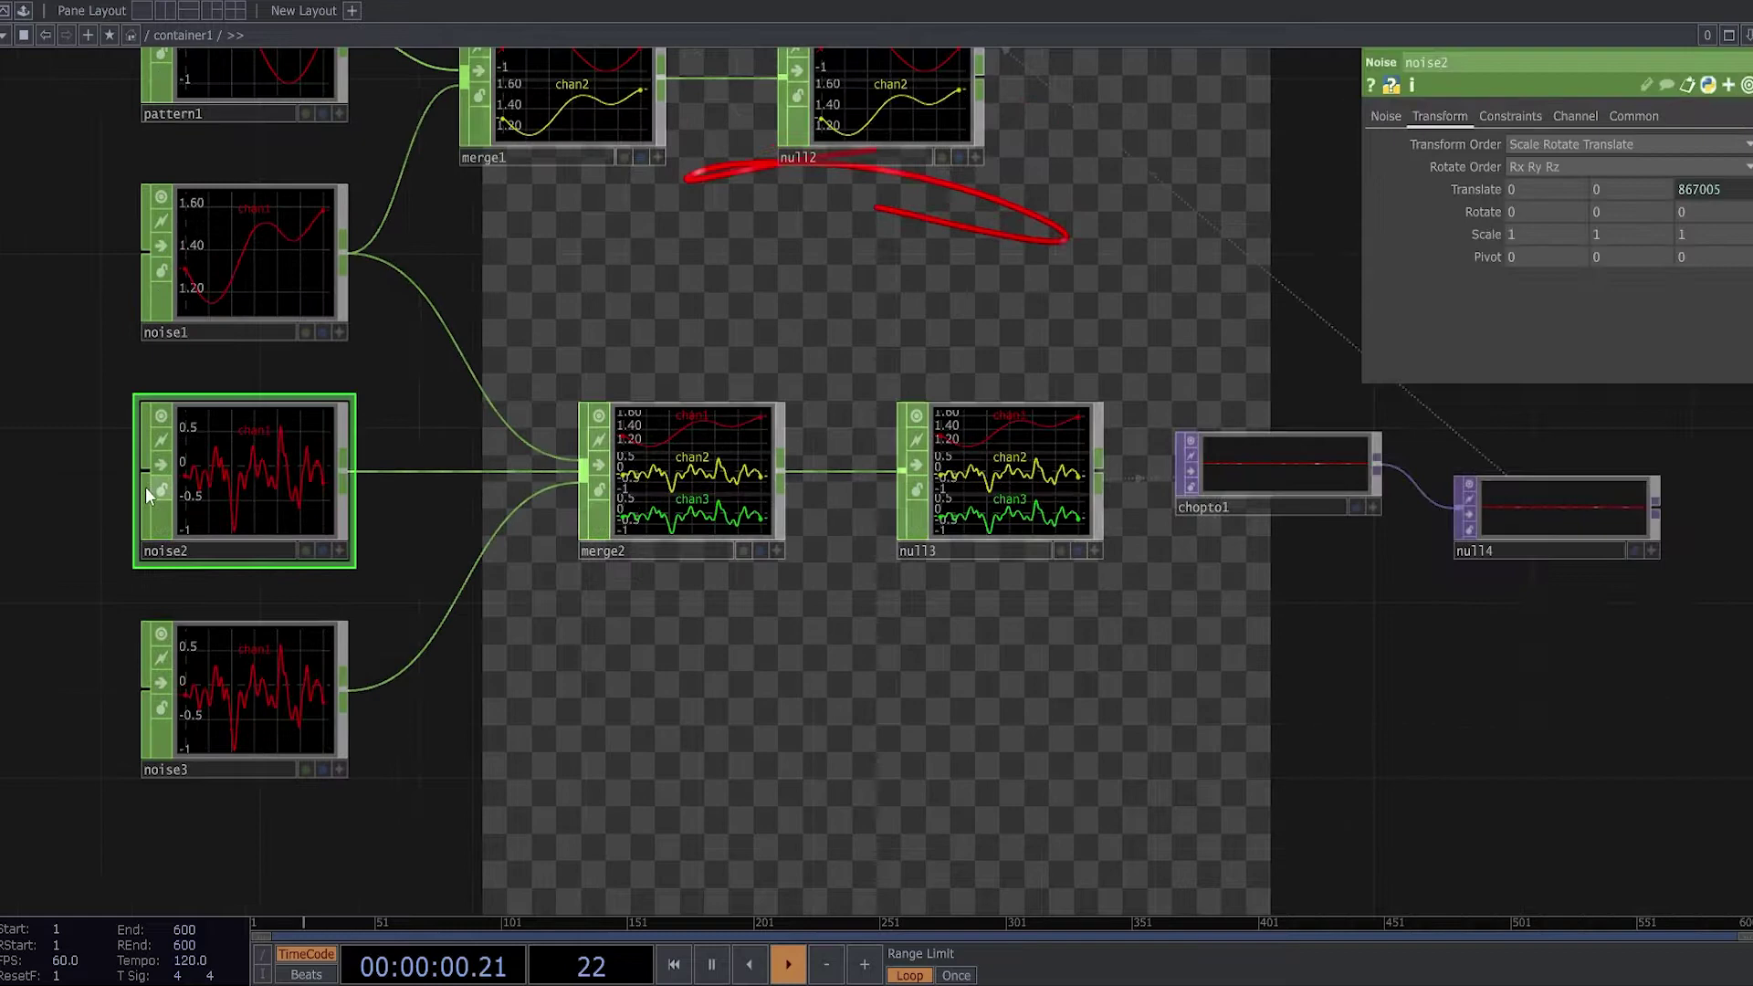
drag(354, 482, 803, 526)
click(1383, 116)
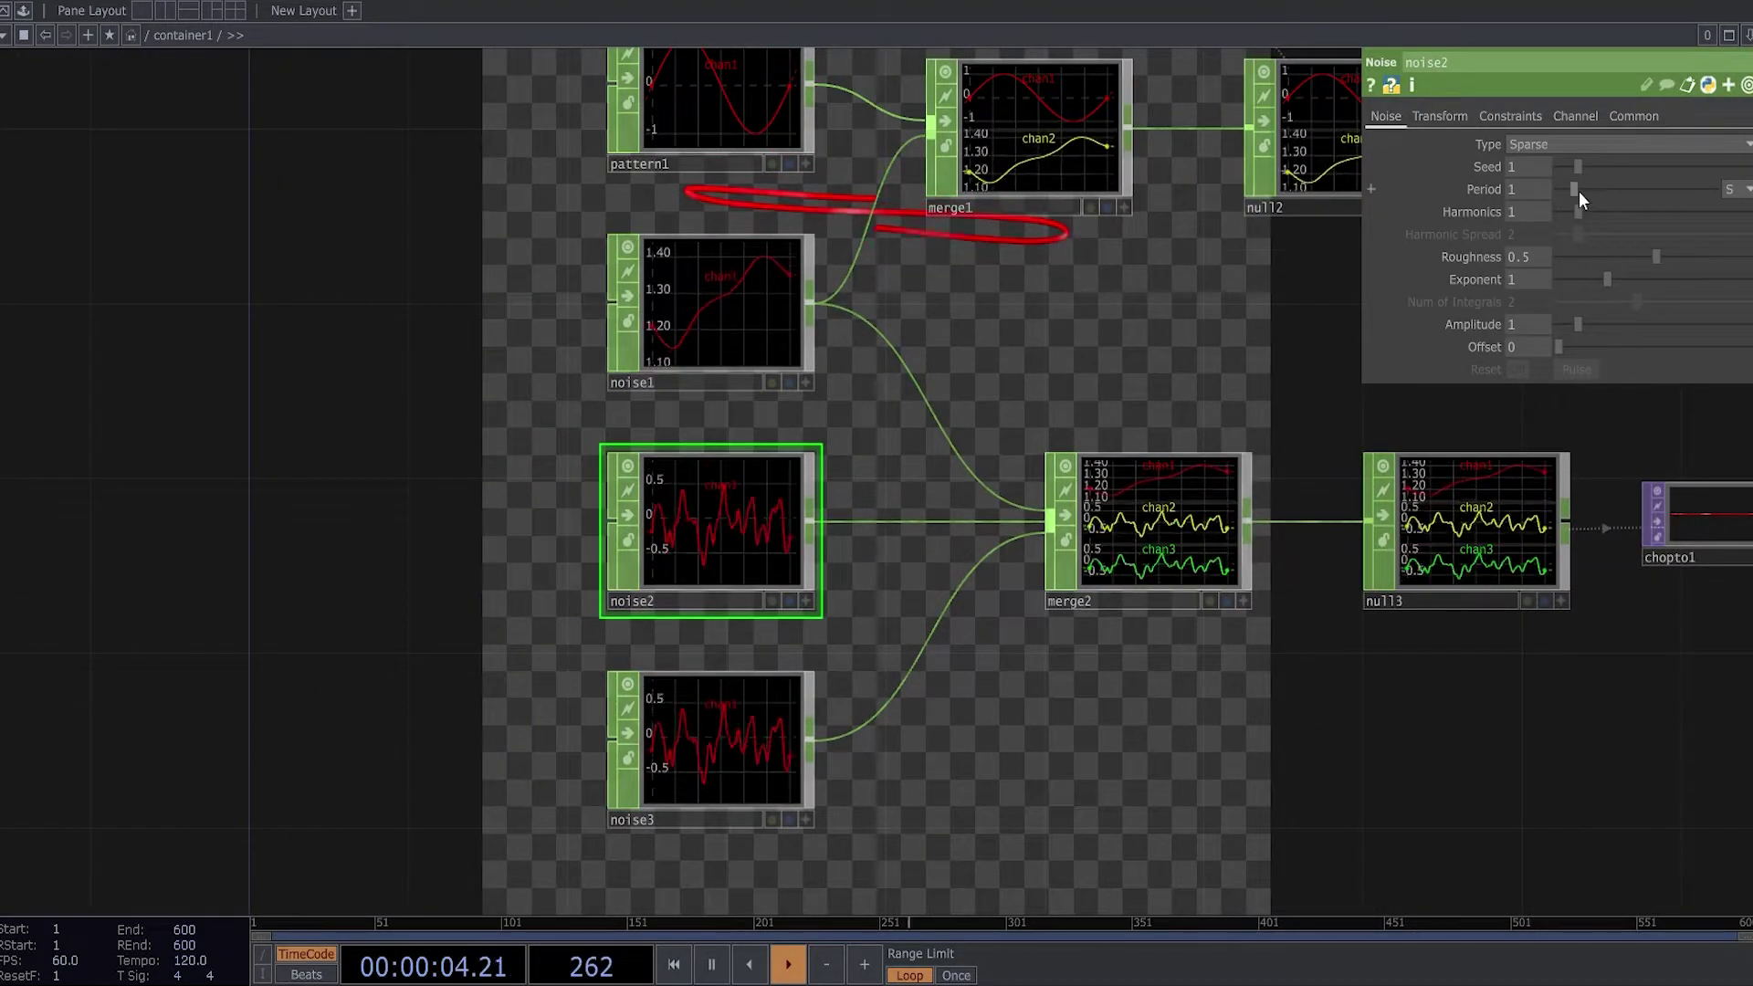
drag(1579, 166, 1618, 162)
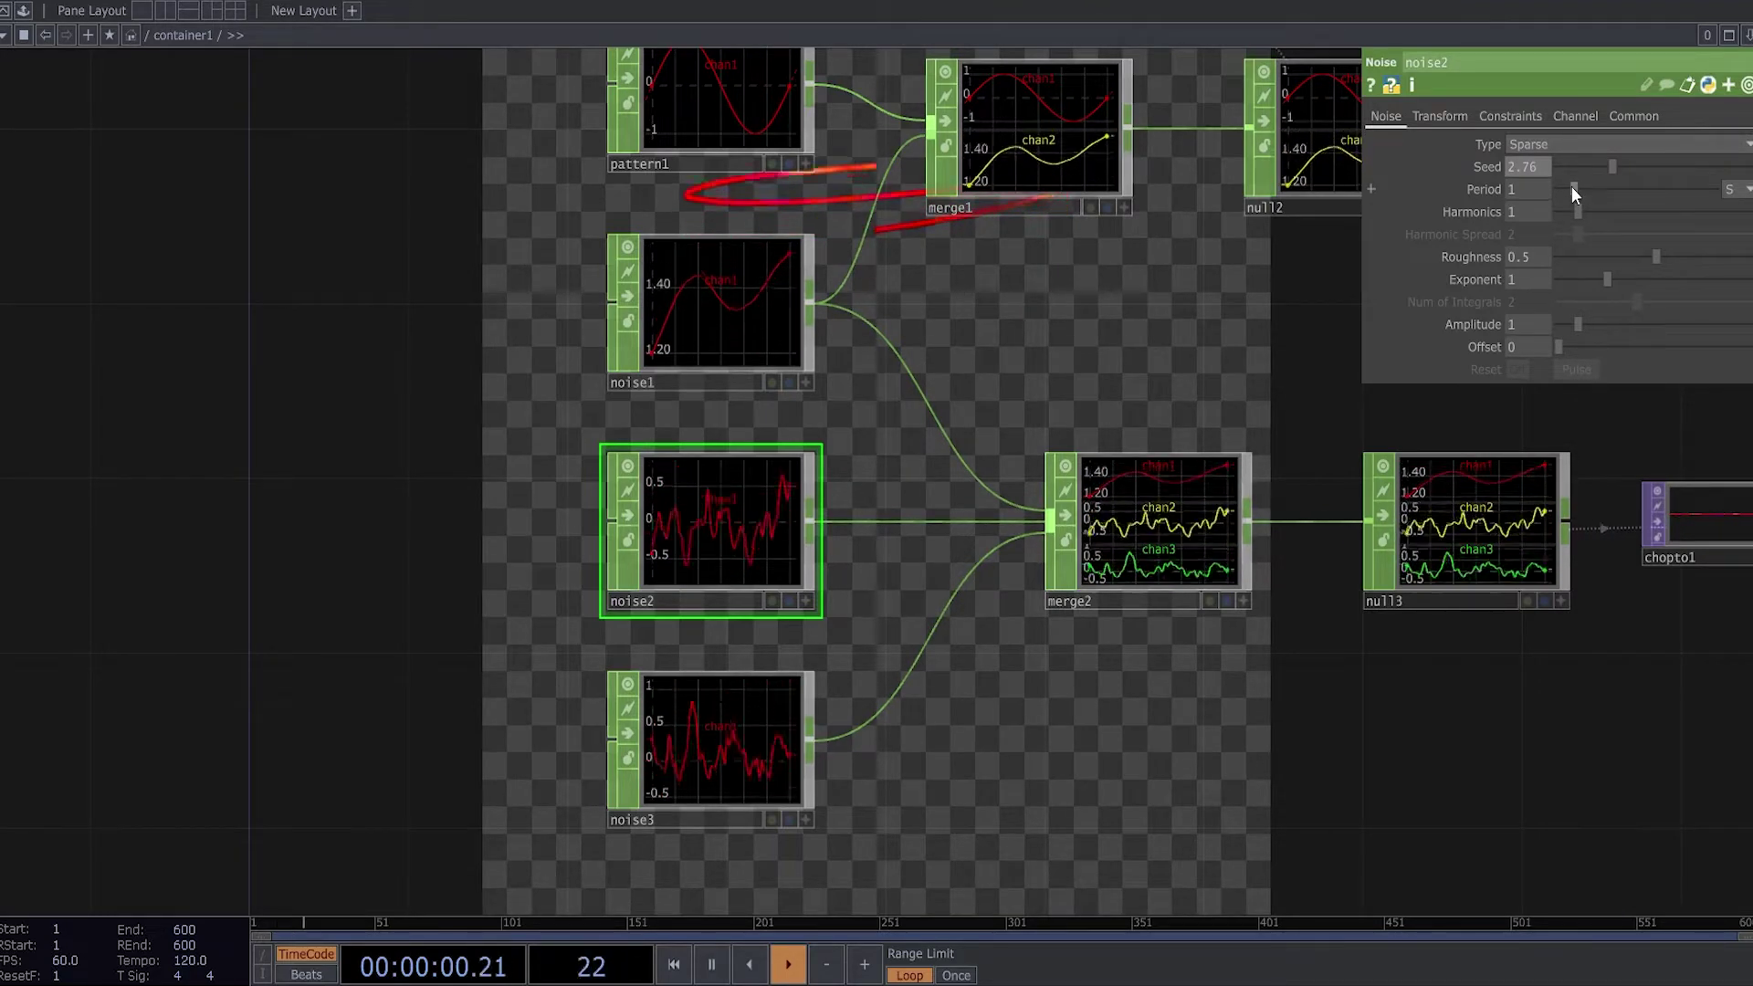
mouse_move(1572, 189)
mouse_down()
mouse_move(1593, 183)
mouse_move(1578, 190)
mouse_up()
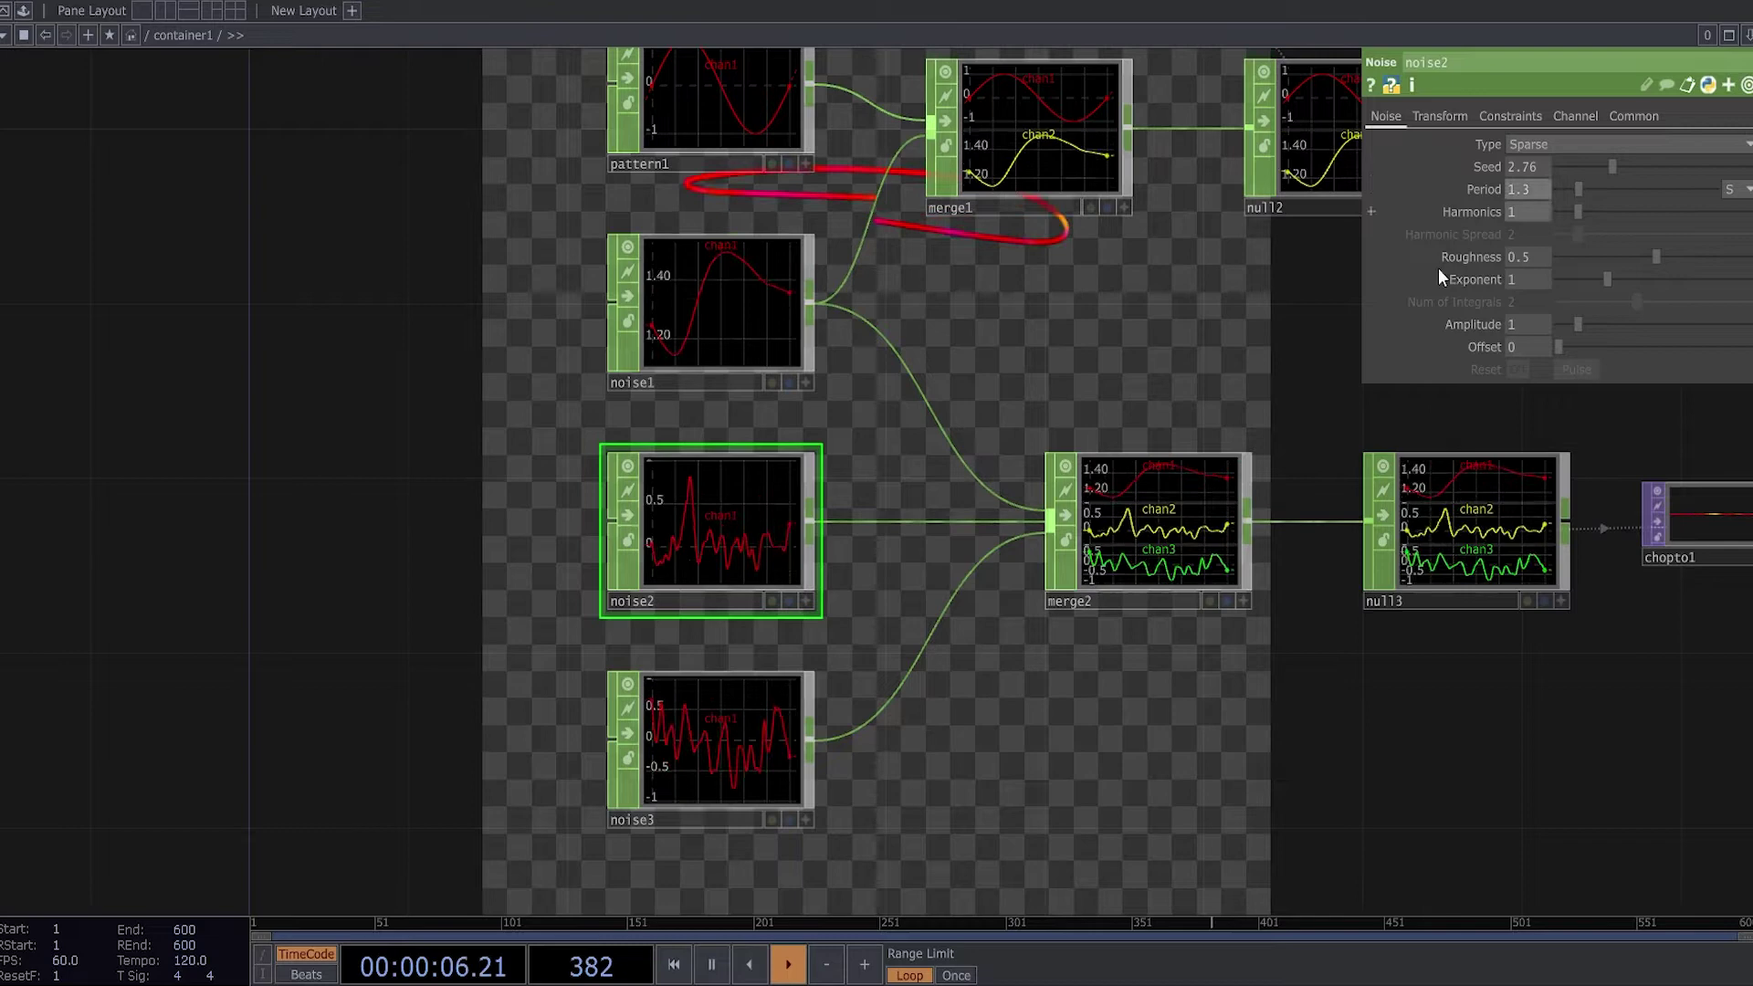
Set noise3's Seed to 1.43 and its Amplitude to 10.
click(742, 743)
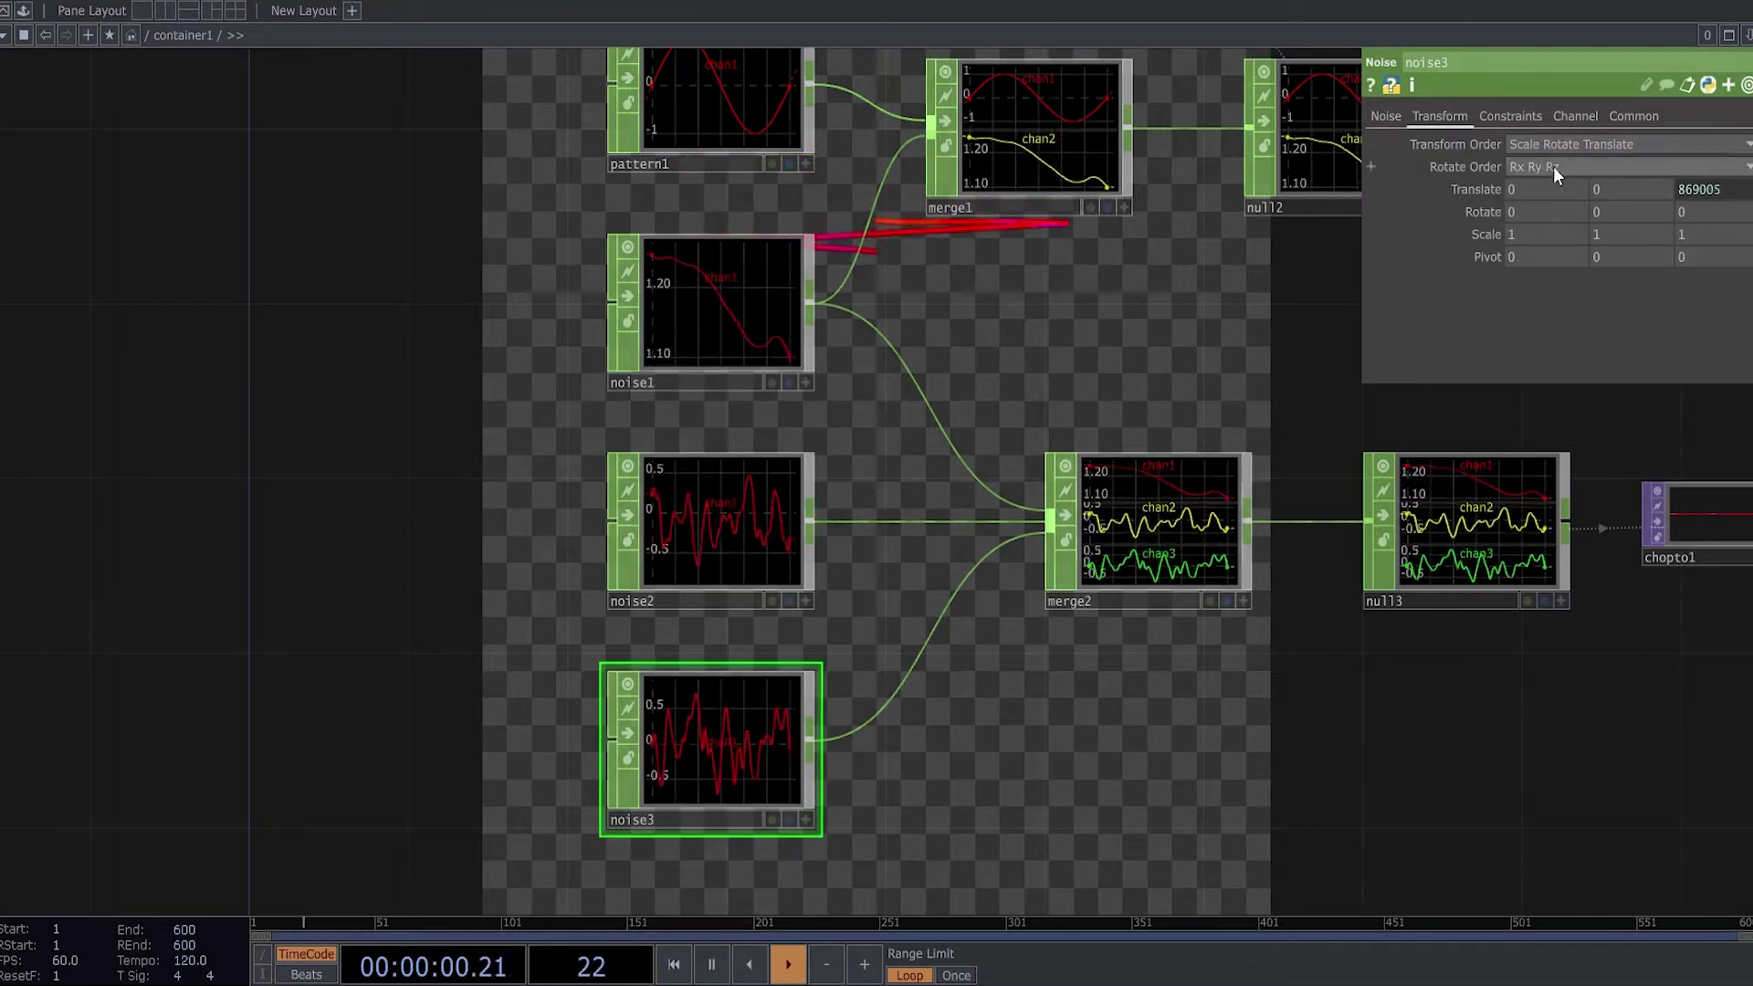
click(1388, 116)
drag(1570, 167, 1587, 166)
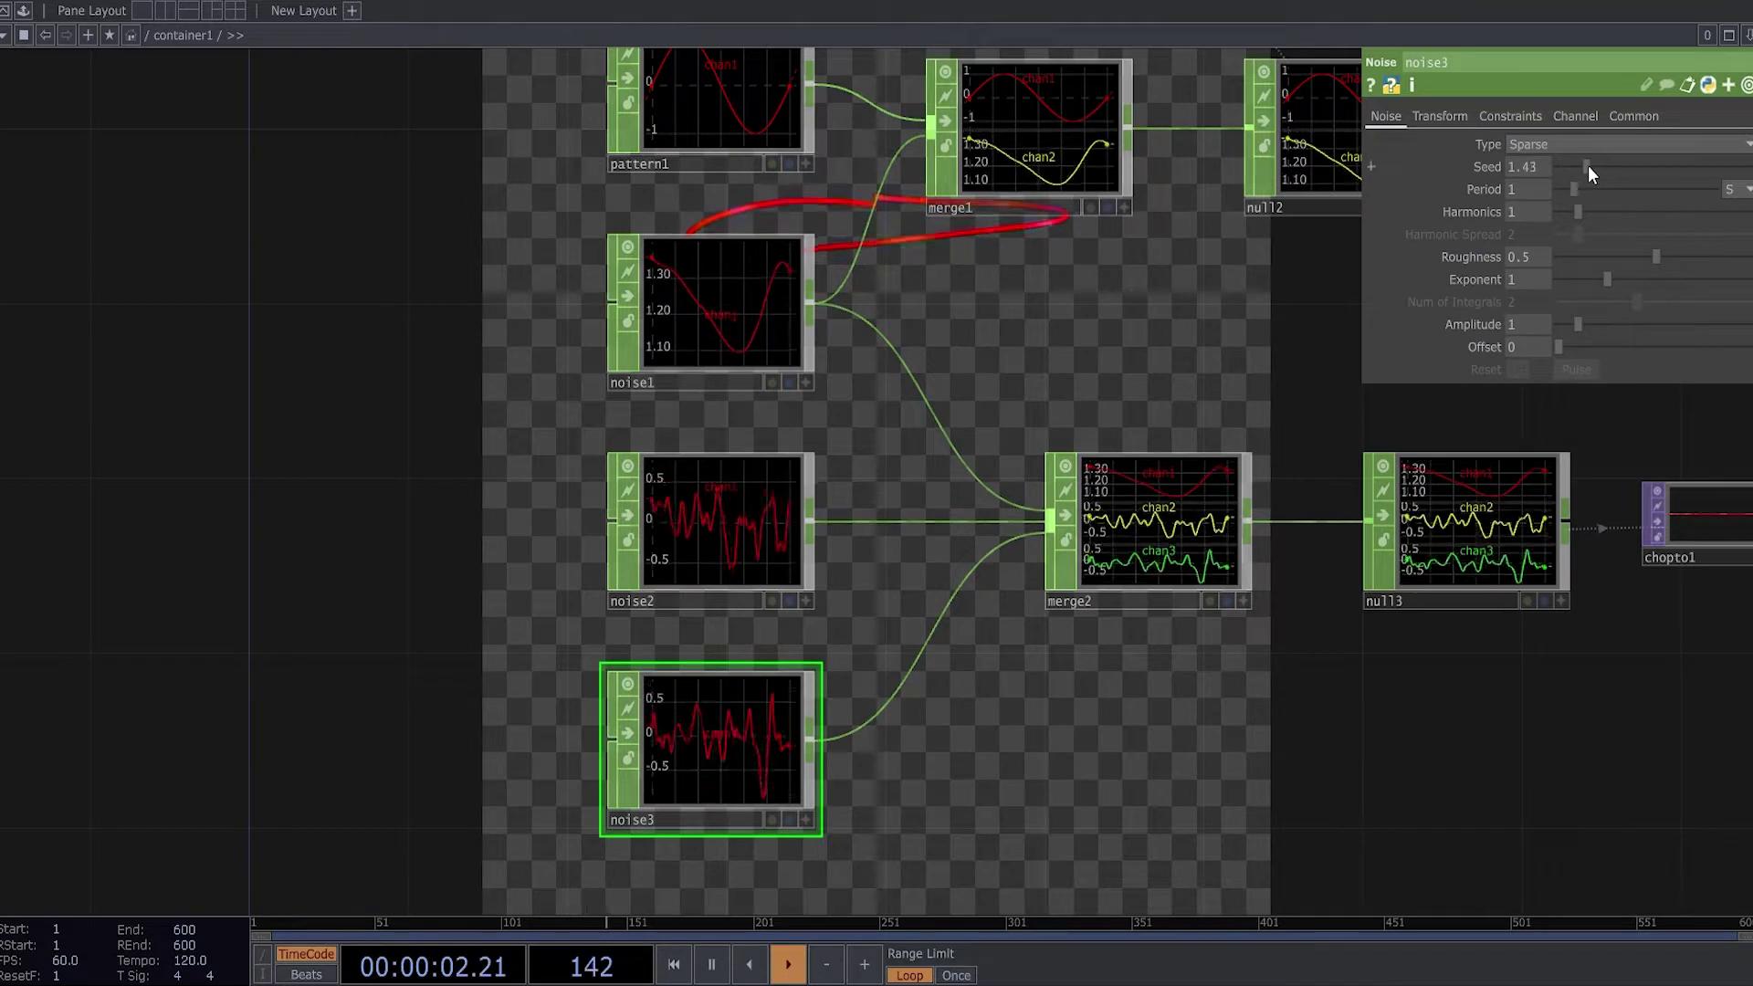
drag(1574, 325, 1748, 331)
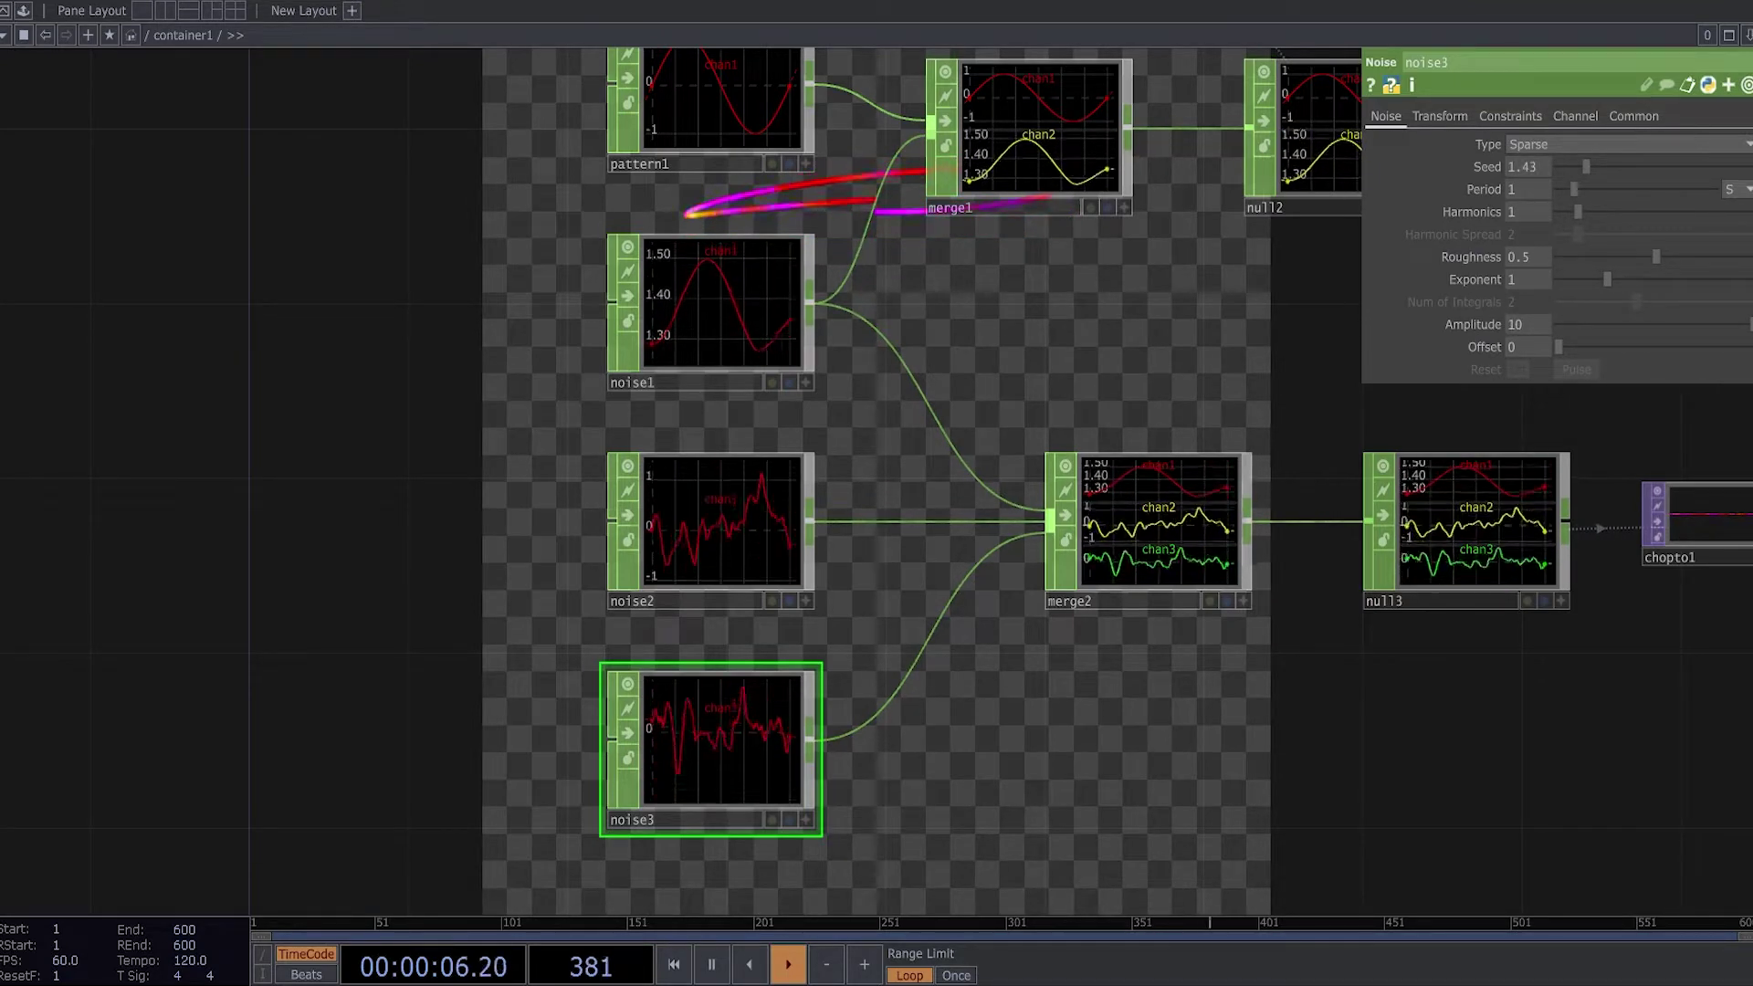
Examine the coloured line in the background render and the network that drives its instance colours.
drag(1376, 601, 587, 713)
drag(1116, 233, 735, 471)
scroll(803, 516, down, 3)
drag(917, 358, 949, 341)
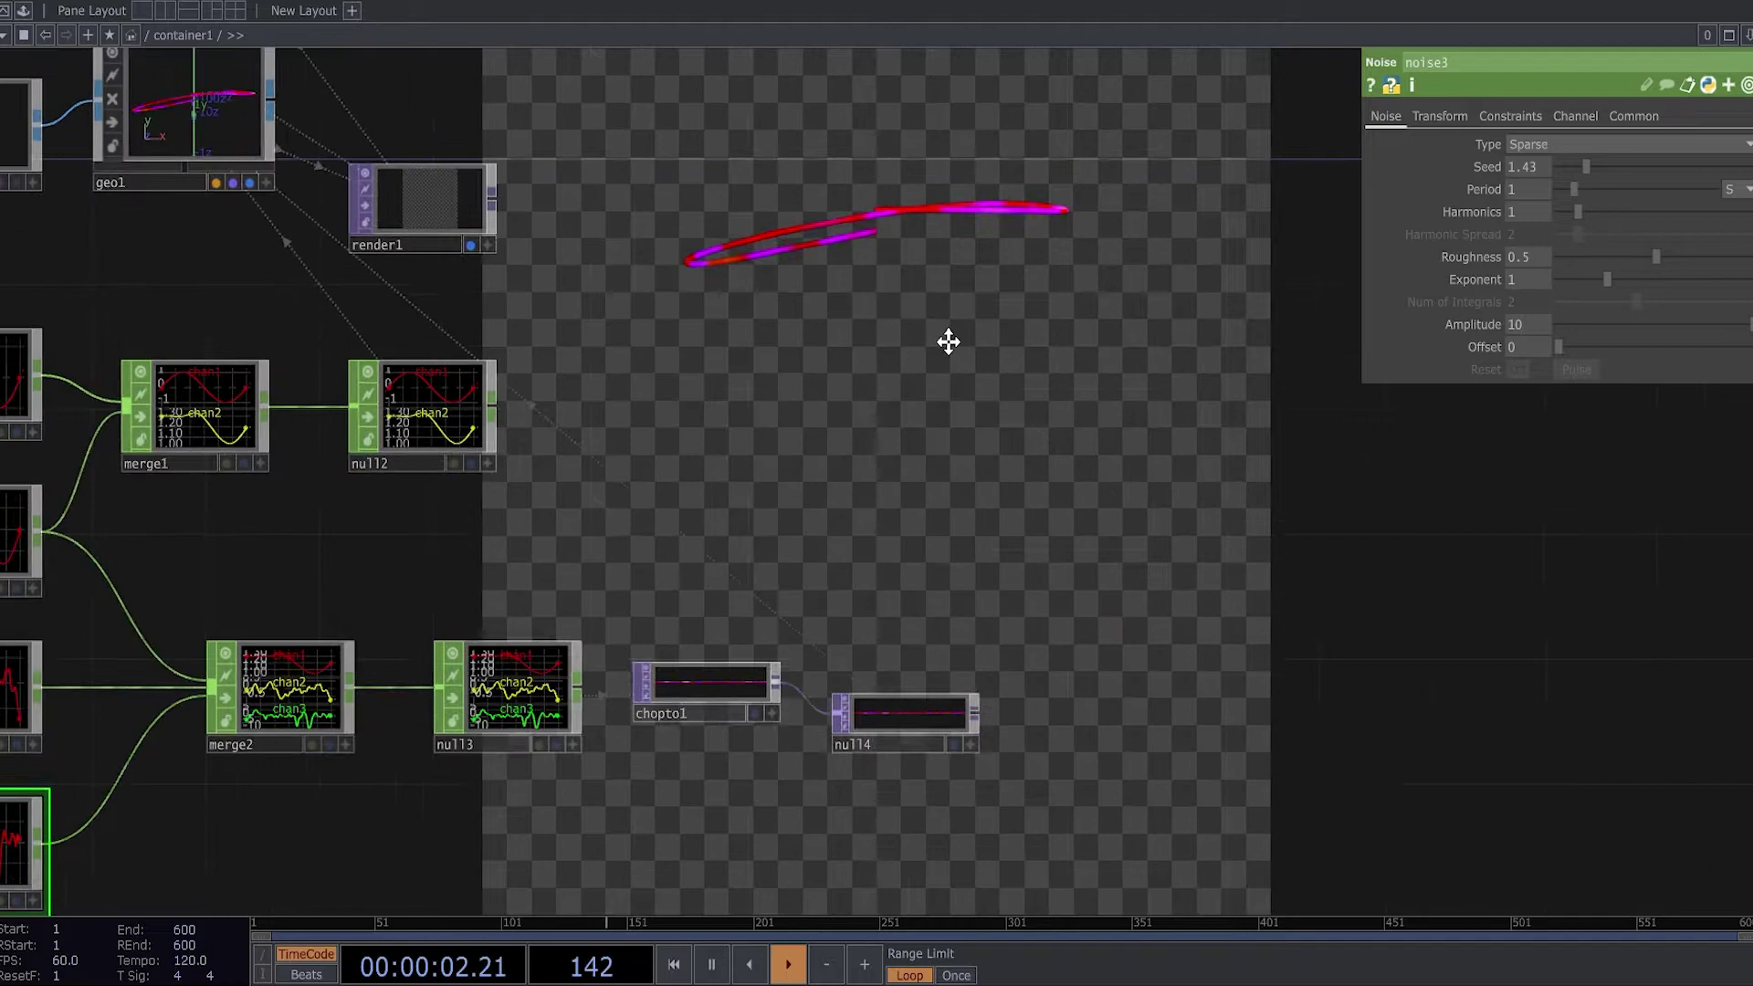
drag(949, 342, 1078, 459)
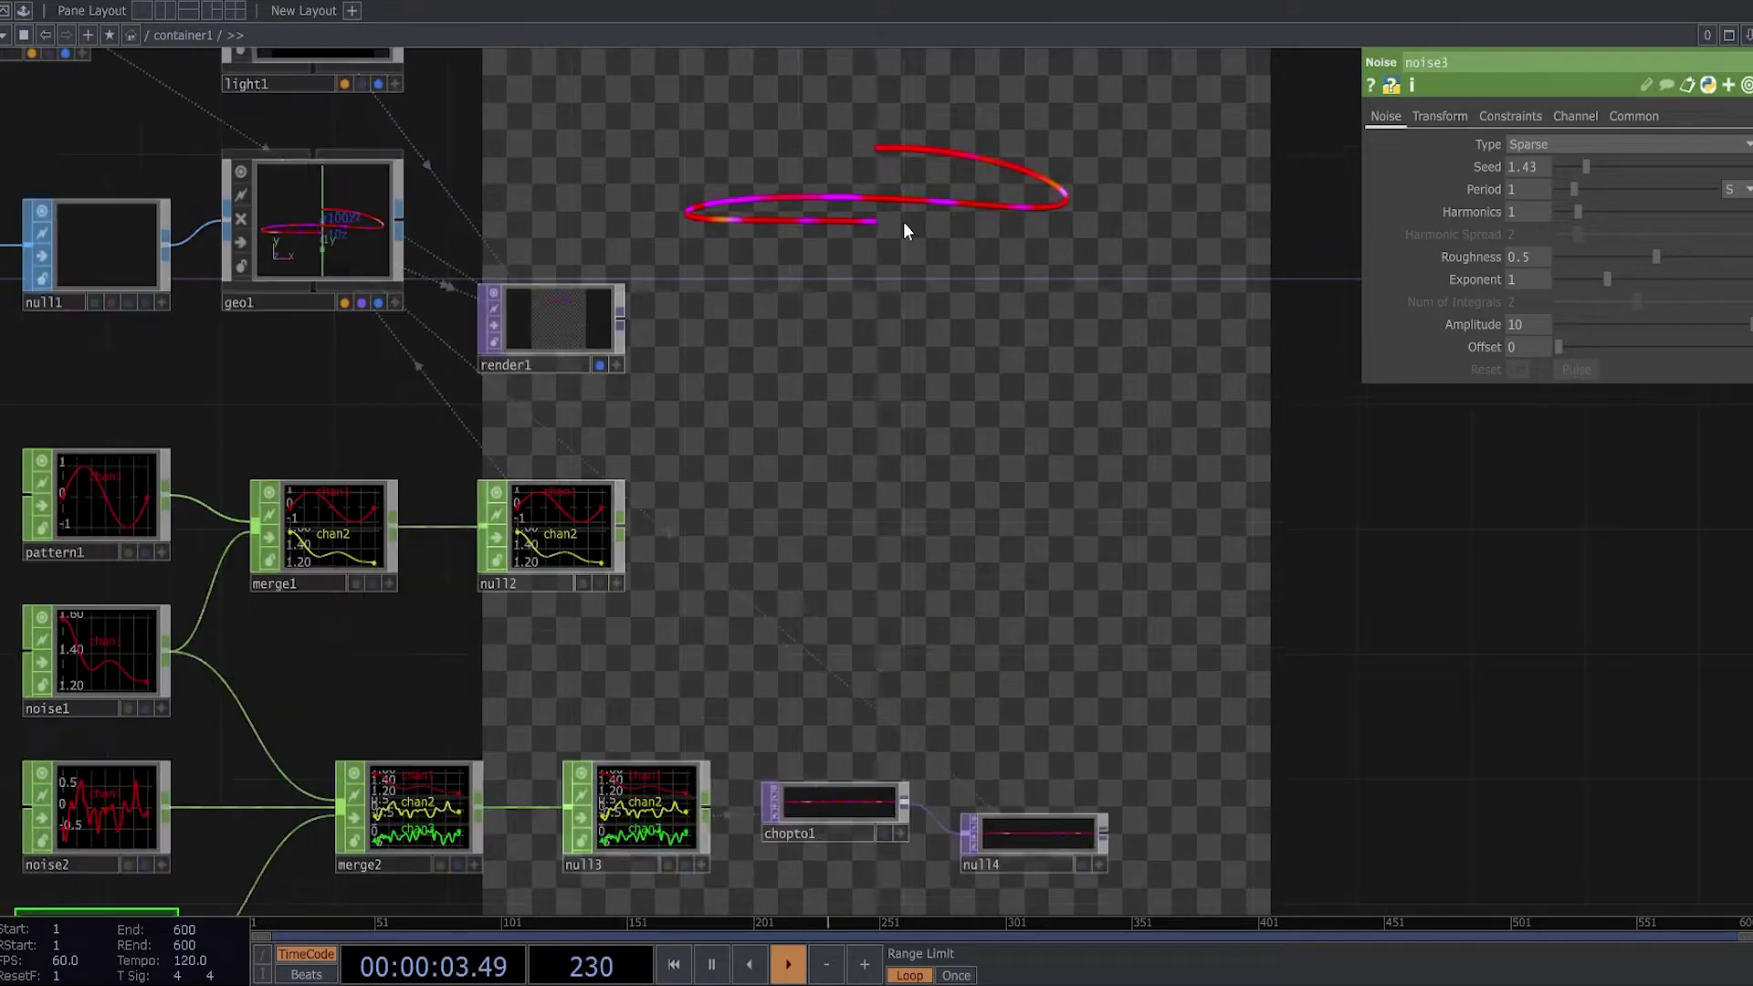
scroll(902, 216, up, 3)
drag(904, 169, 894, 274)
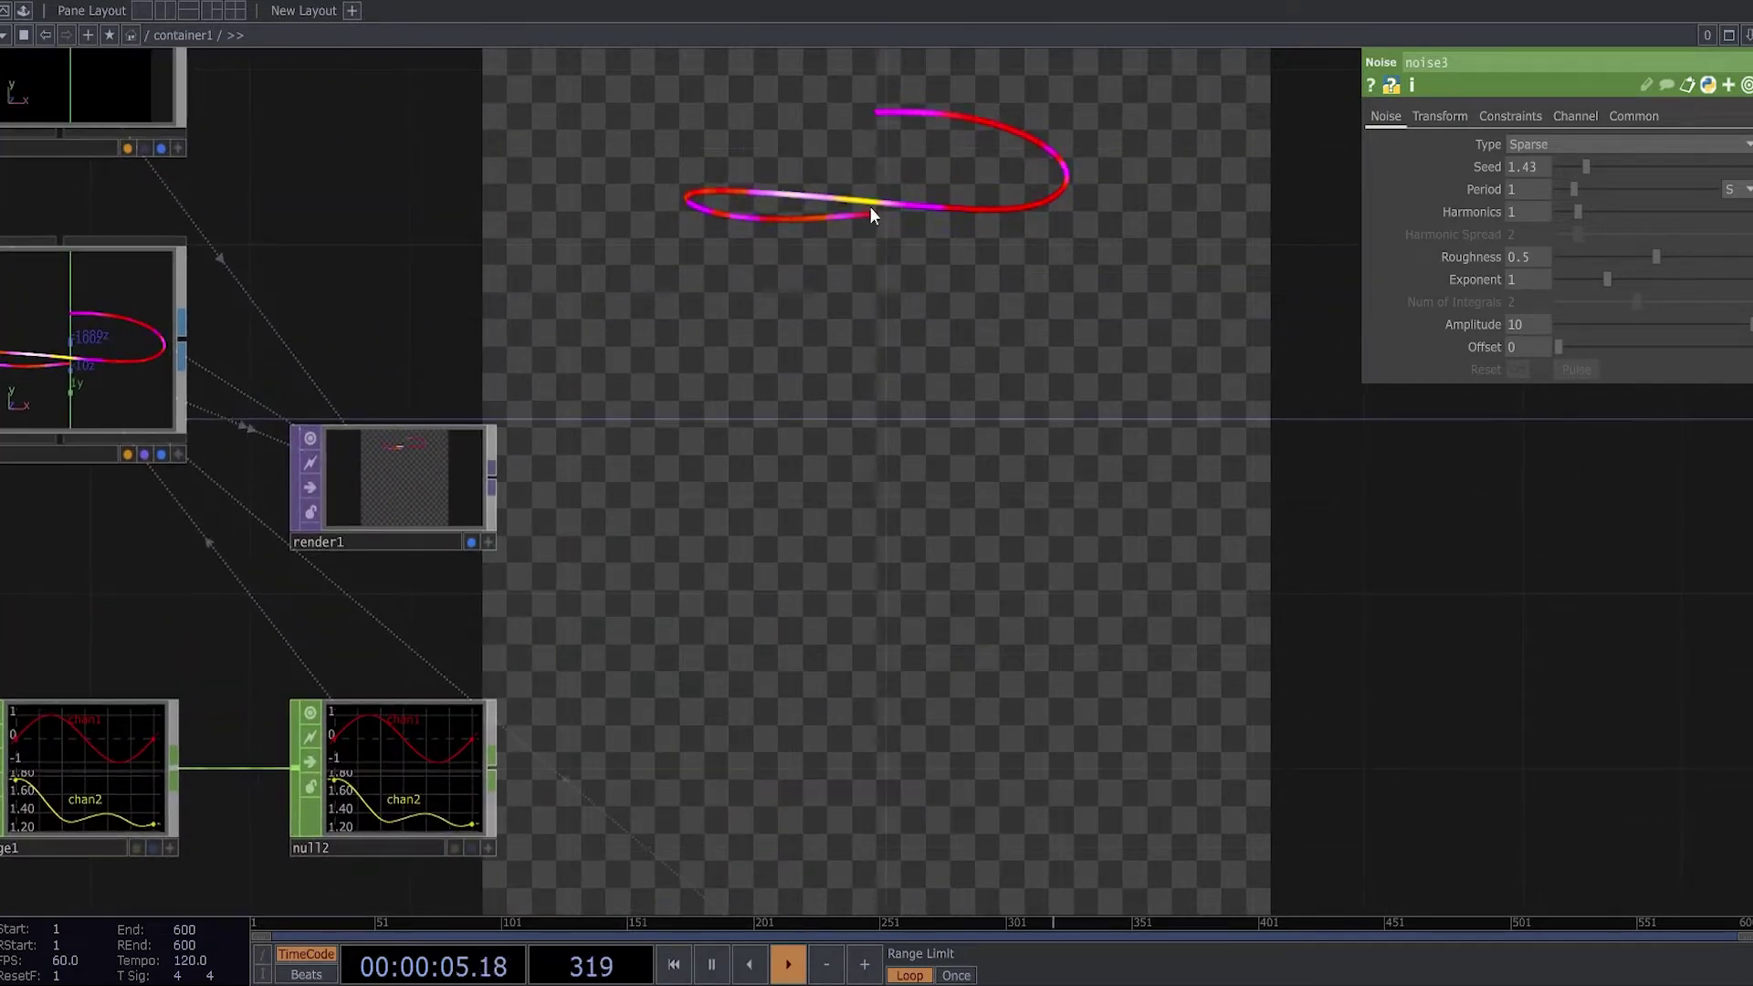
scroll(784, 393, down, 2)
drag(792, 557, 805, 396)
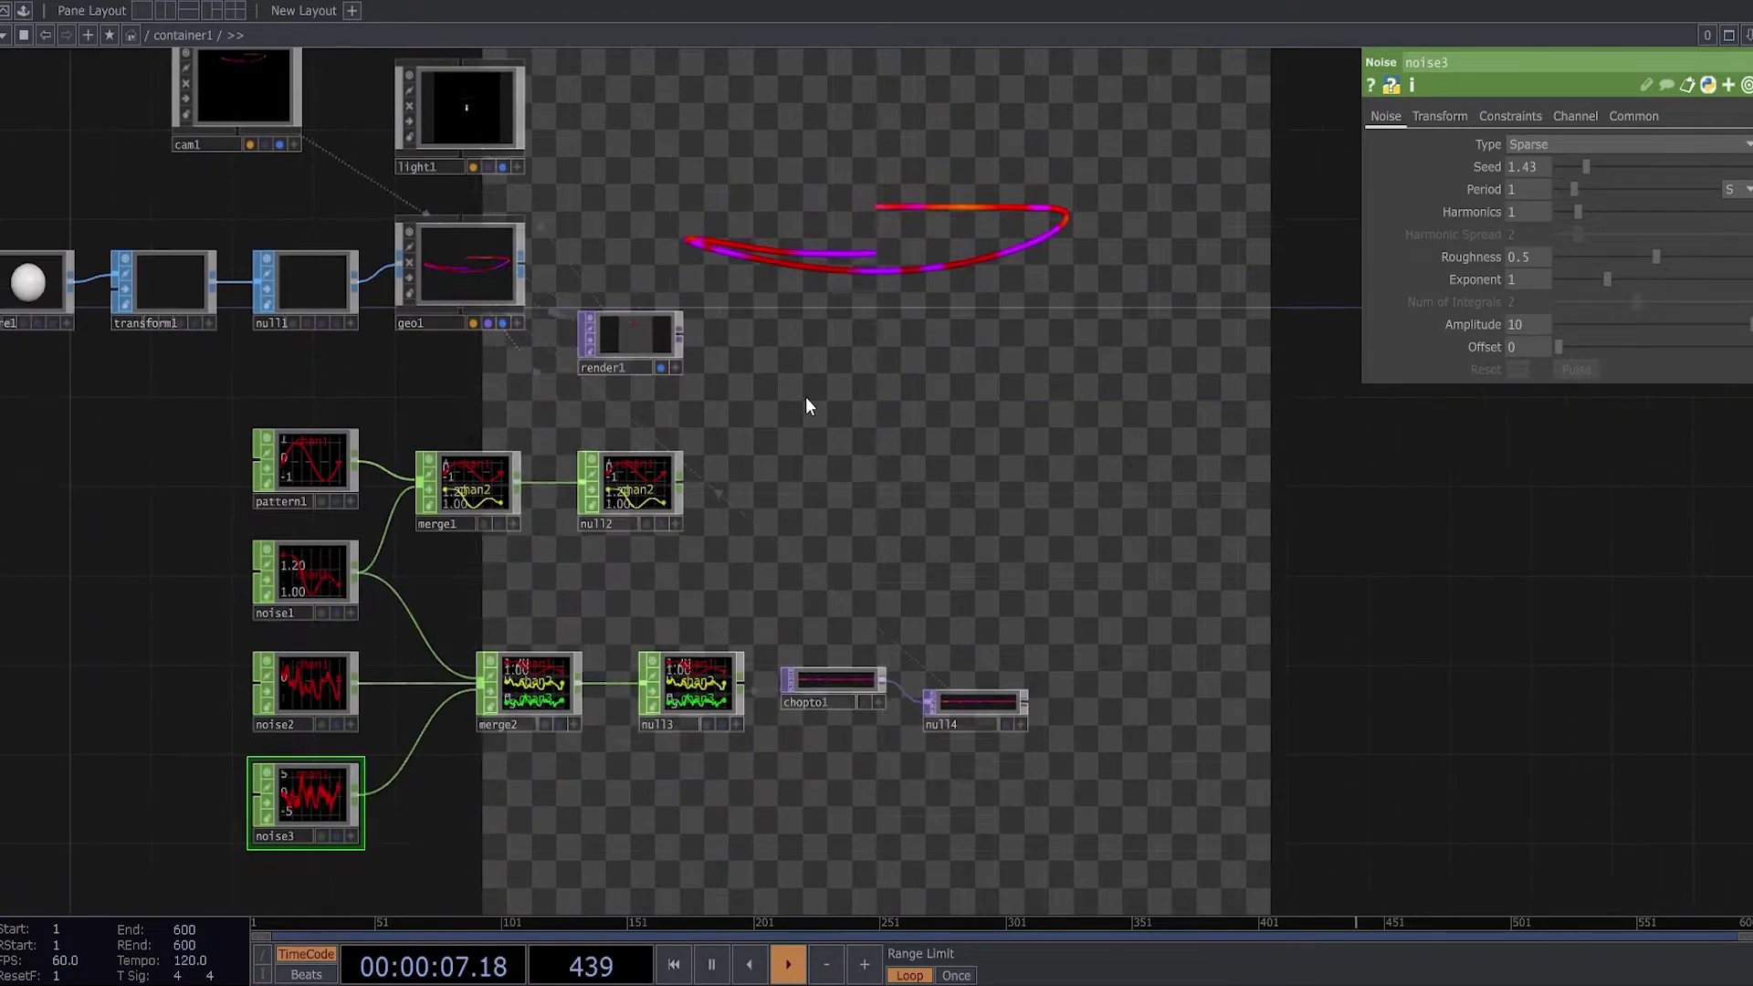
Connect a Fit TOP to the output of render1.
scroll(694, 352, up, 2)
click(659, 332)
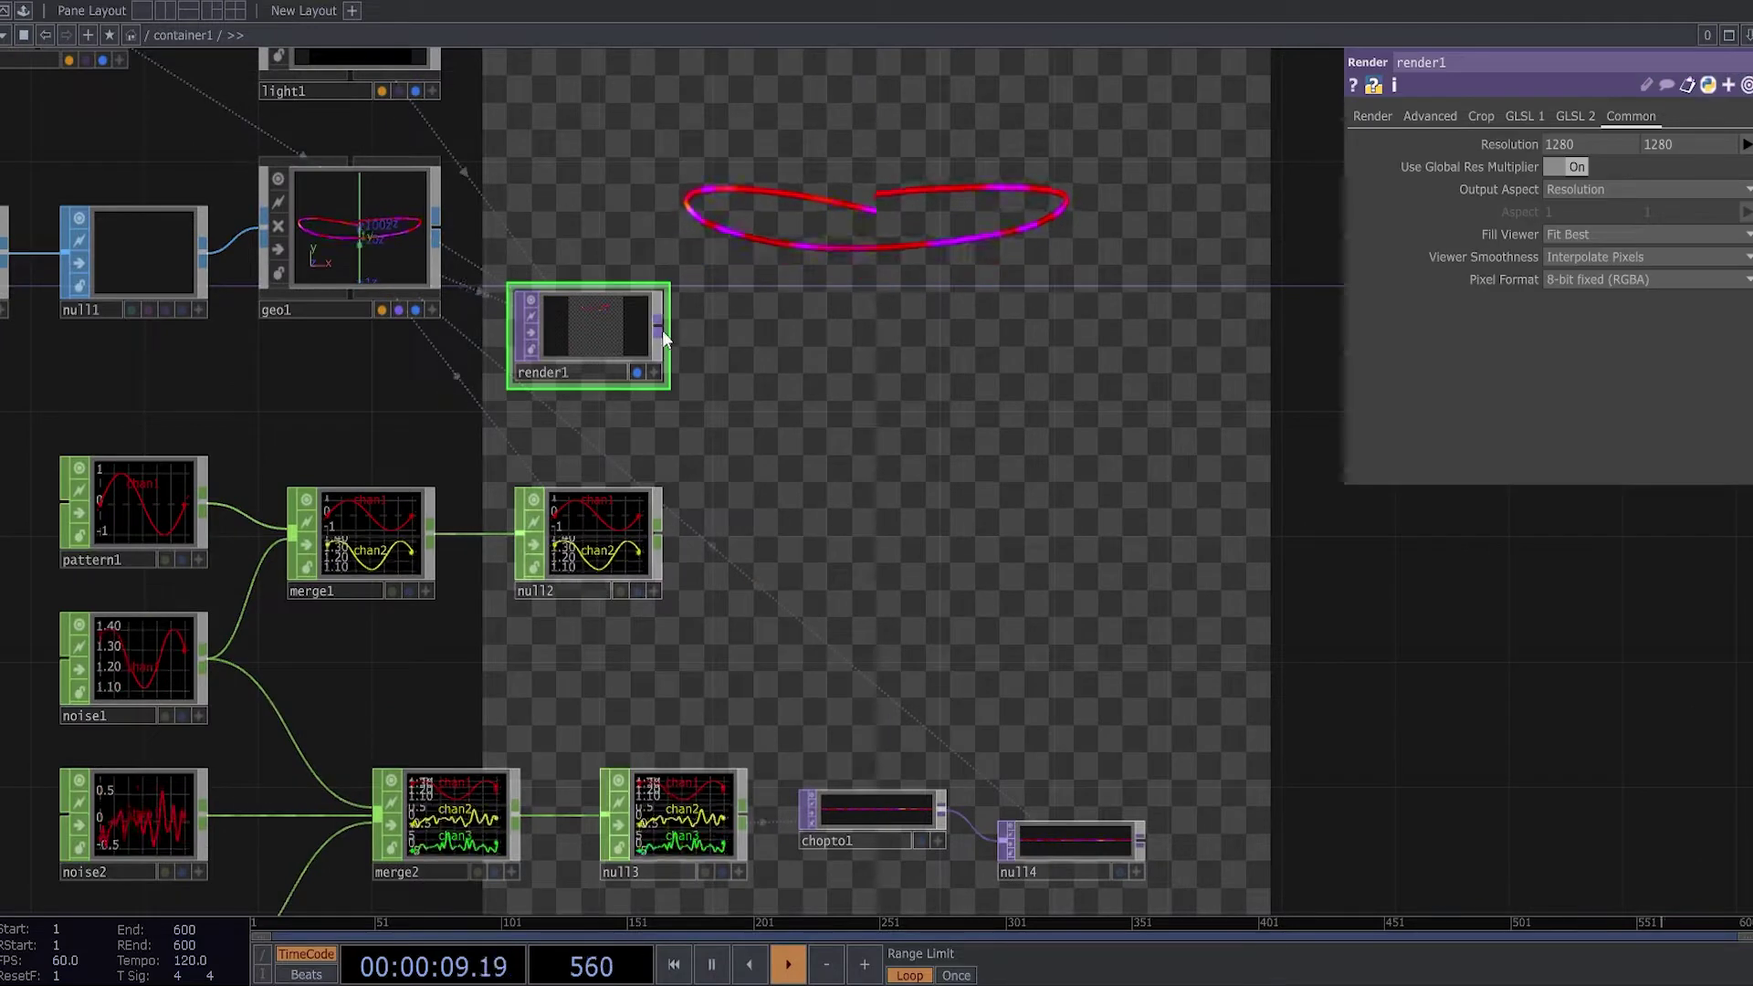
right_click(661, 330)
click(441, 96)
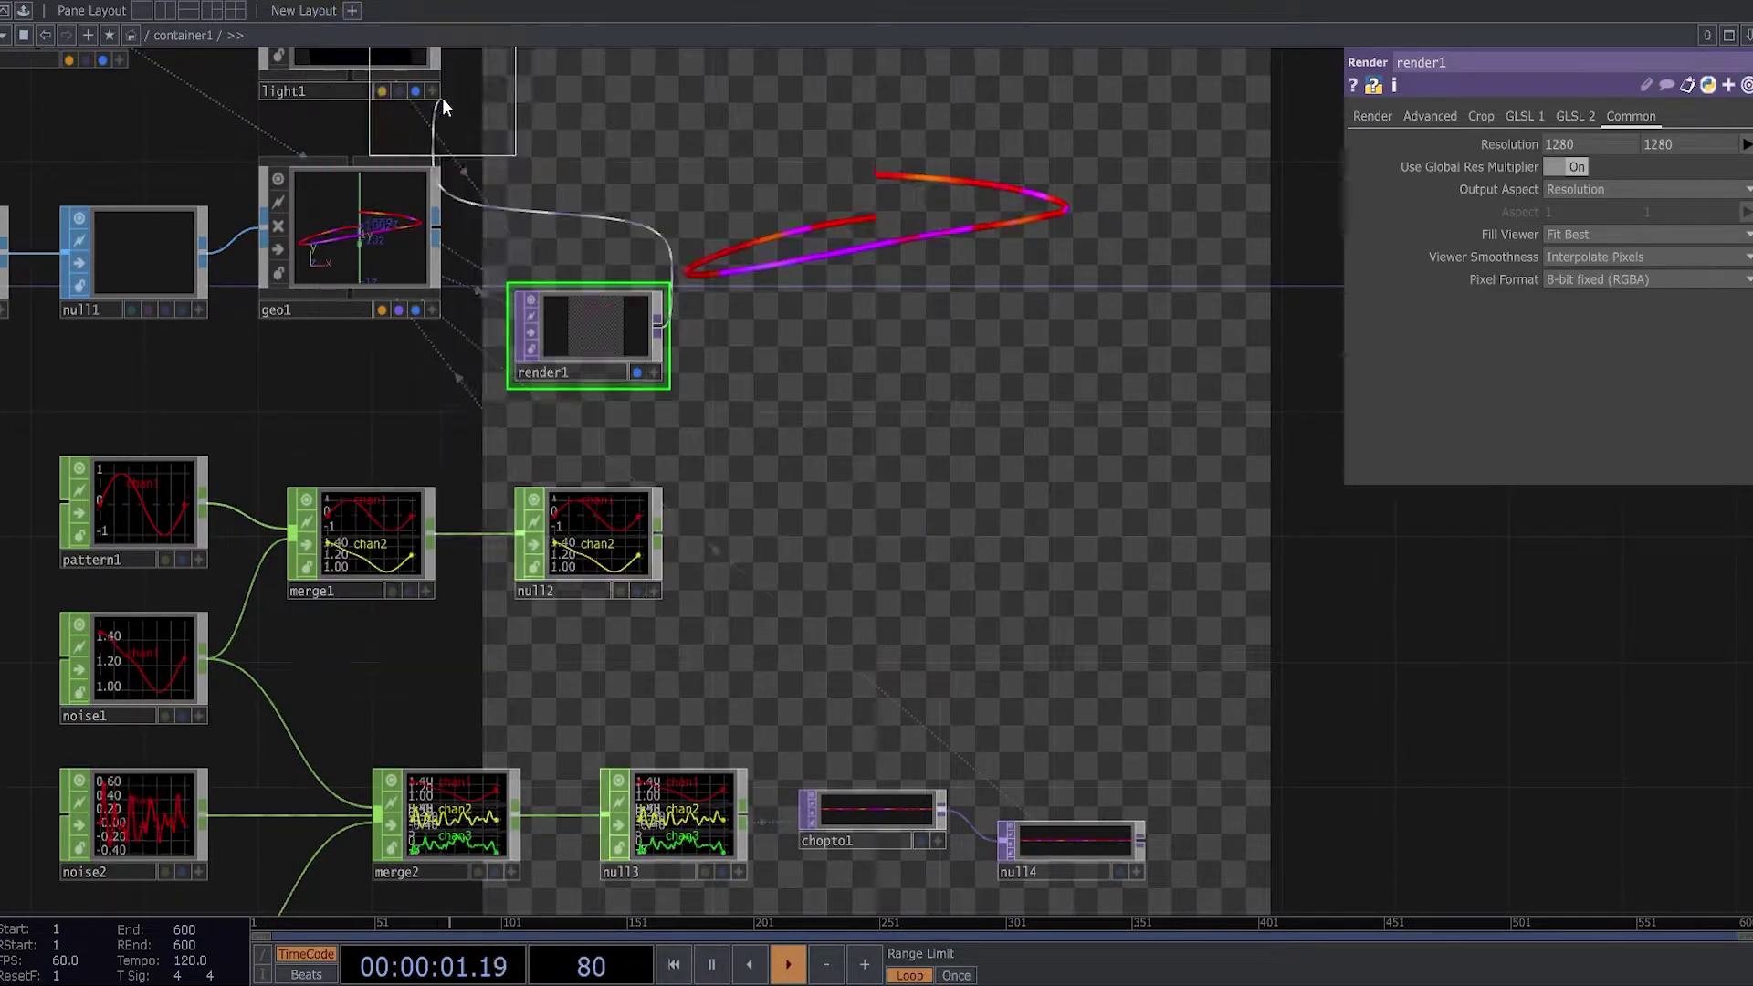
click(819, 325)
scroll(816, 322, up, 2)
scroll(814, 320, up, 2)
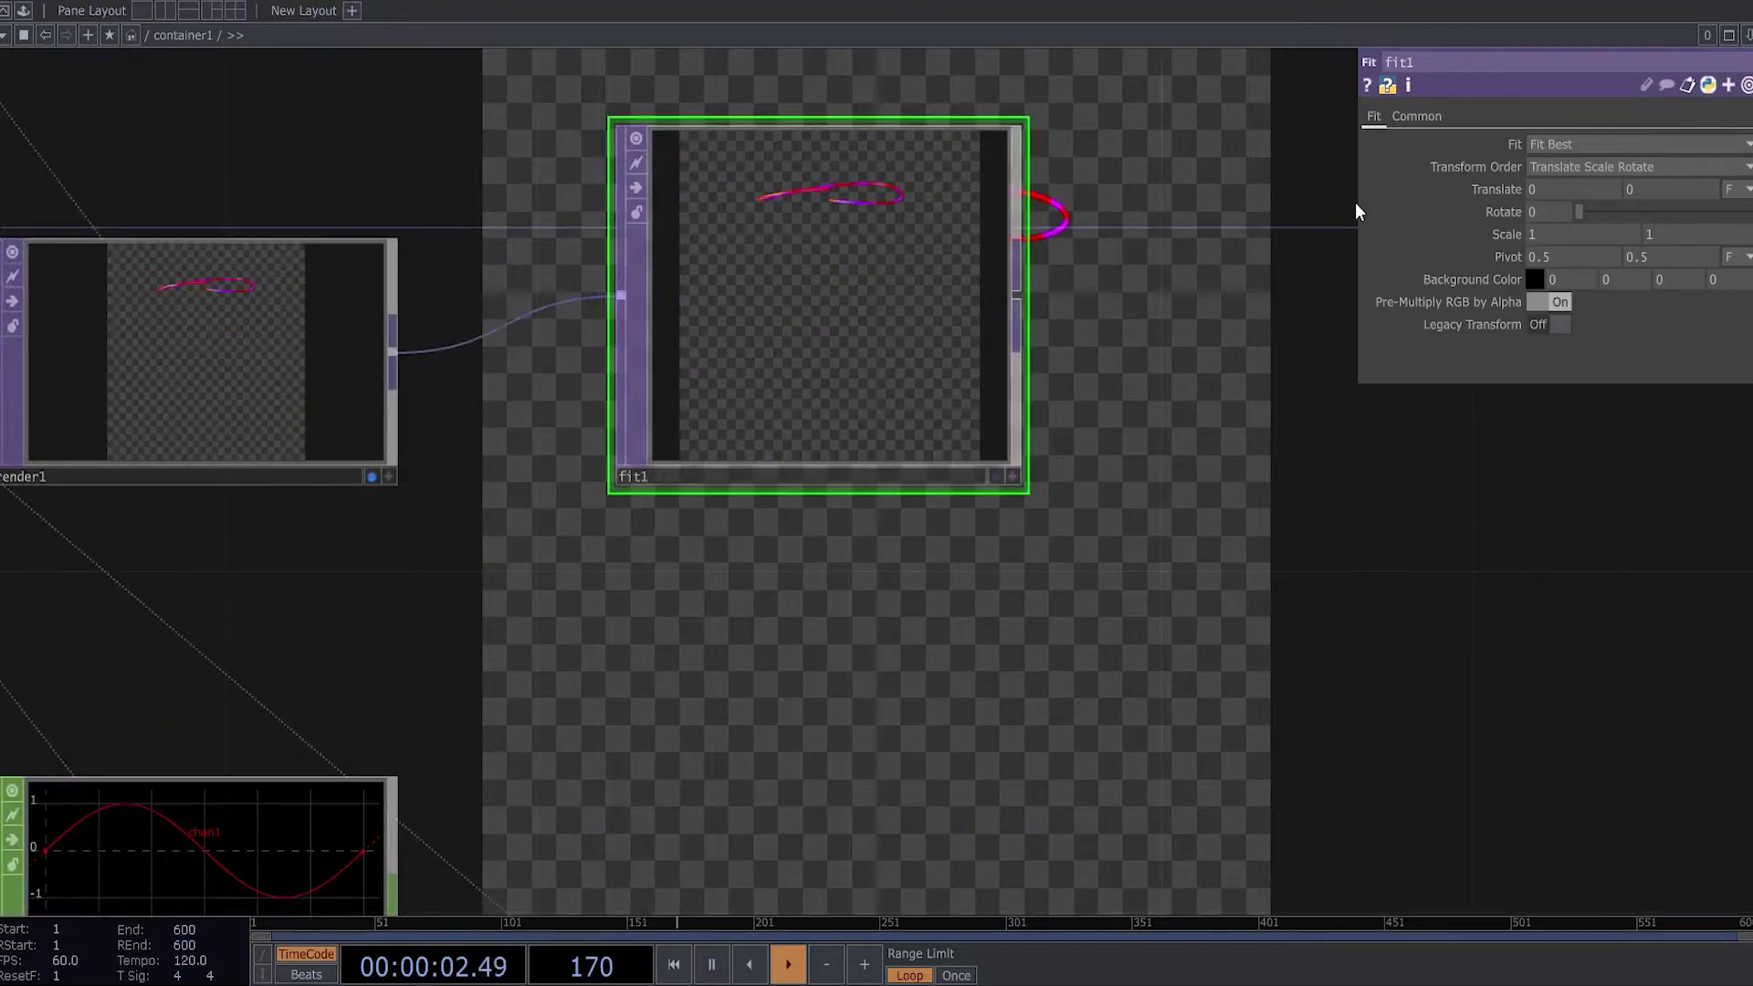
Set the Fit TOP's Output Resolution to Quarter.
click(1417, 122)
click(1565, 146)
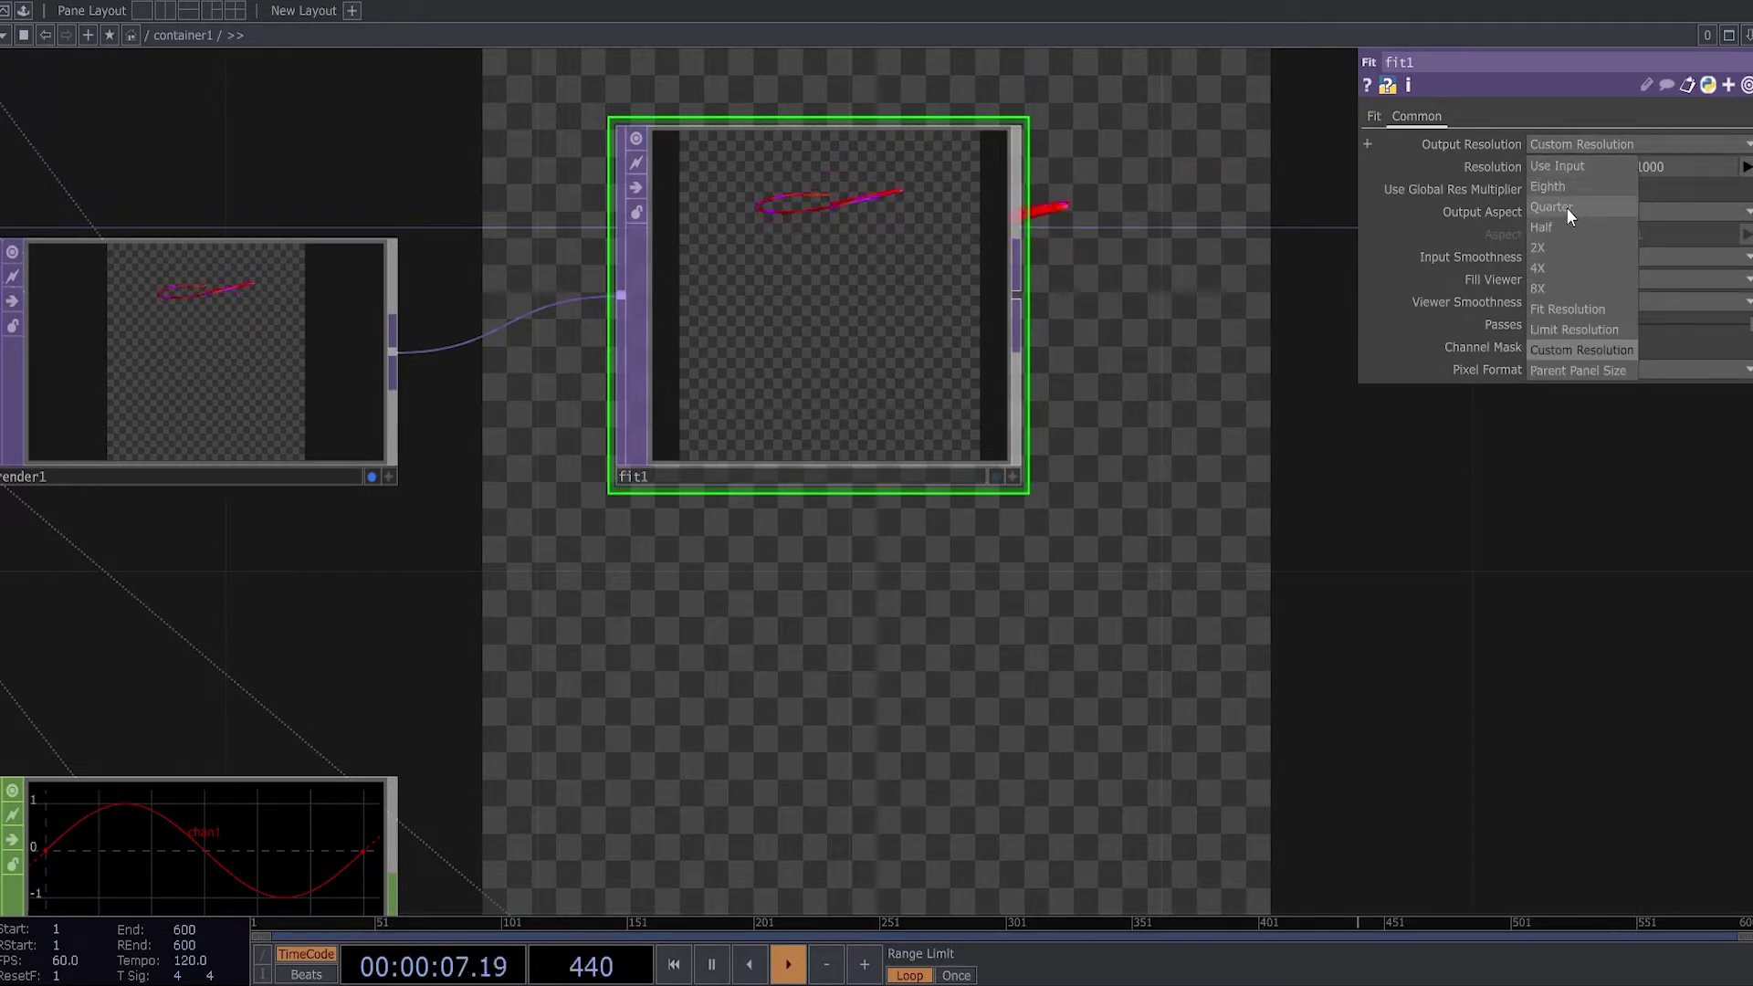
click(1565, 207)
drag(1235, 174, 834, 364)
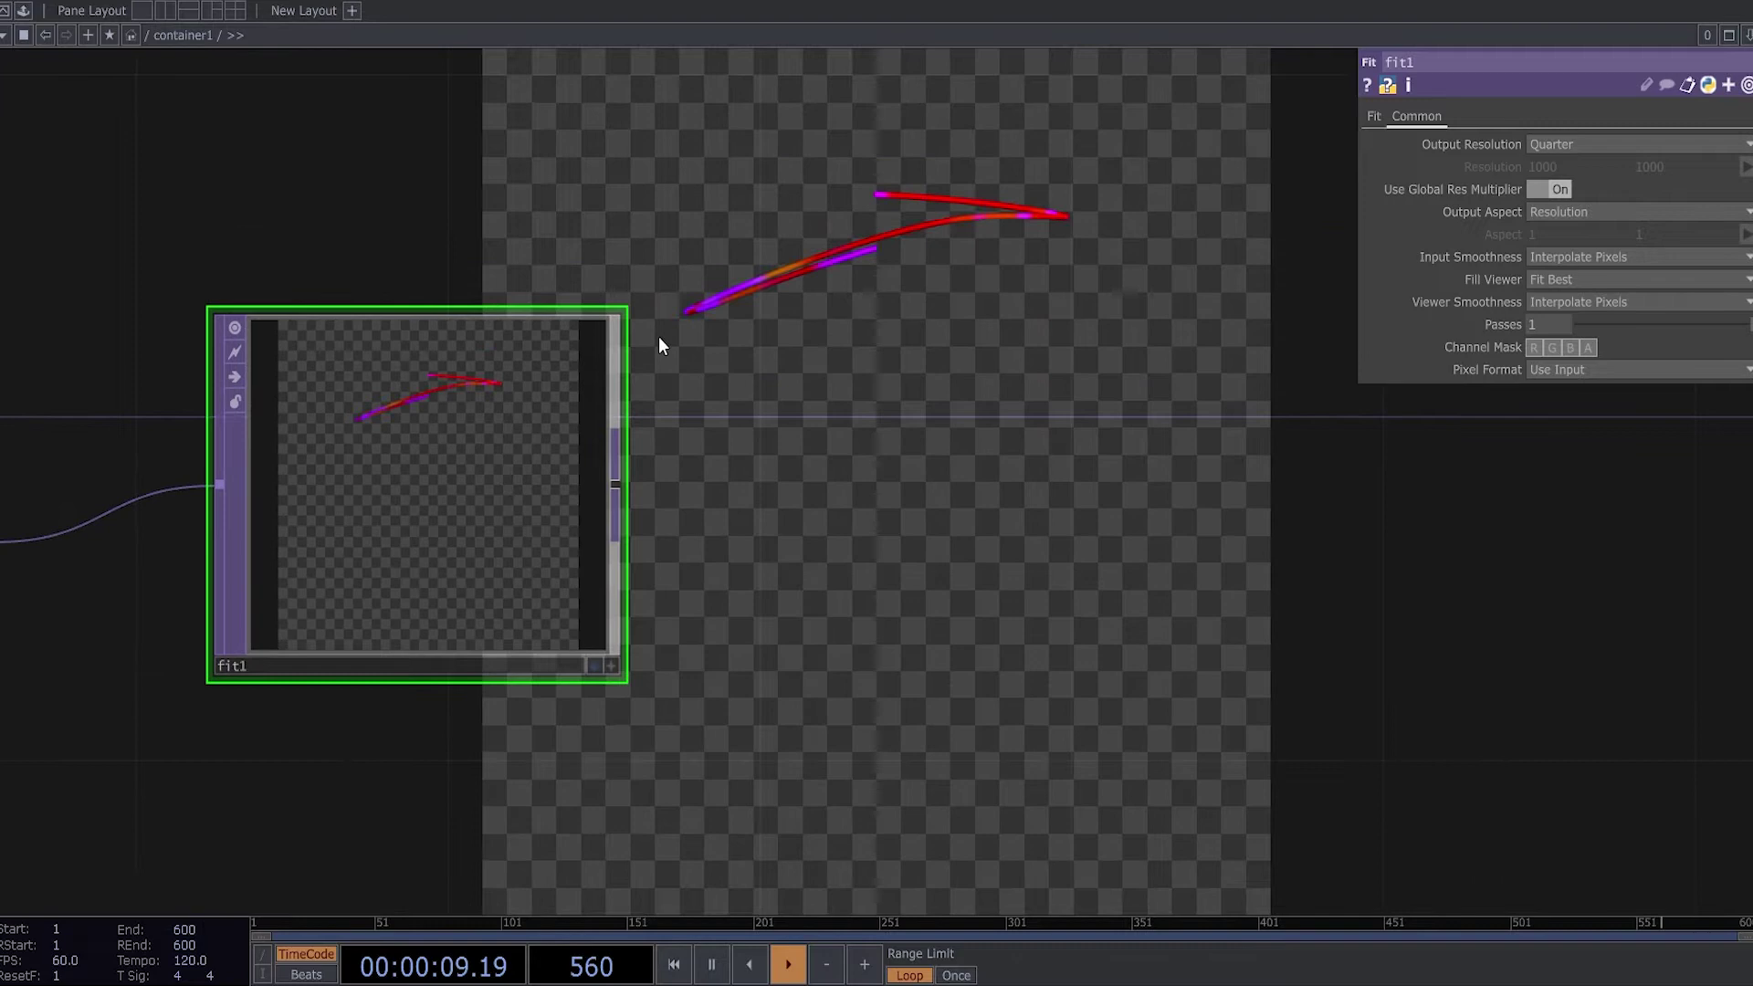
Turn off render1's background display, add a Null TOP after fit1, and display that Null in the background.
scroll(393, 406, up, 2)
scroll(429, 420, down, 4)
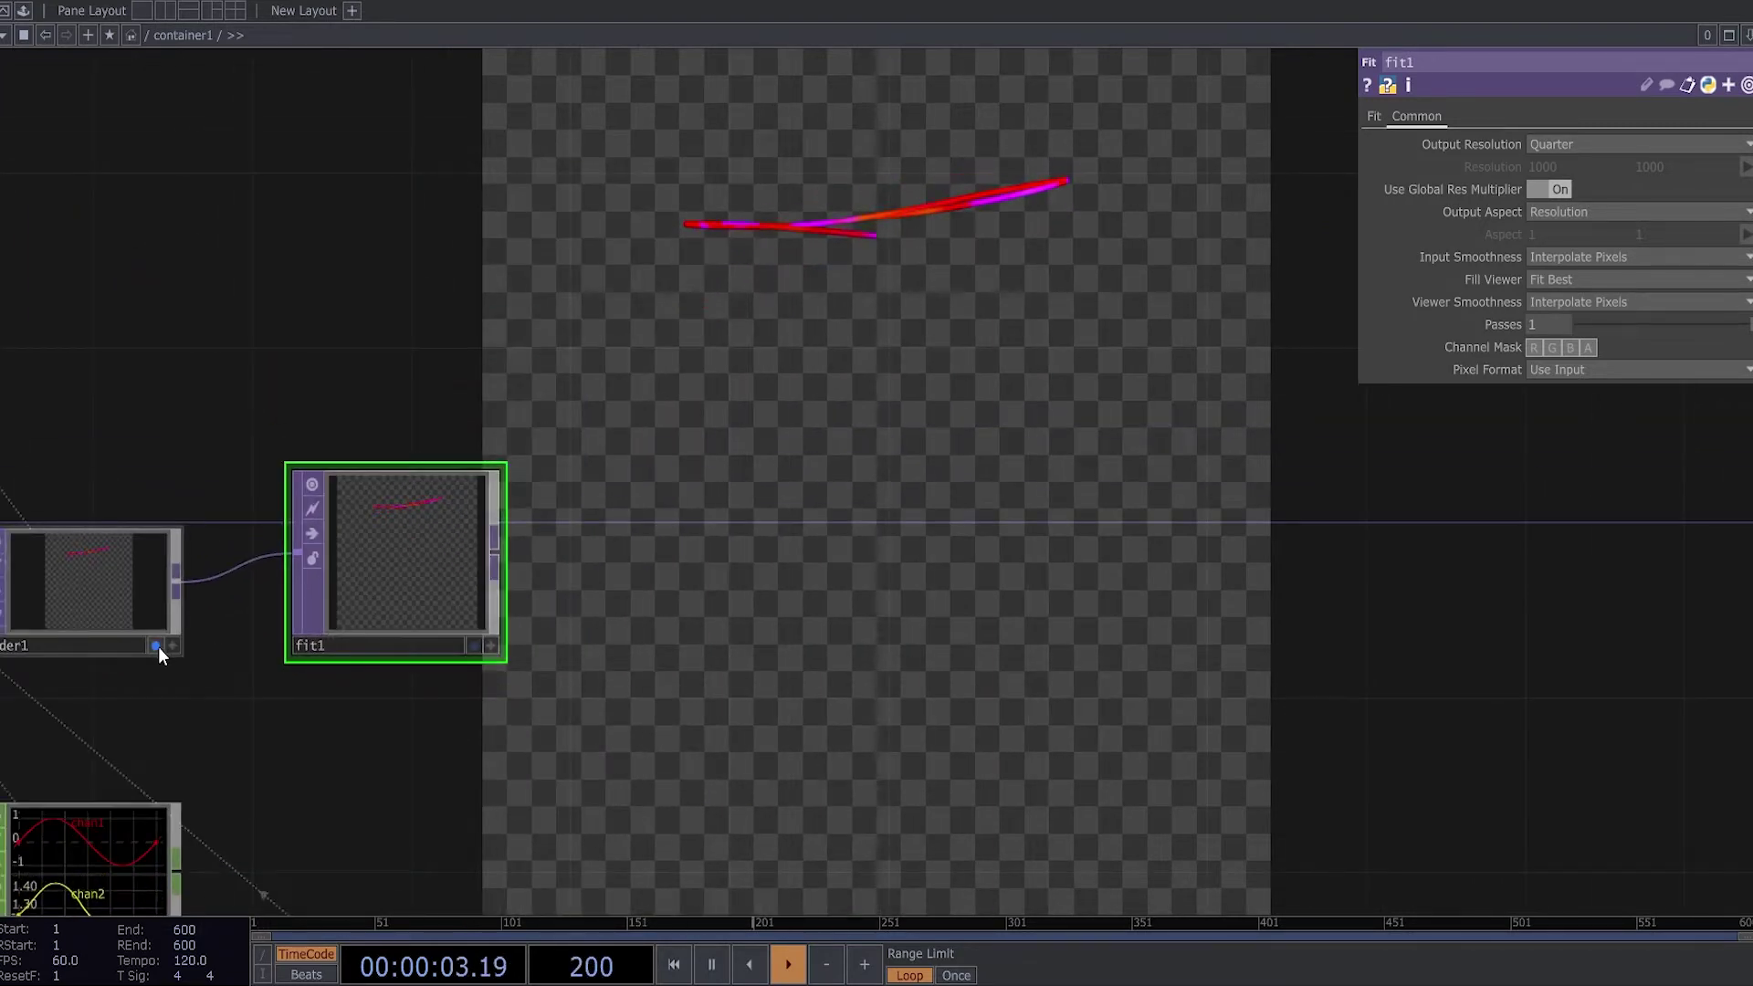
click(157, 647)
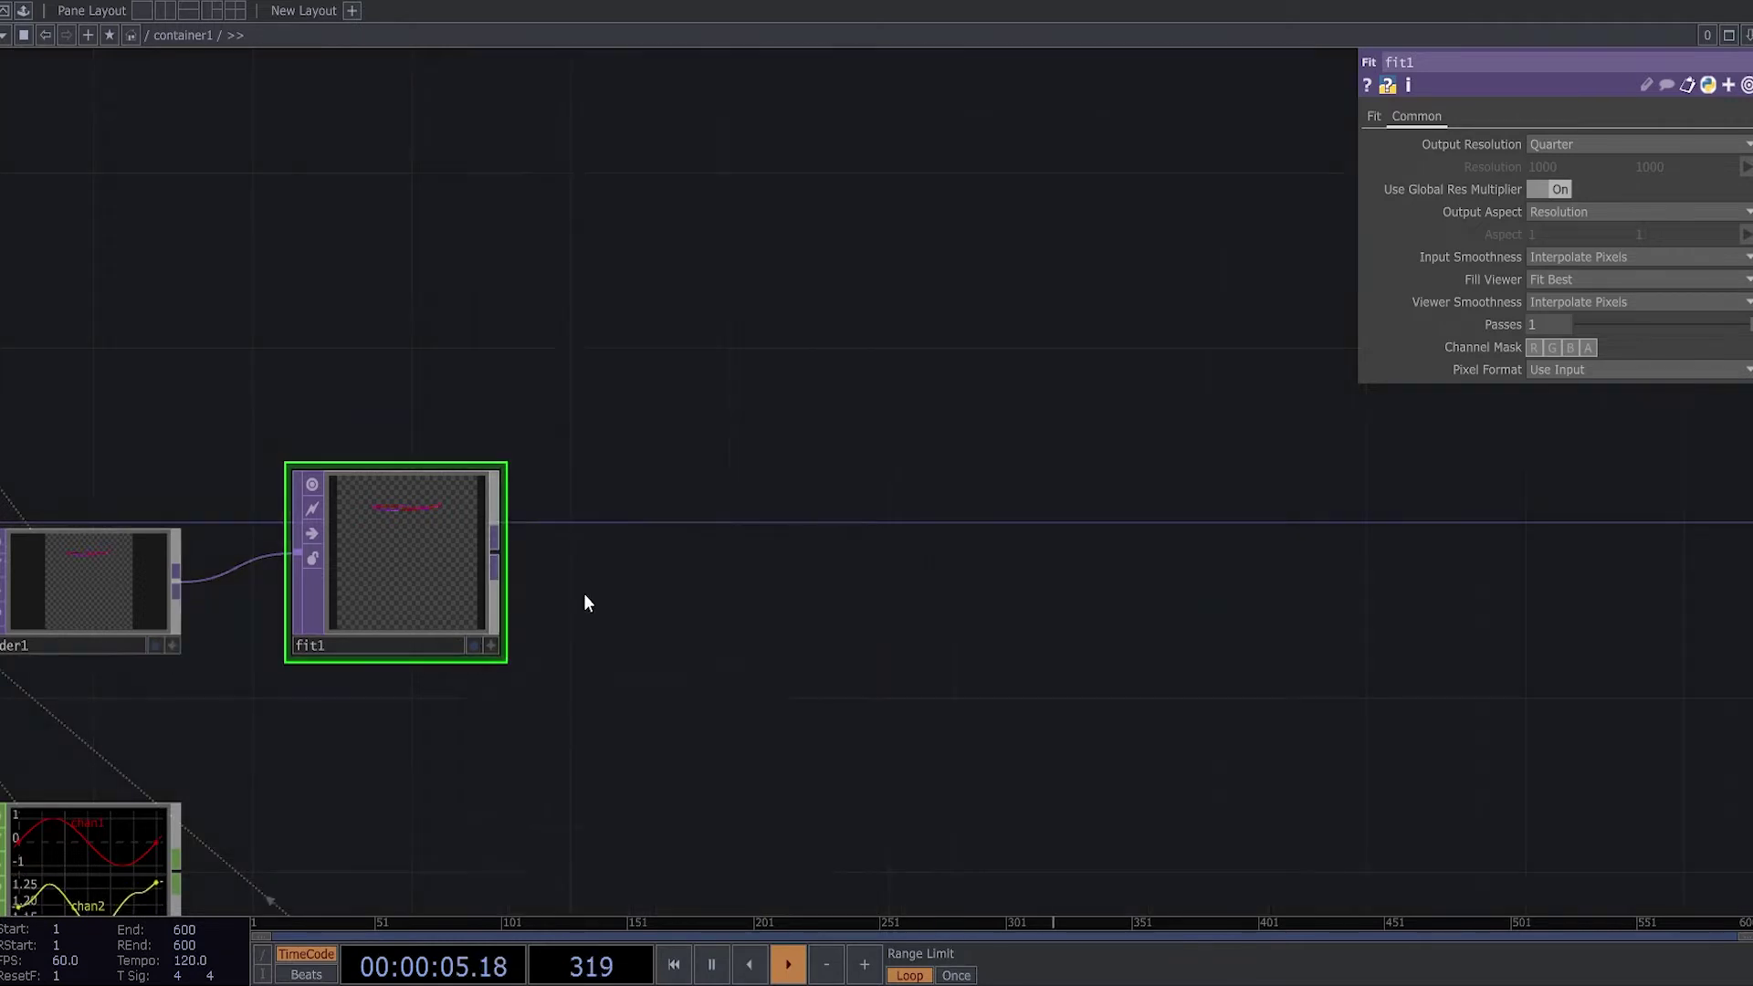
scroll(581, 589, down, 3)
key(Tab)
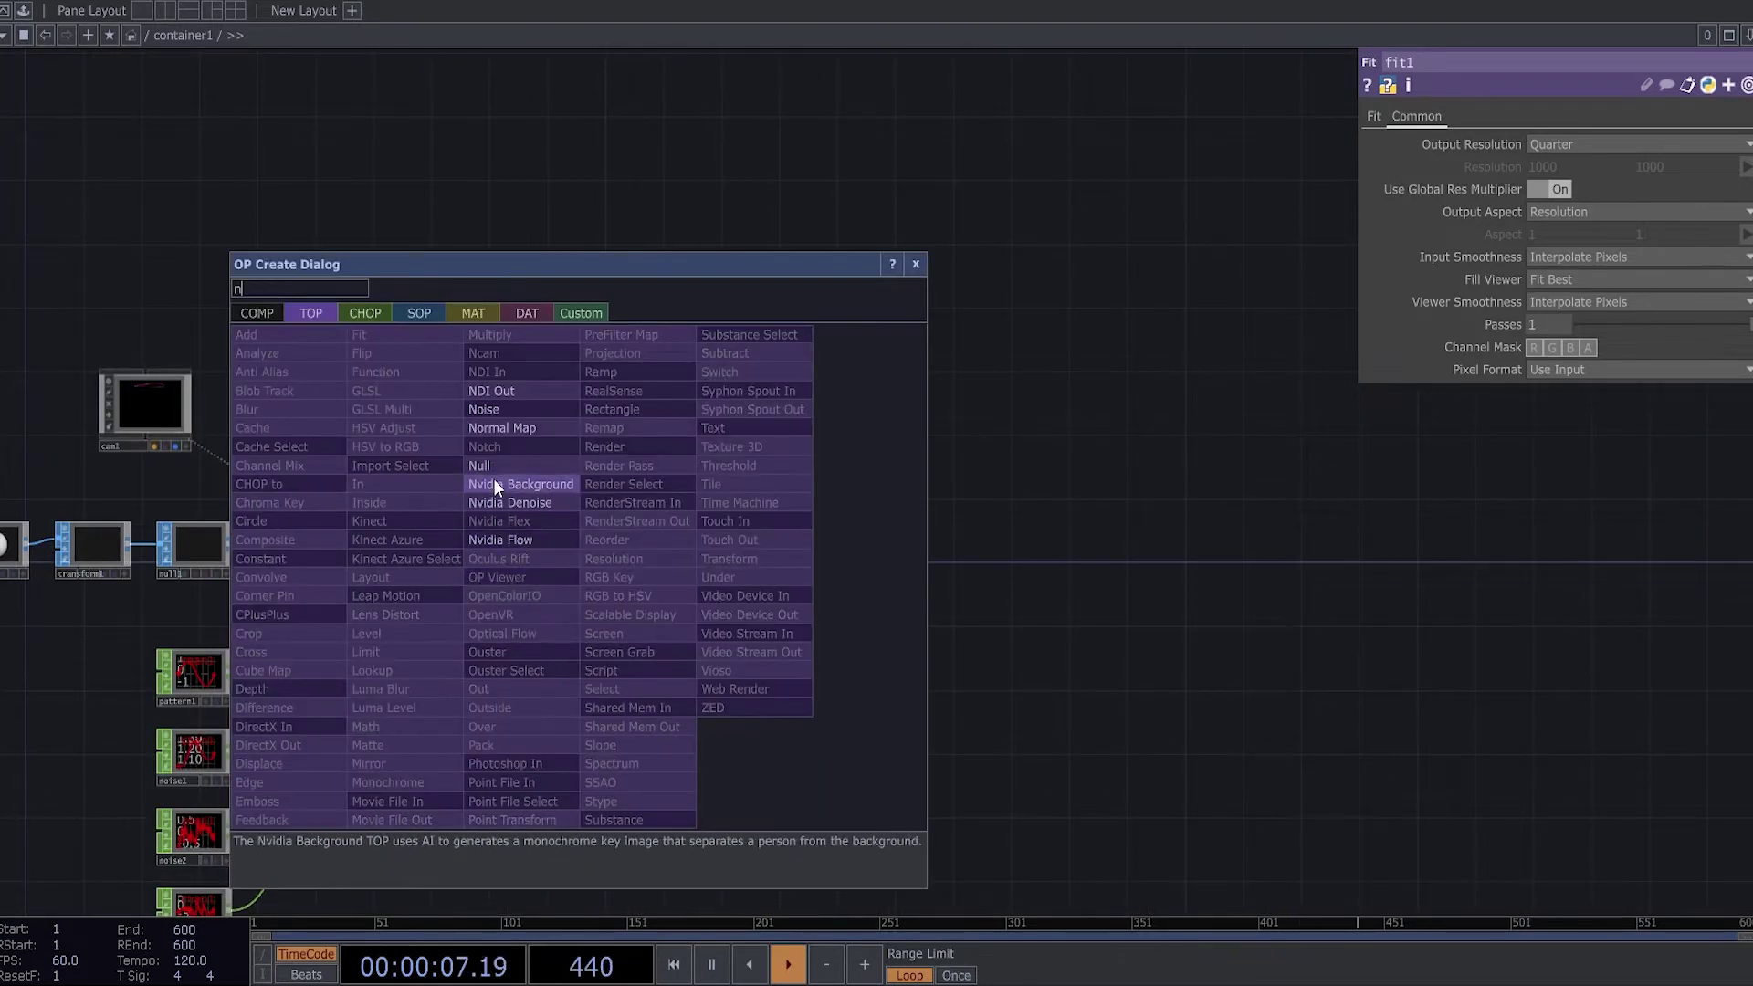
click(492, 467)
click(1623, 579)
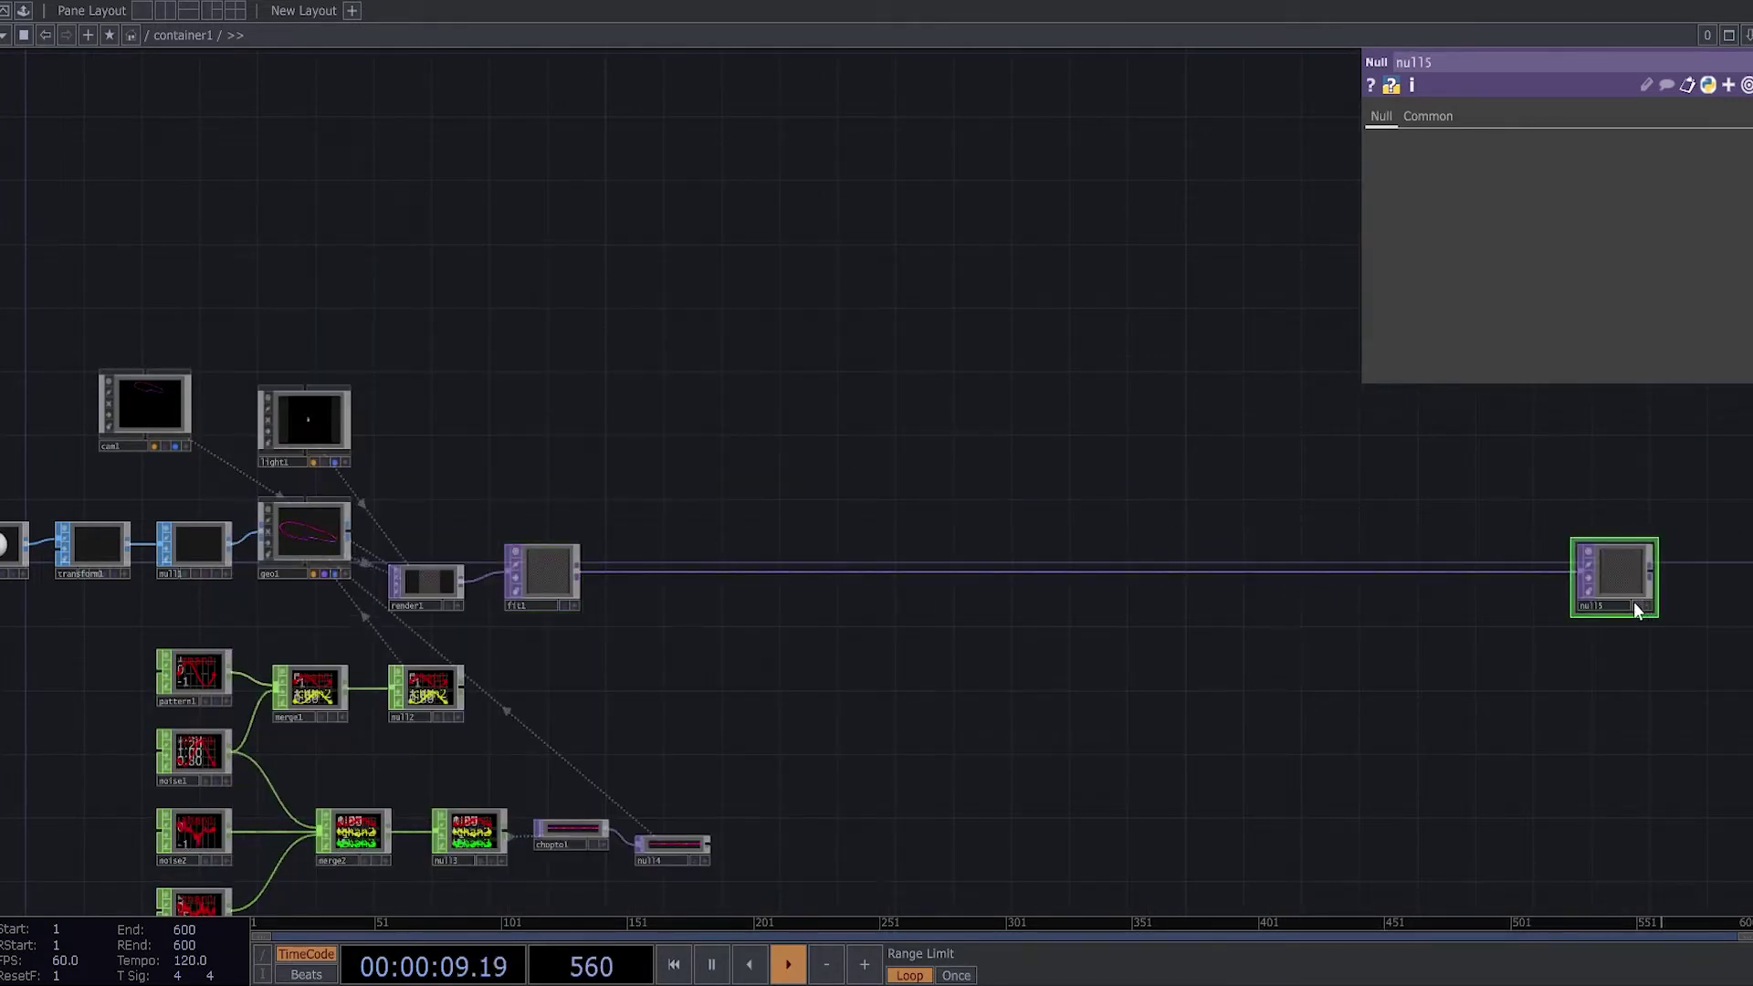
click(1635, 604)
Insert a Transform TOP on the wire between fit1 and null5.
scroll(742, 488, up, 3)
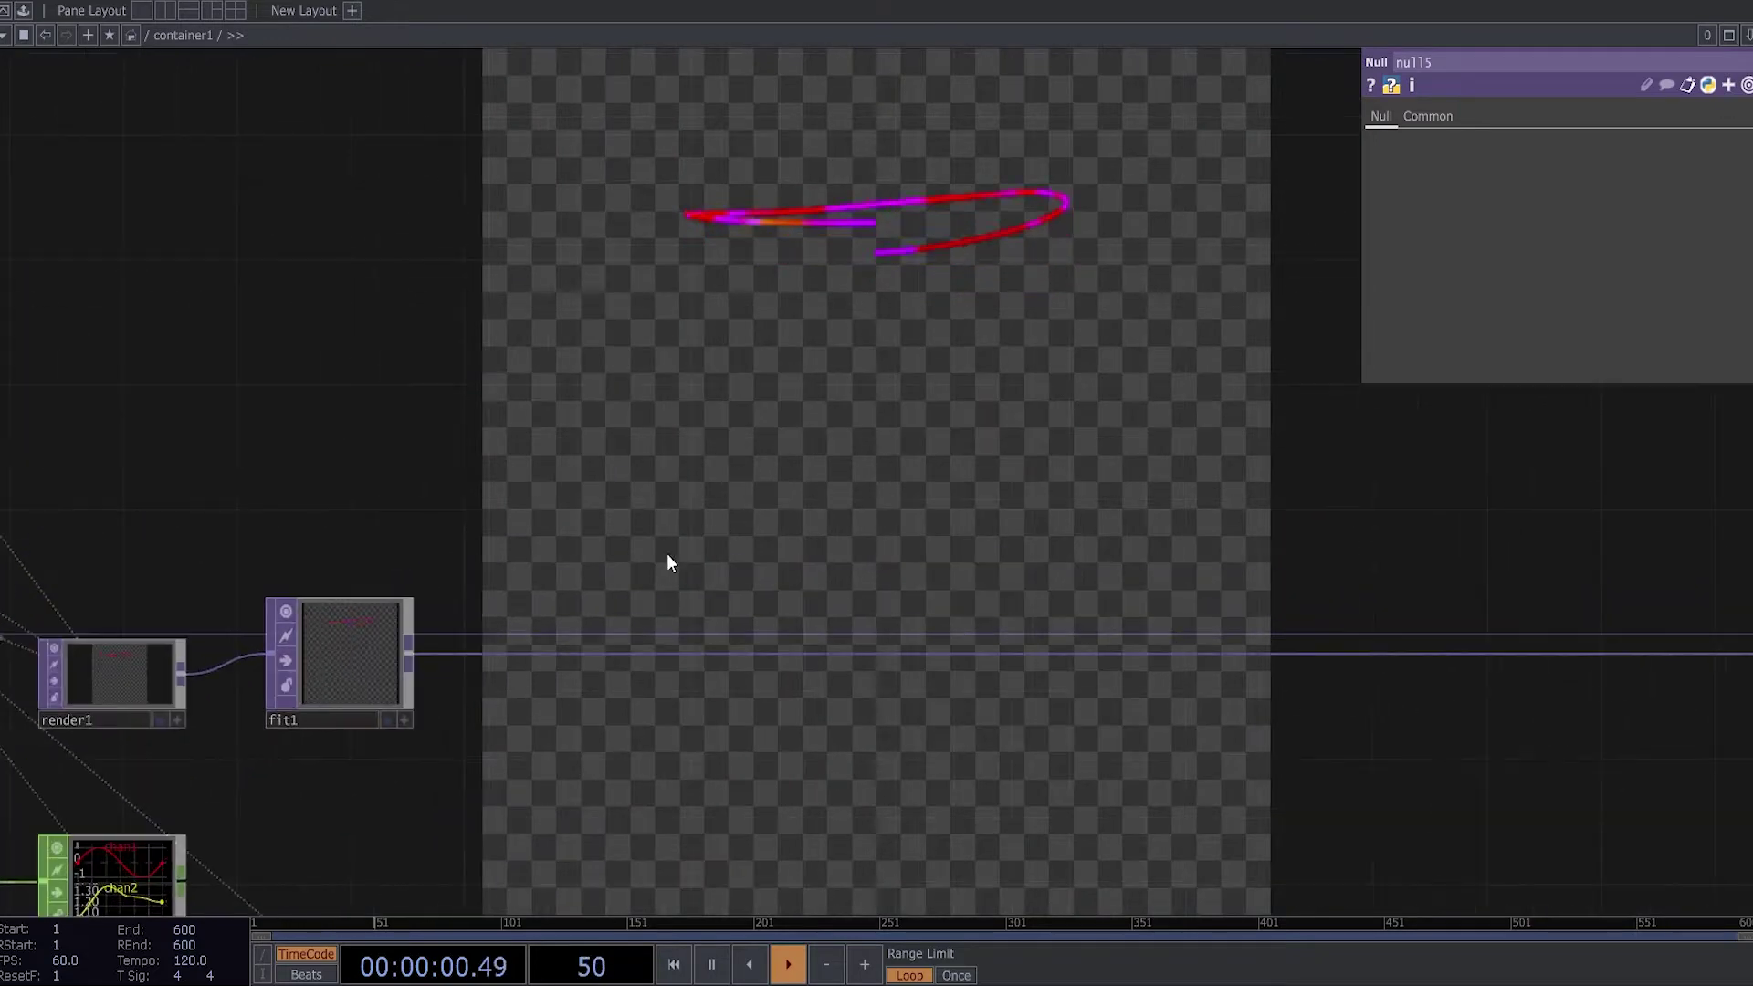
right_click(477, 653)
click(489, 640)
text(tra)
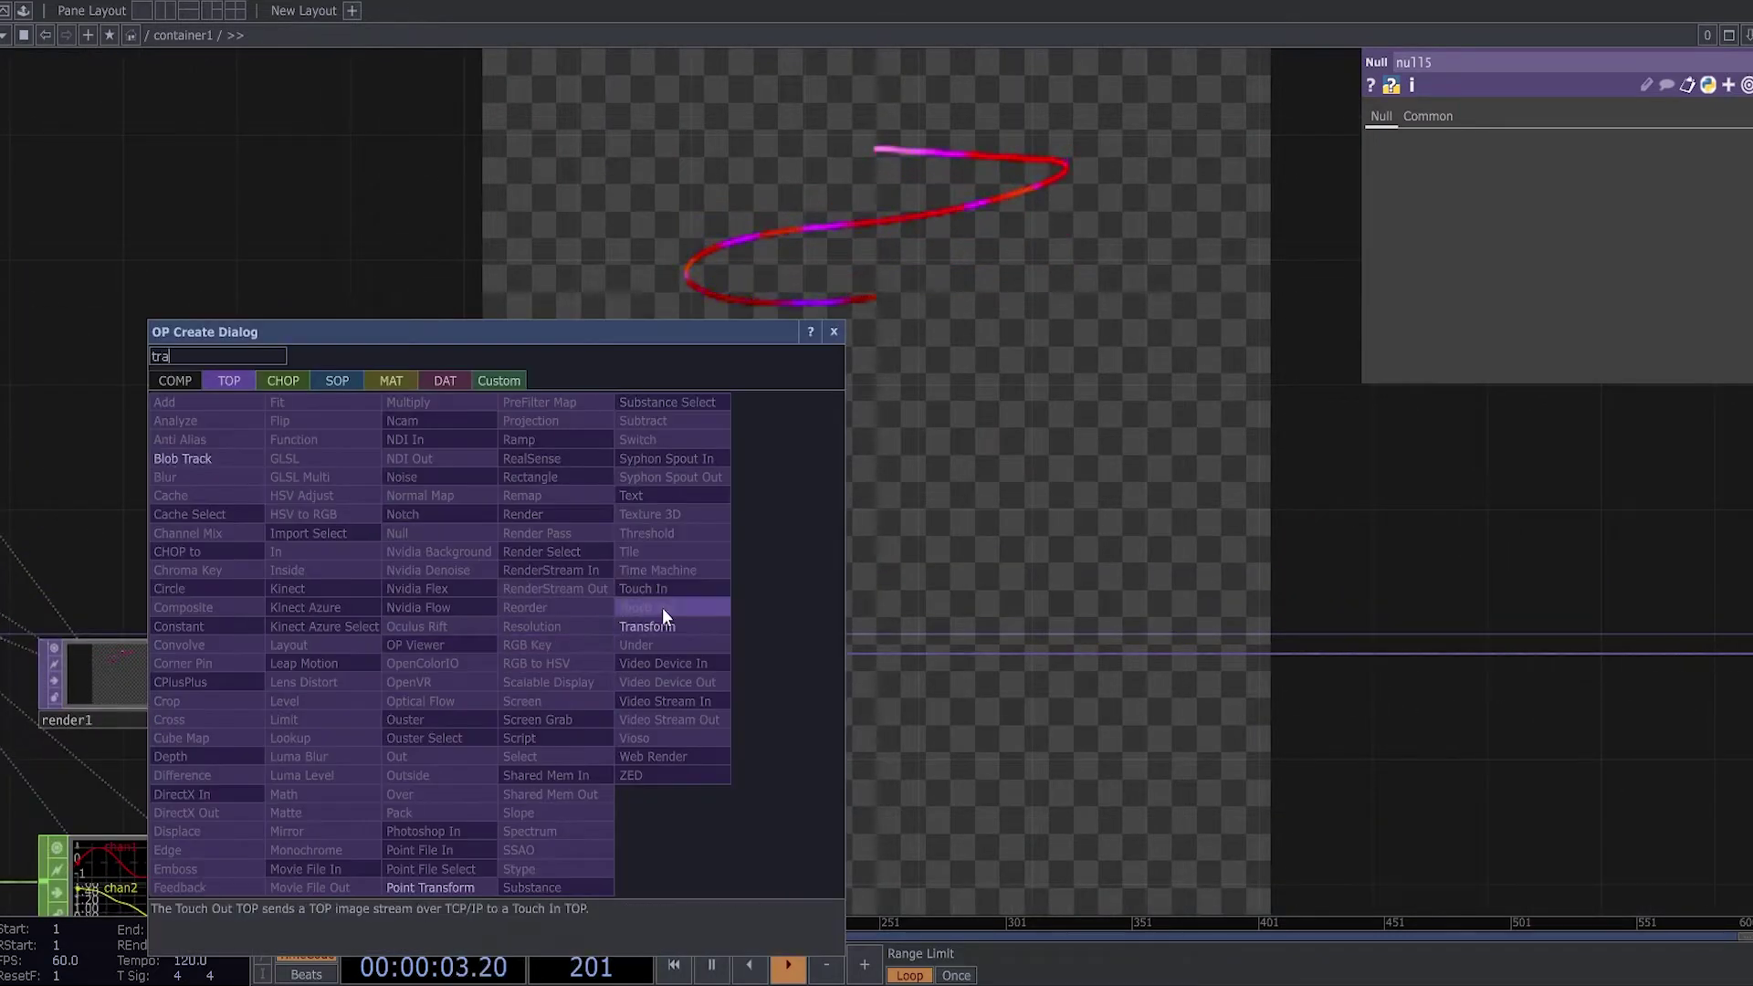
click(659, 626)
click(541, 687)
Insert a Feedback TOP on the wire after transform2, placing it above the main chain.
right_click(691, 654)
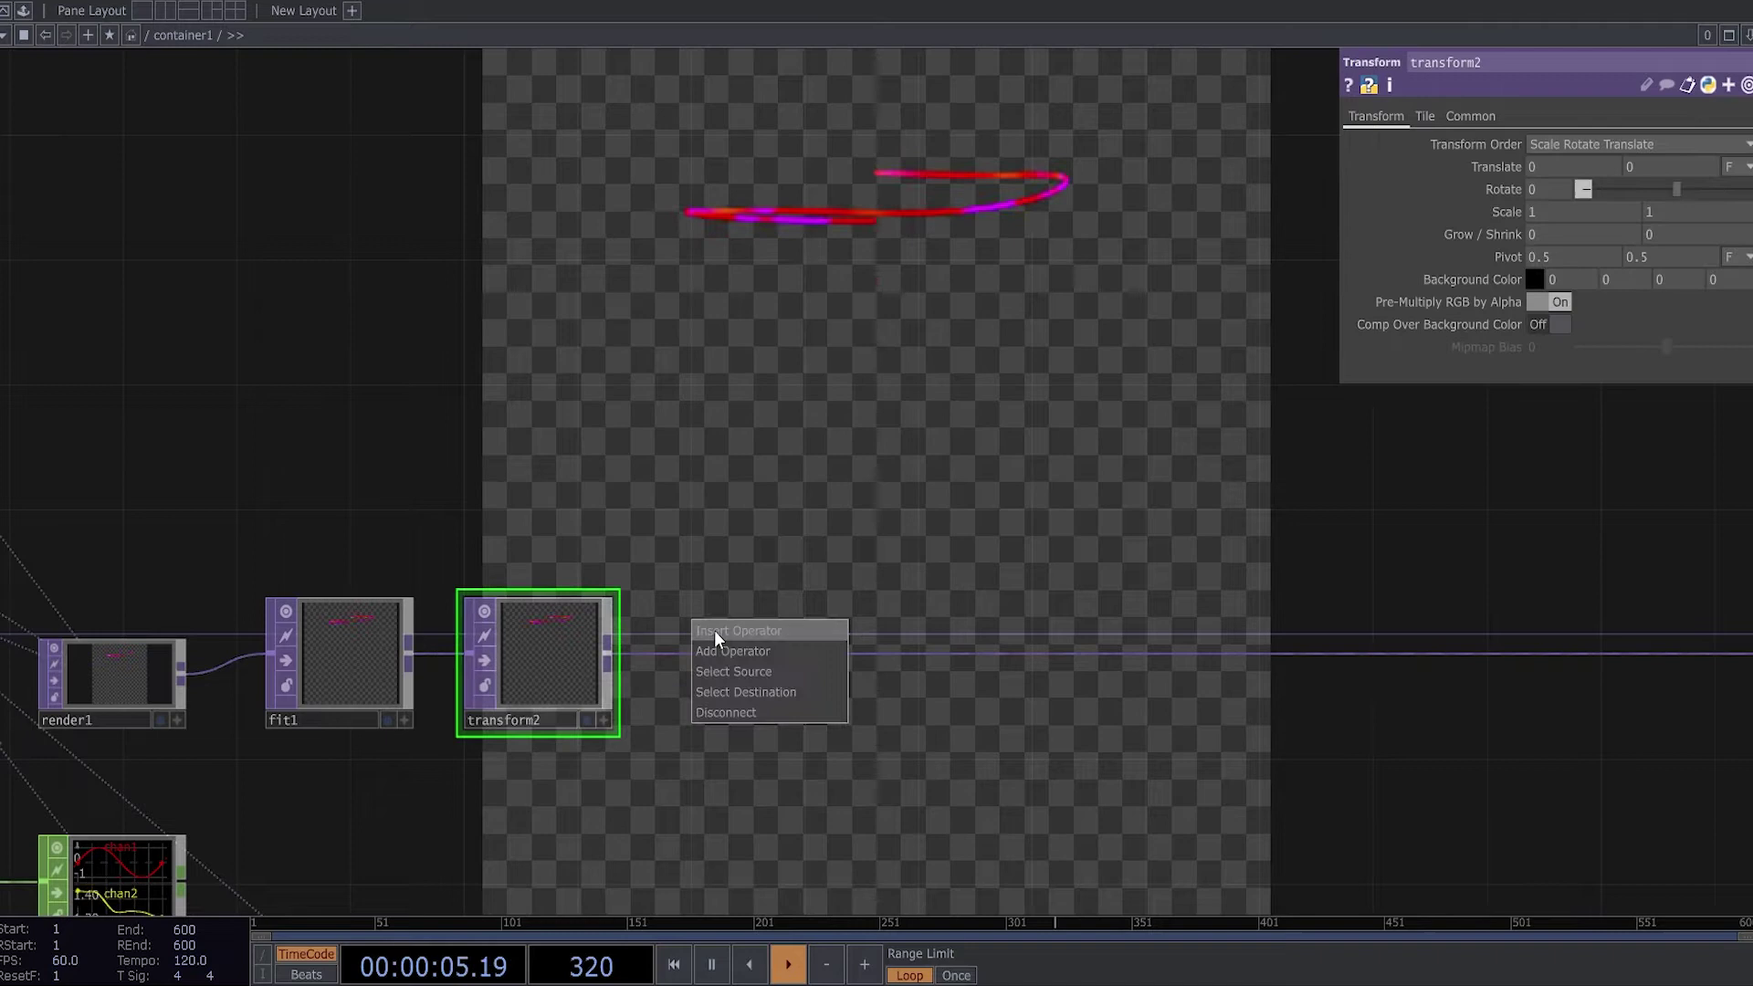
click(714, 630)
text(fere)
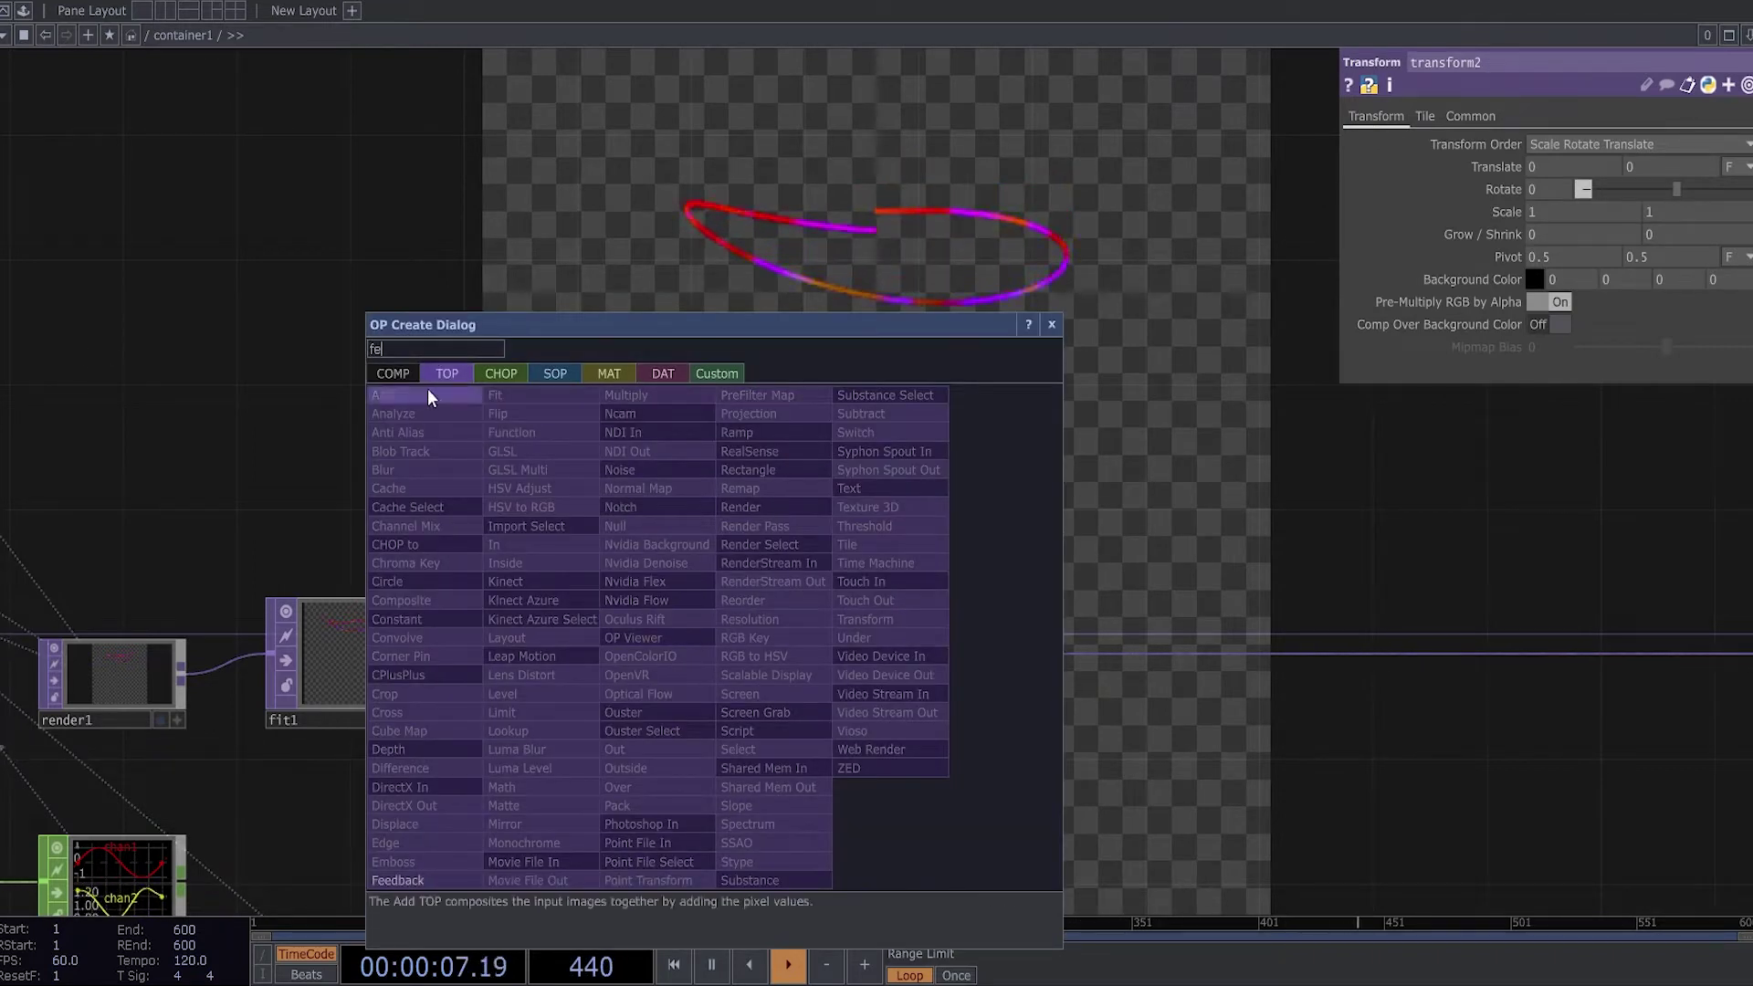
key(Return)
click(679, 315)
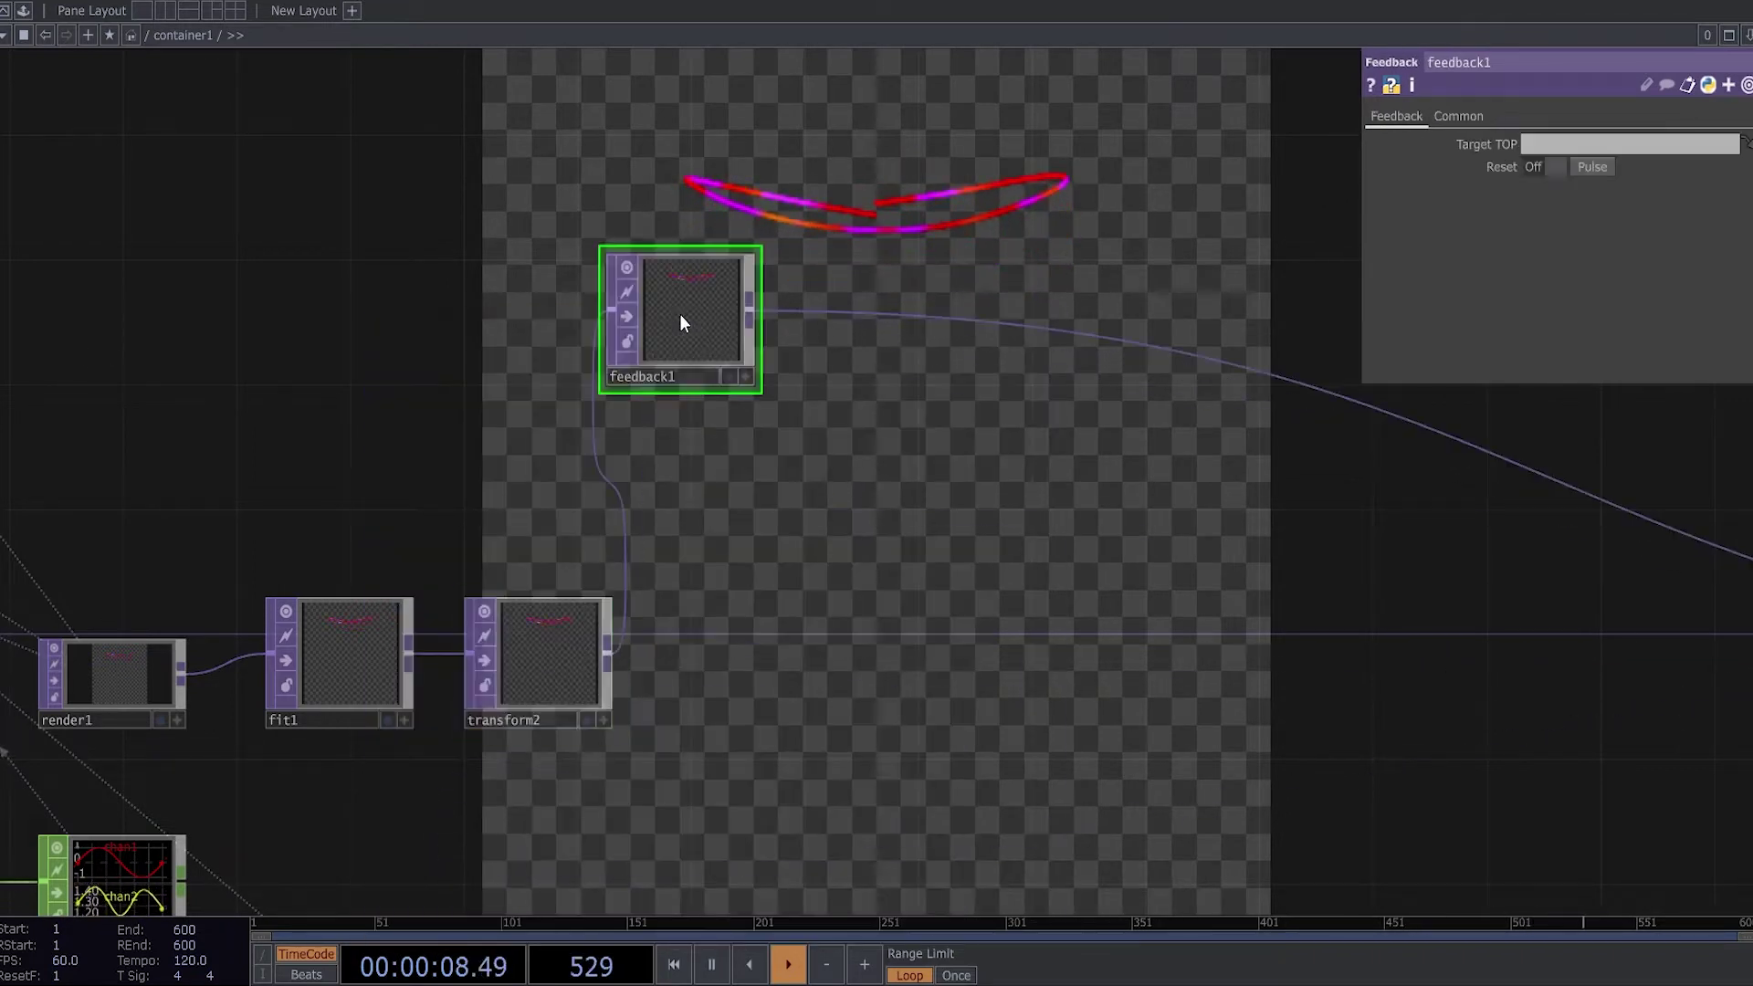
Insert another Transform TOP on the wire after feedback1.
right_click(923, 315)
click(946, 288)
click(1109, 285)
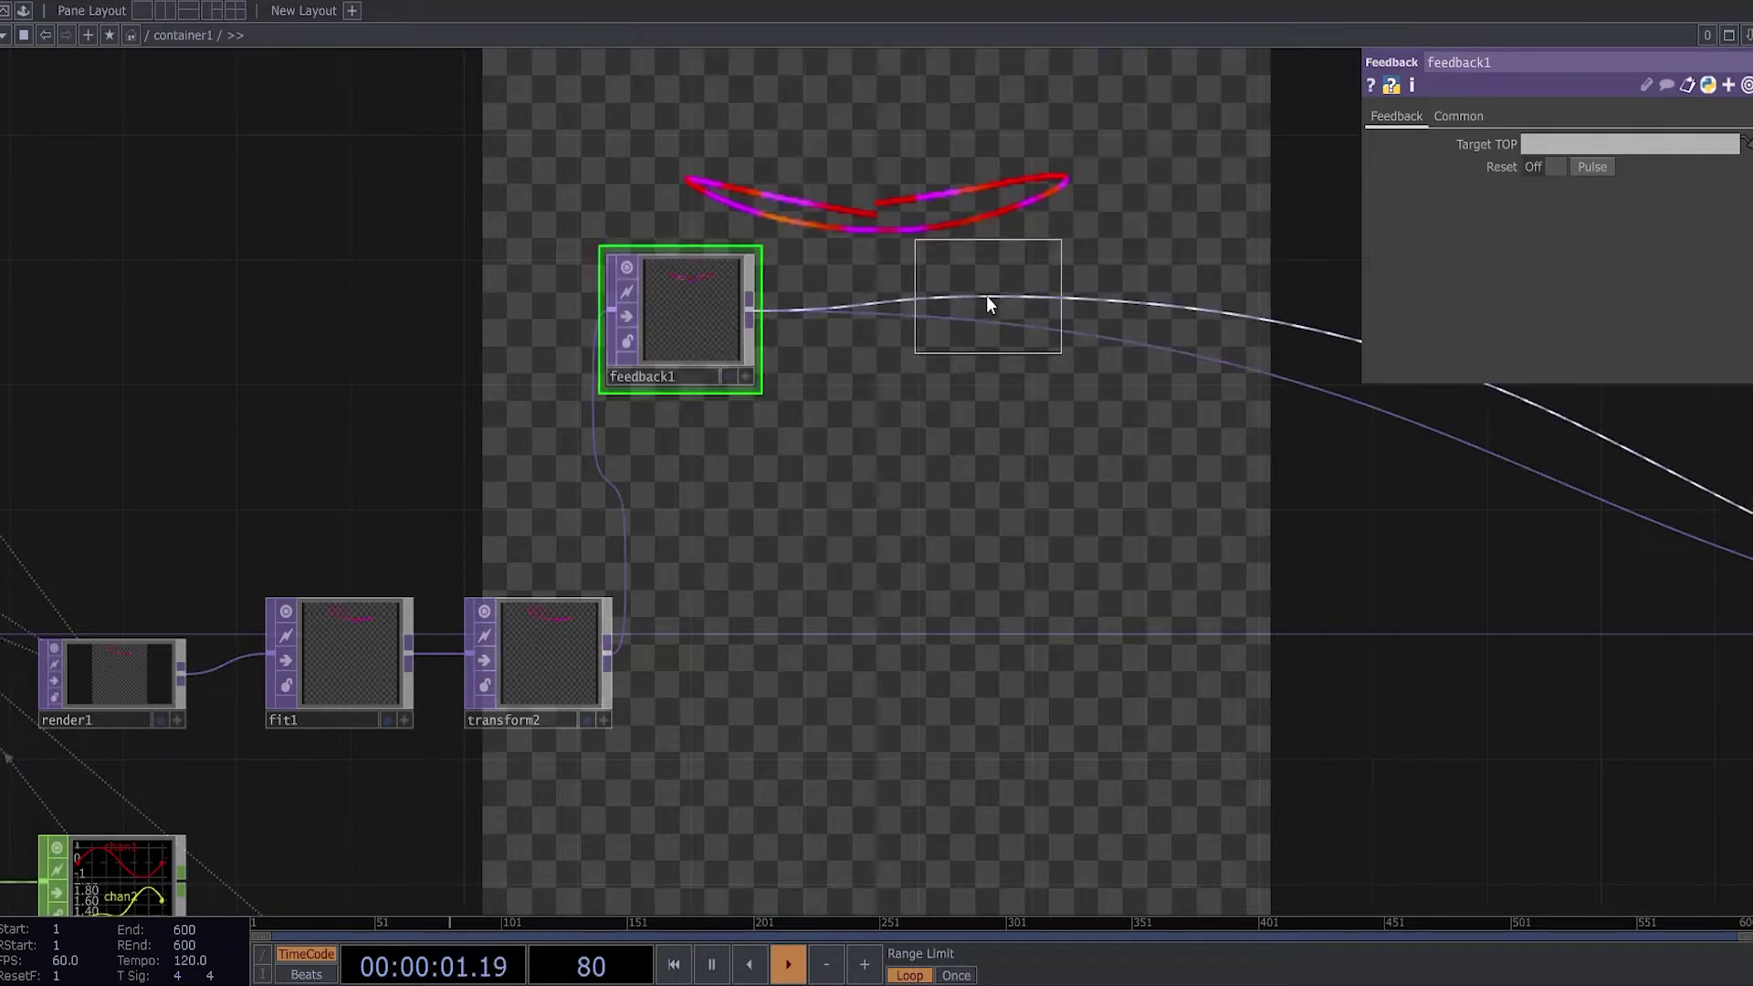
click(987, 301)
Insert a Composite TOP after transform3, connect transform2 as its second input, and set its Operation to Over.
right_click(1170, 283)
click(1198, 265)
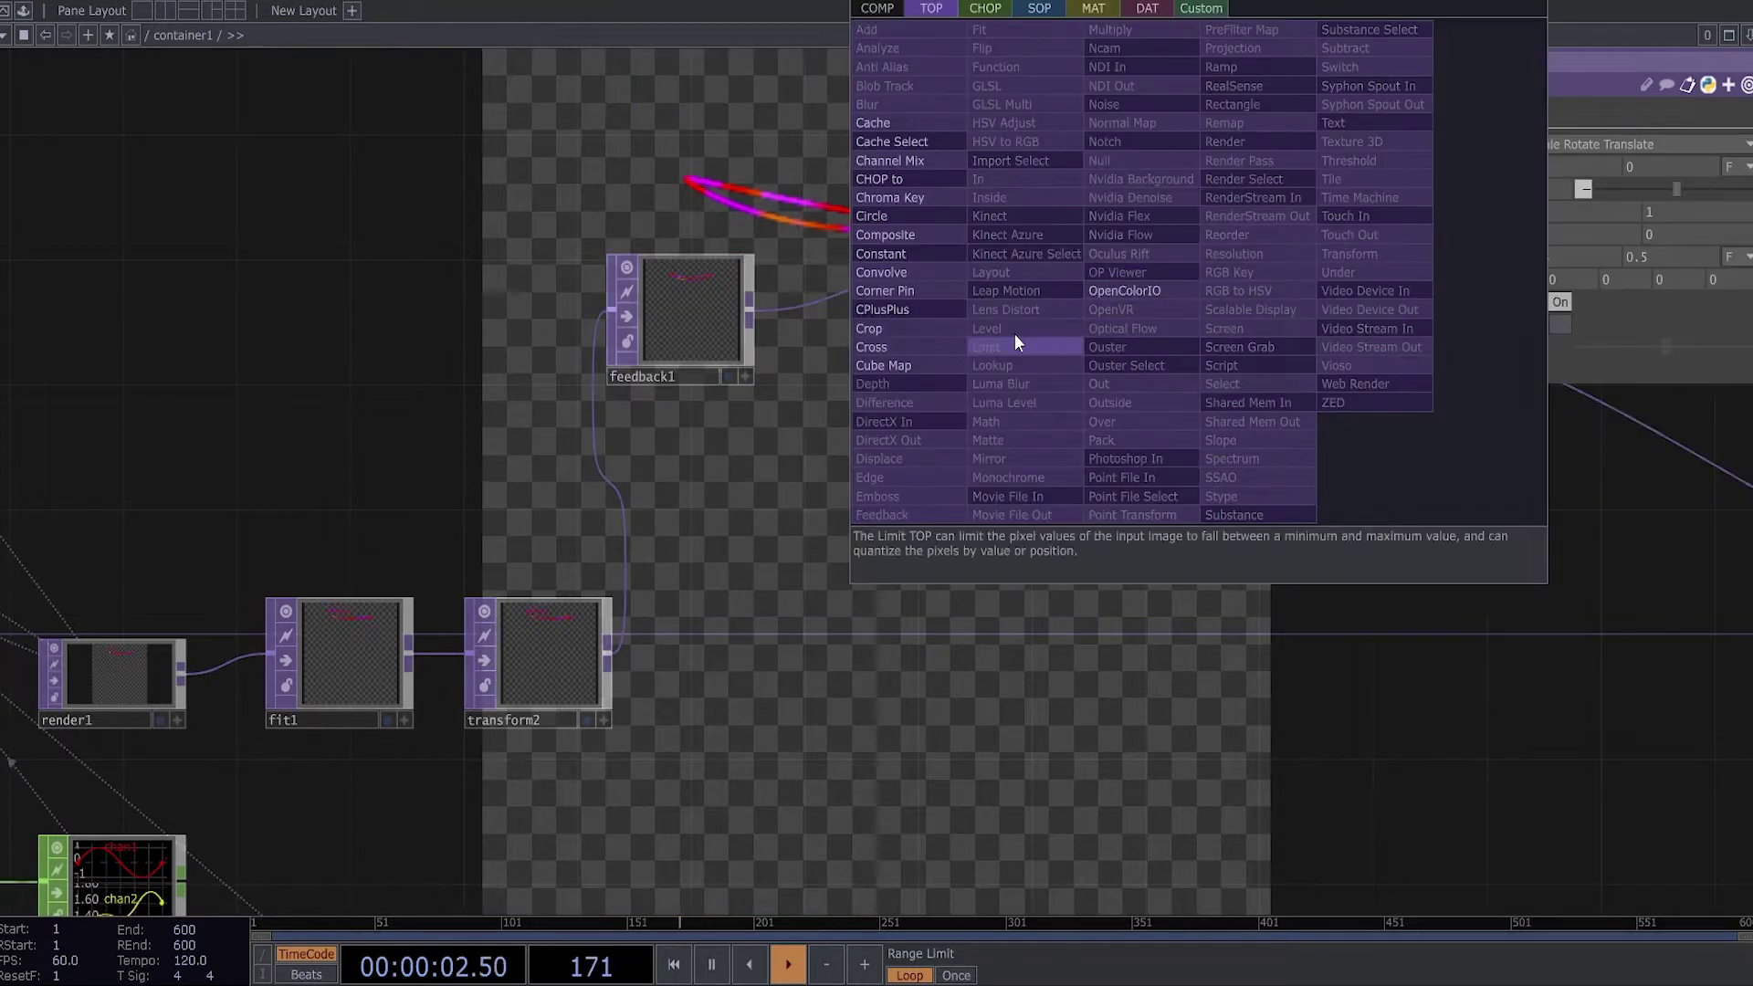
click(904, 235)
click(1091, 671)
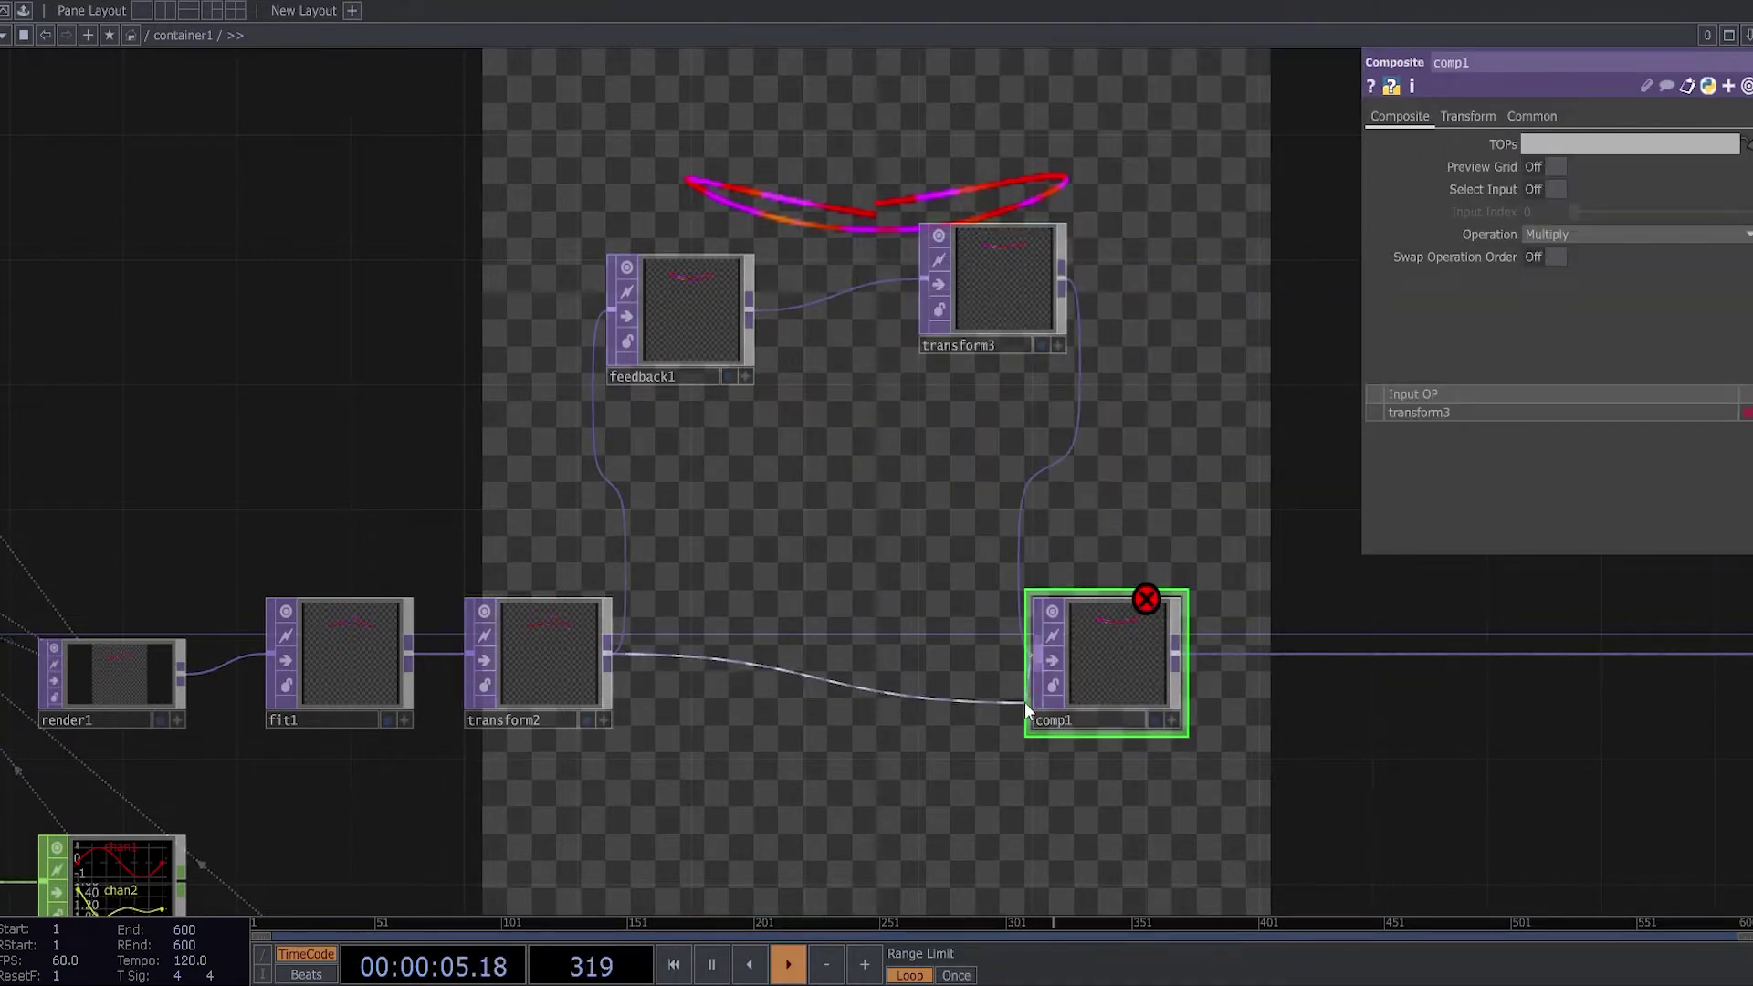
click(1677, 235)
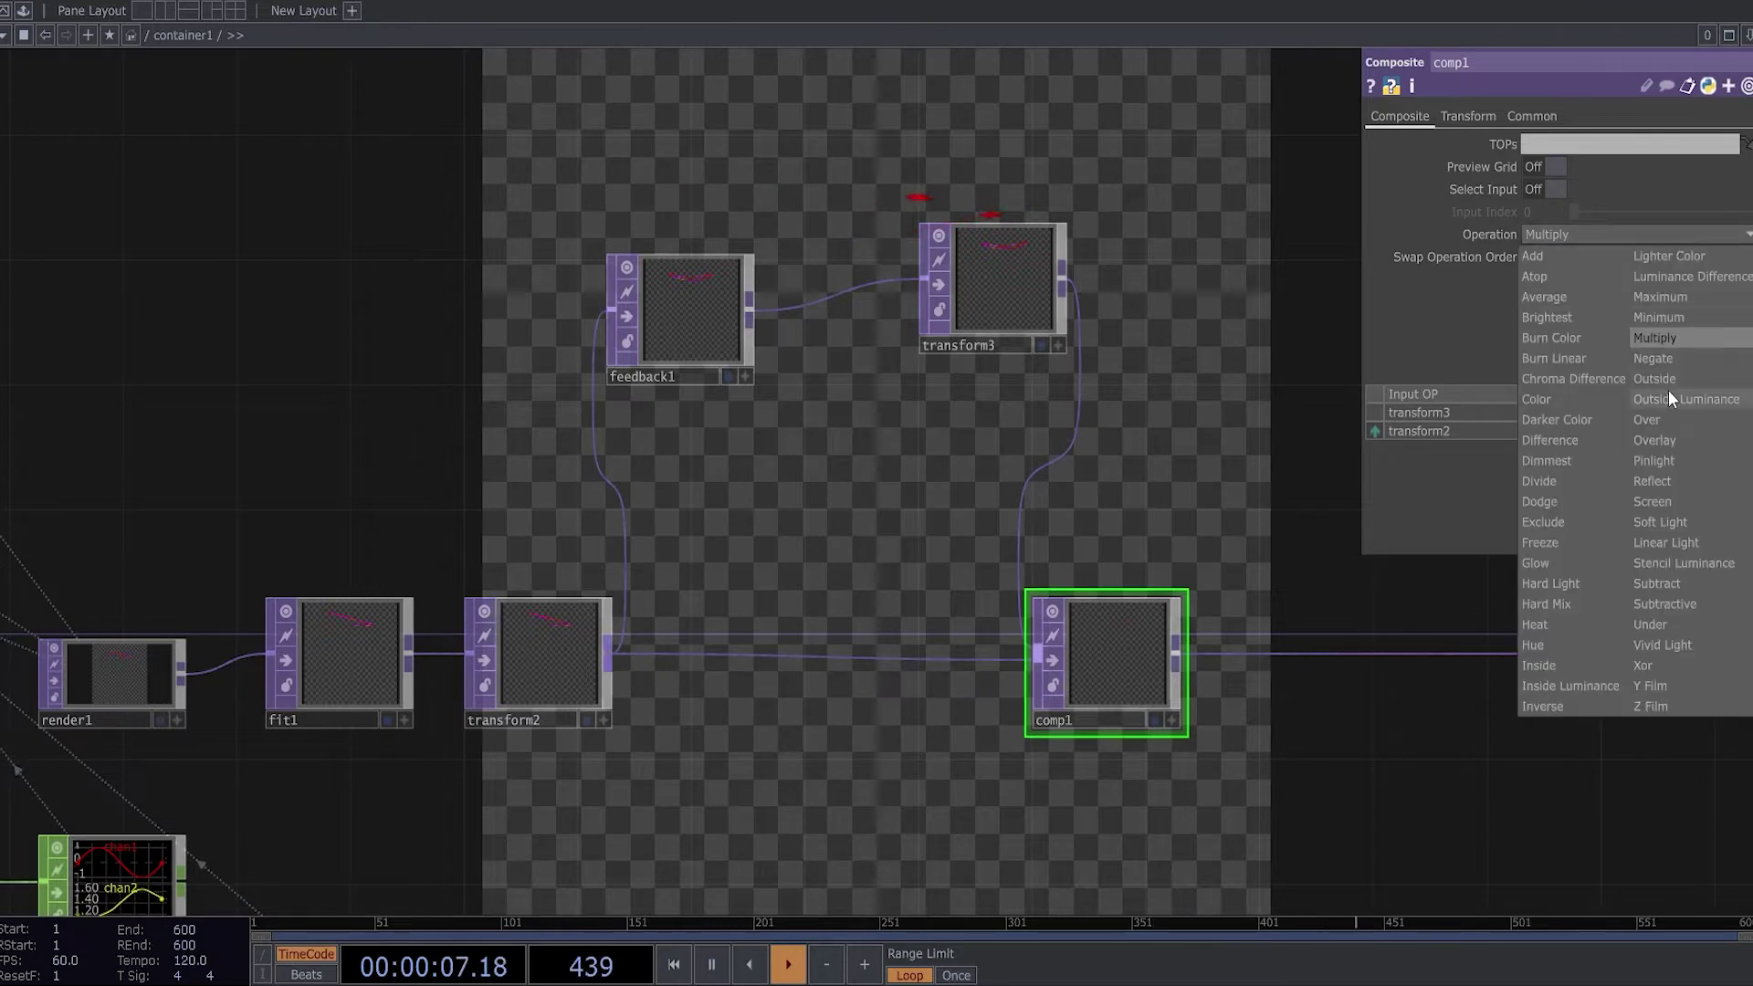
click(1660, 422)
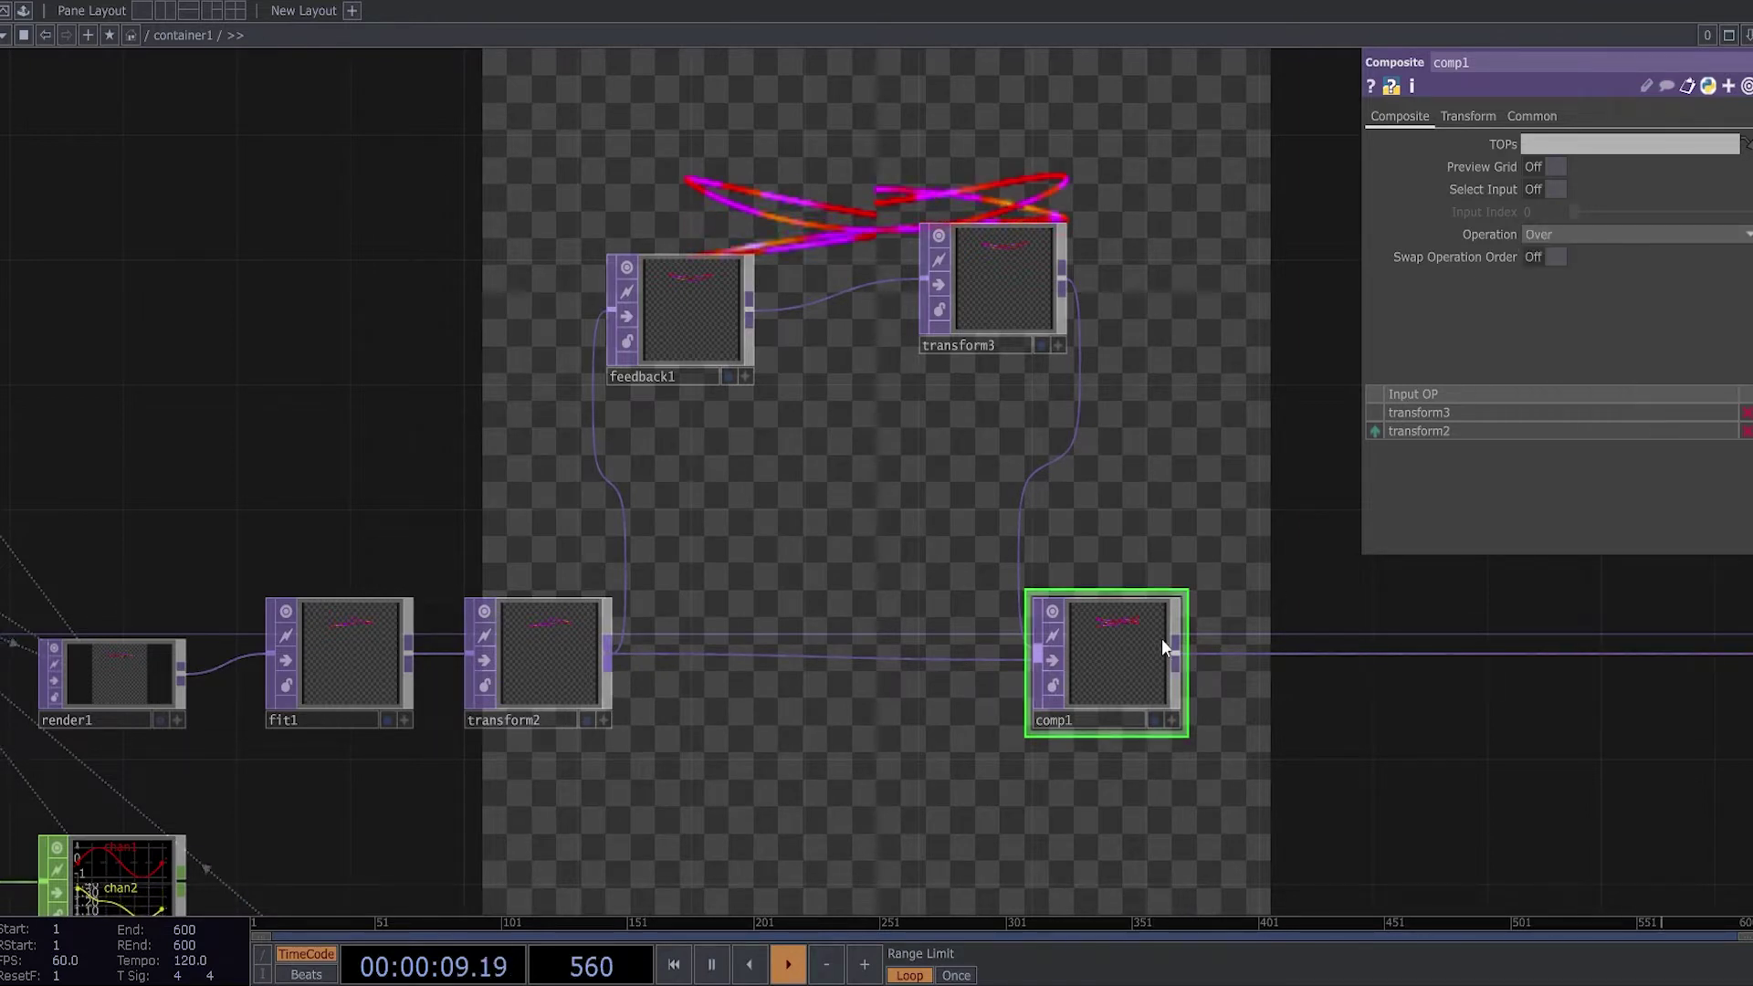
Set comp1 as feedback1's Target TOP and set transform3's vertical Translate to -0.002.
drag(1162, 638, 703, 290)
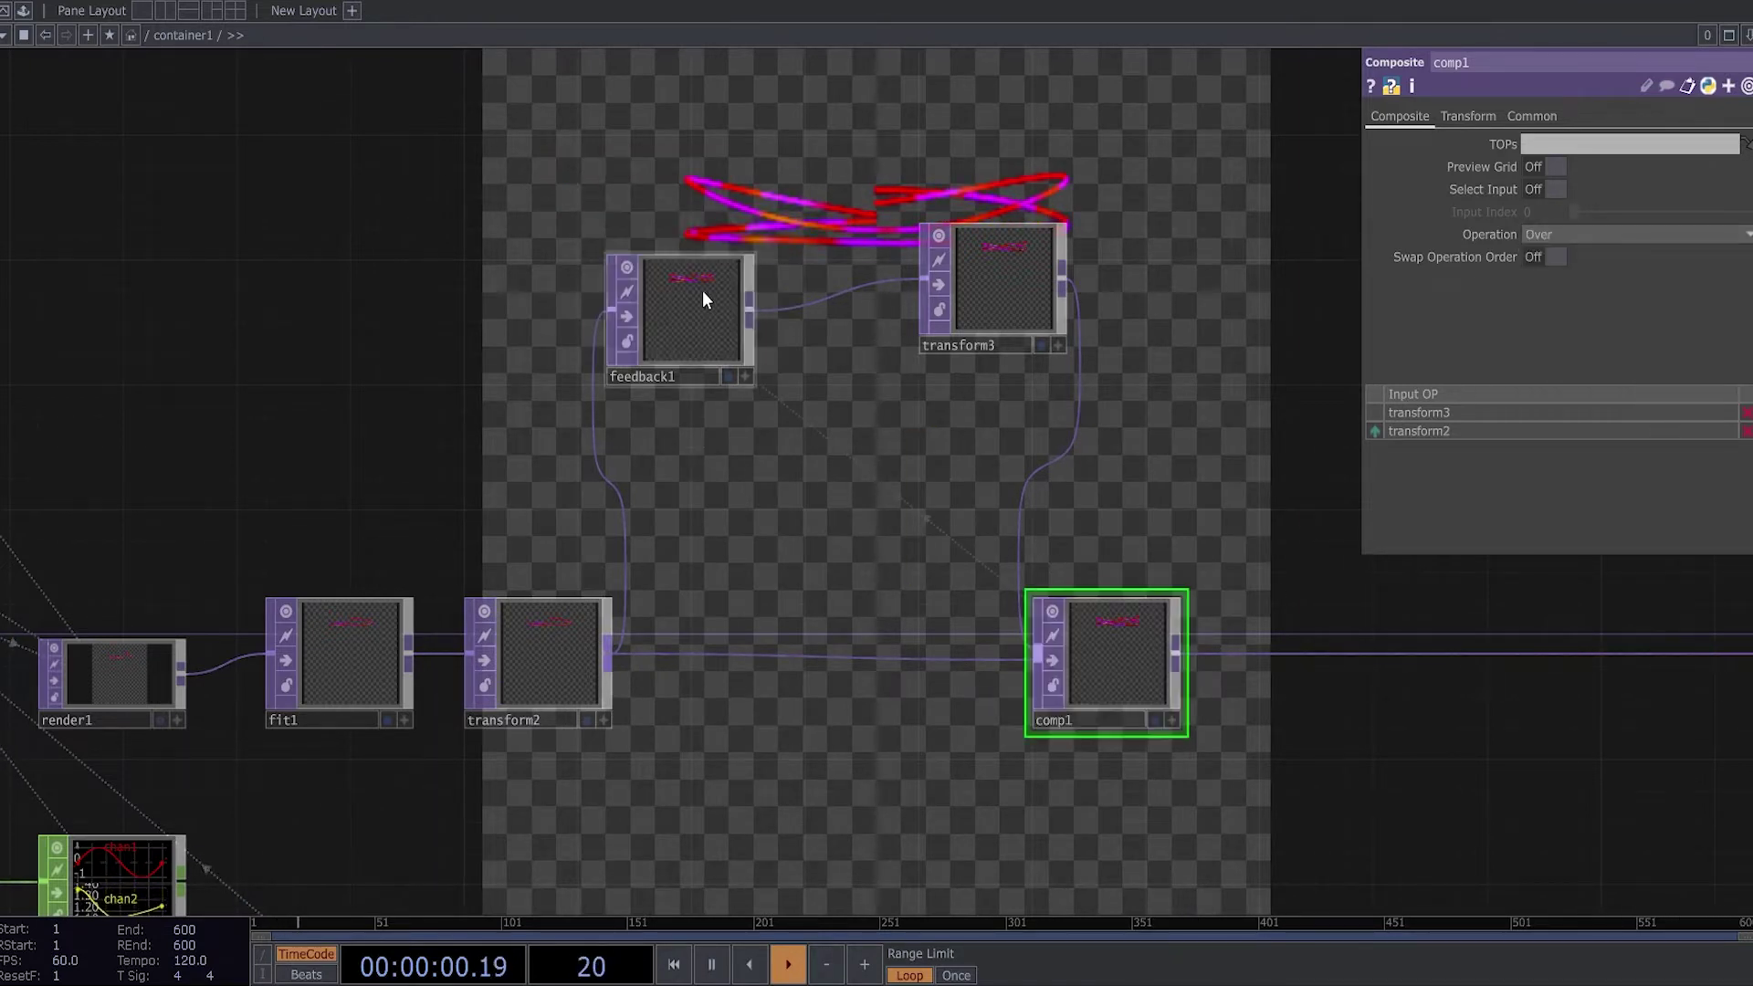
click(1009, 301)
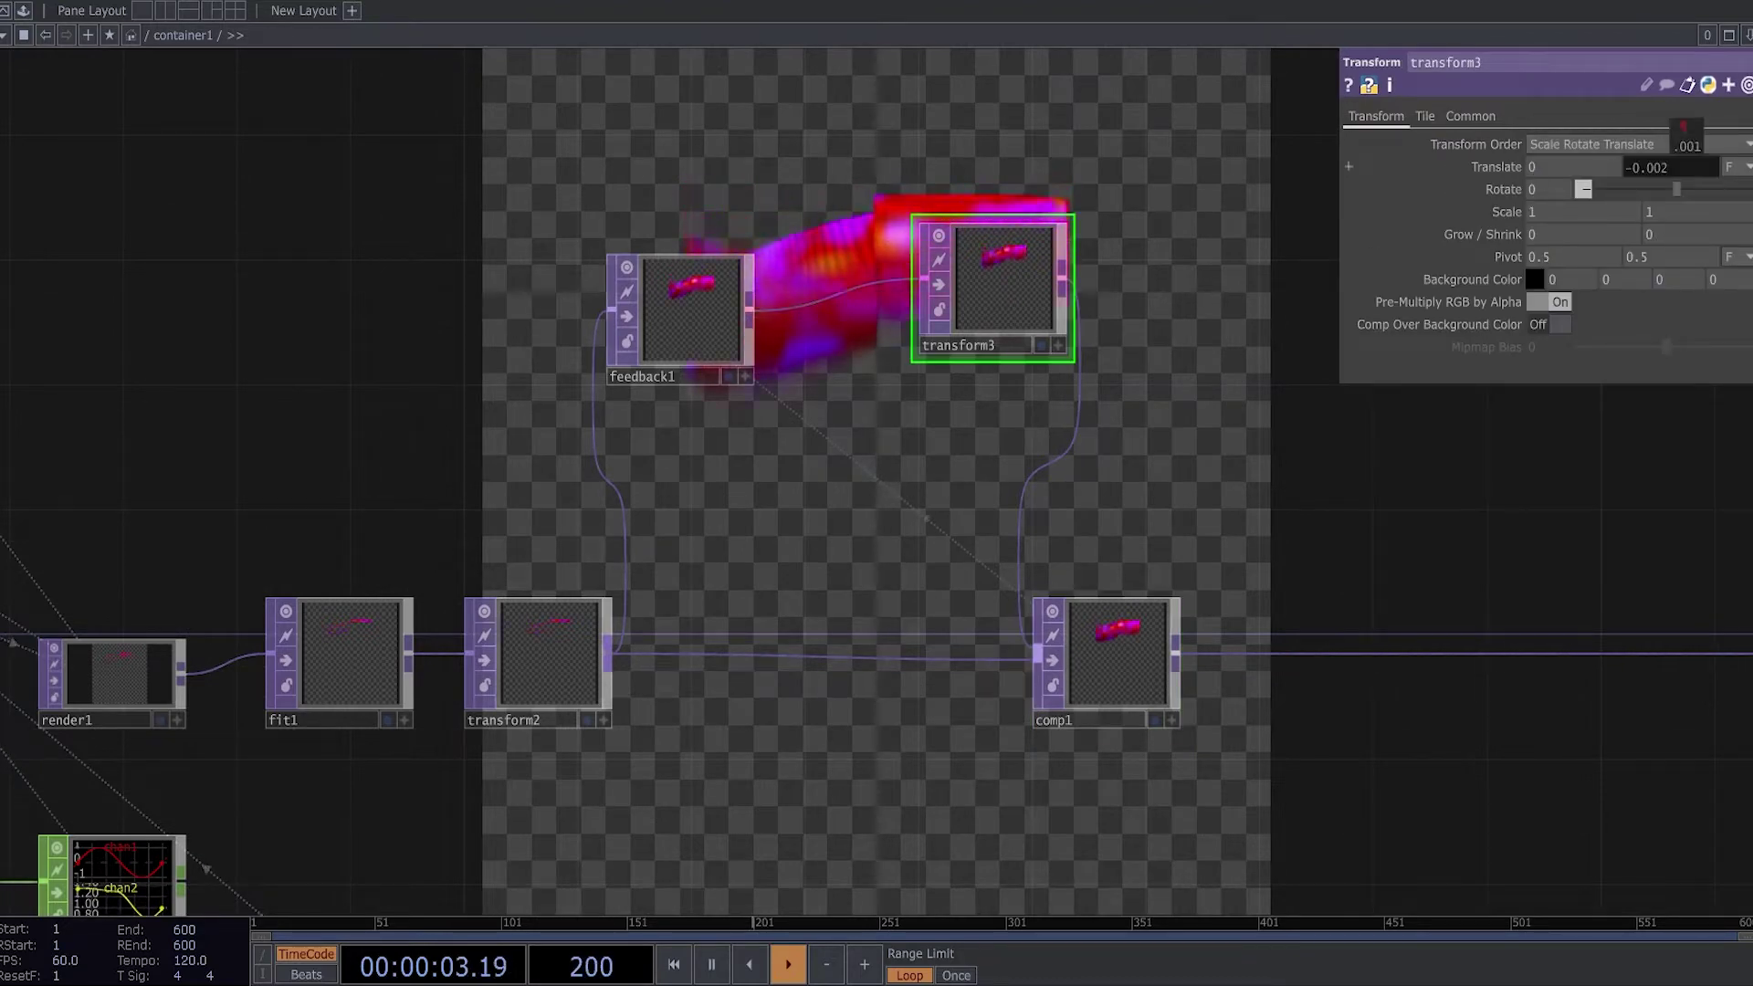
mouse_move(1131, 332)
mouse_down()
mouse_move(996, 576)
mouse_move(747, 402)
mouse_move(880, 325)
mouse_move(1142, 322)
mouse_up()
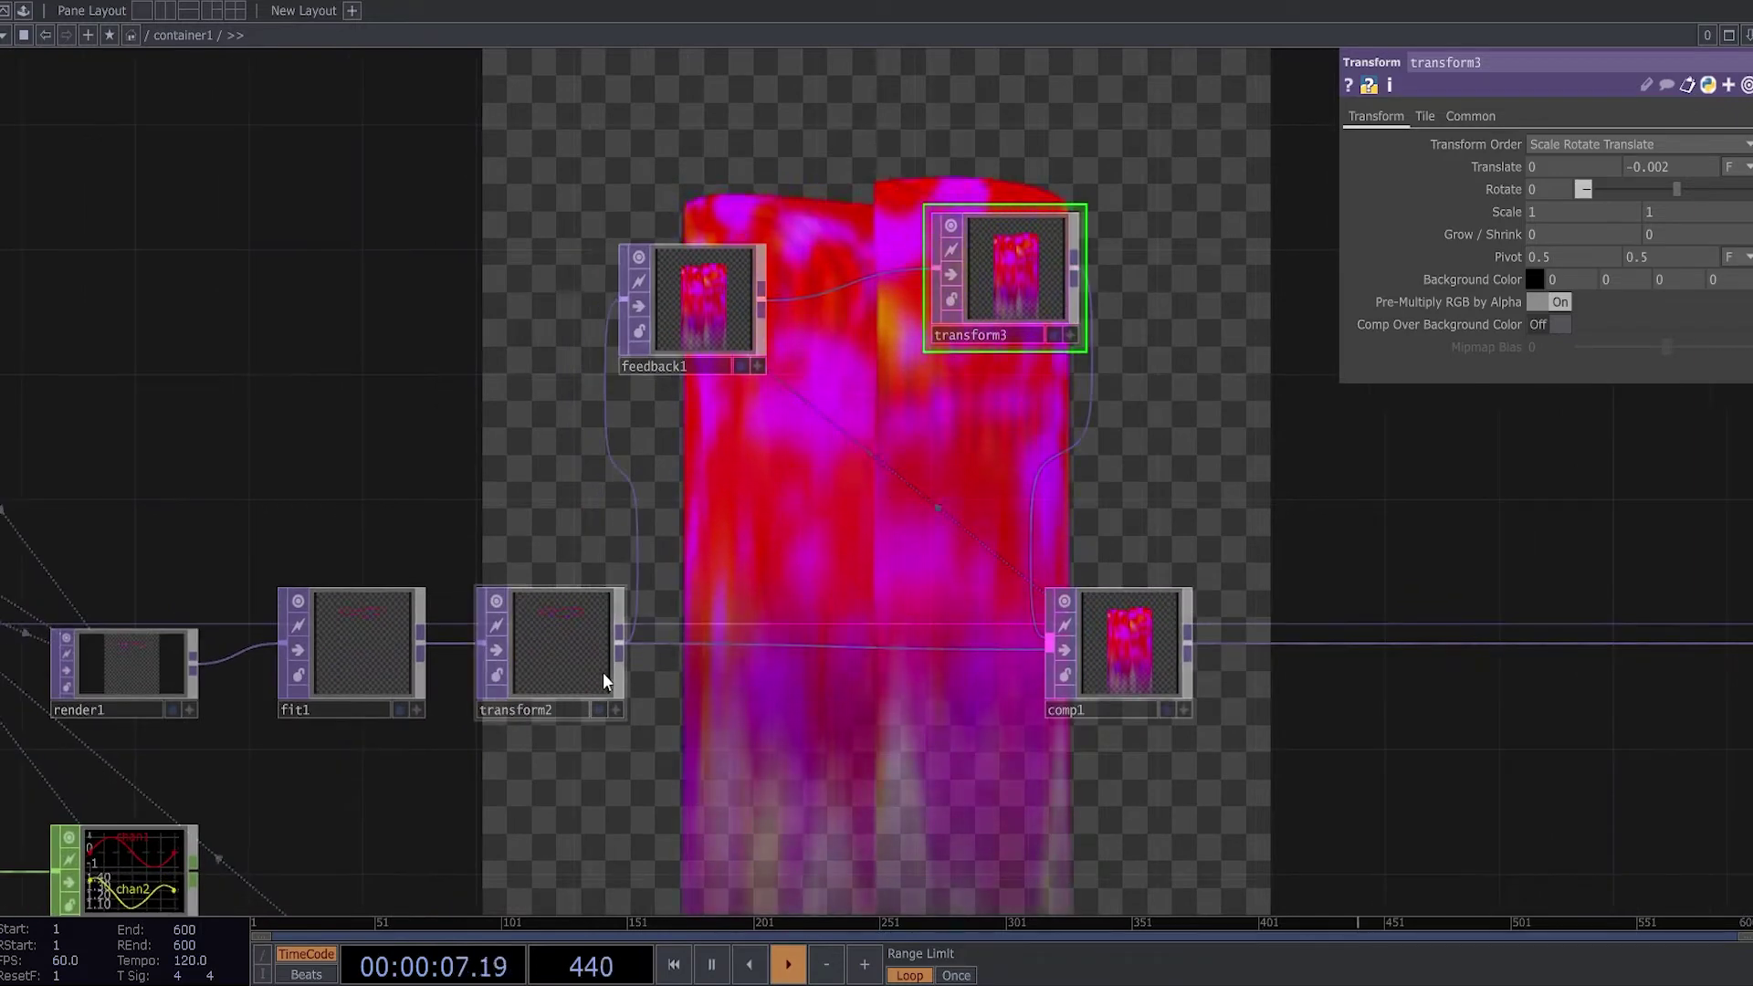
Set transform3's Input Smoothness to Nearest Pixel.
drag(966, 489, 596, 698)
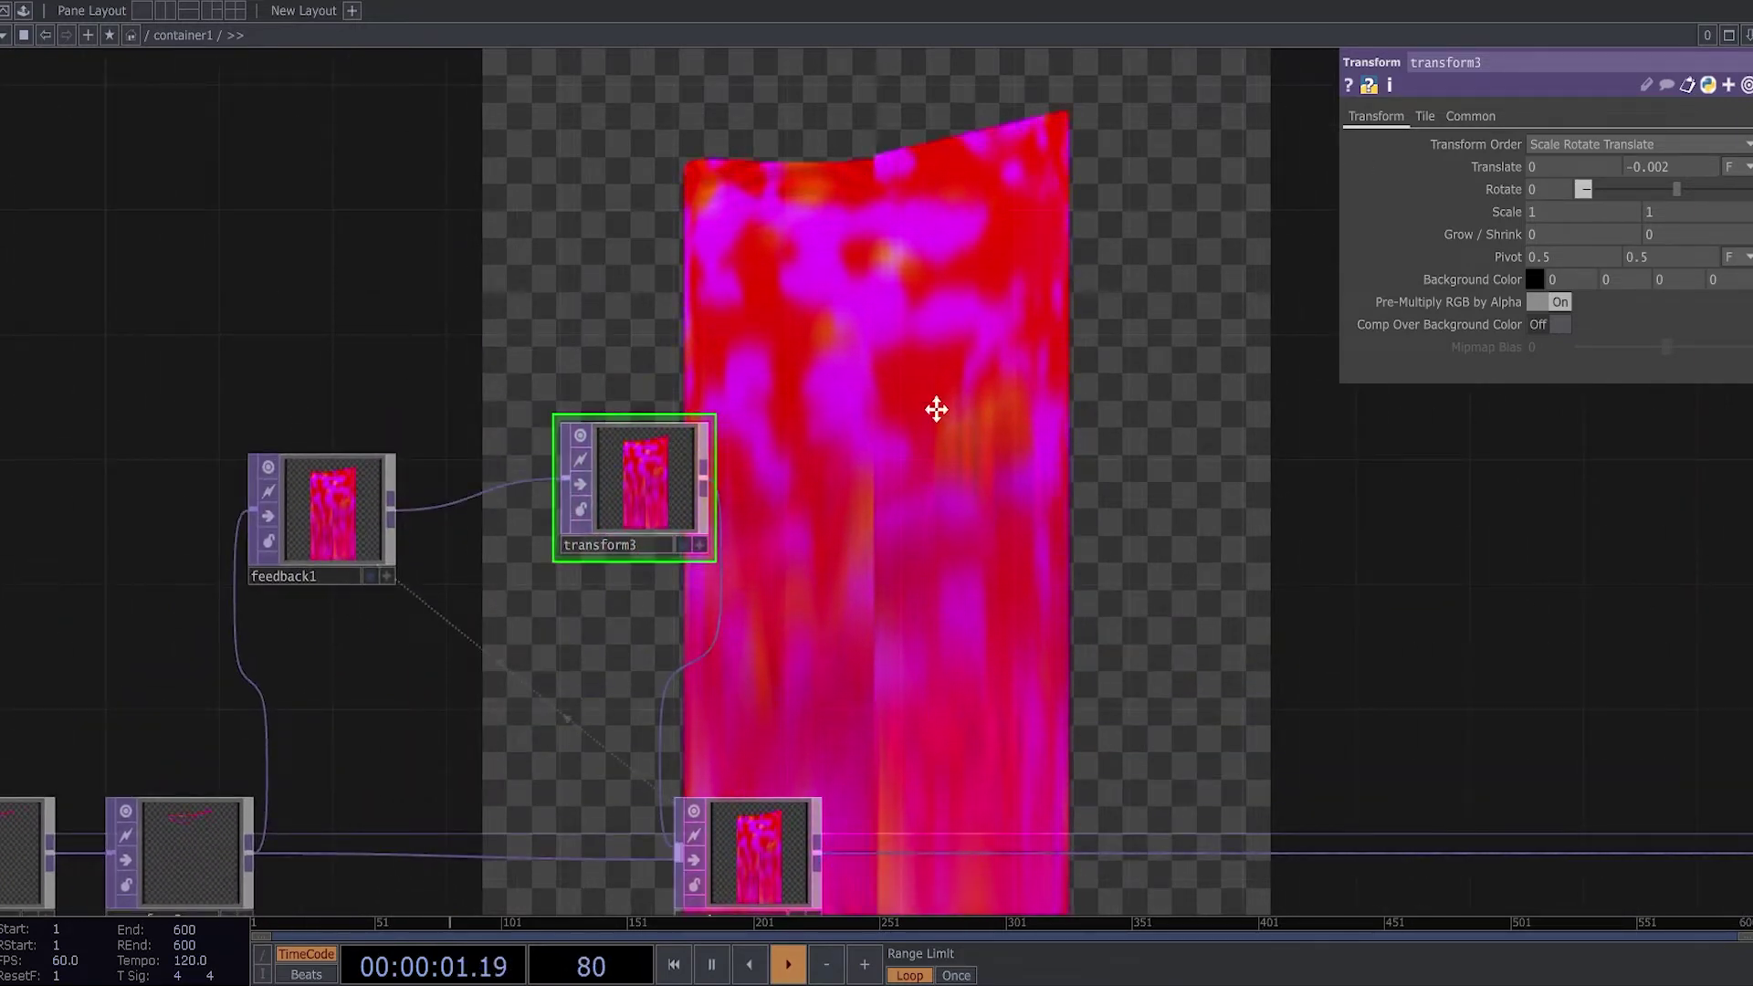
drag(937, 409, 993, 250)
click(1430, 114)
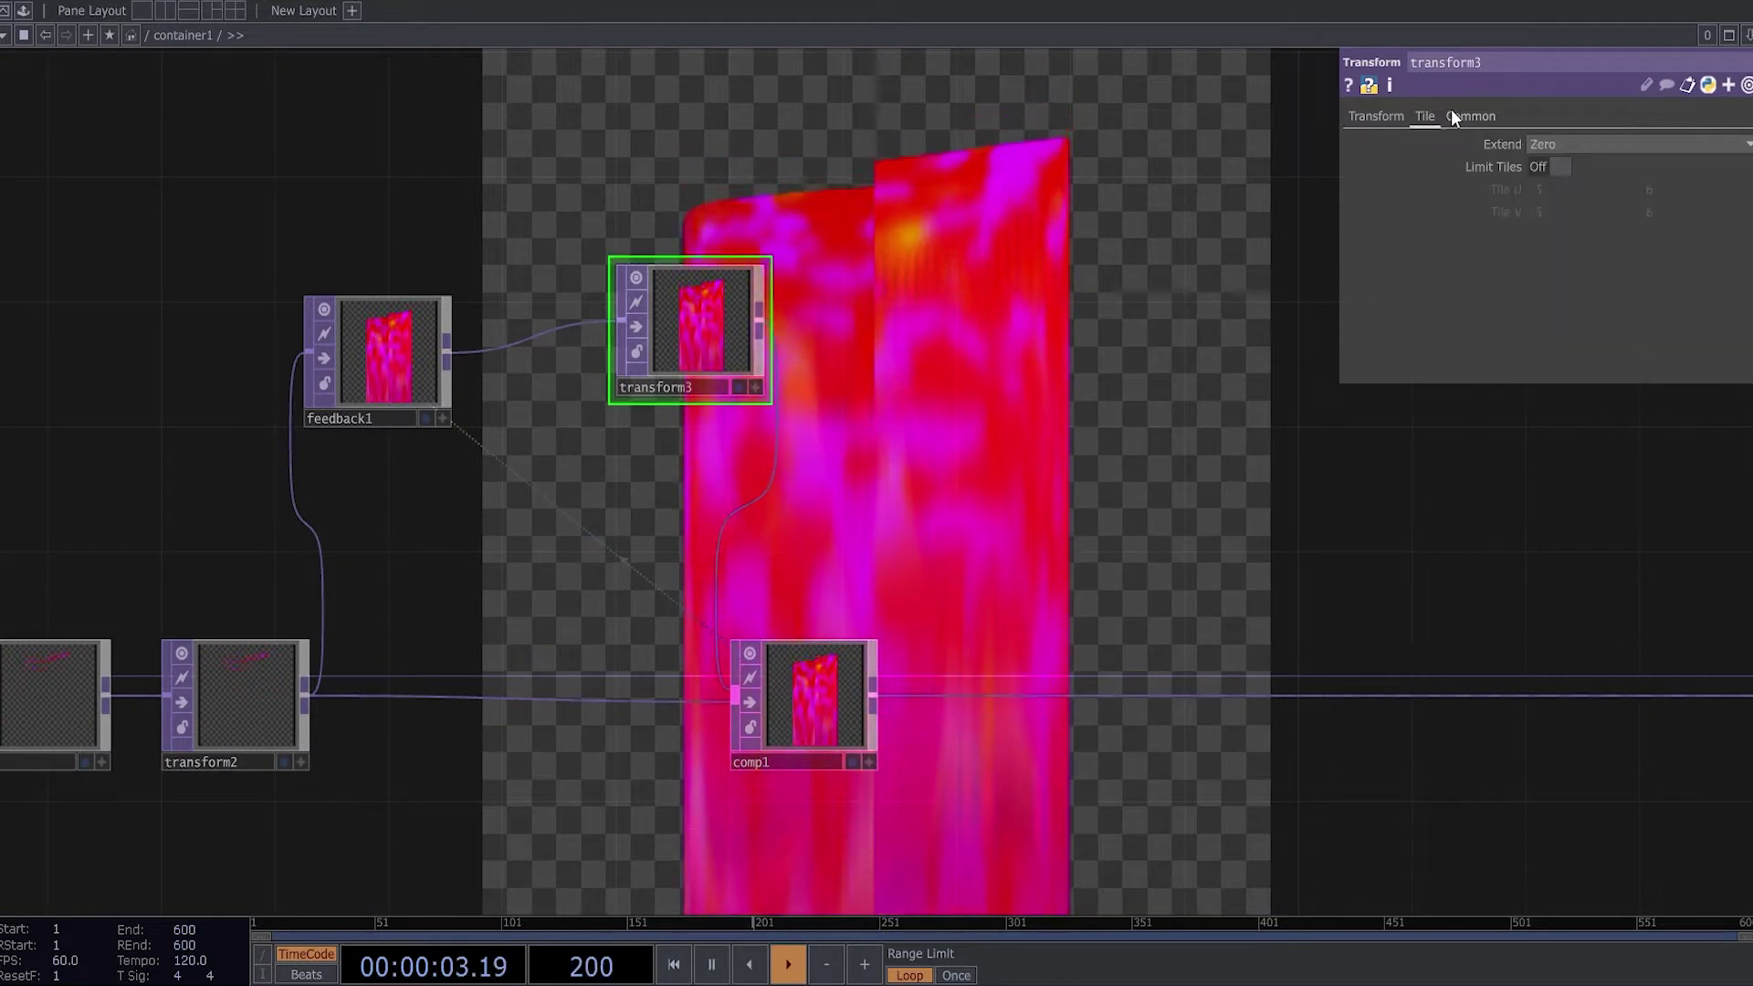
click(1485, 116)
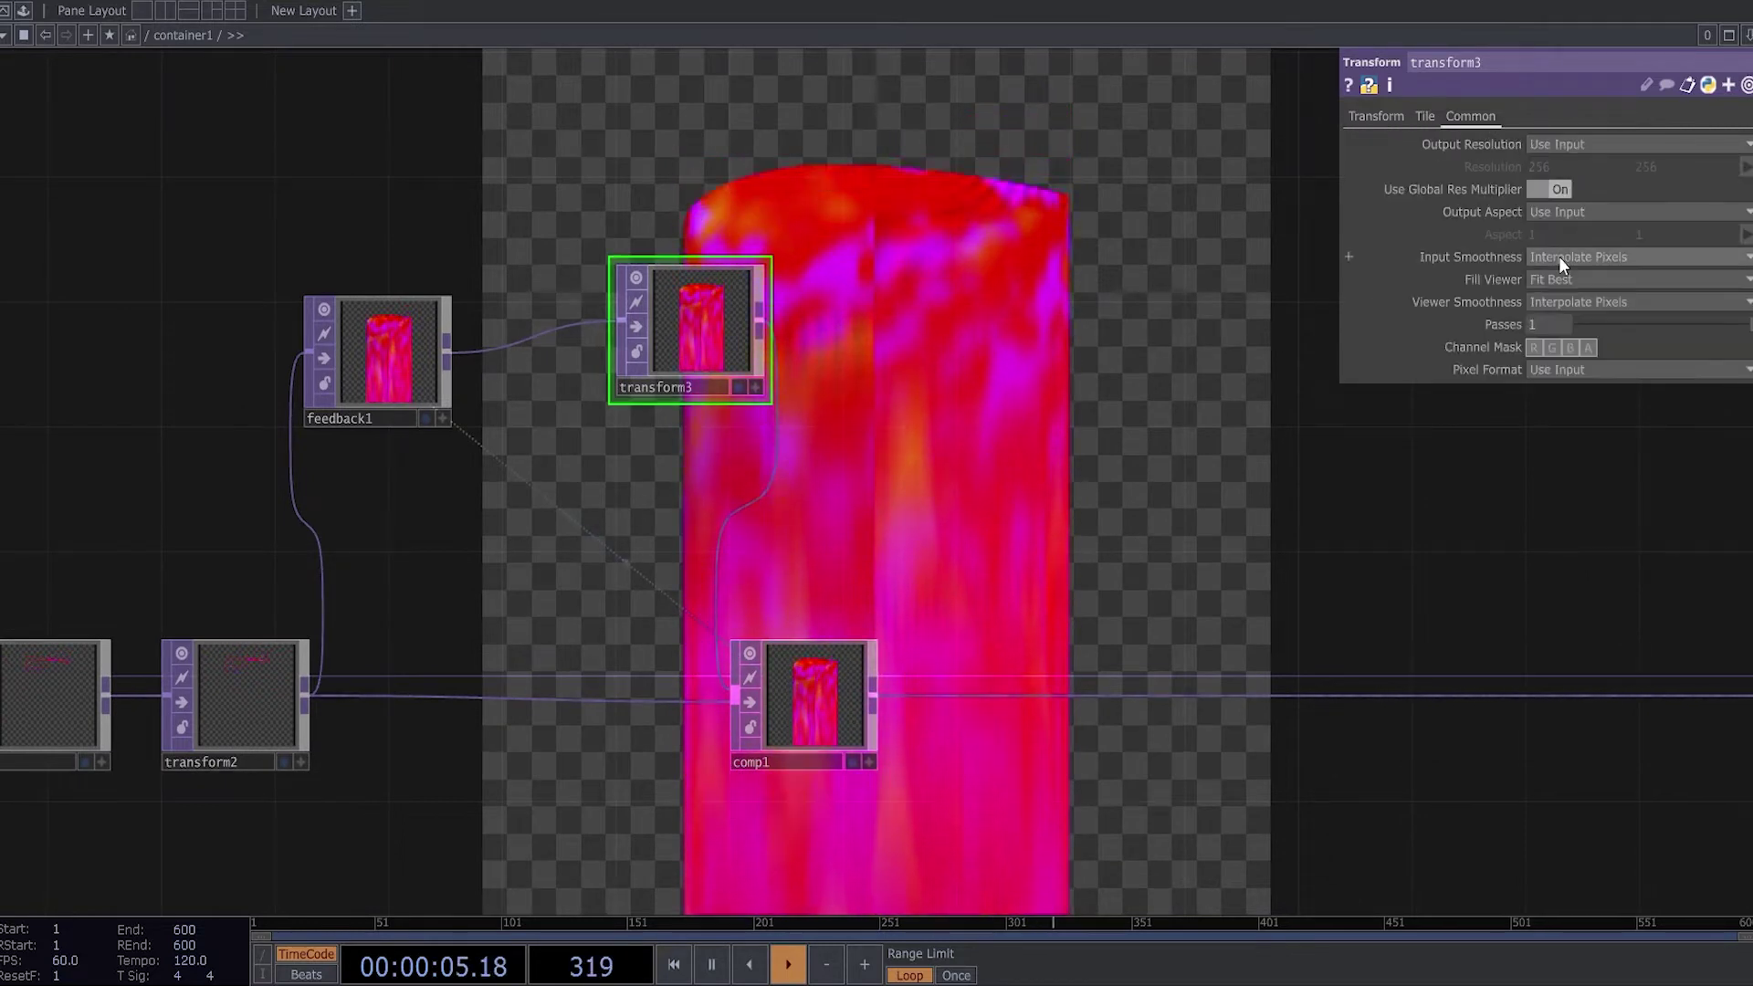
click(1556, 255)
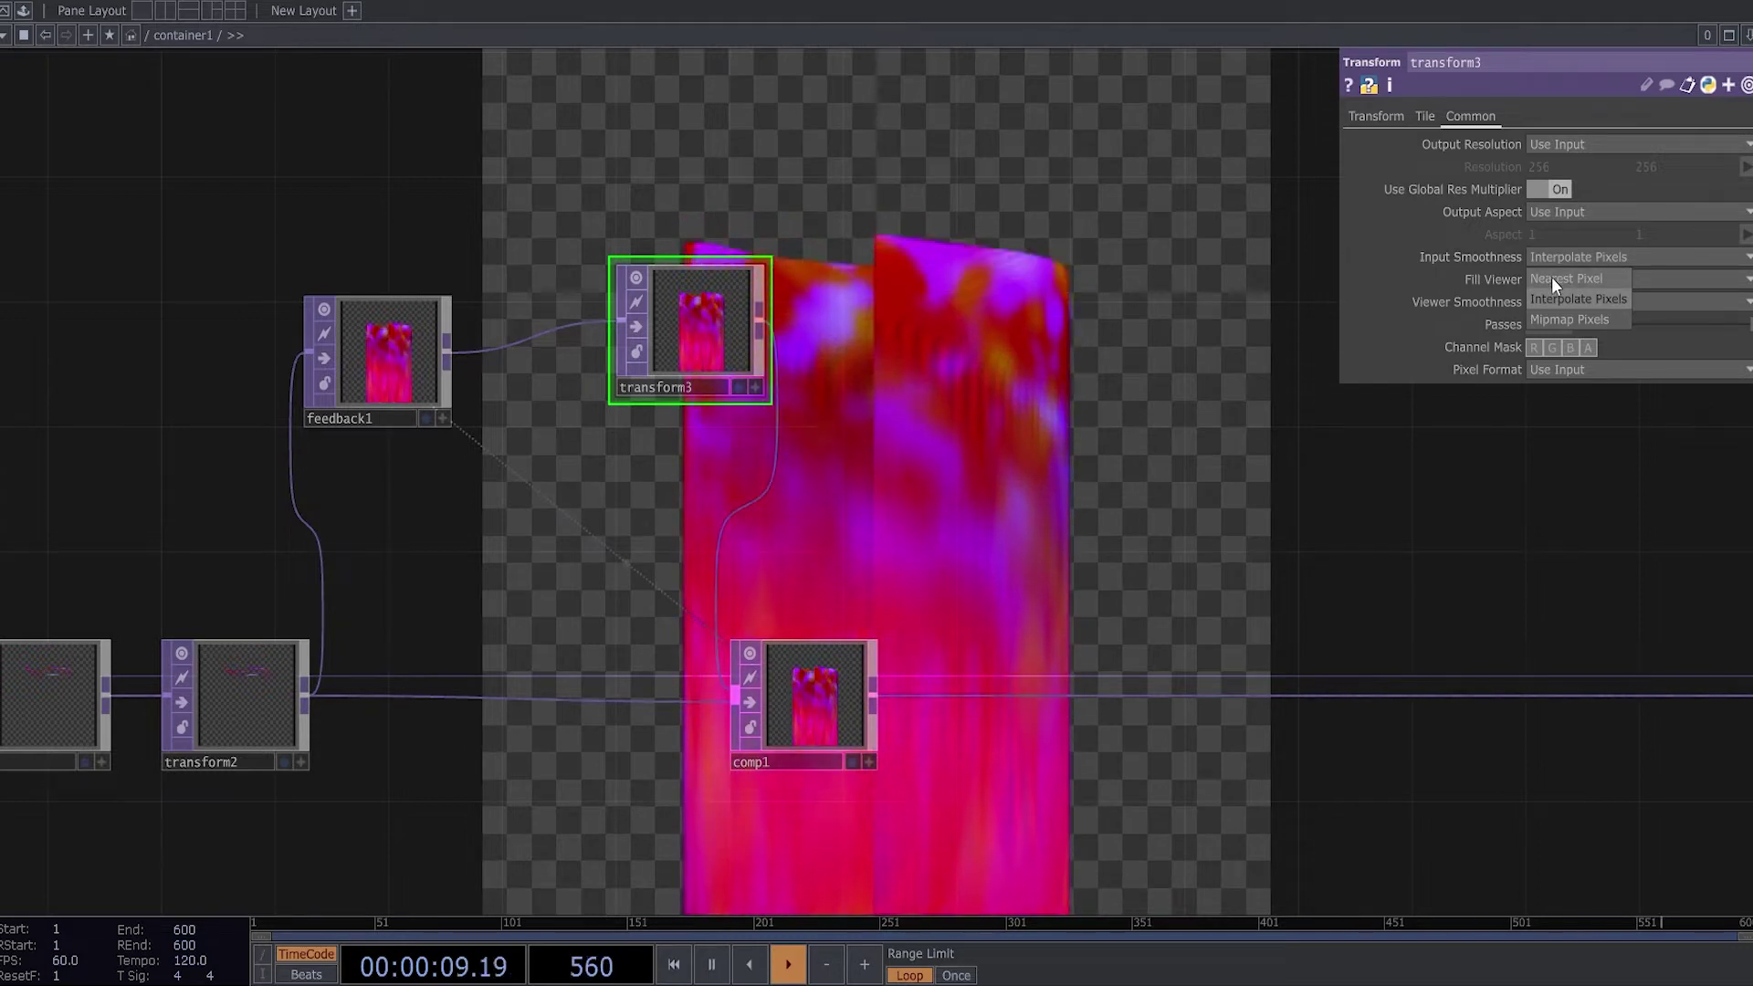
click(1552, 277)
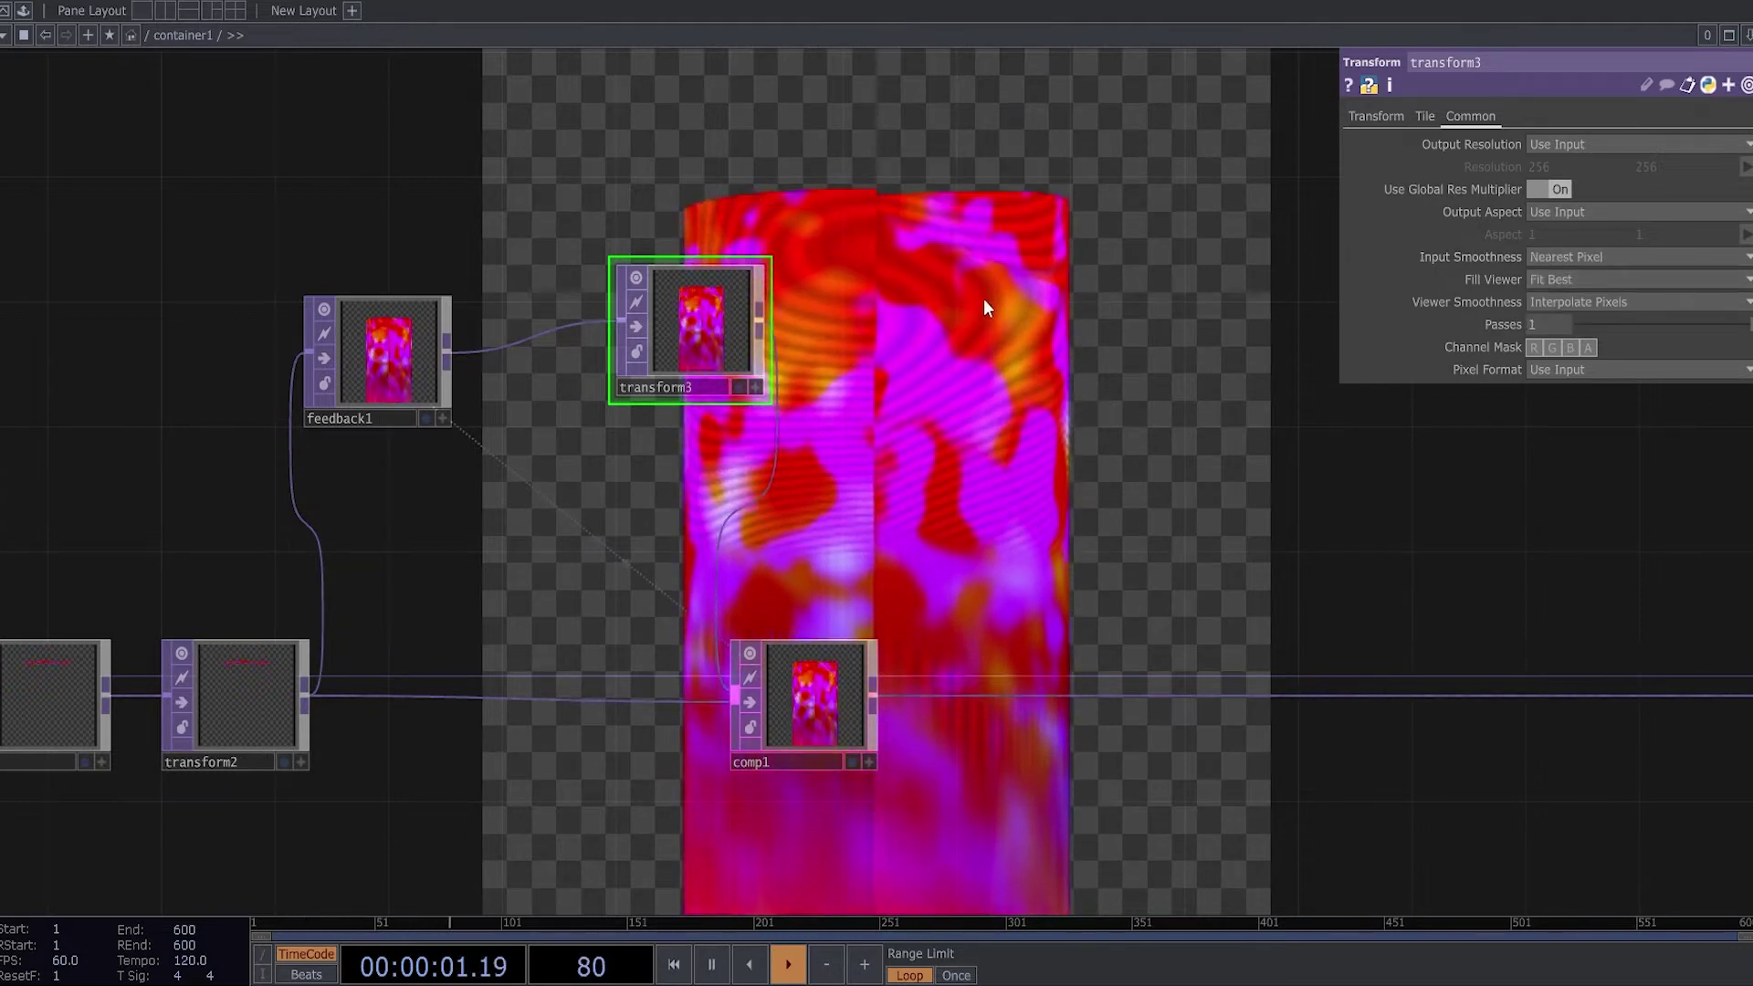
Examine the feedback trail in the background and the line's pixels up close in transform2's viewer.
drag(1207, 252, 1043, 265)
drag(901, 412, 1181, 311)
drag(707, 447, 1060, 383)
middle_drag(667, 676, 706, 637)
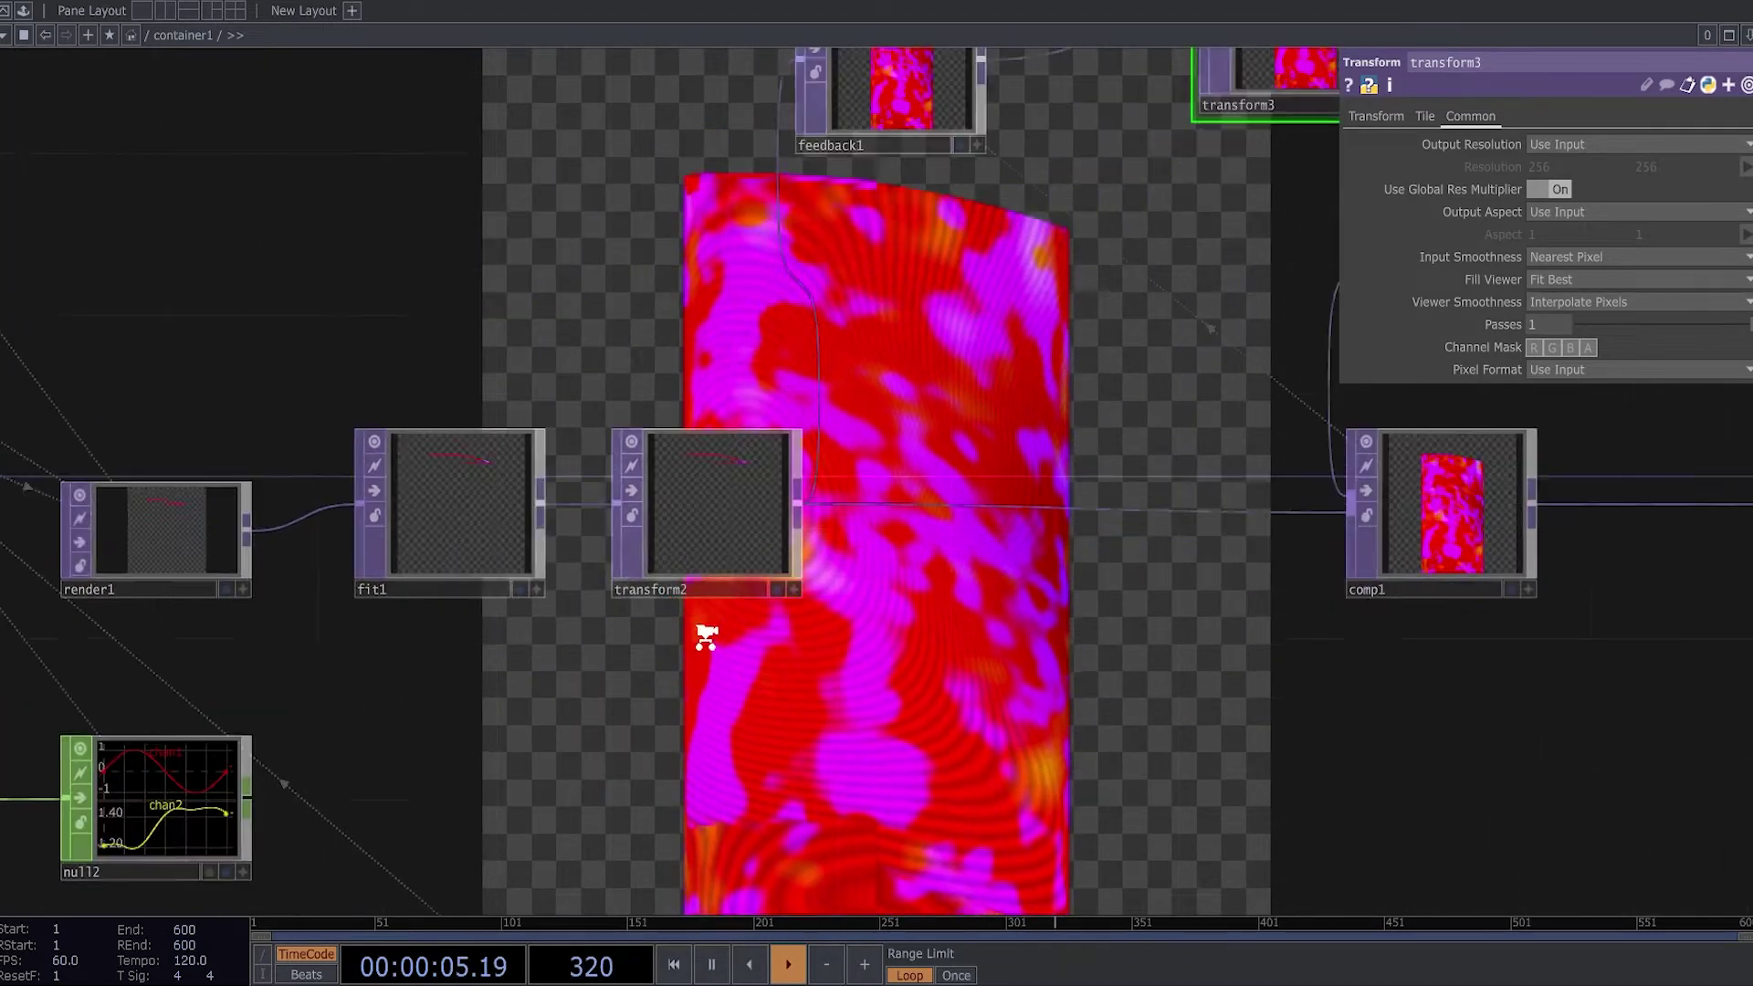
scroll(720, 387, up, 6)
click(724, 565)
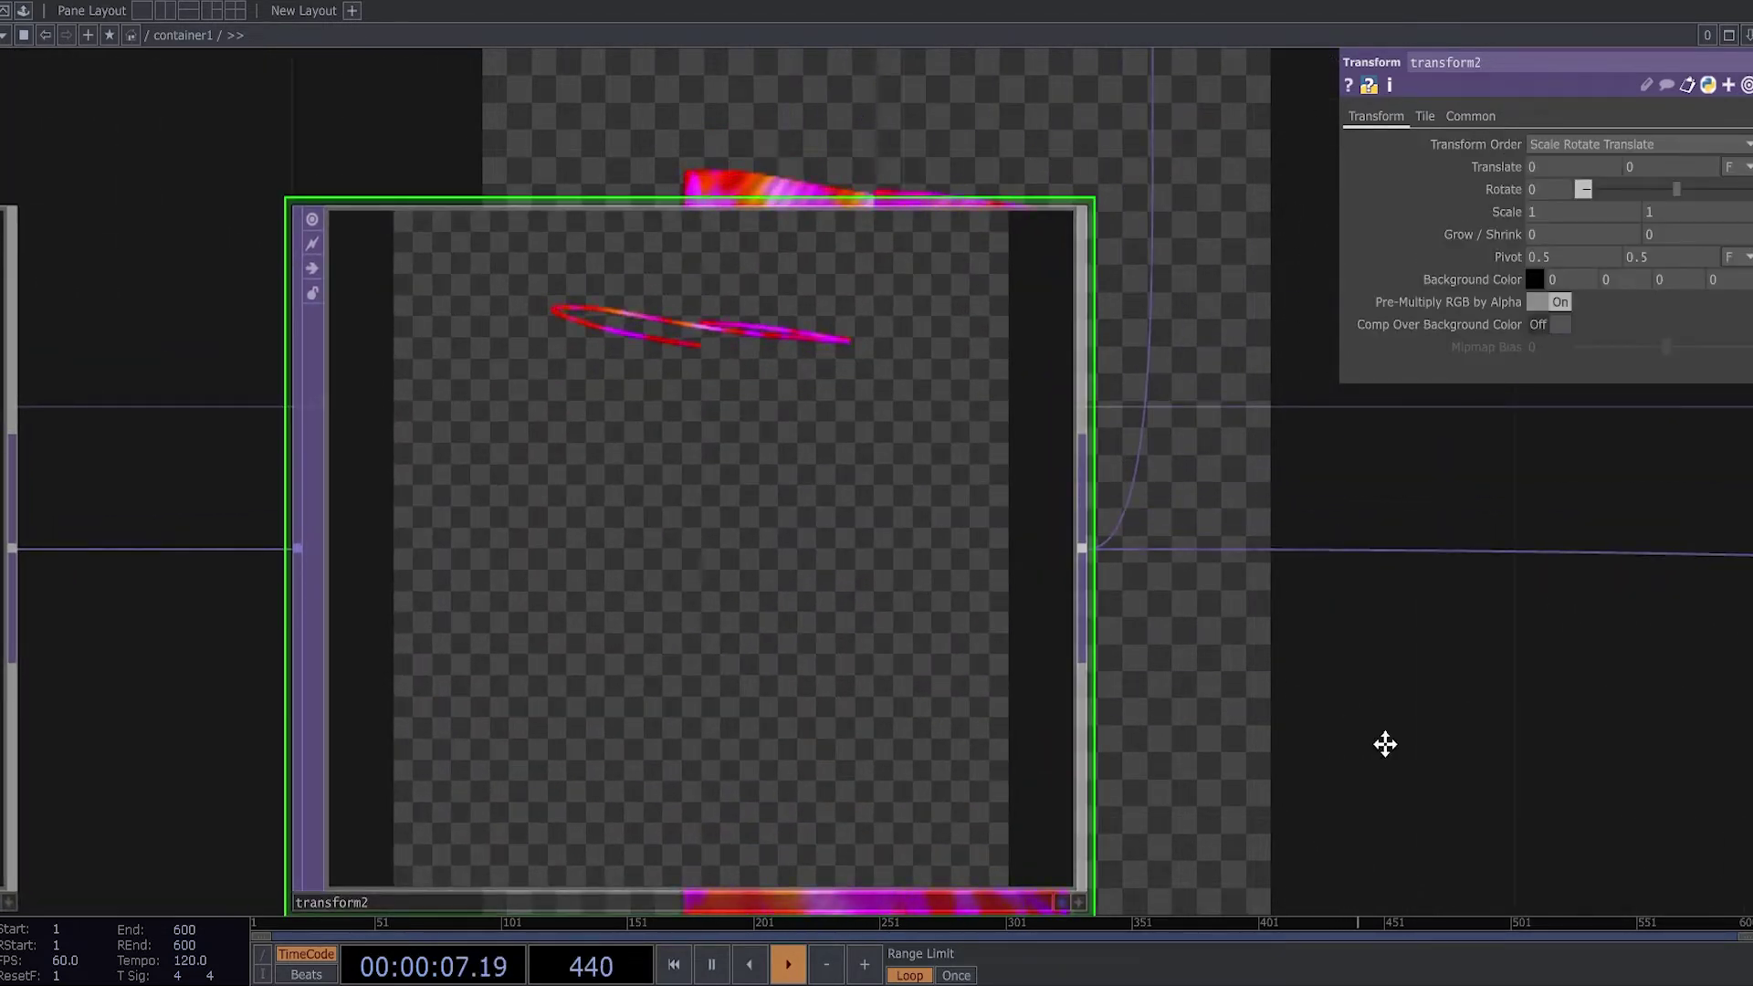
drag(1385, 743, 1559, 599)
middle_drag(1068, 563, 1008, 356)
scroll(917, 293, up, 3)
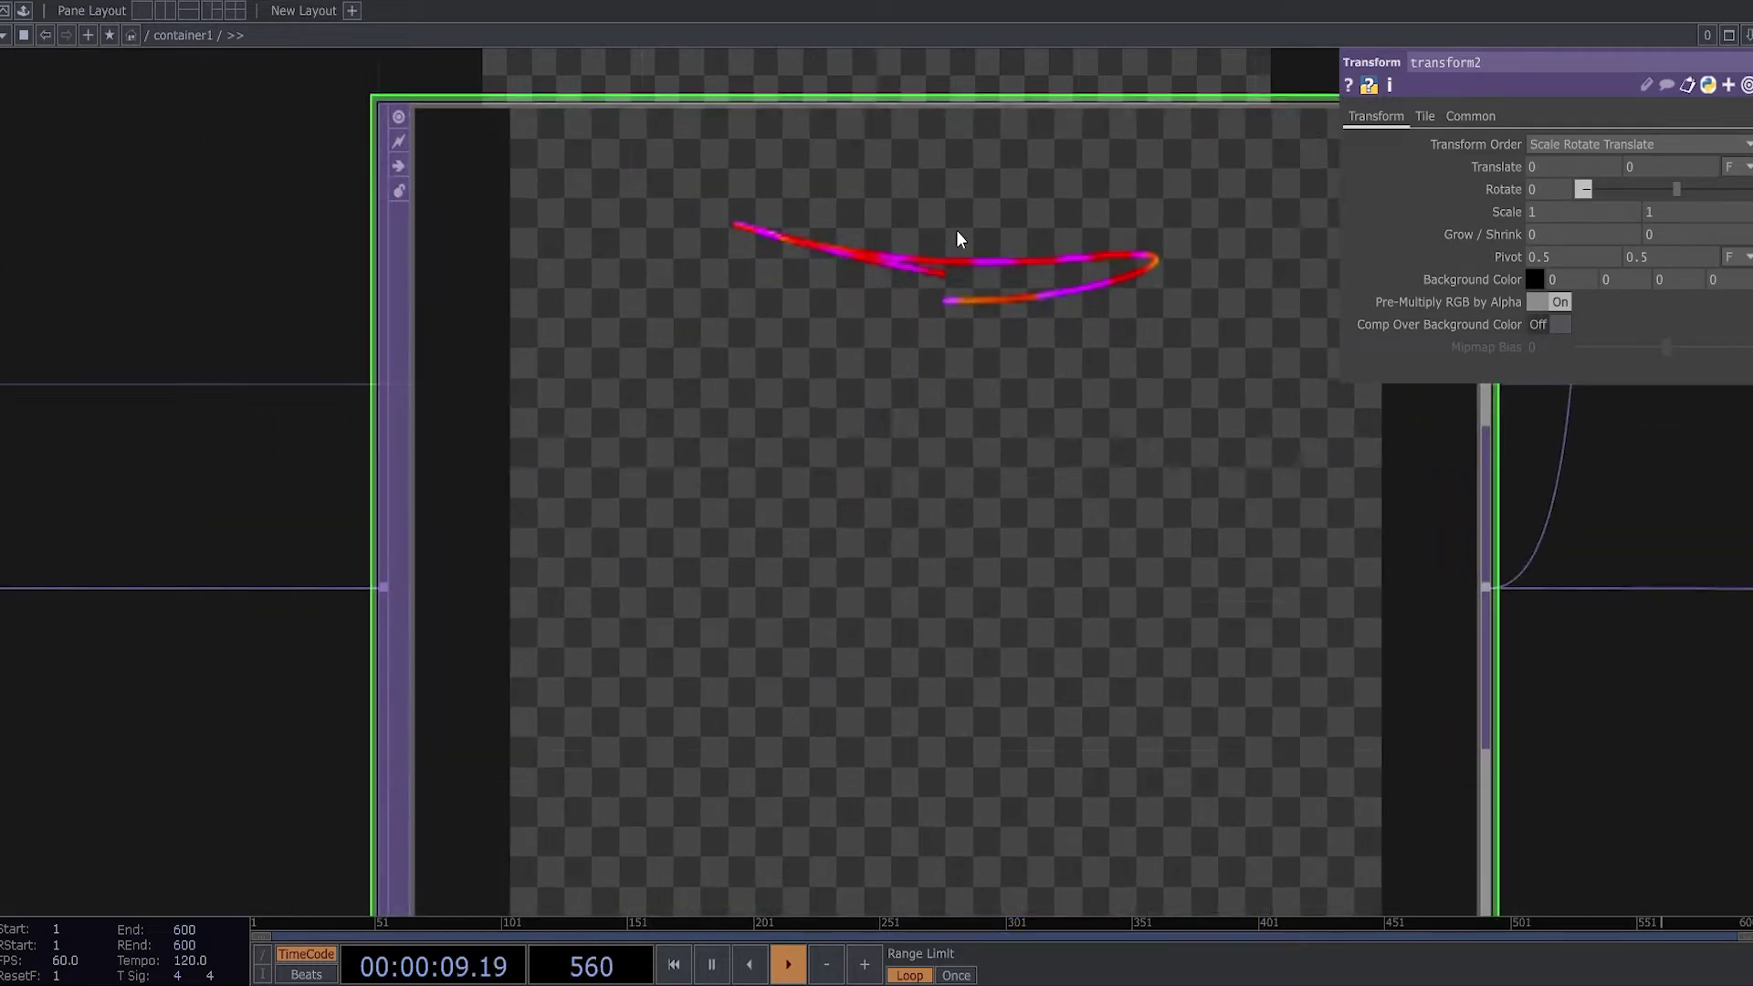
scroll(995, 261, up, 2)
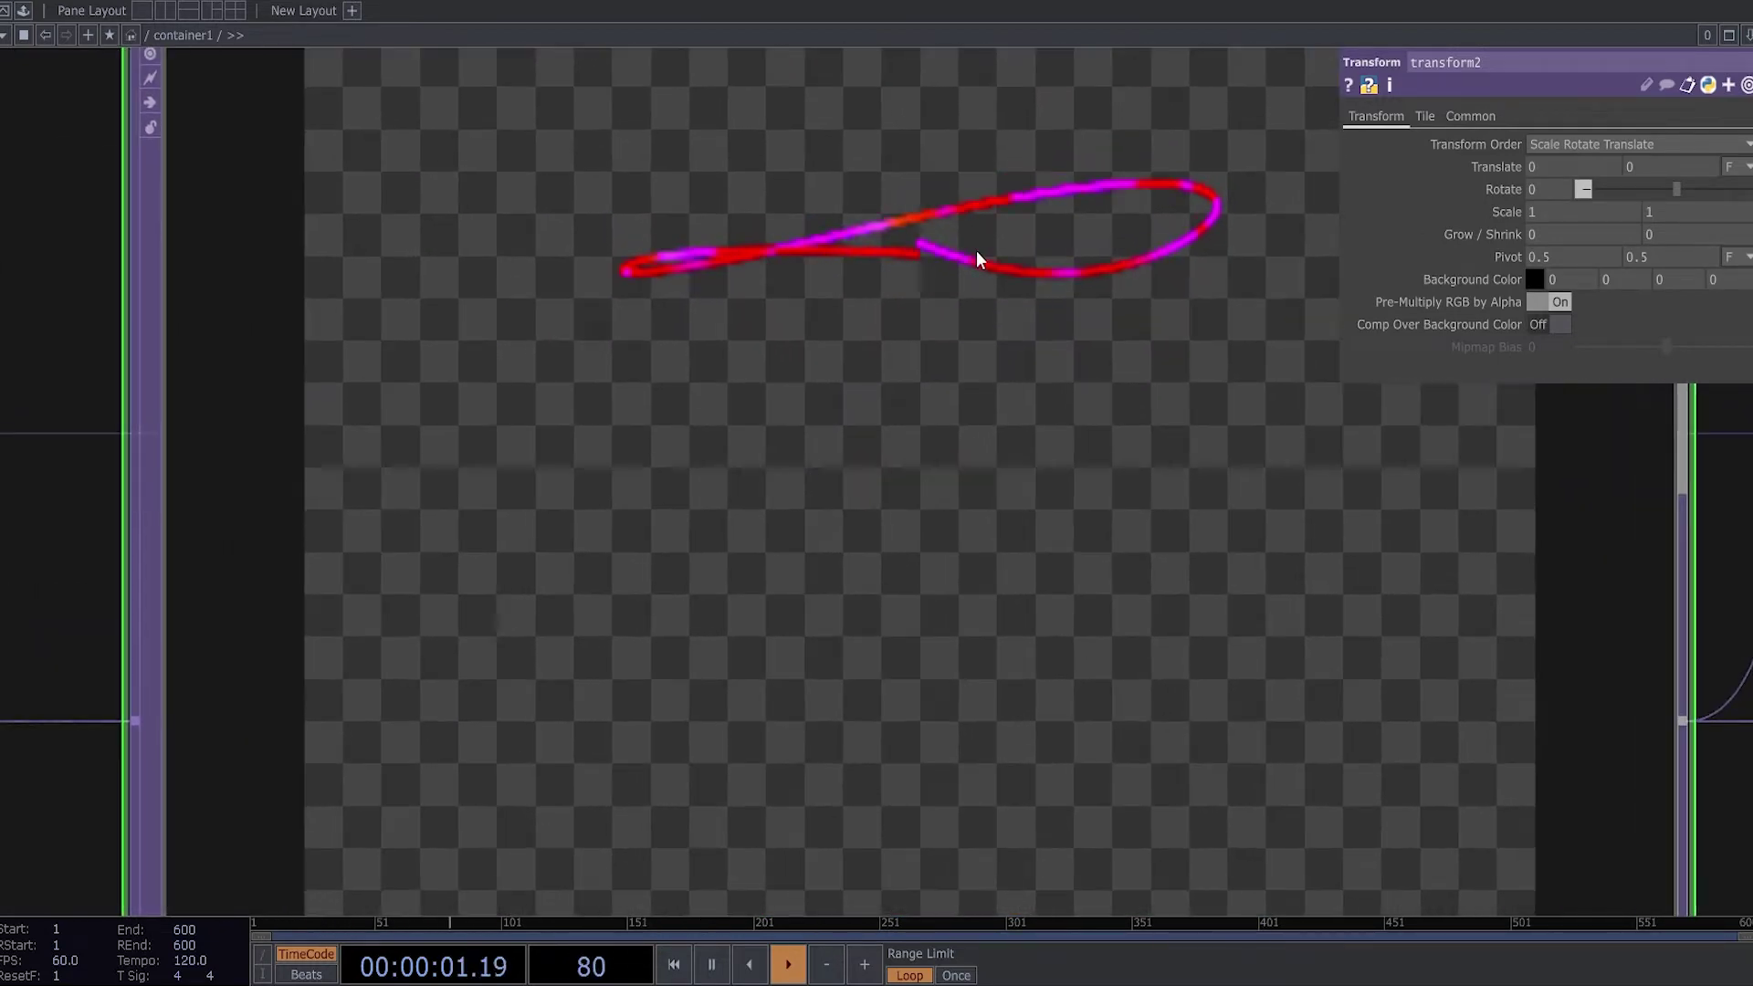
scroll(1059, 274, down, 5)
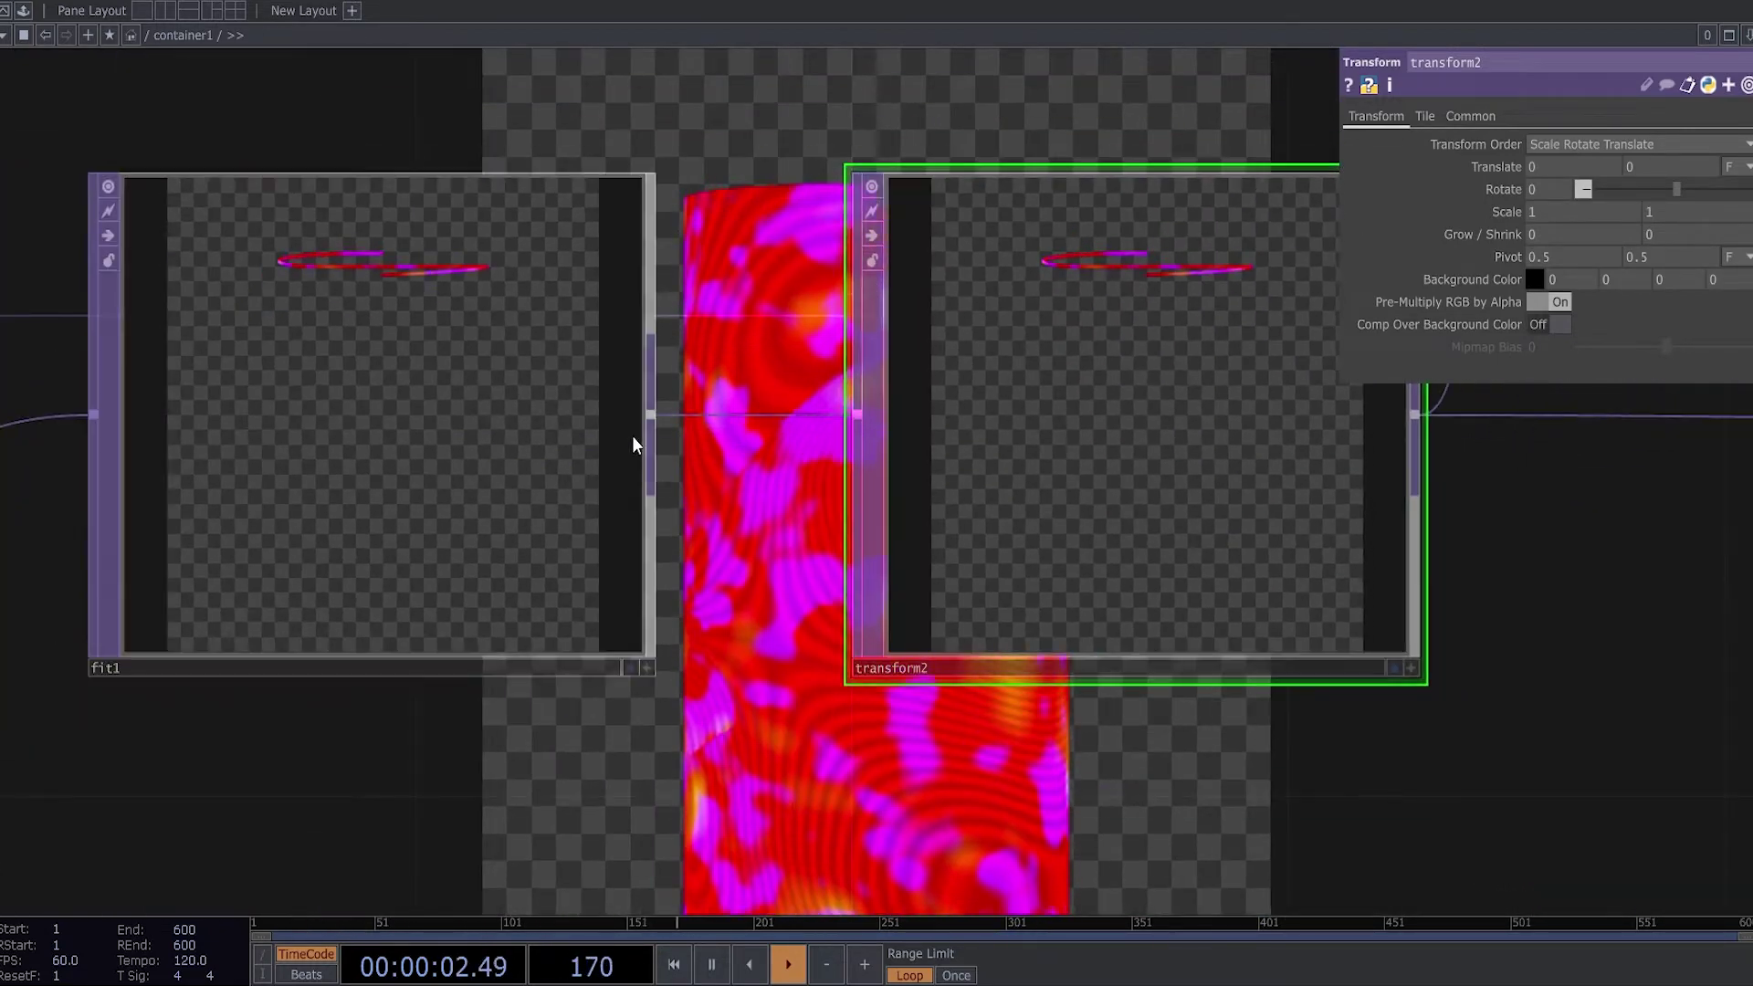
Set fit1's Output Resolution to Use Input.
click(414, 491)
scroll(415, 491, down, 4)
drag(425, 660, 781, 681)
scroll(831, 488, up, 2)
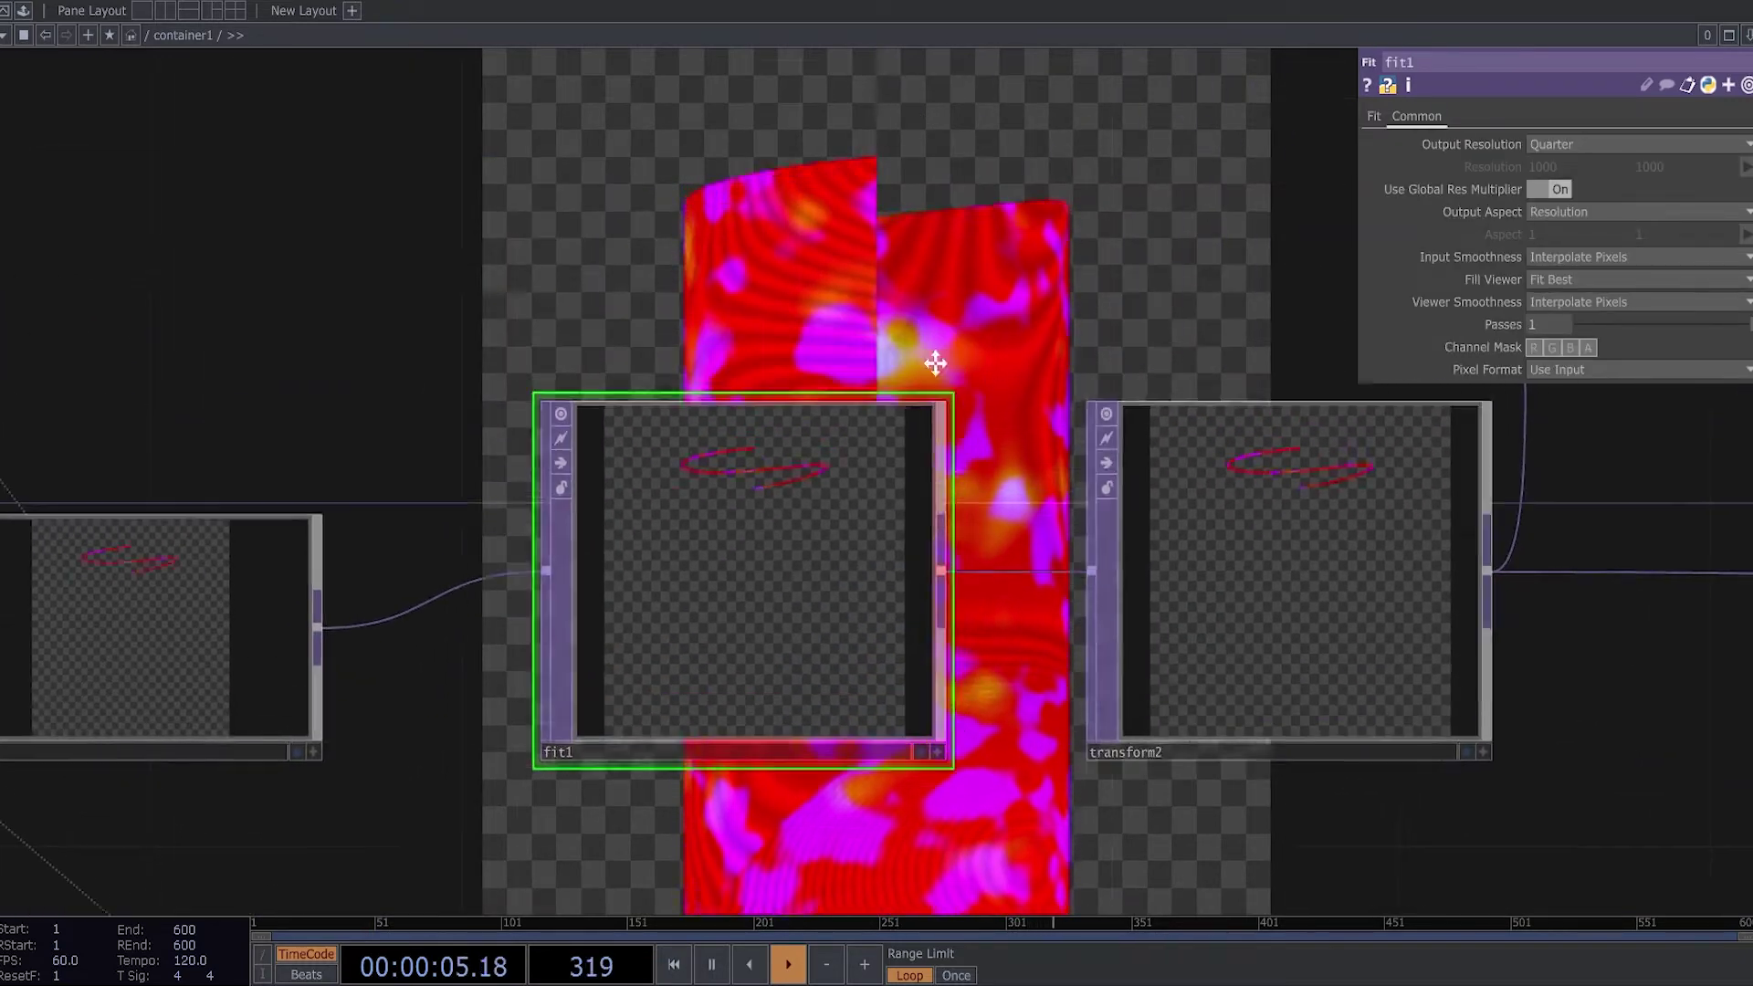
click(1569, 143)
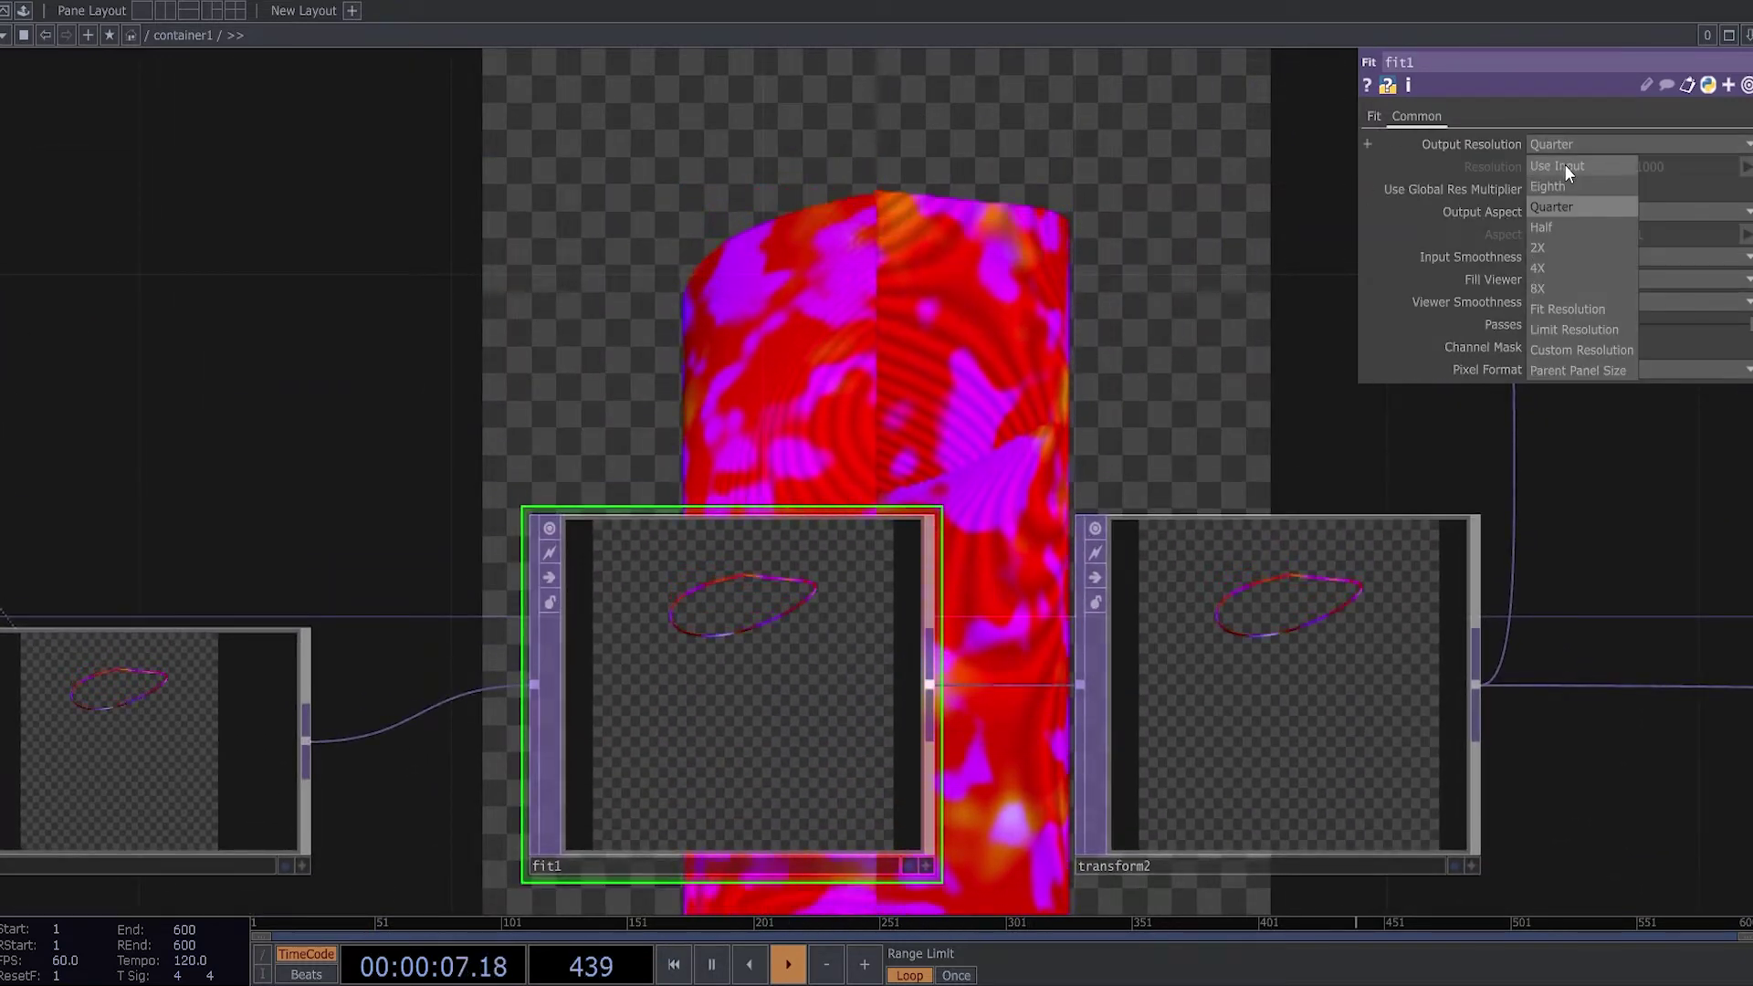
click(1564, 165)
Examine how the feedback trail looks in the background at the render's full input resolution.
scroll(807, 375, down, 5)
drag(807, 381, 1005, 340)
click(1167, 307)
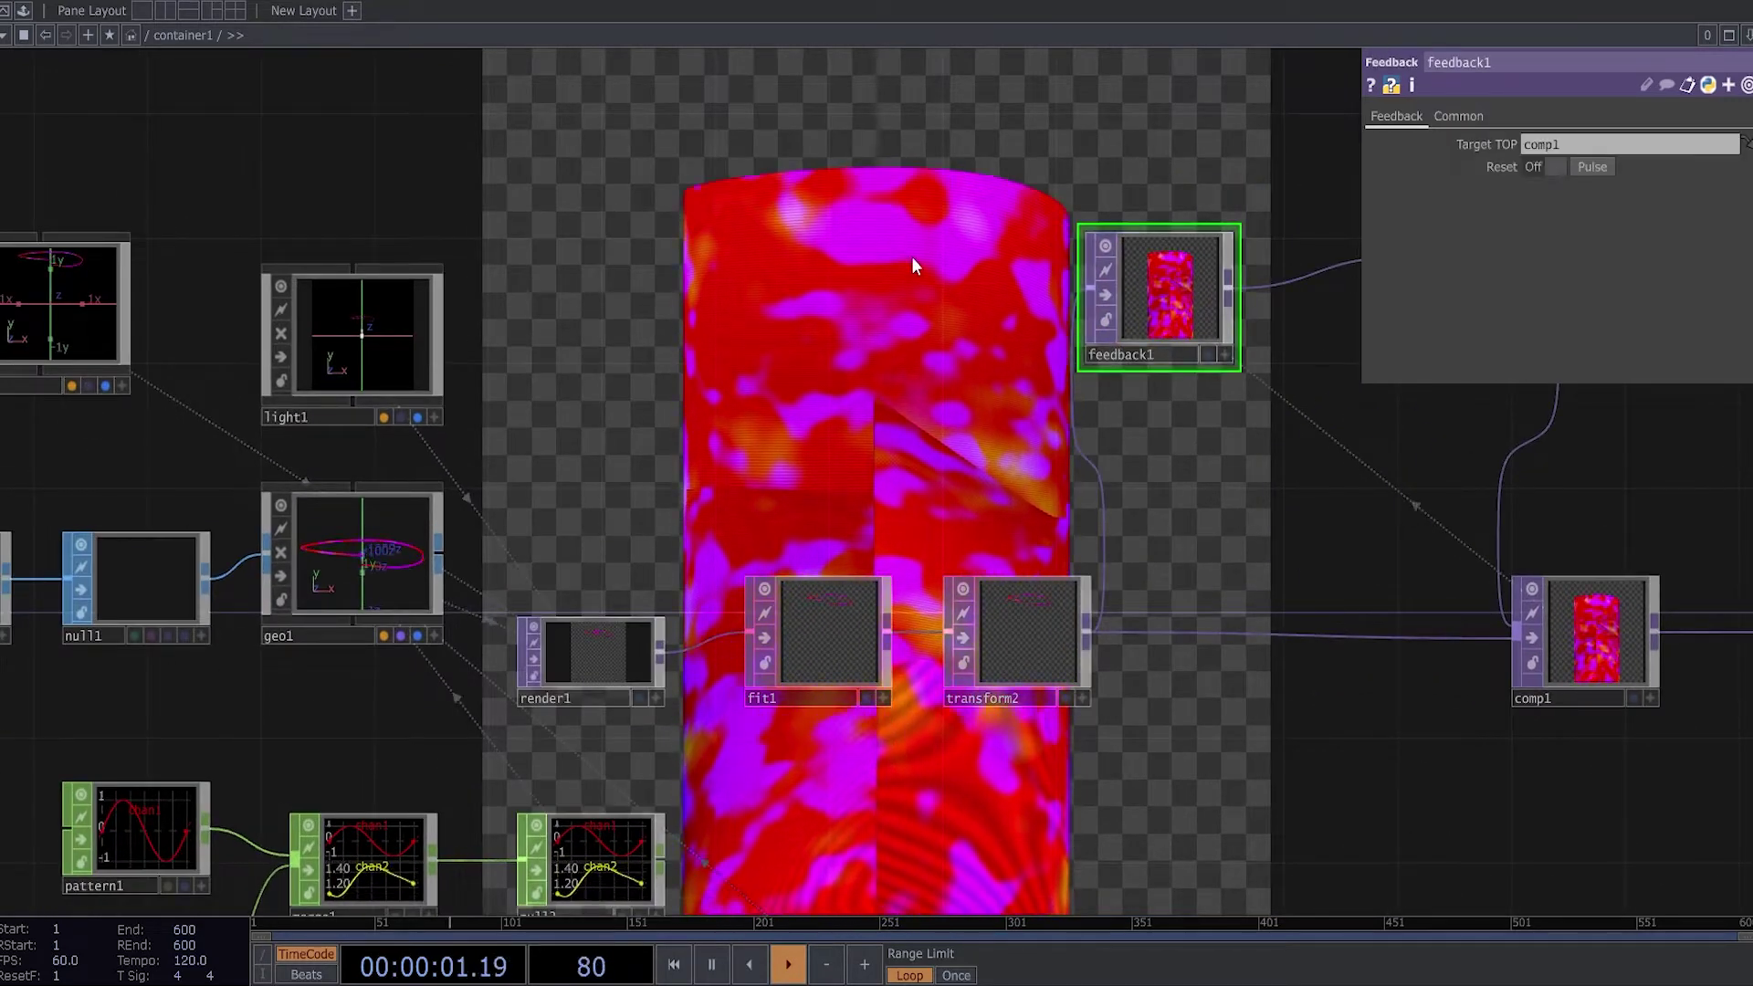
scroll(792, 648, up, 6)
click(840, 622)
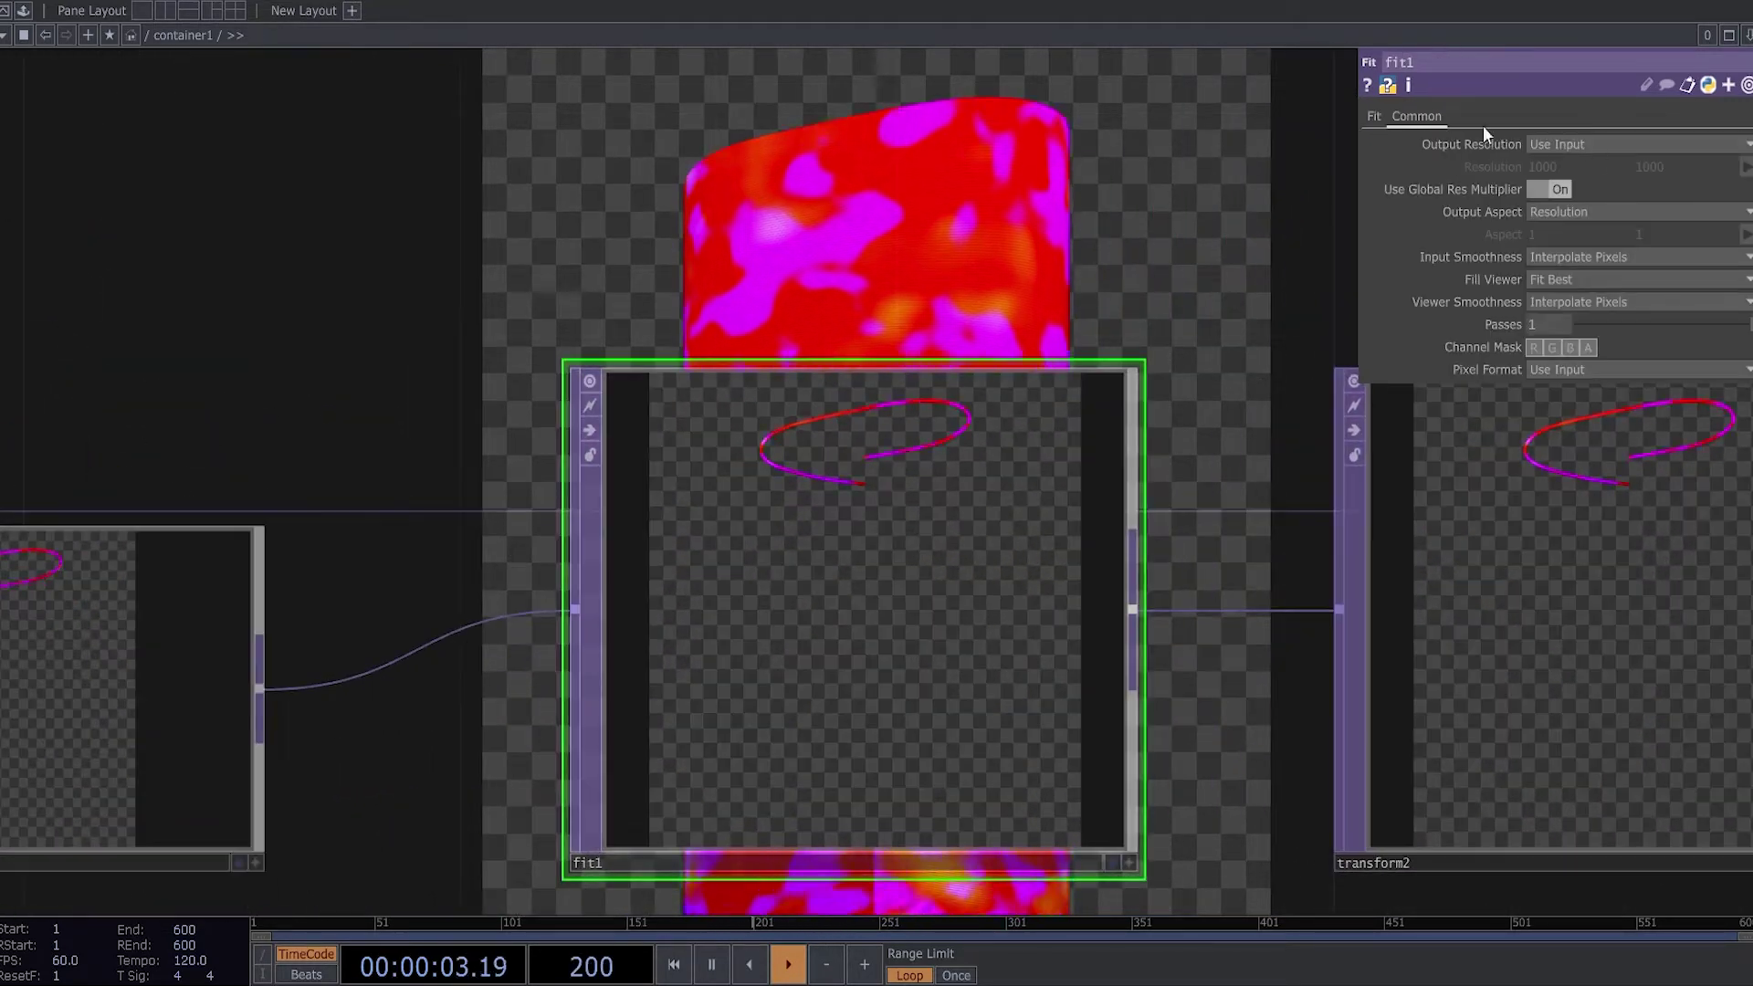
click(1557, 144)
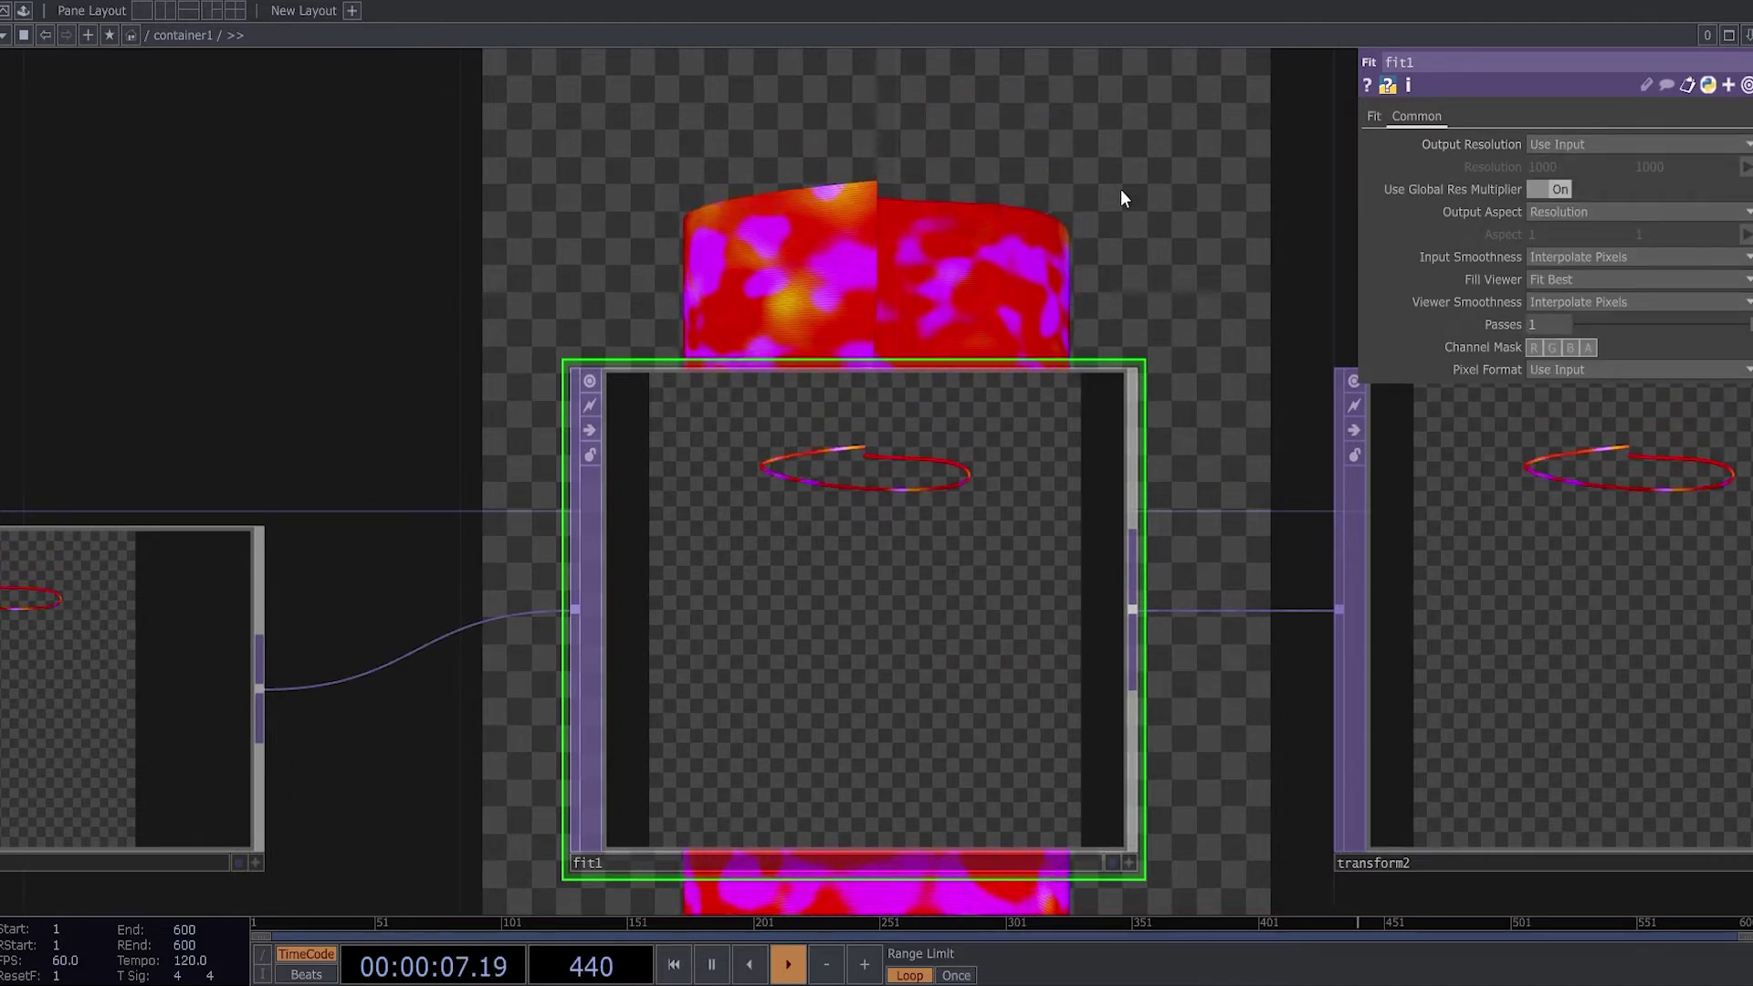
drag(1120, 195, 998, 556)
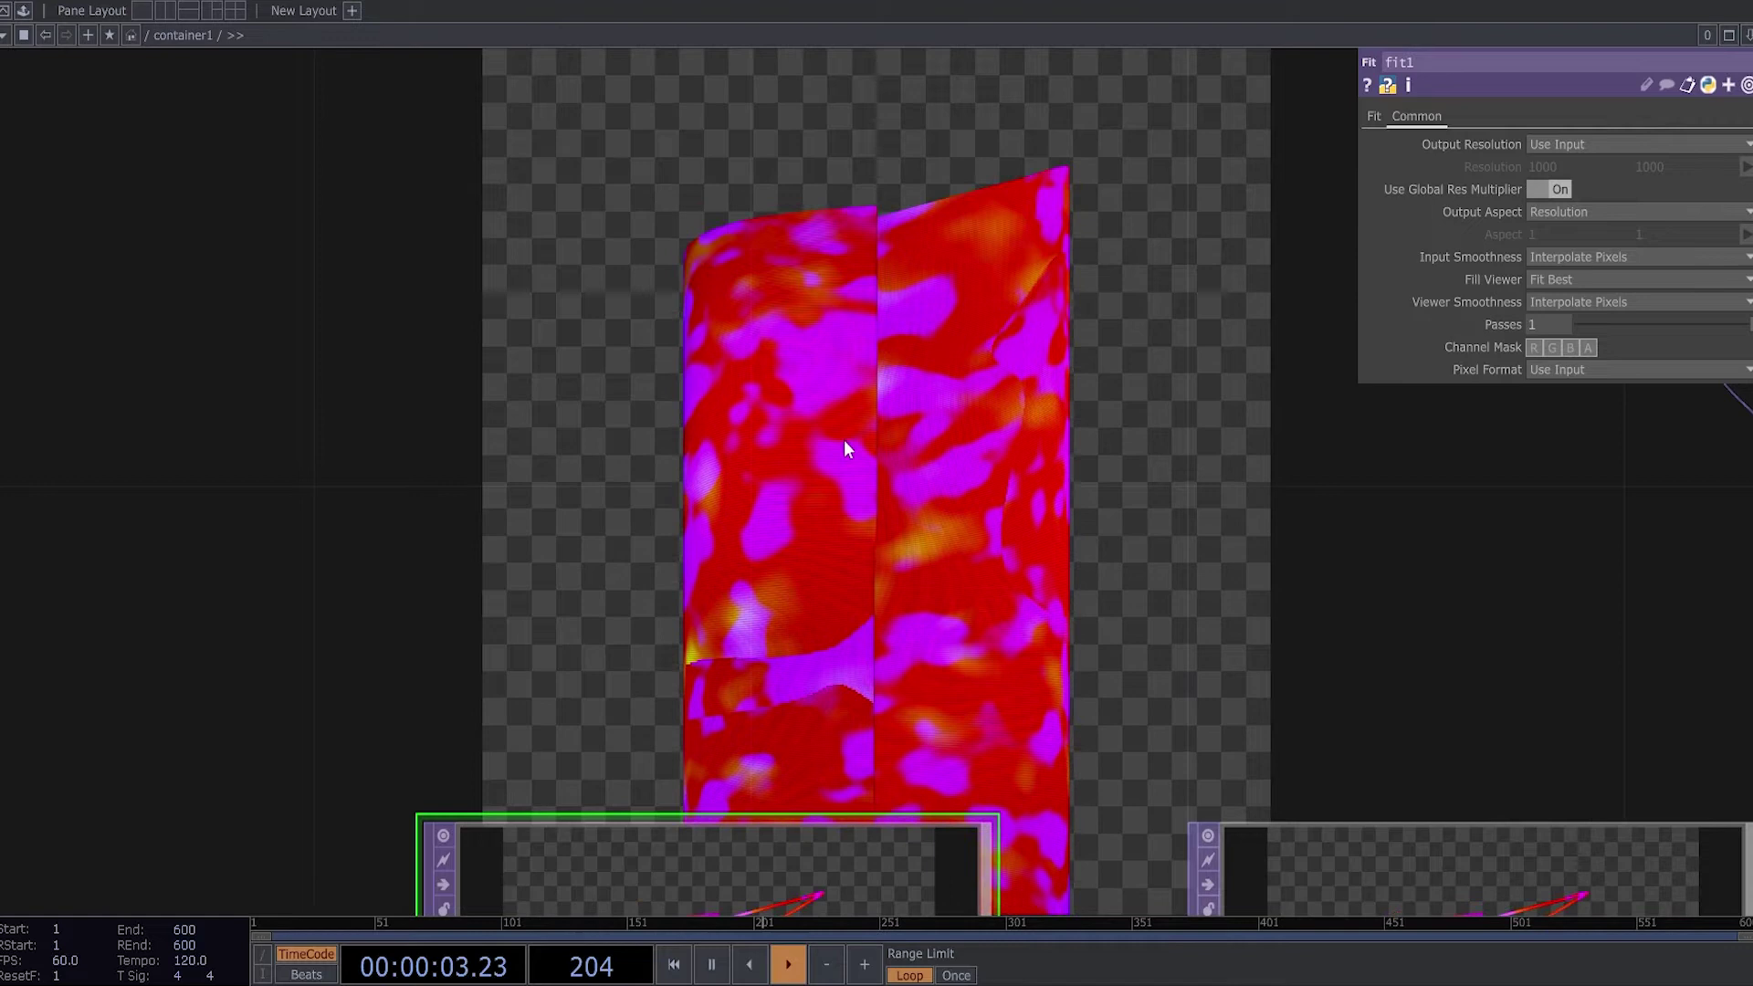
Set fit1's Output Resolution back to Quarter.
click(1602, 145)
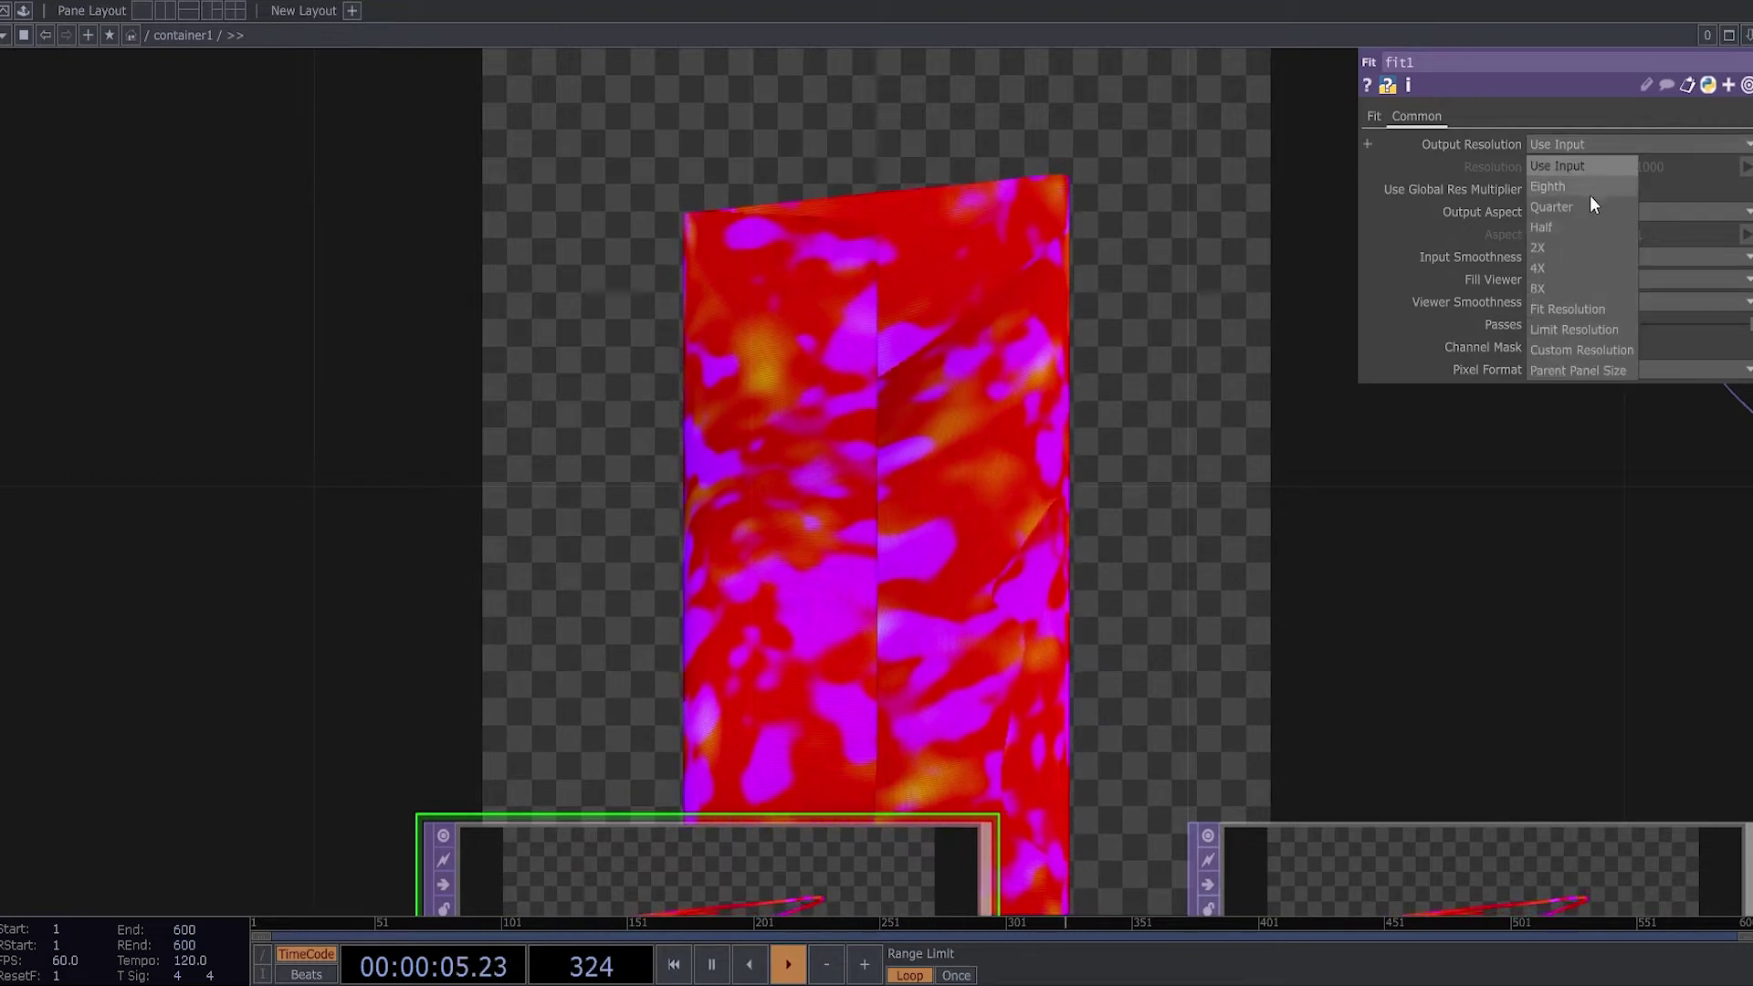
click(1576, 210)
drag(1063, 582, 770, 751)
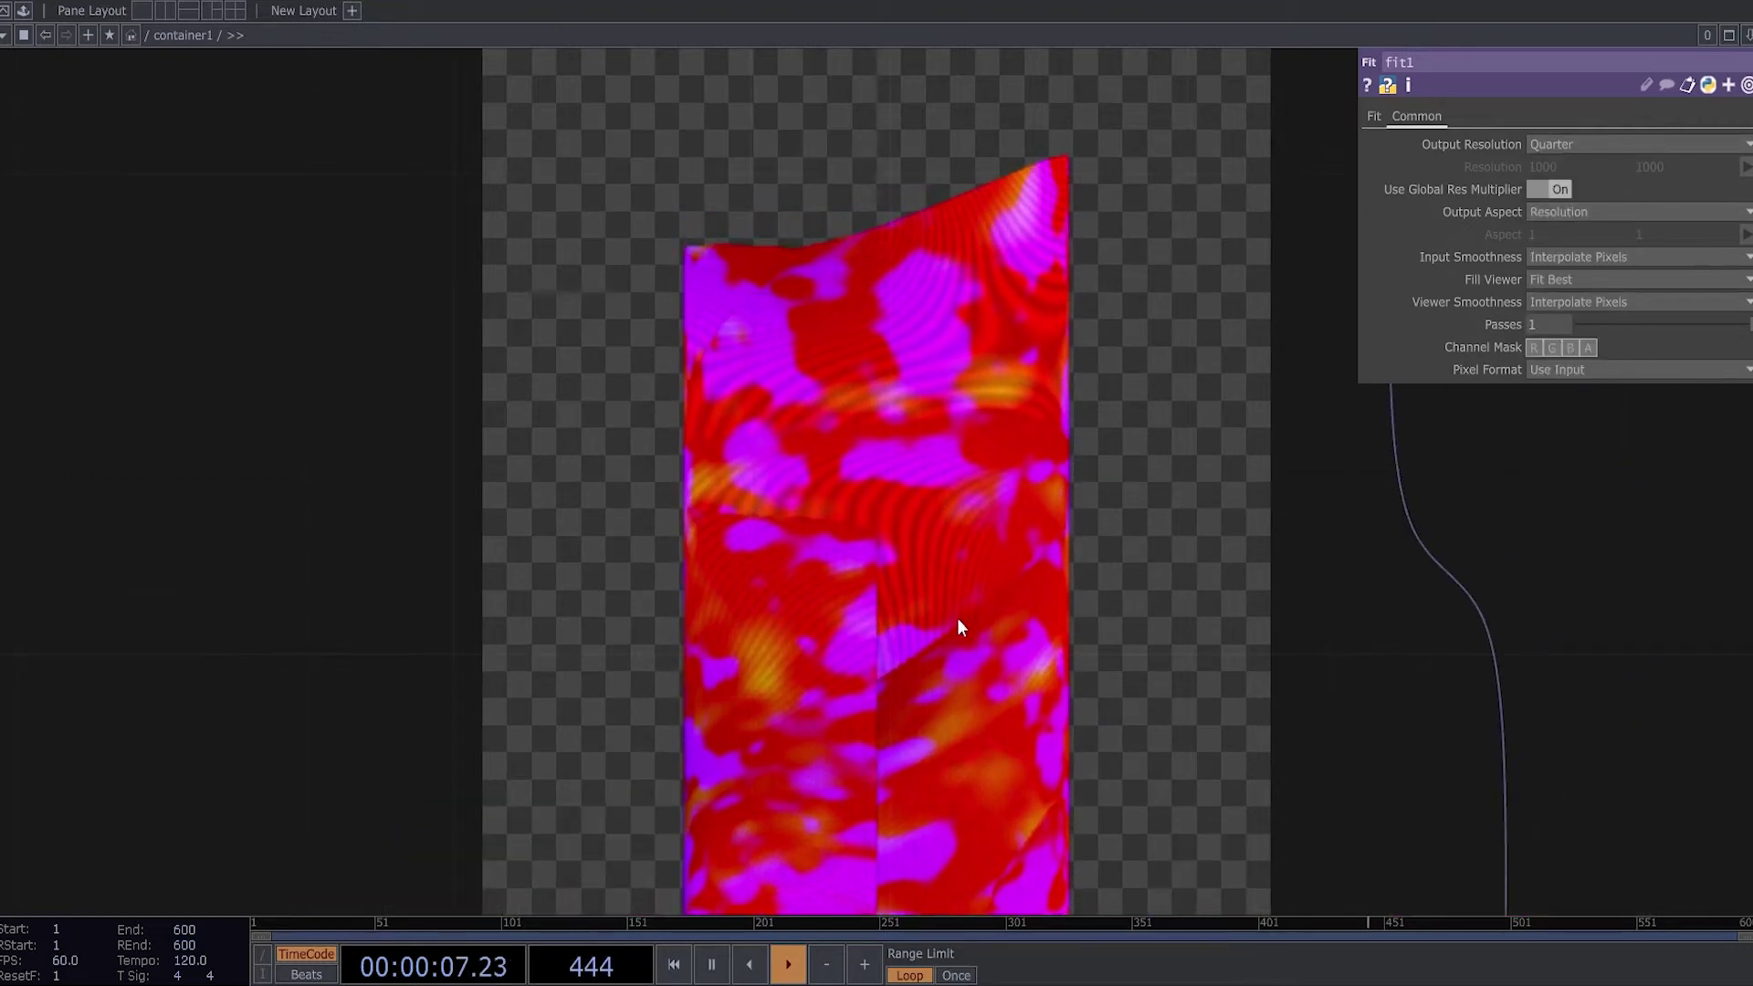
Insert a Rectangle TOP into the connection between comp1 and null5.
scroll(957, 617, down, 3)
scroll(1088, 290, down, 4)
drag(1104, 316, 645, 458)
drag(1140, 442, 948, 210)
drag(1006, 451, 879, 539)
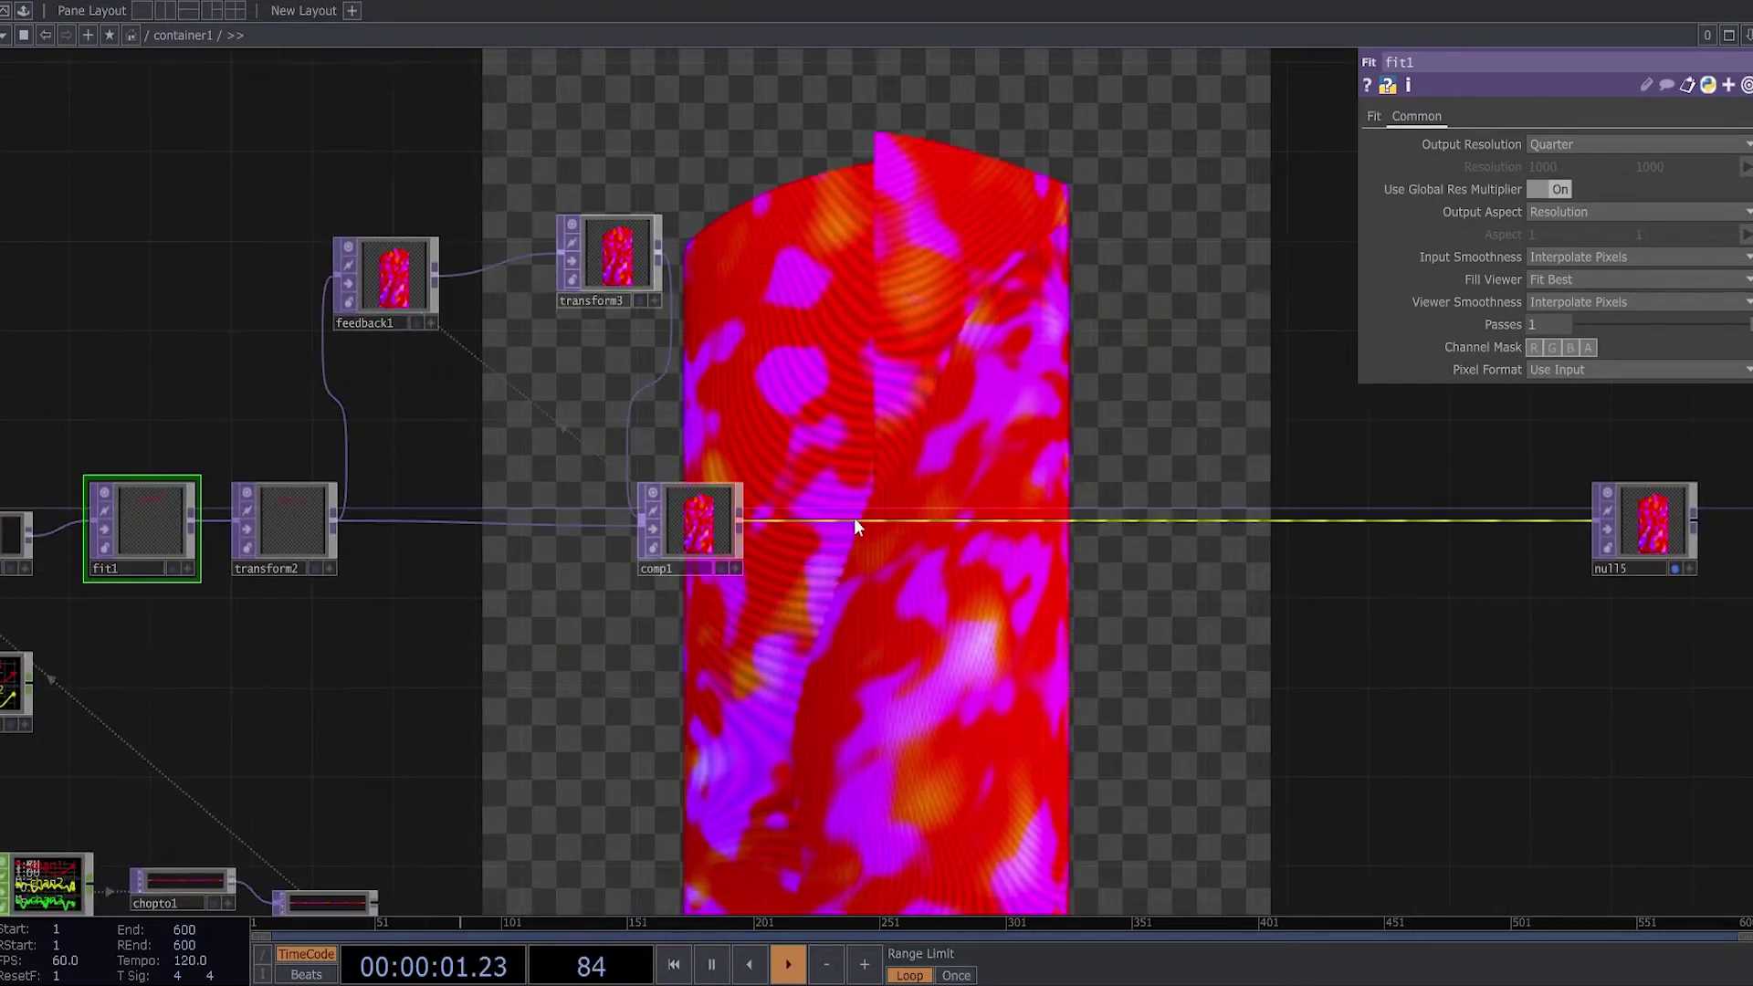
right_click(798, 518)
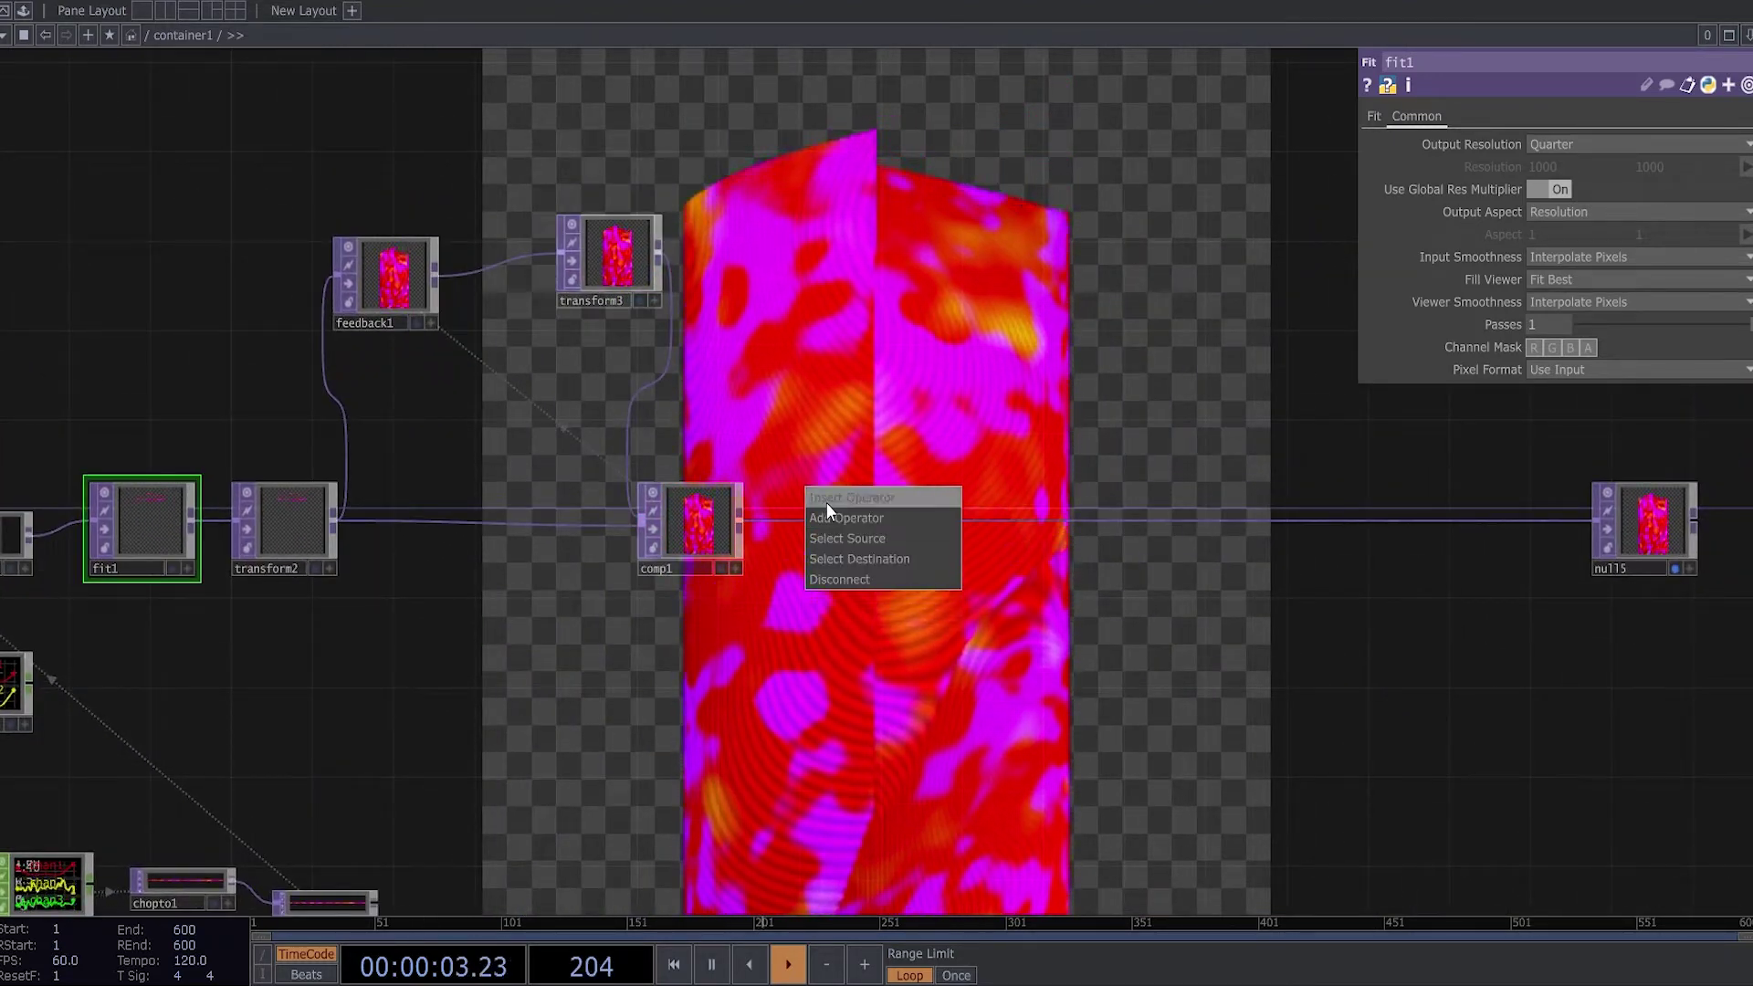
click(826, 502)
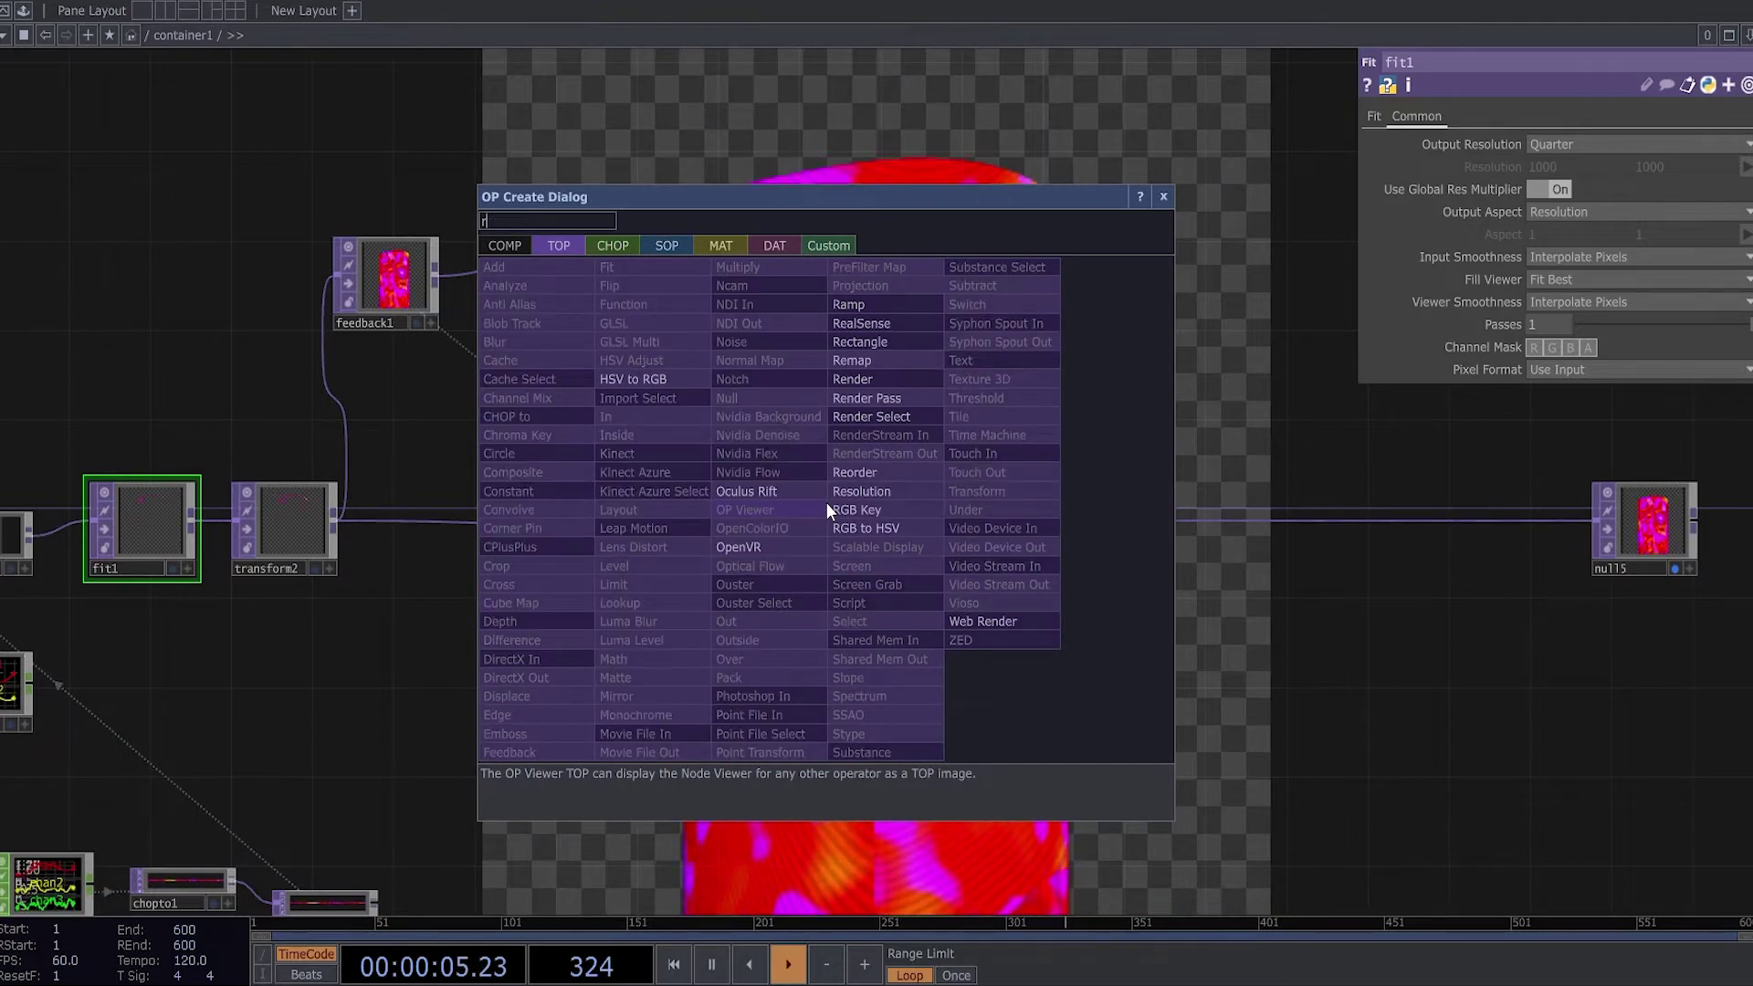
click(875, 379)
click(840, 511)
scroll(840, 511, up, 5)
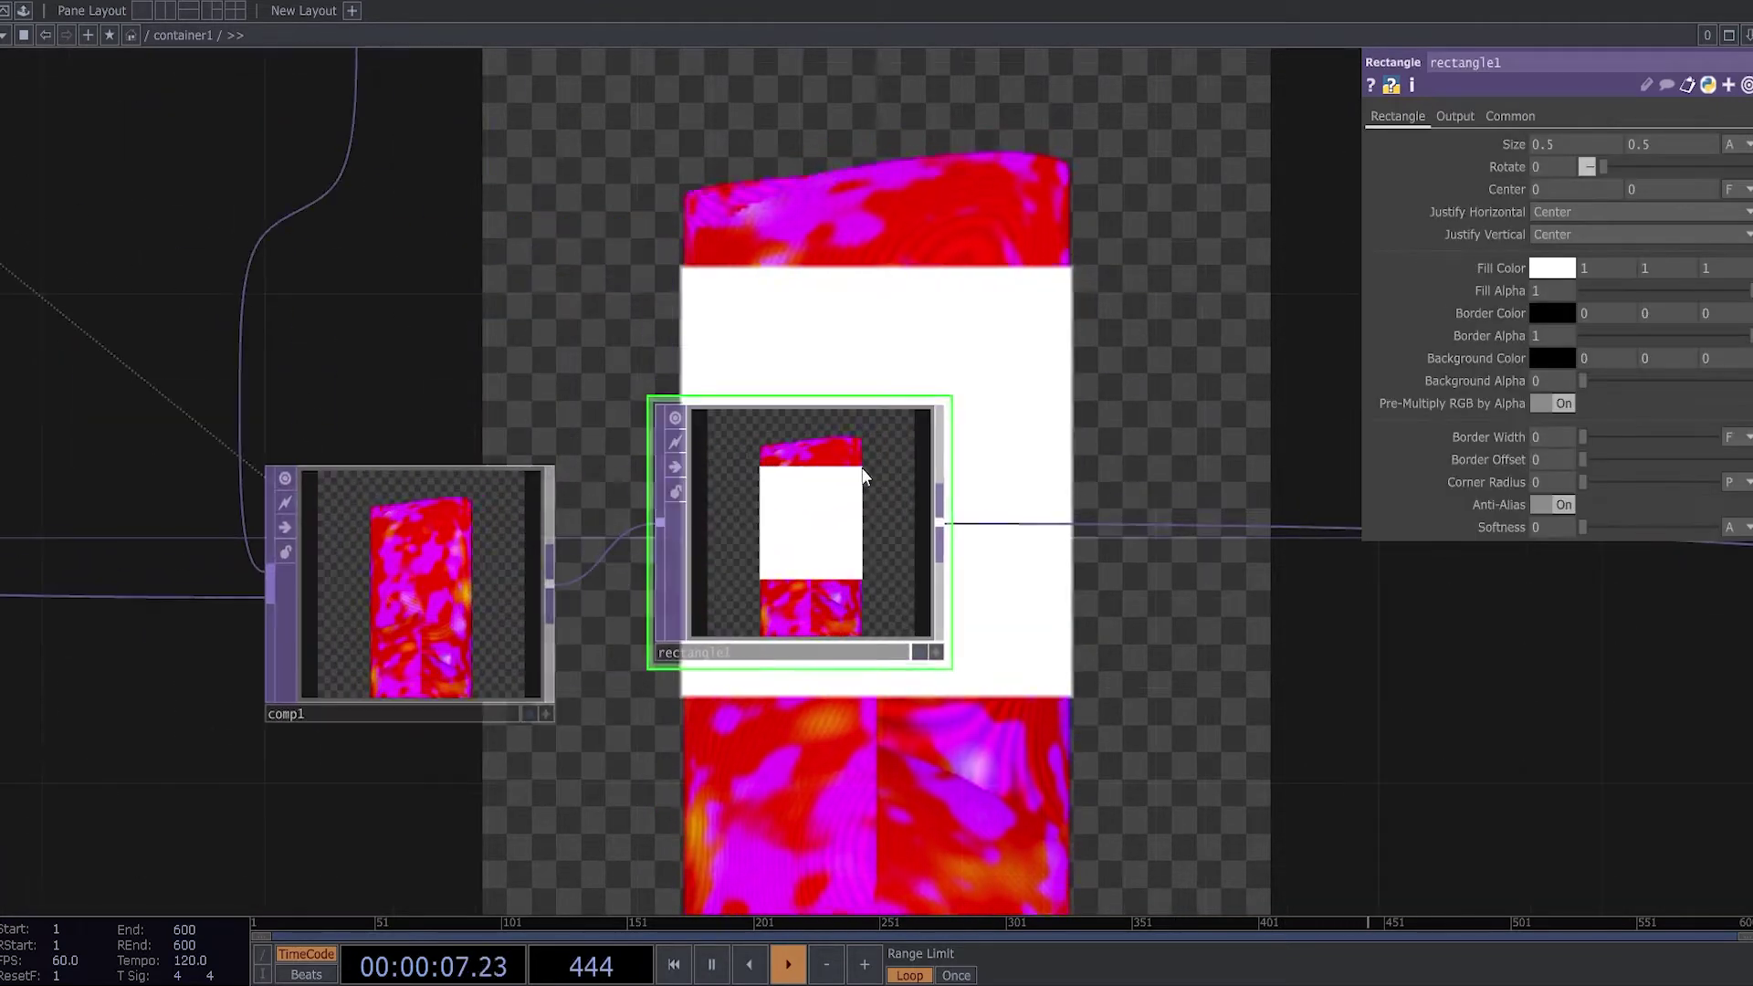
Make rectangle1 multiply with its input, with a size of 1 by 1 and softness of 0.12.
click(1456, 116)
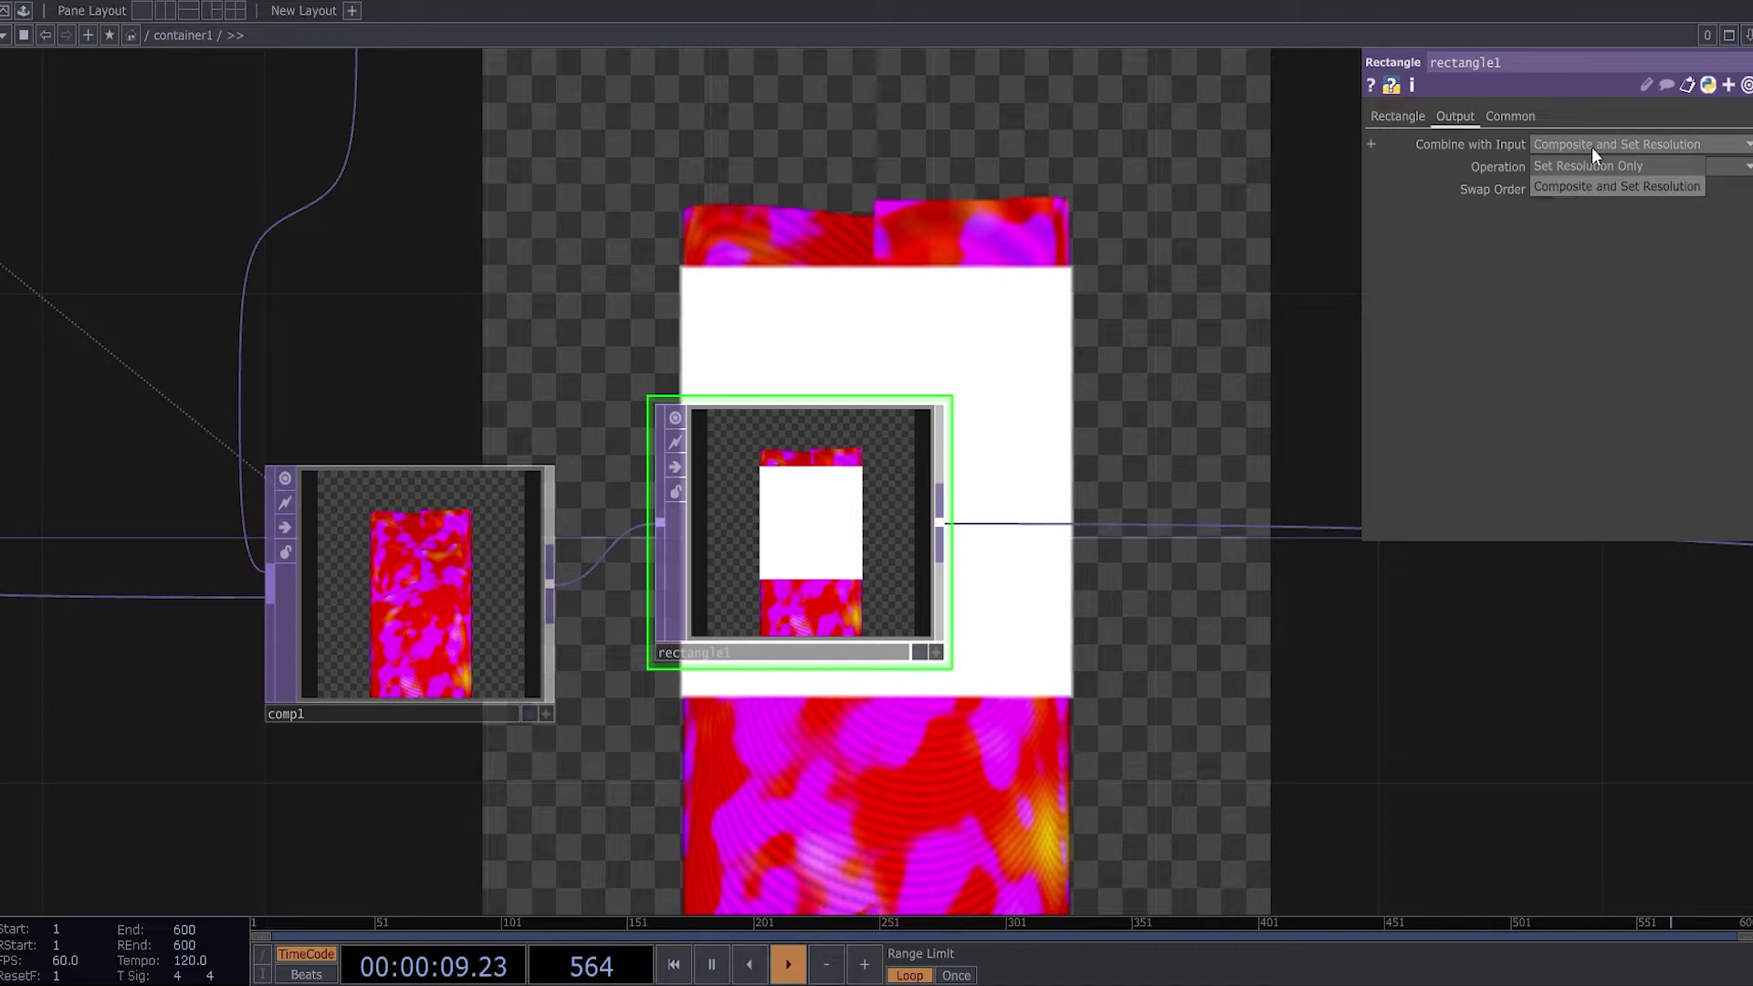
click(1581, 146)
click(1576, 168)
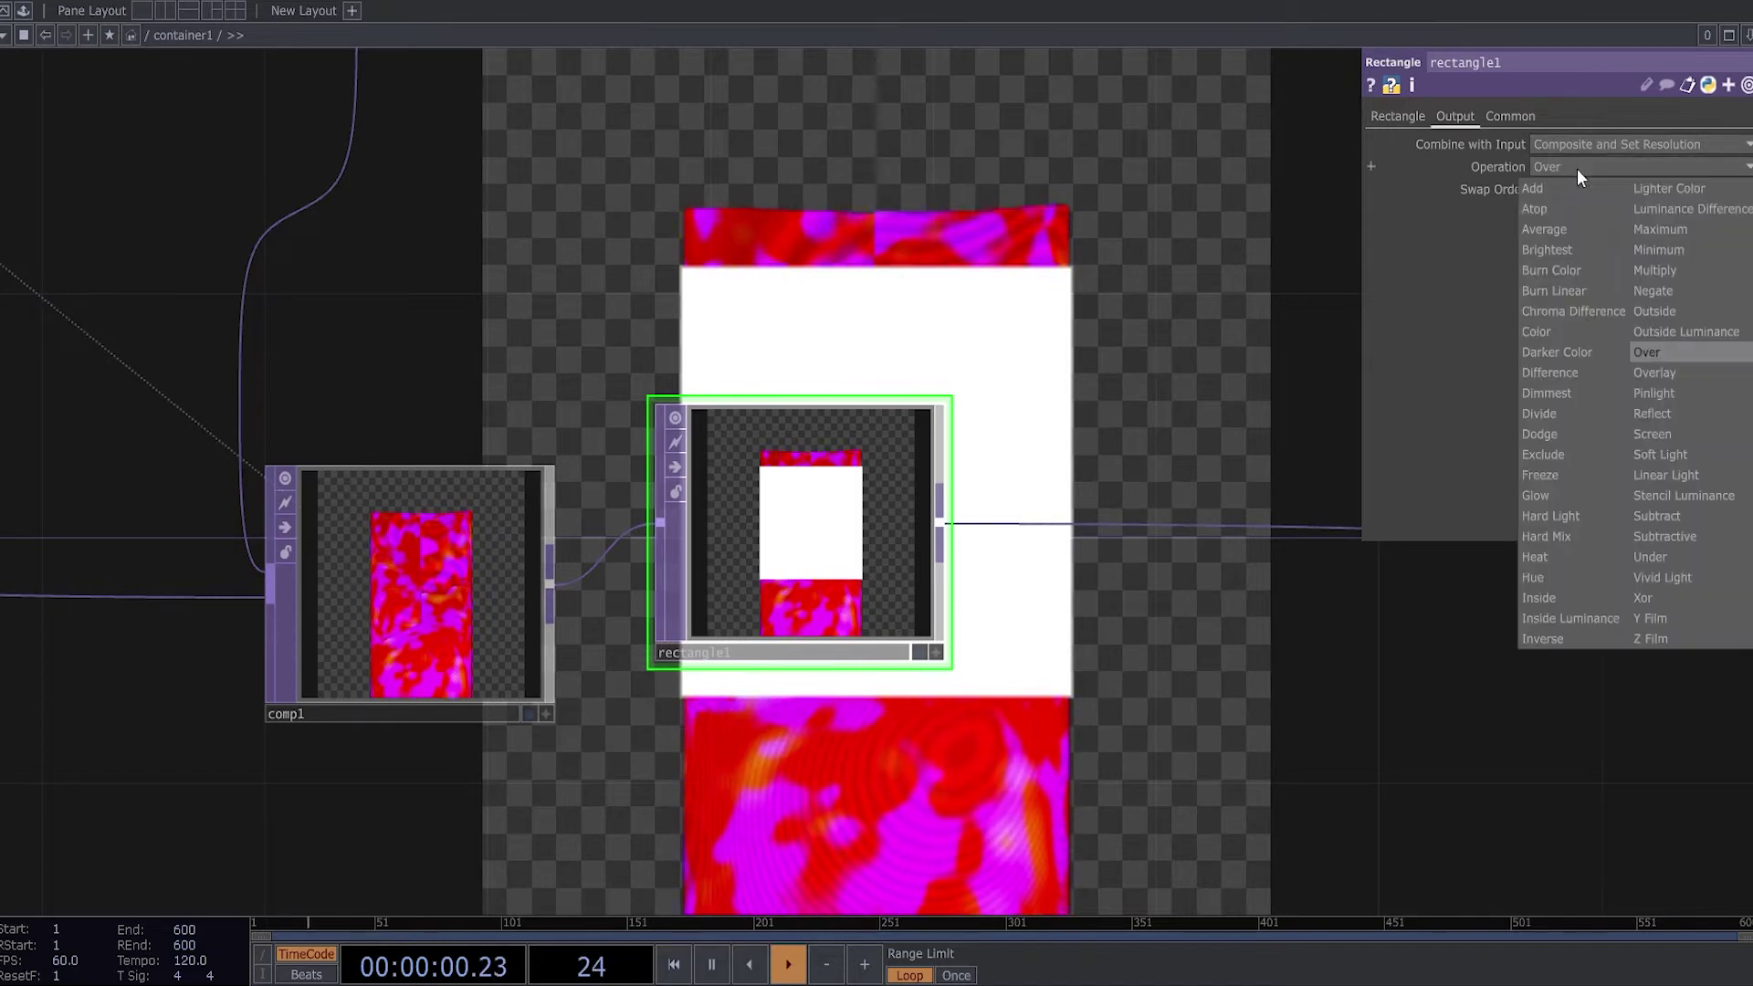
click(1671, 271)
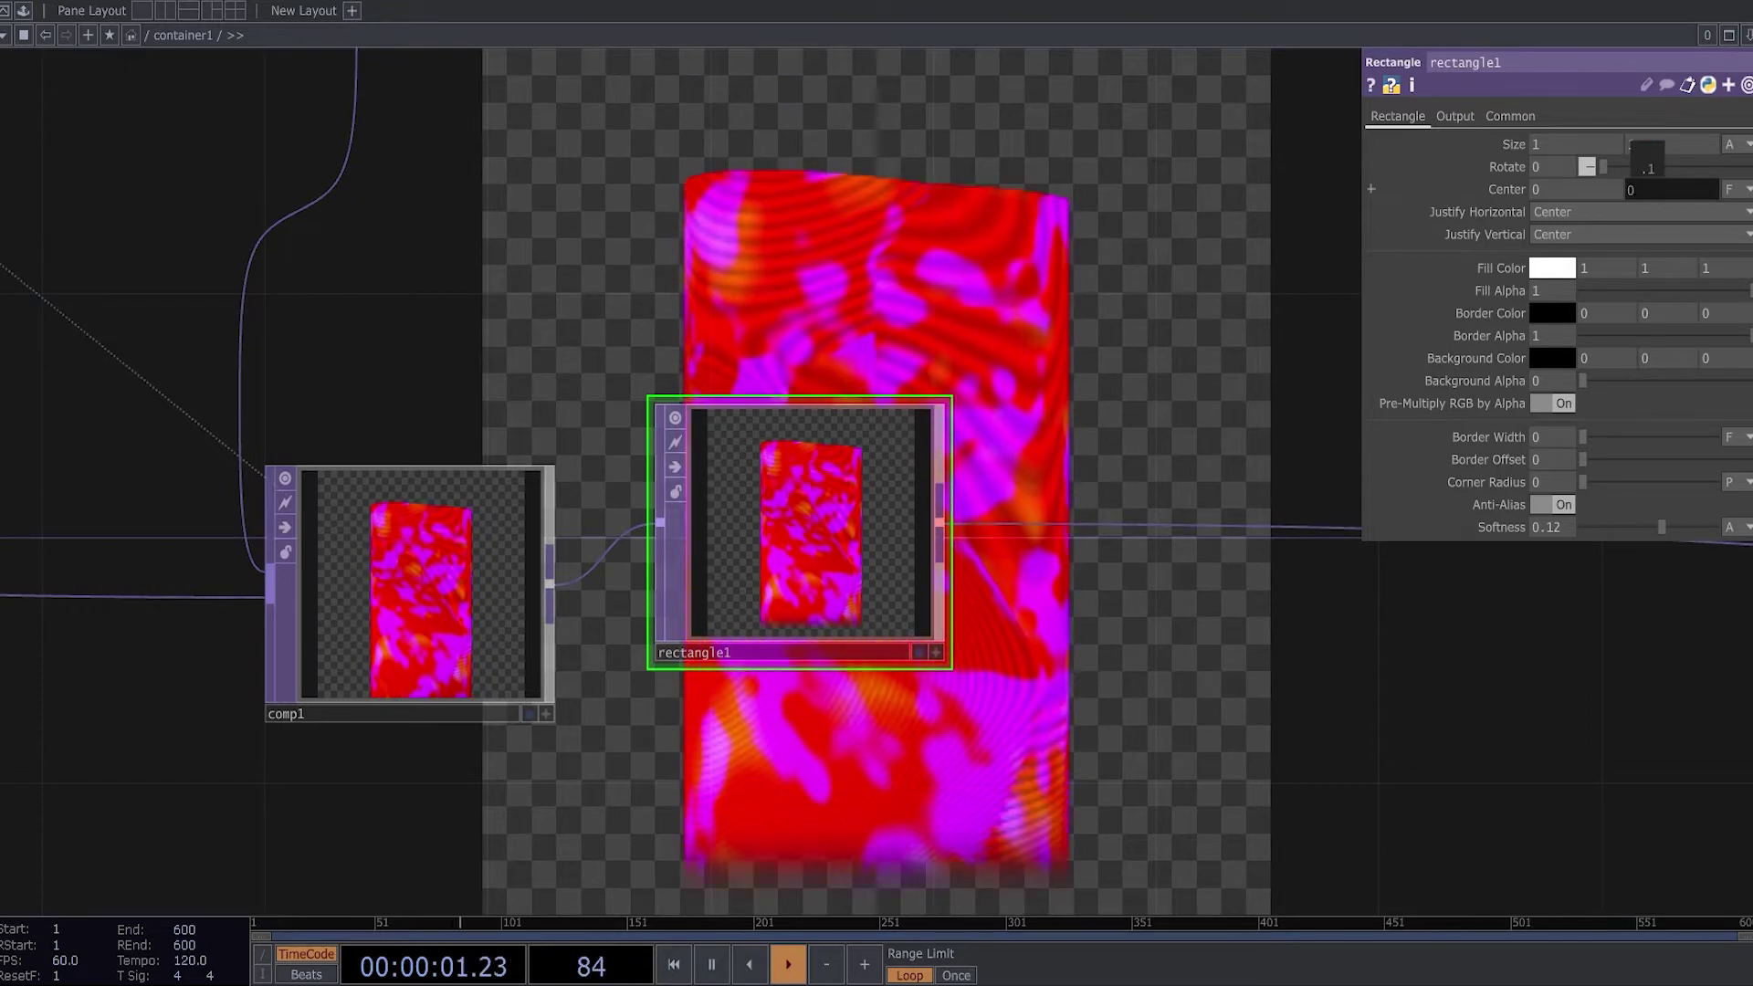
Insert a Transform TOP between comp1 and rectangle1 and set its vertical translate to 0.1.
scroll(1455, 295, down, 3)
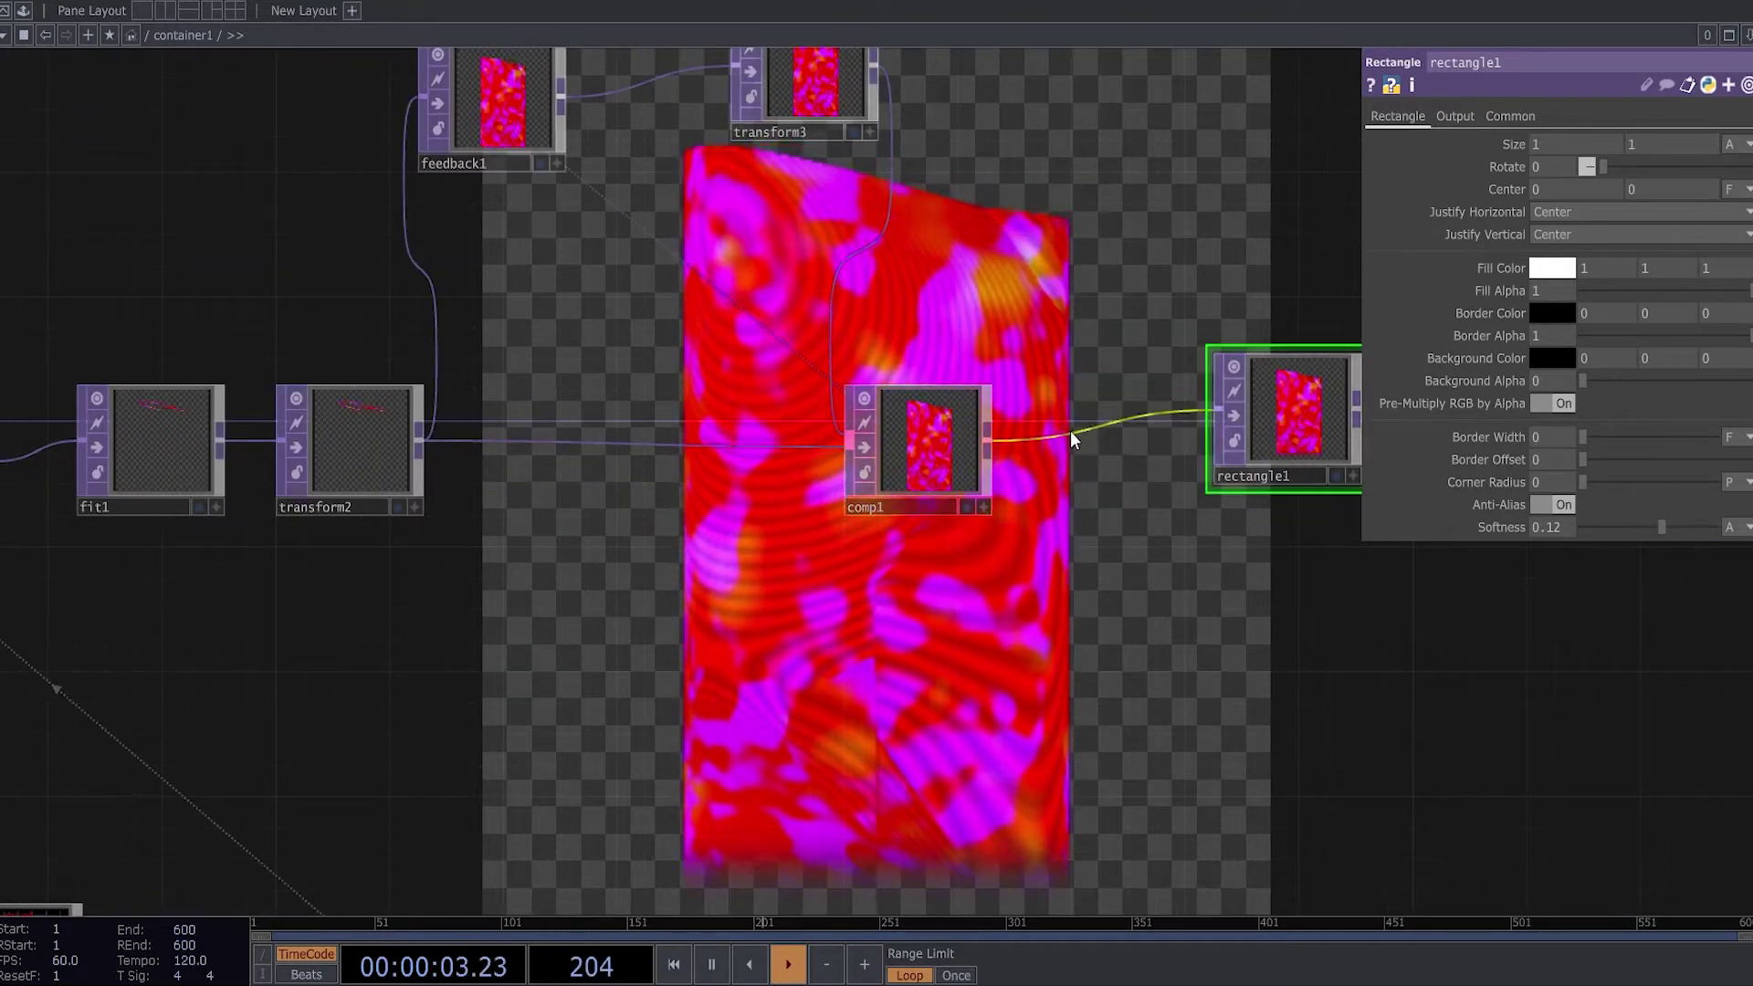
click(1061, 419)
click(1198, 411)
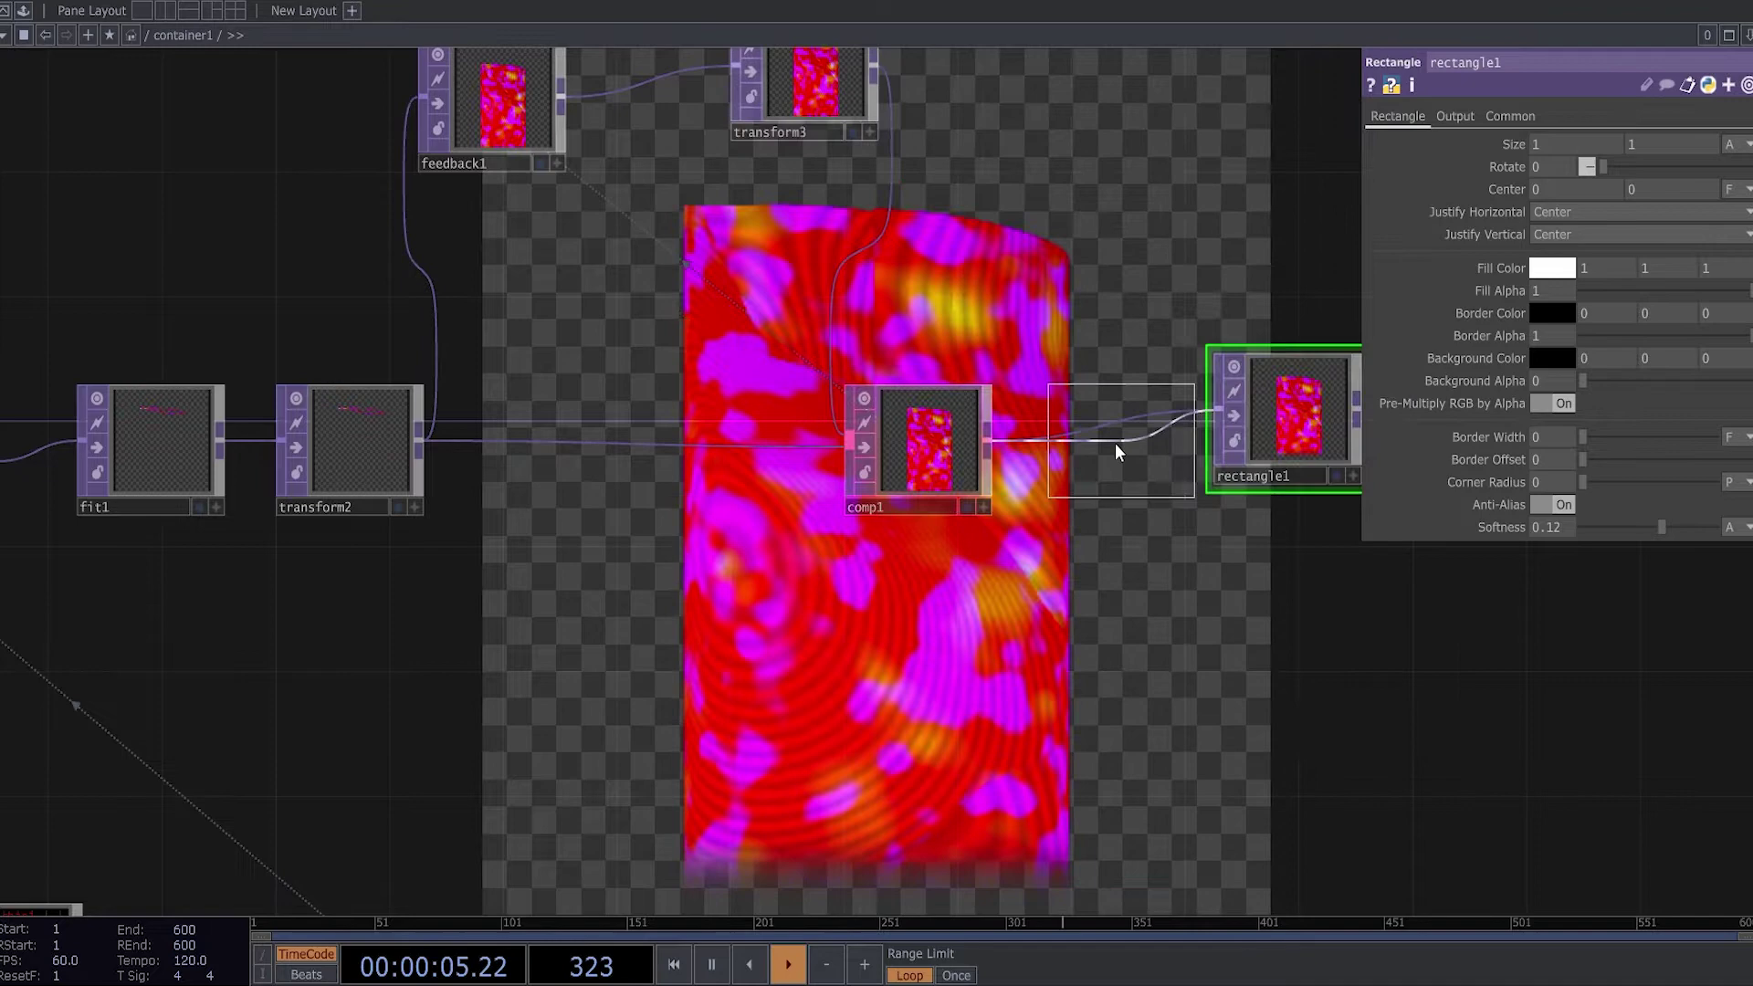
click(1115, 450)
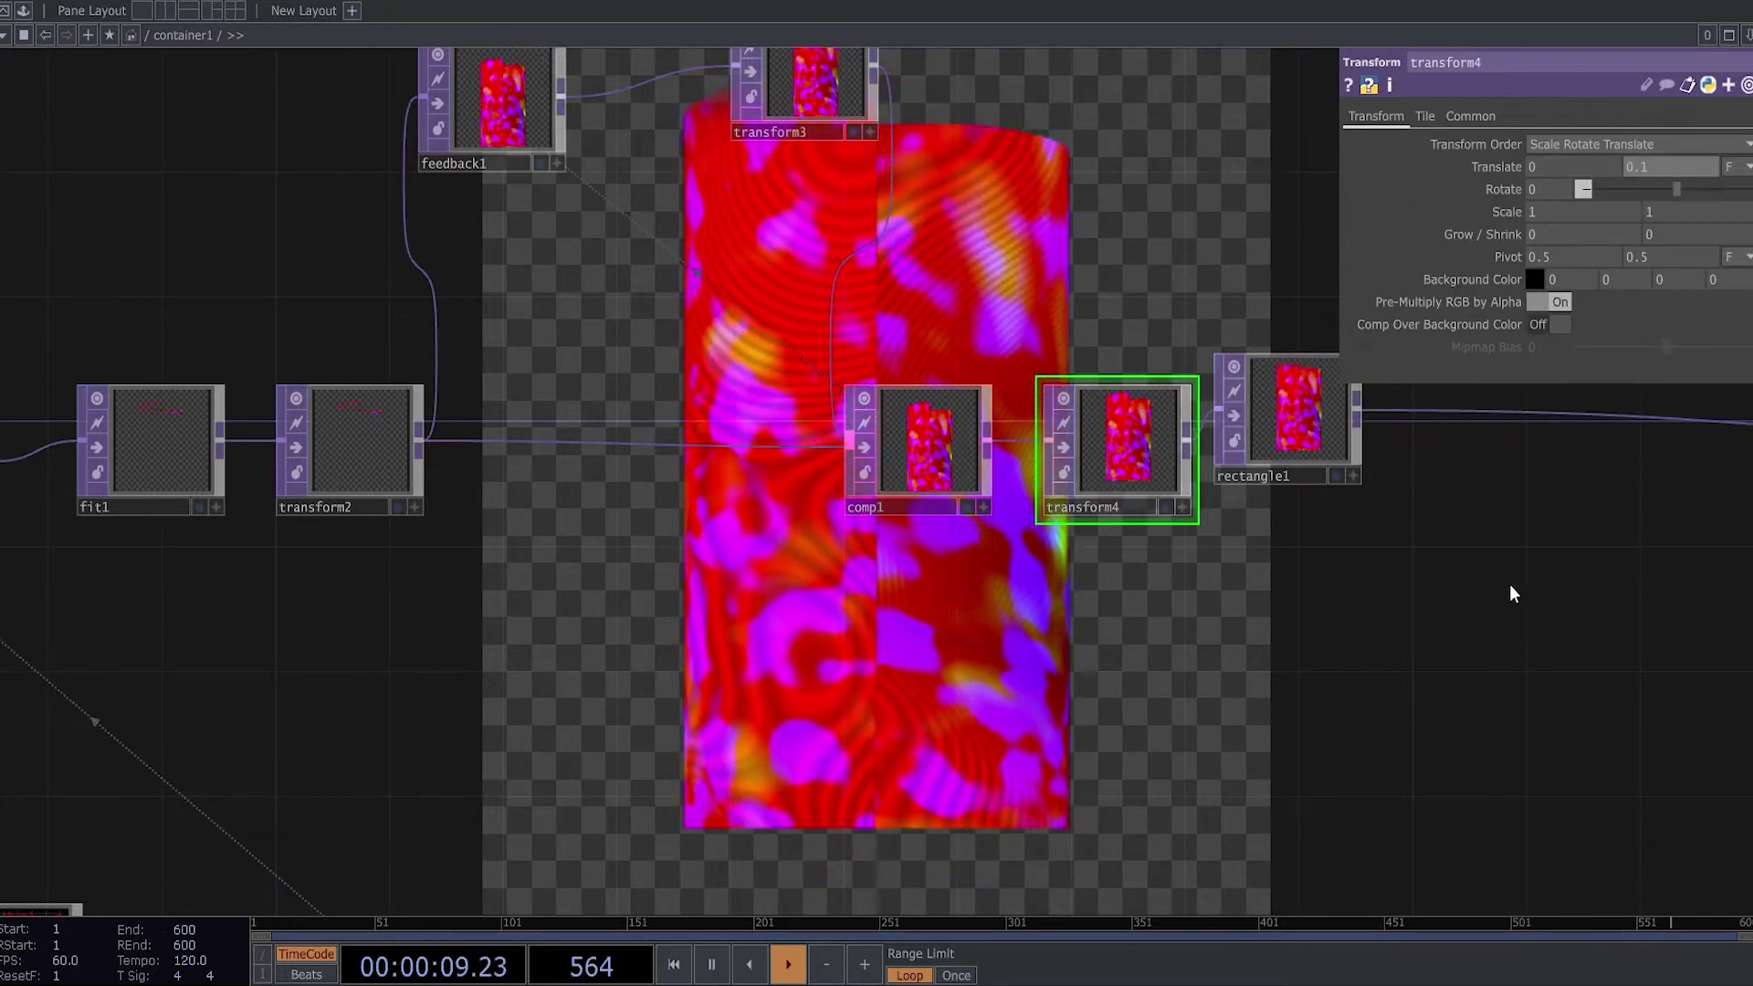
Set rectangle1's vertical size to 0.9 to soften the upper and lower edges.
drag(1383, 479, 982, 626)
click(920, 598)
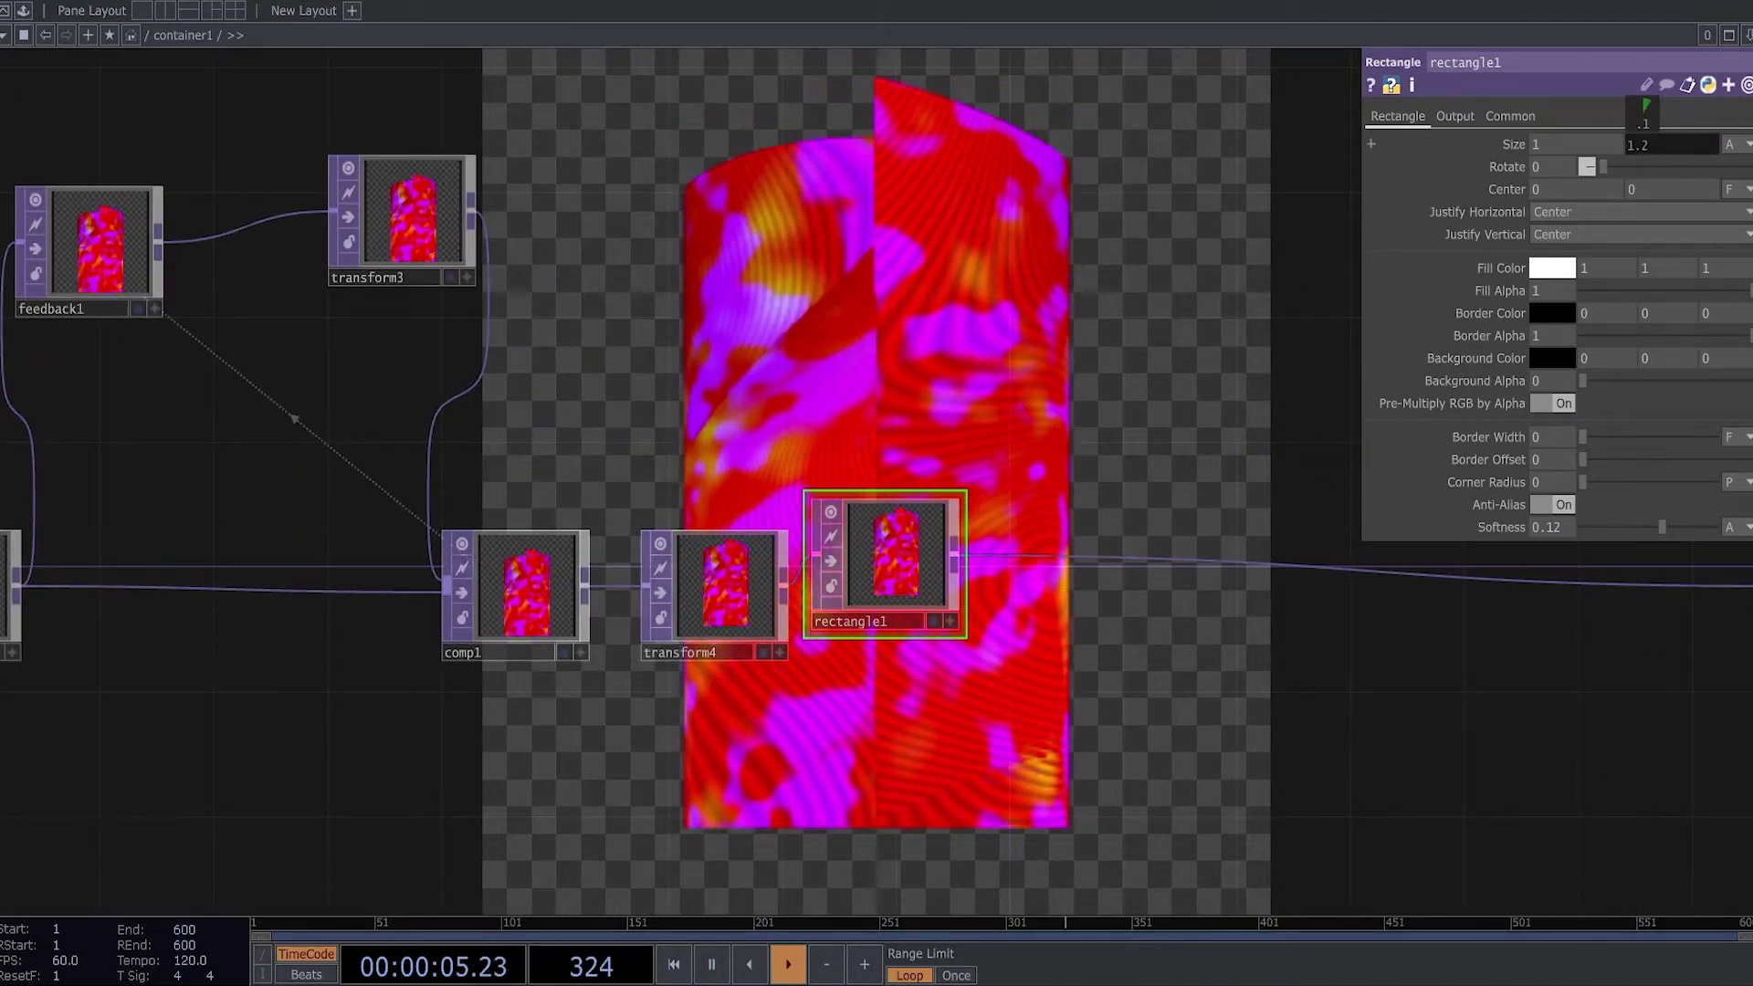
drag(1642, 123, 1621, 124)
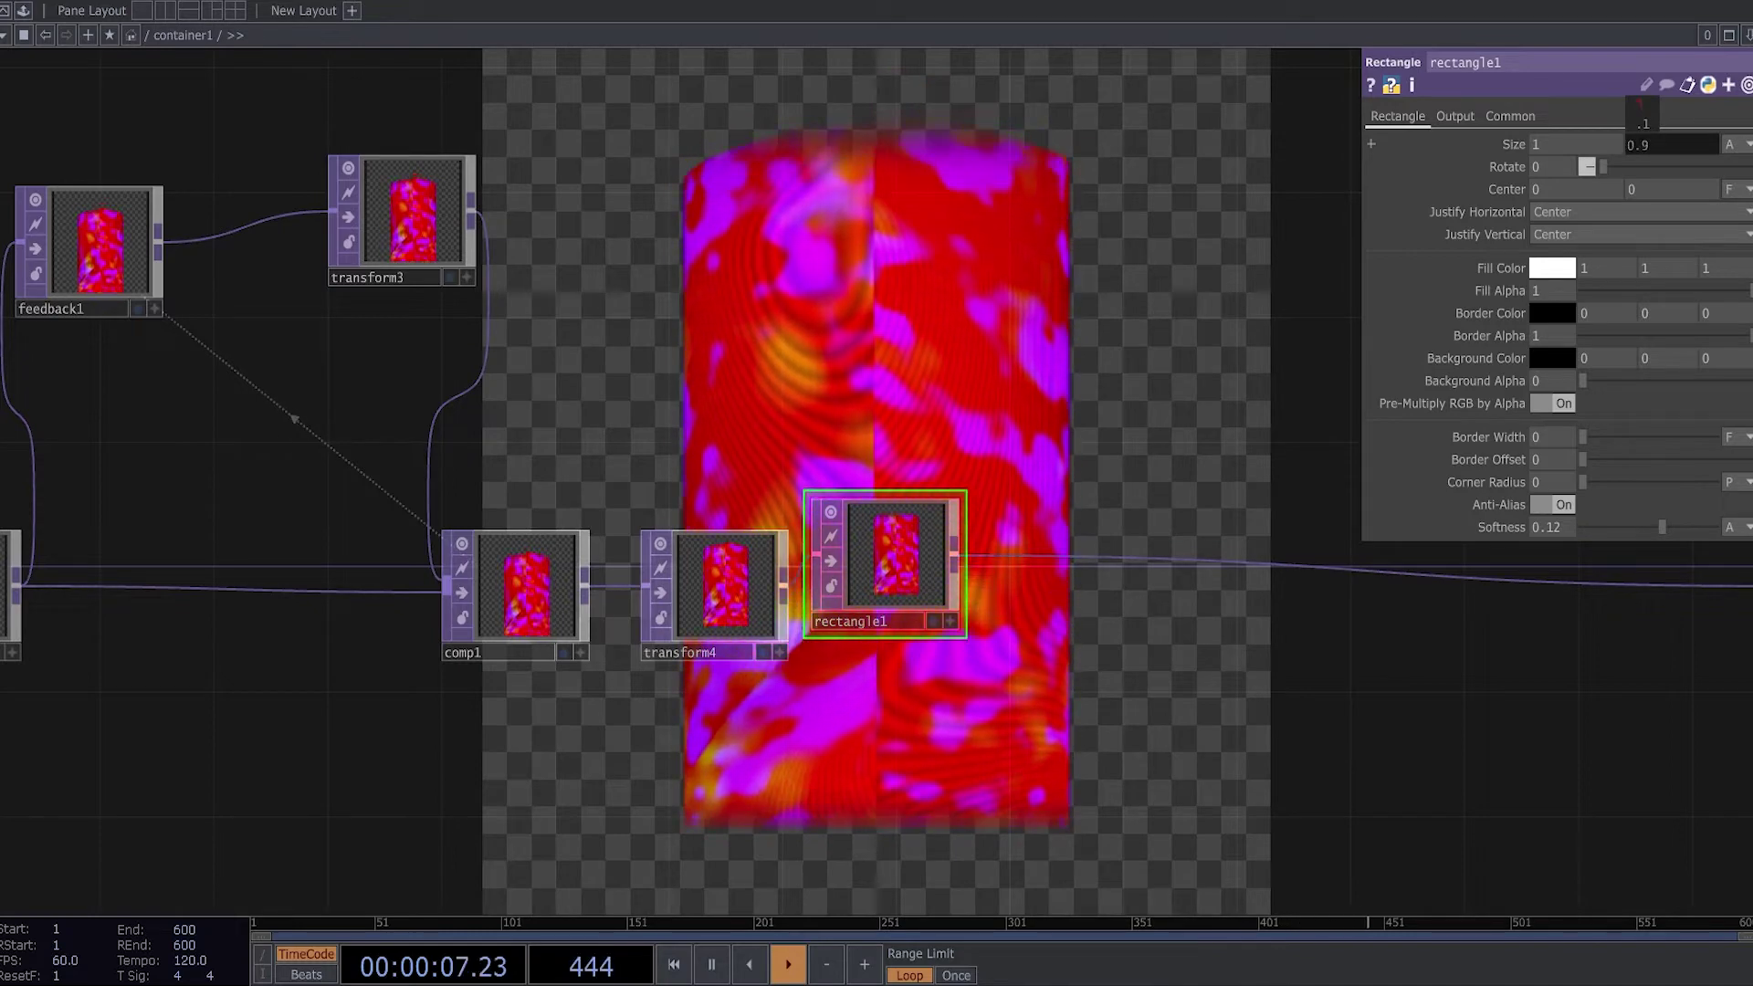
Insert a Null TOP between rectangle1 and null5.
middle_drag(1260, 479, 1205, 528)
drag(1016, 711, 718, 779)
middle_drag(823, 637, 857, 599)
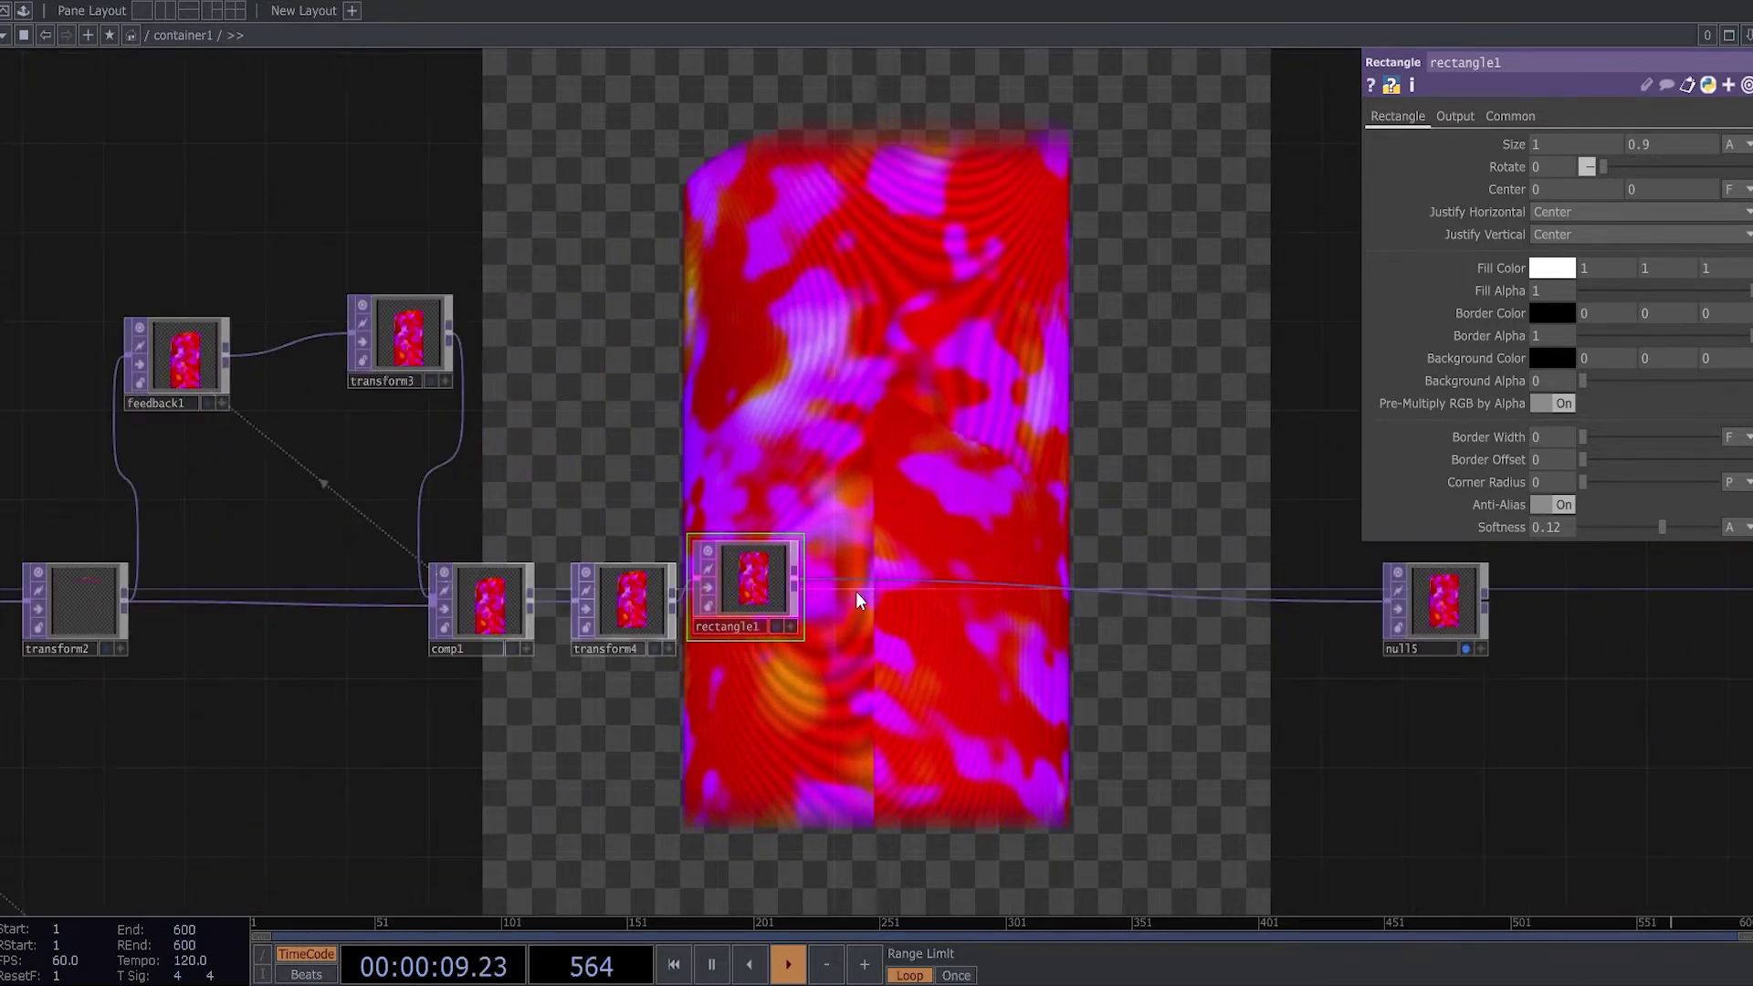
right_click(866, 585)
click(889, 560)
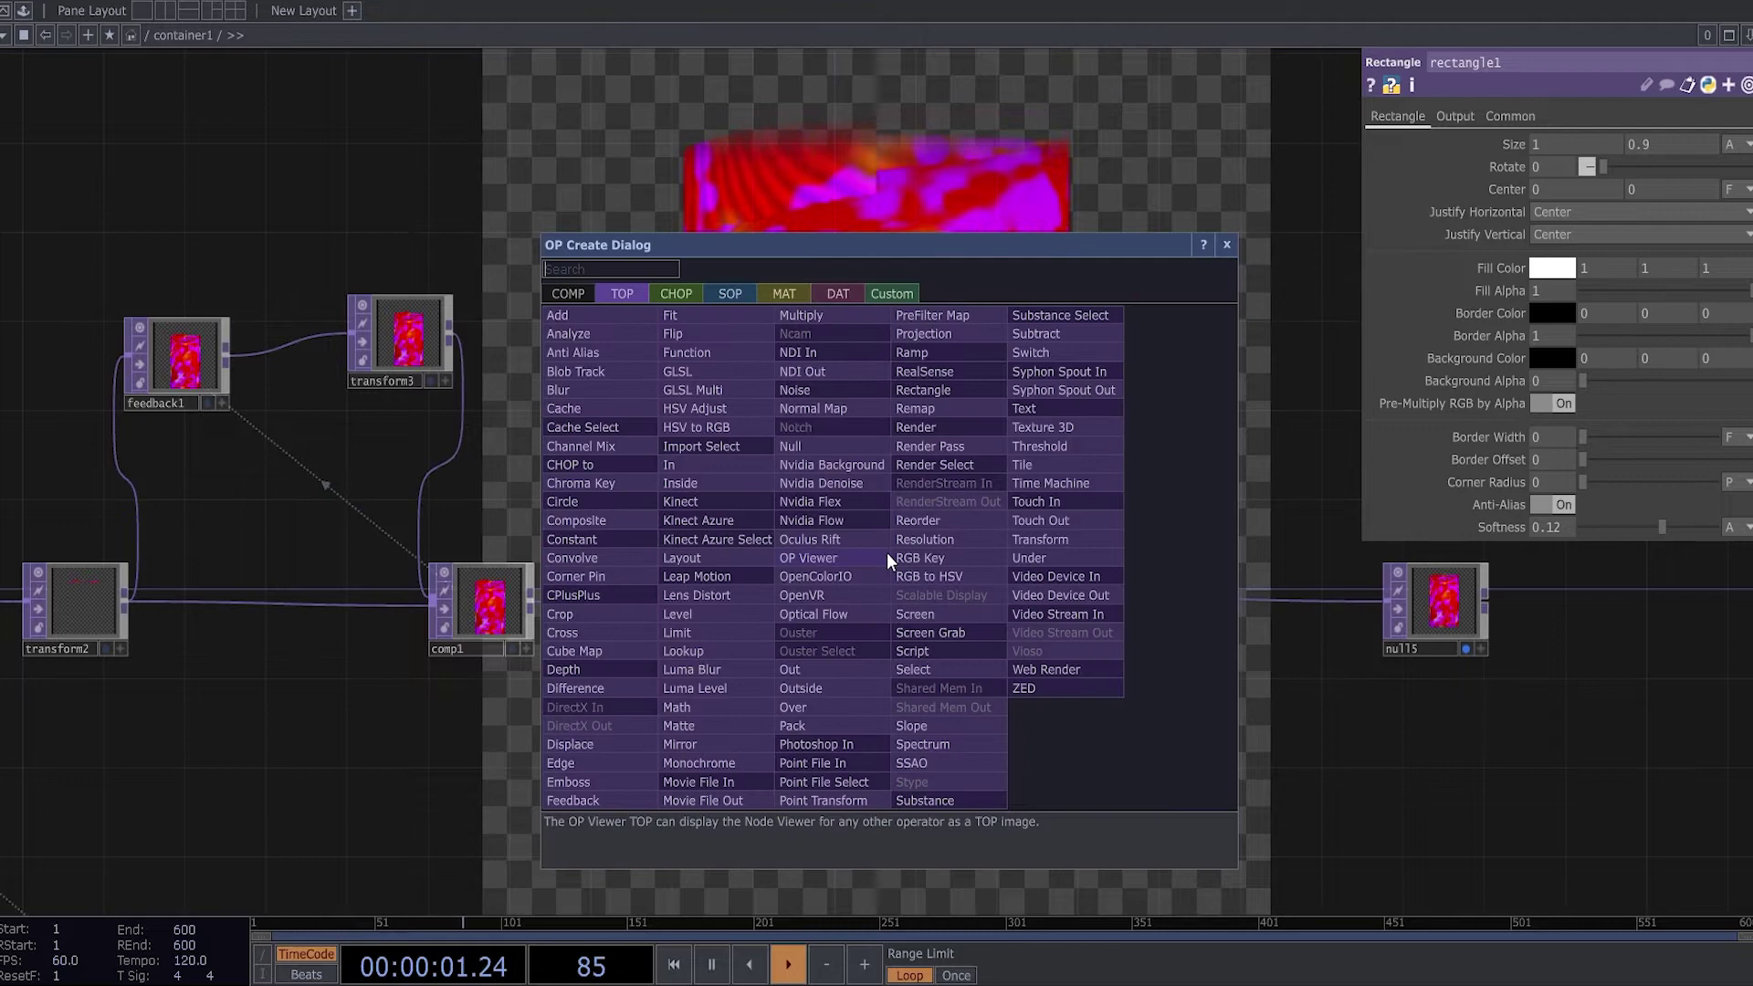
text(n)
click(810, 448)
click(949, 565)
Insert a Noise TOP between null6 and null5.
right_click(1061, 555)
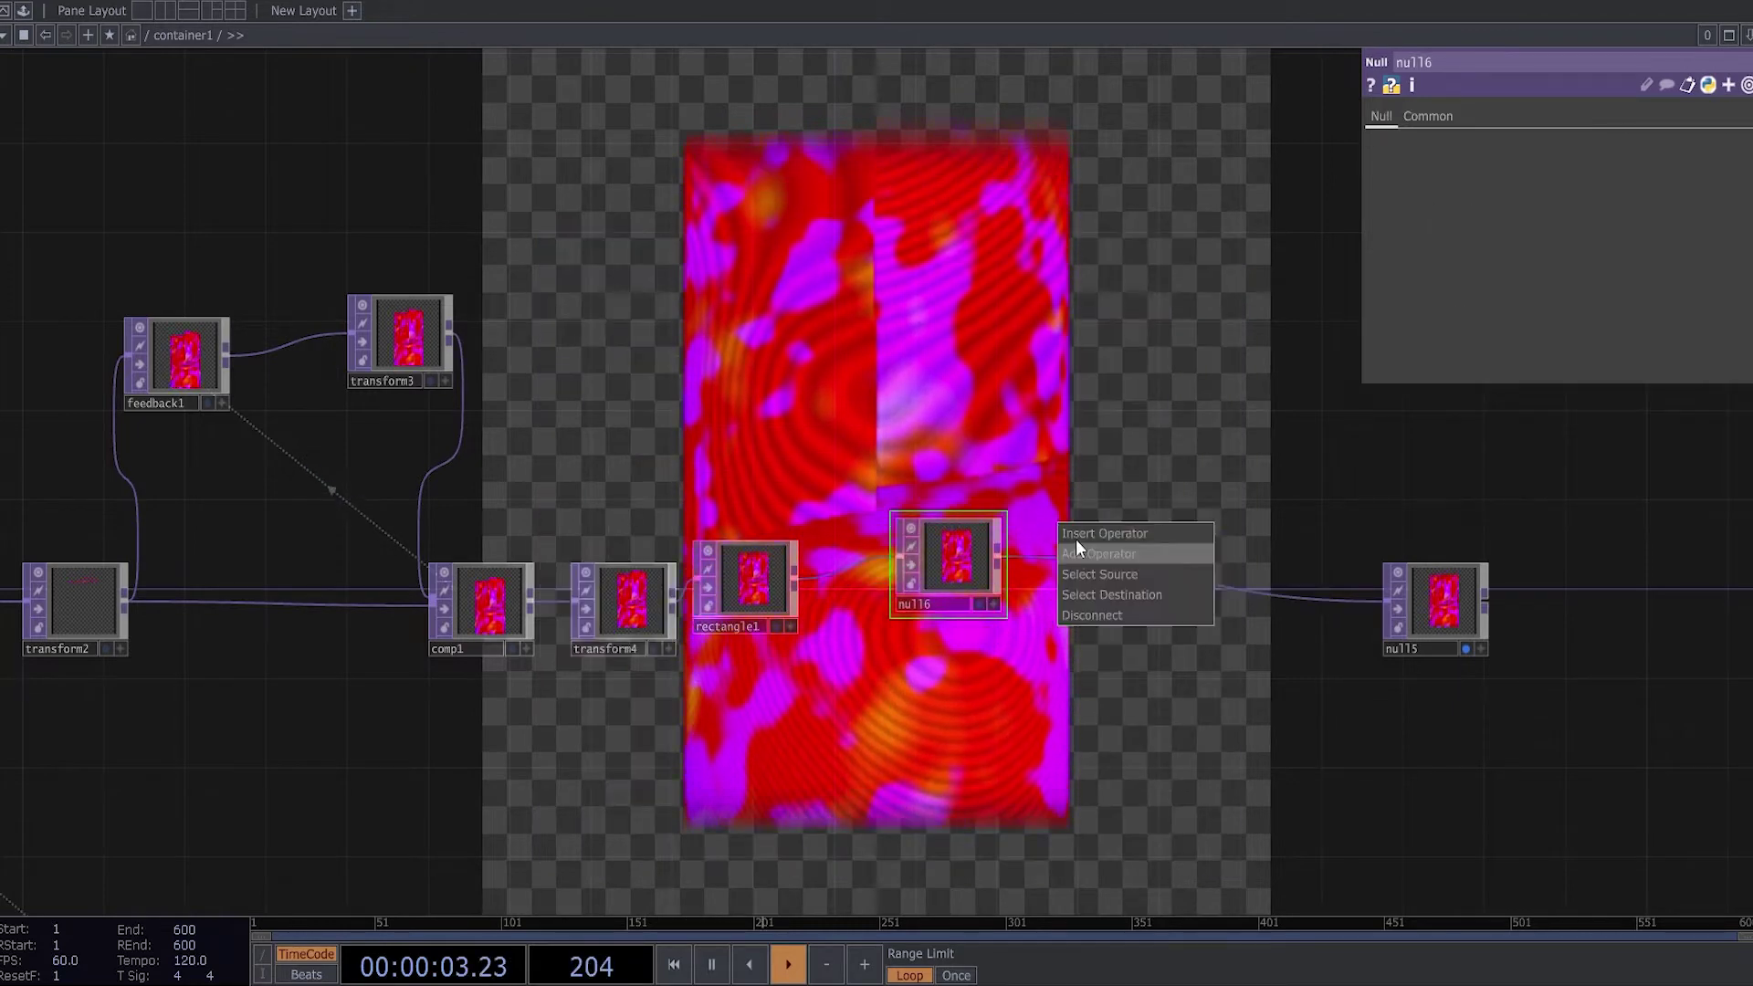
click(1100, 533)
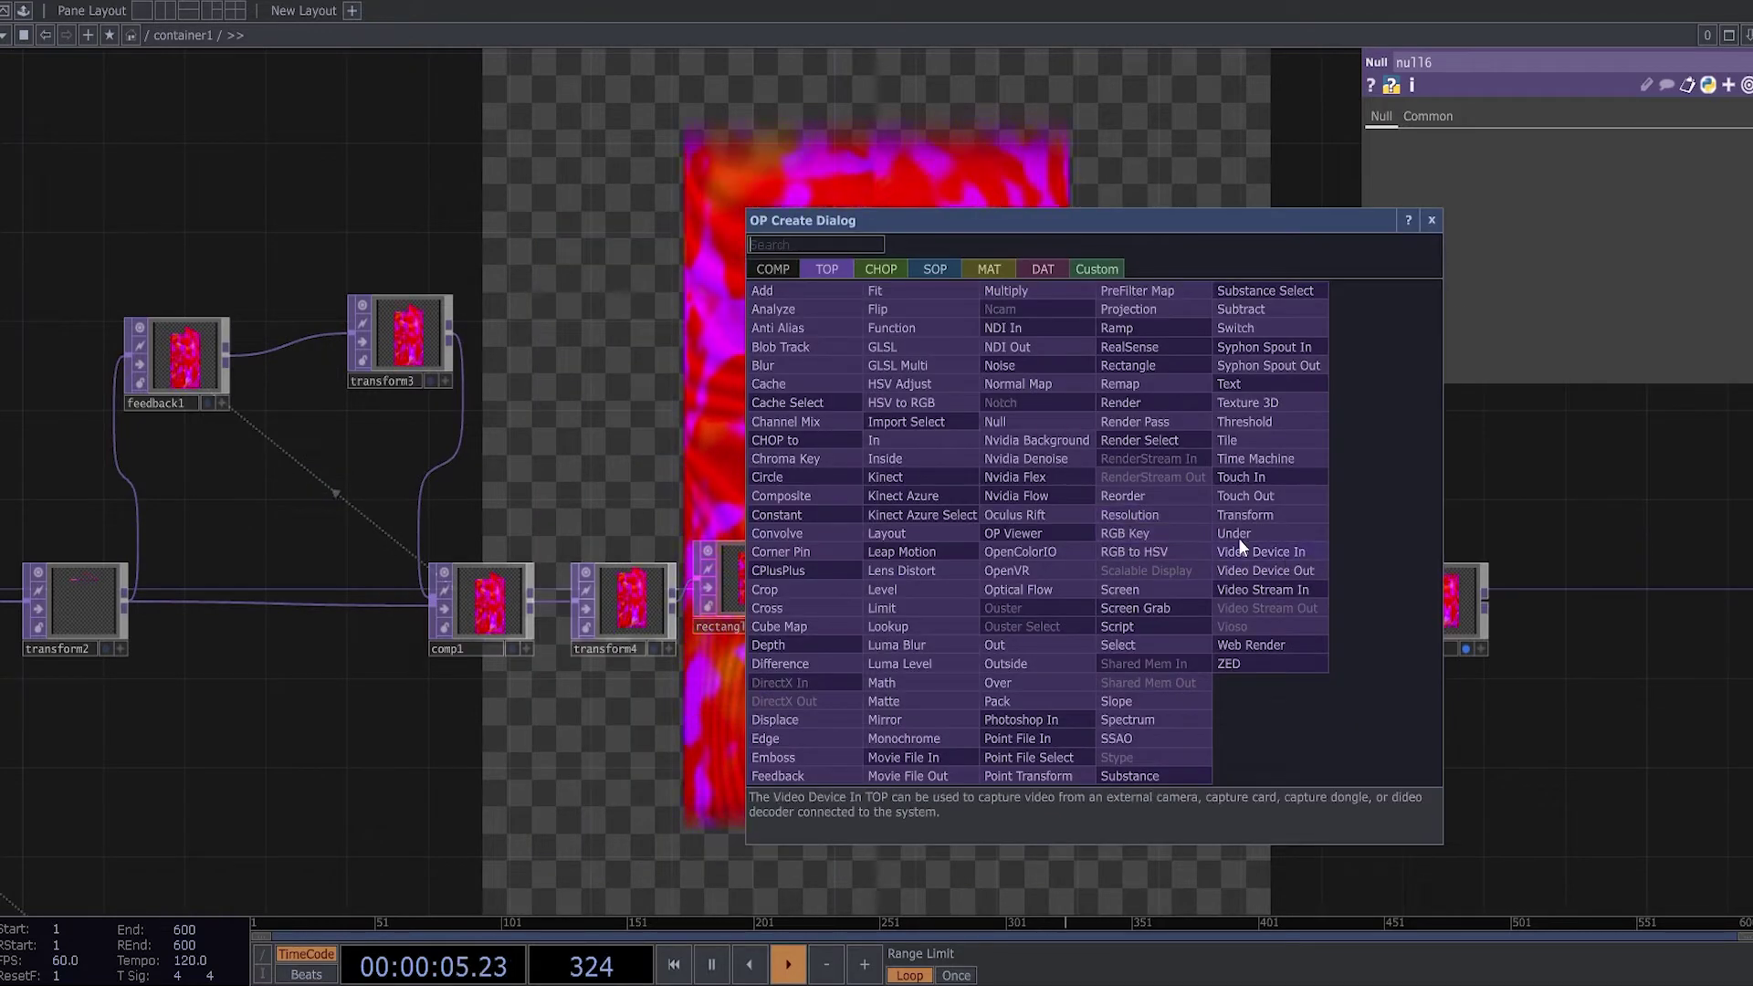
click(1015, 366)
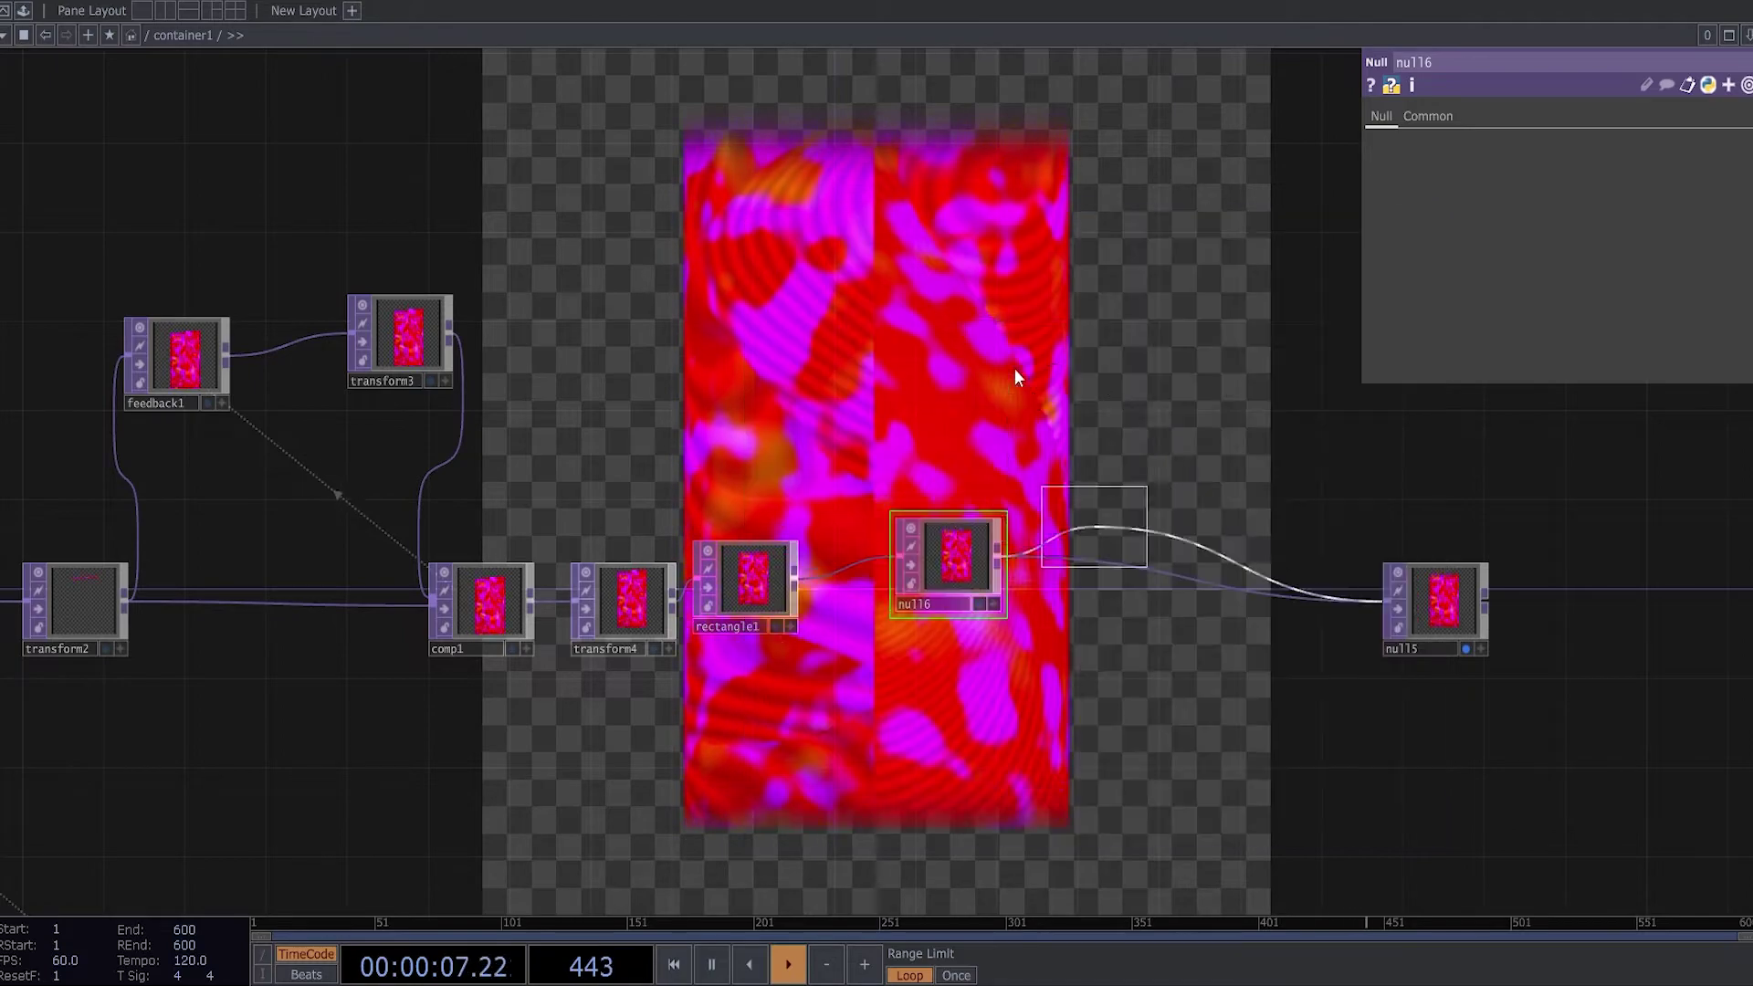
click(1136, 512)
scroll(1116, 592, up, 3)
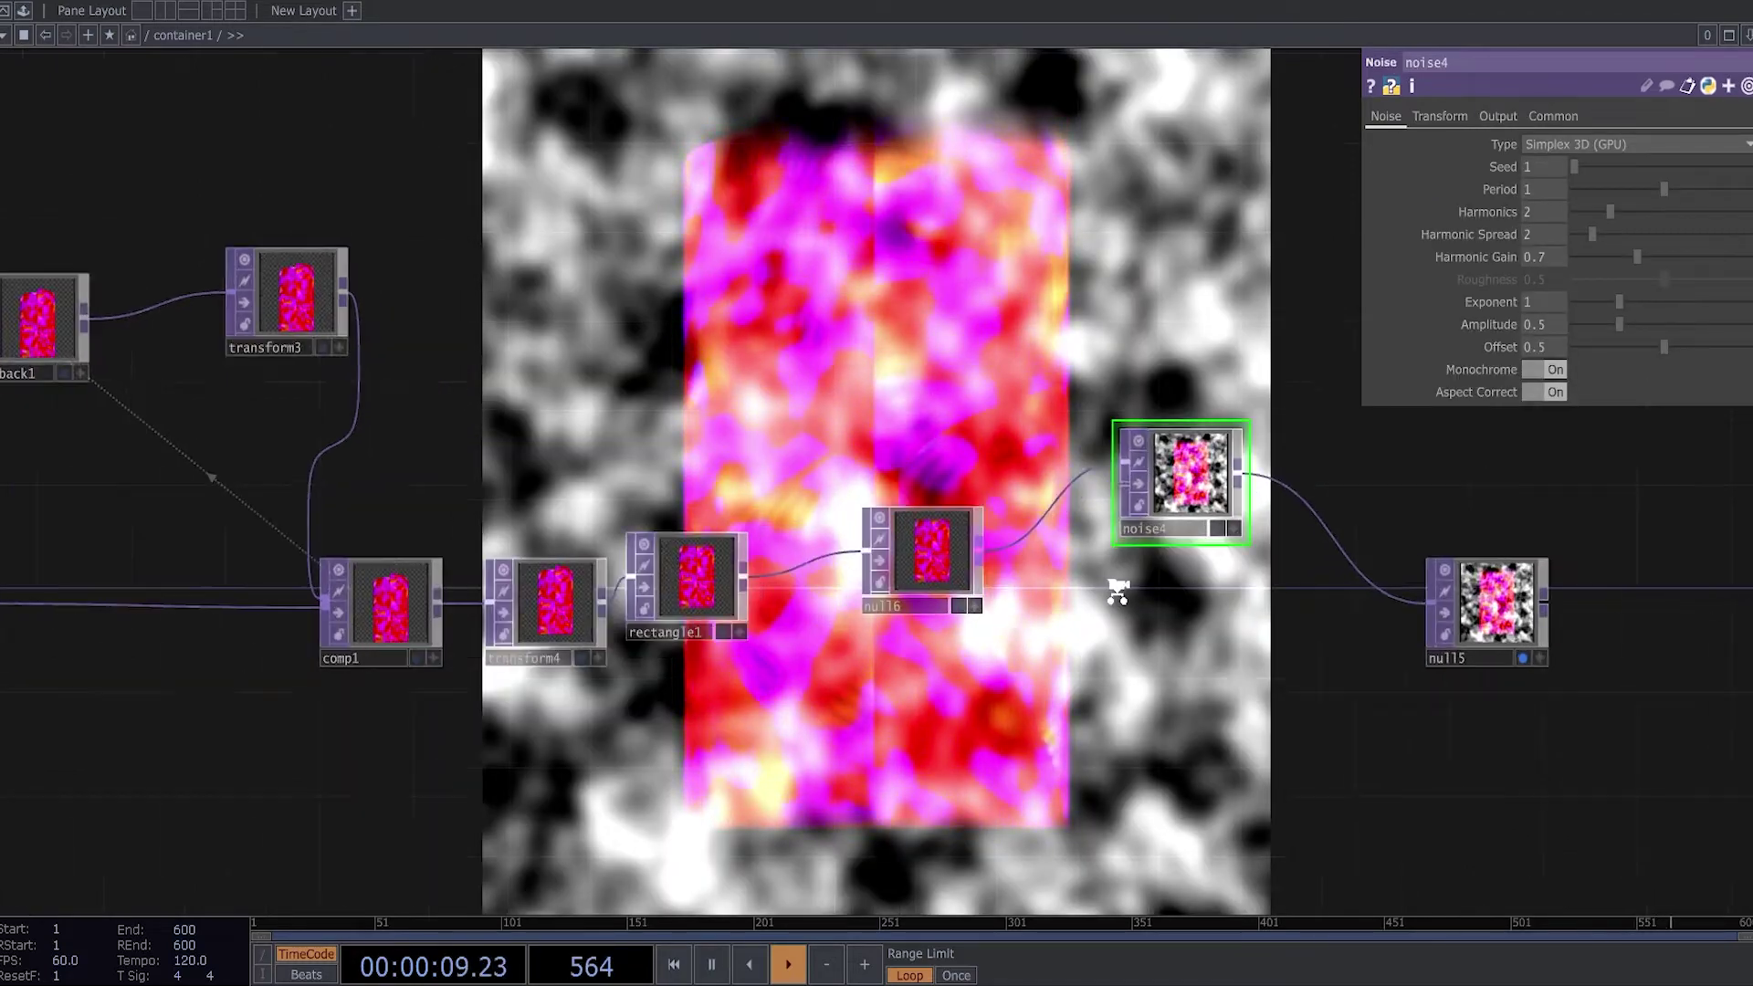
Wire null6 into noise4's other input as well and turn off noise4's Monochrome option.
drag(745, 589, 985, 439)
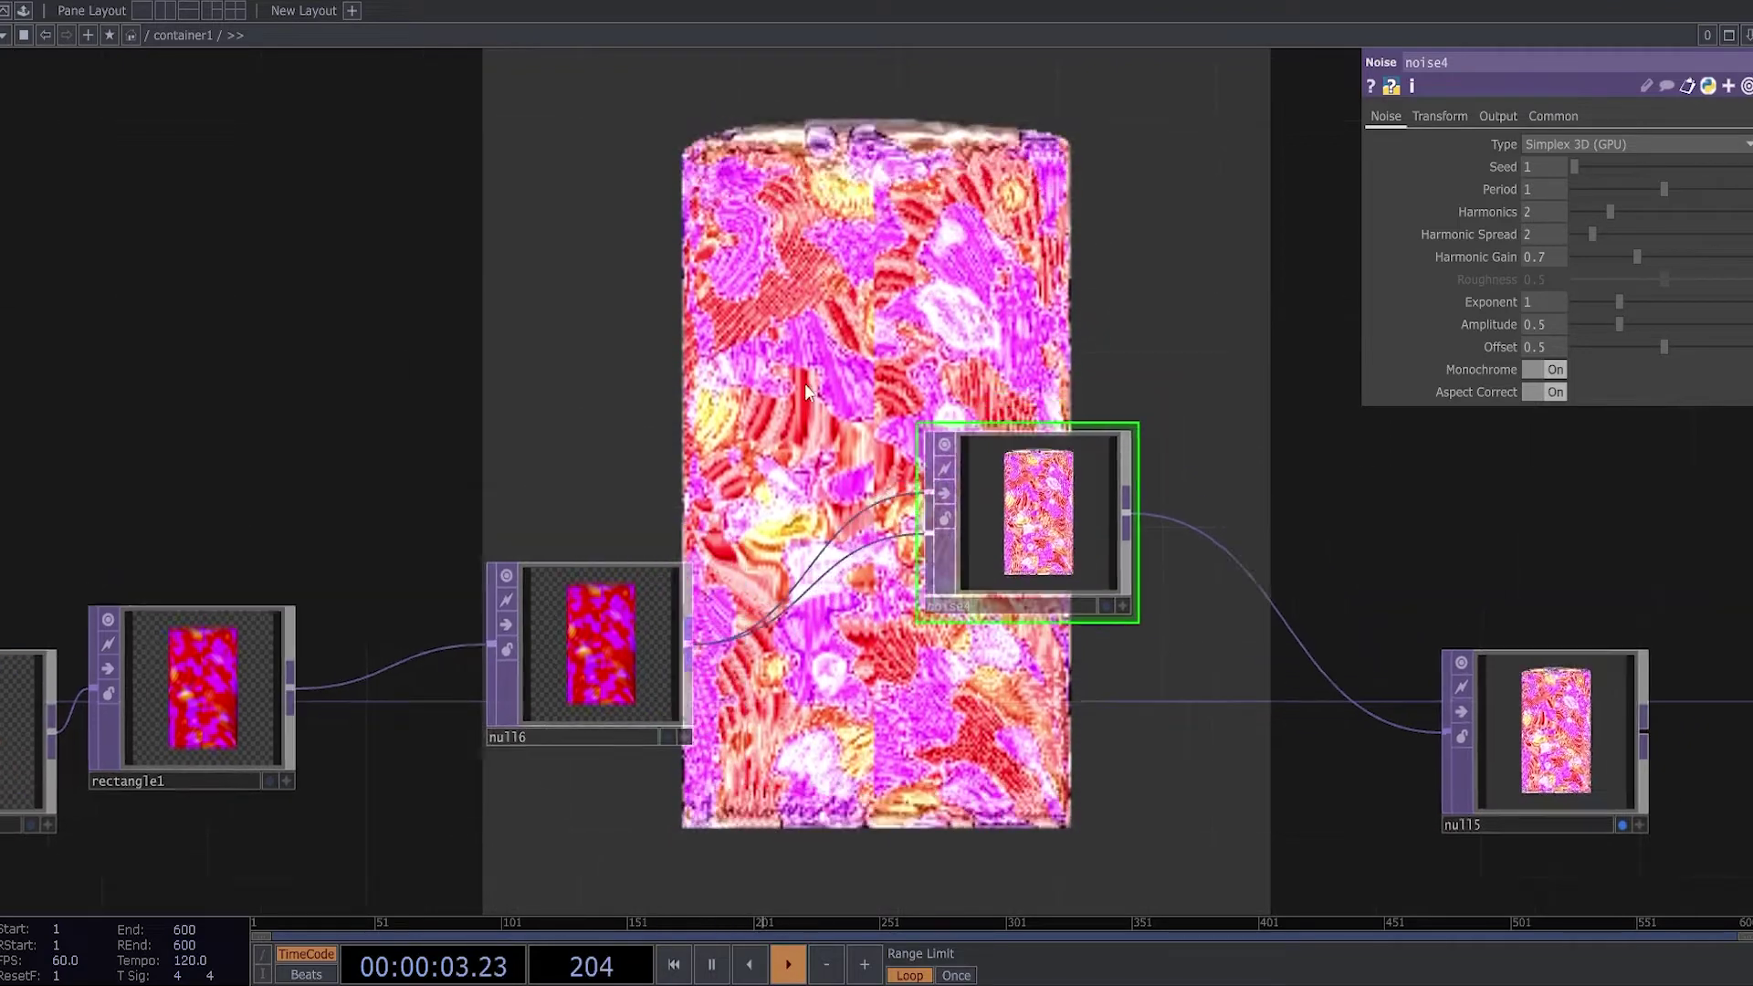
click(1533, 369)
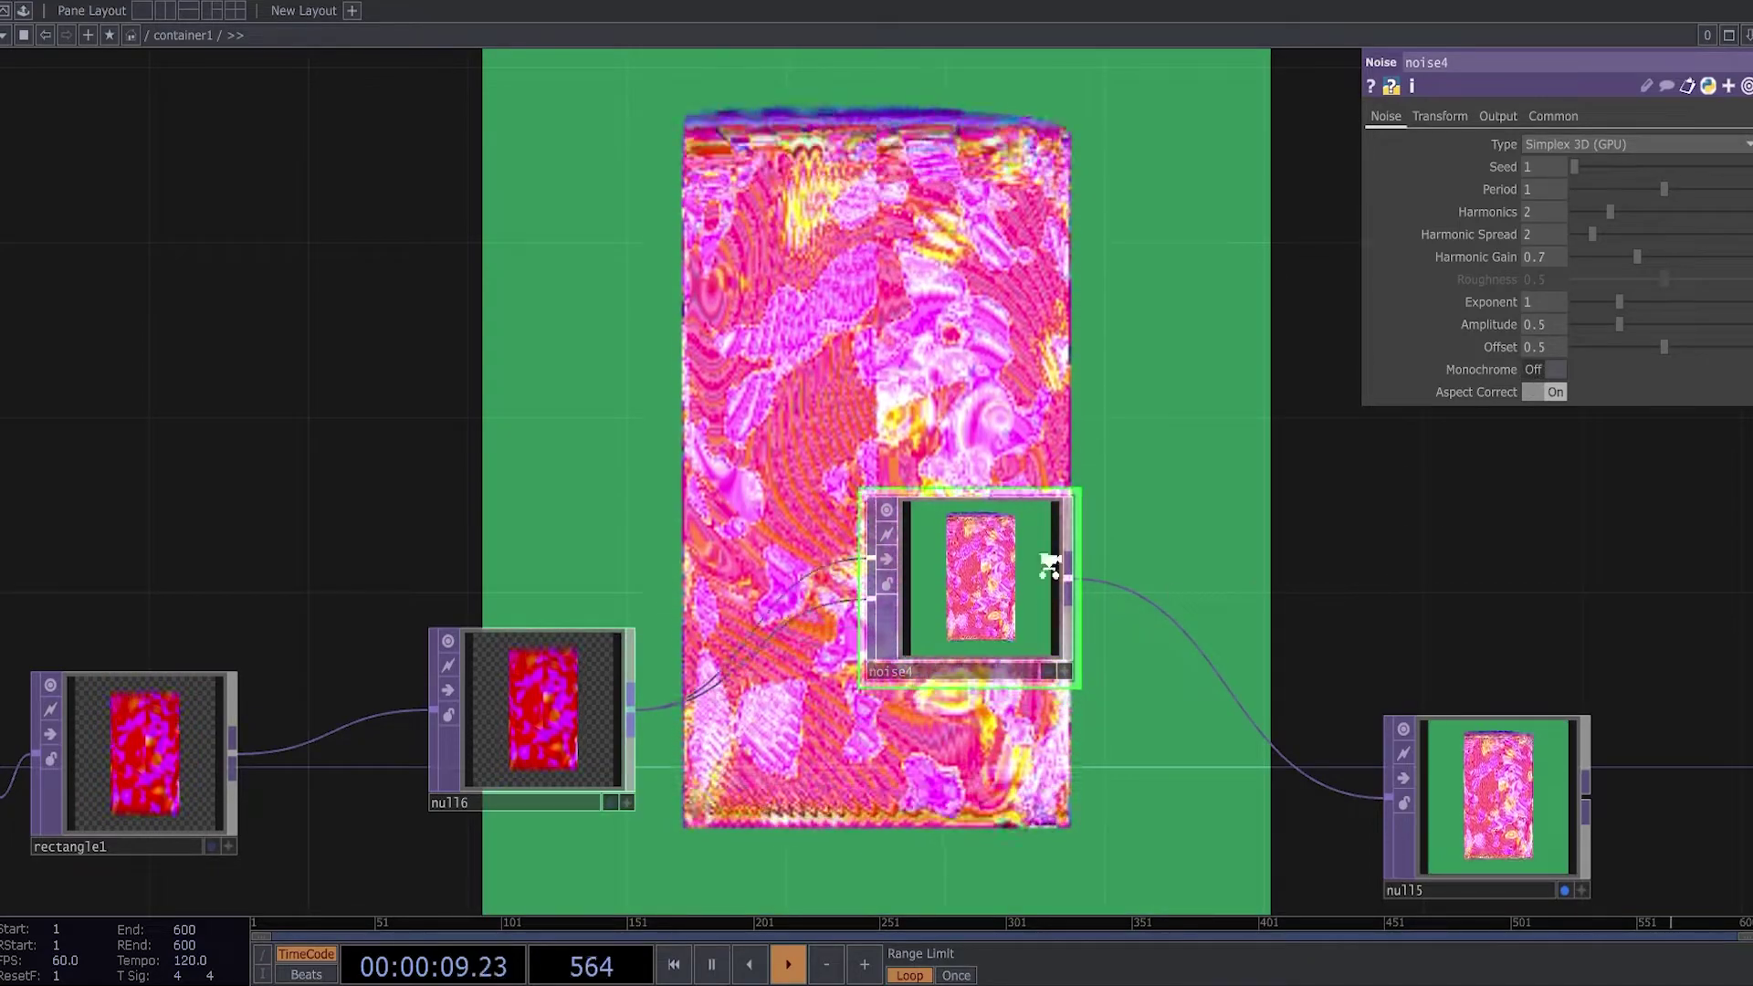
scroll(1044, 566, up, 1)
scroll(1033, 373, down, 1)
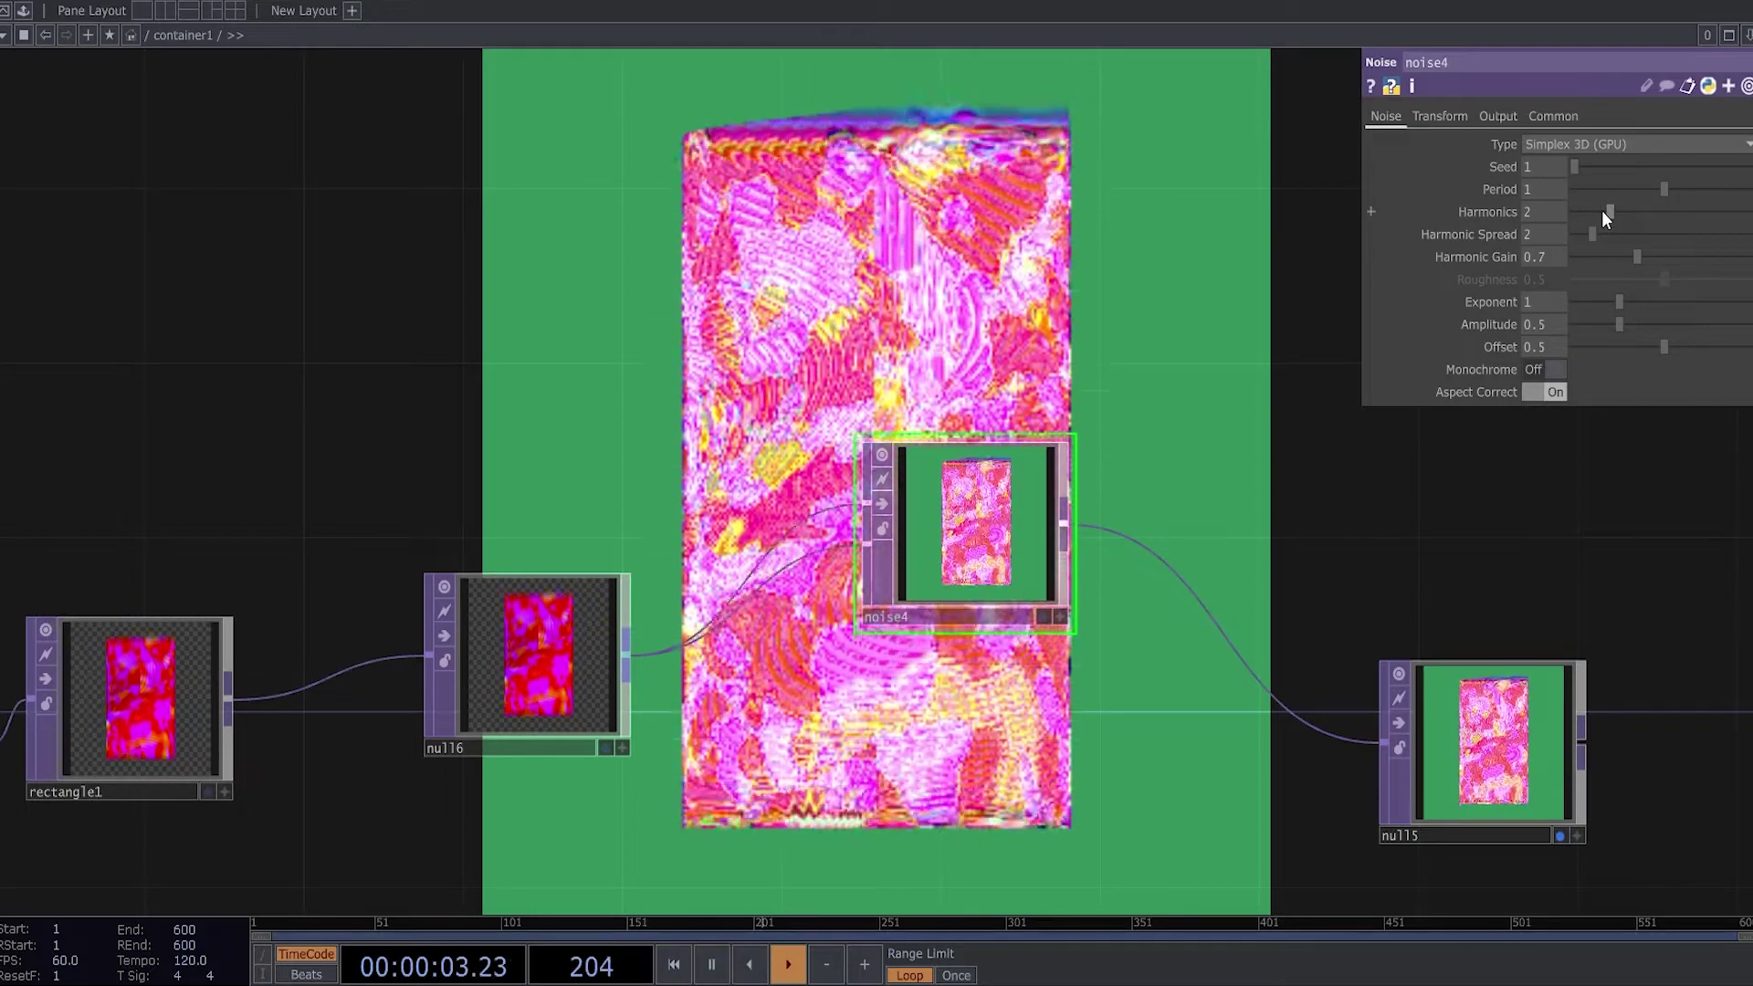
Set noise4's Harmonics to 10, Amplitude to 0.68 and Exponent to 1.35.
drag(1609, 211, 1712, 210)
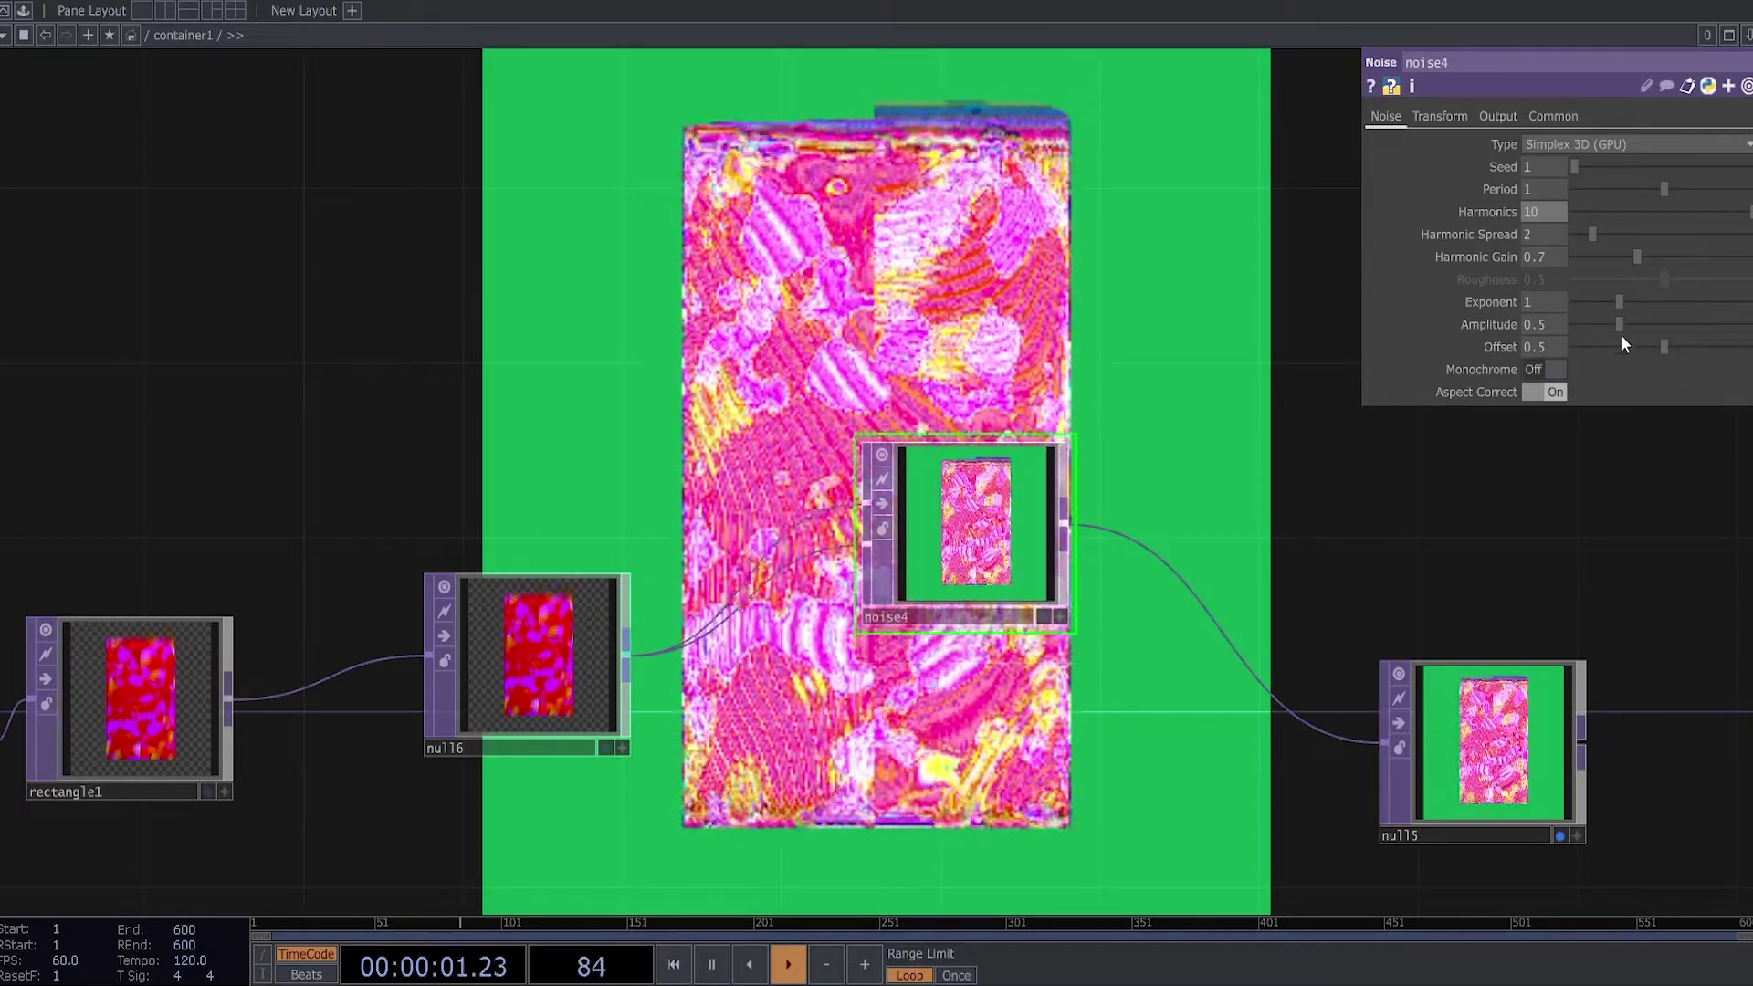
drag(1625, 325, 1640, 325)
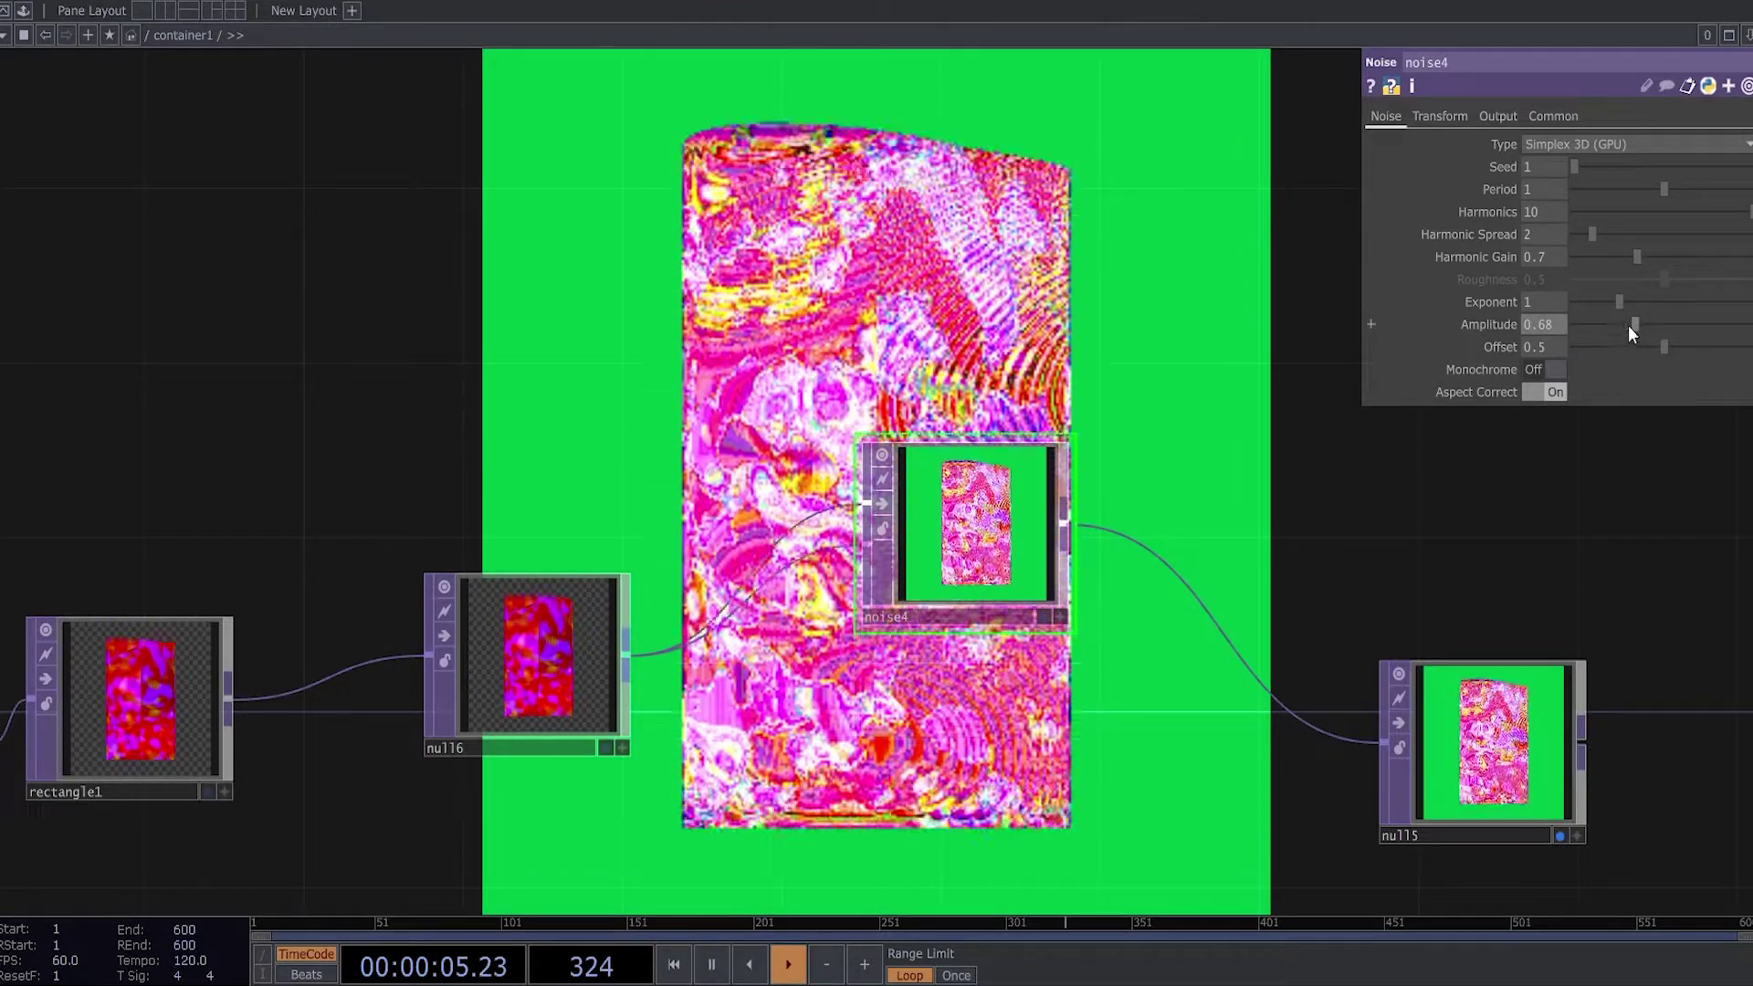
drag(1621, 302, 1634, 305)
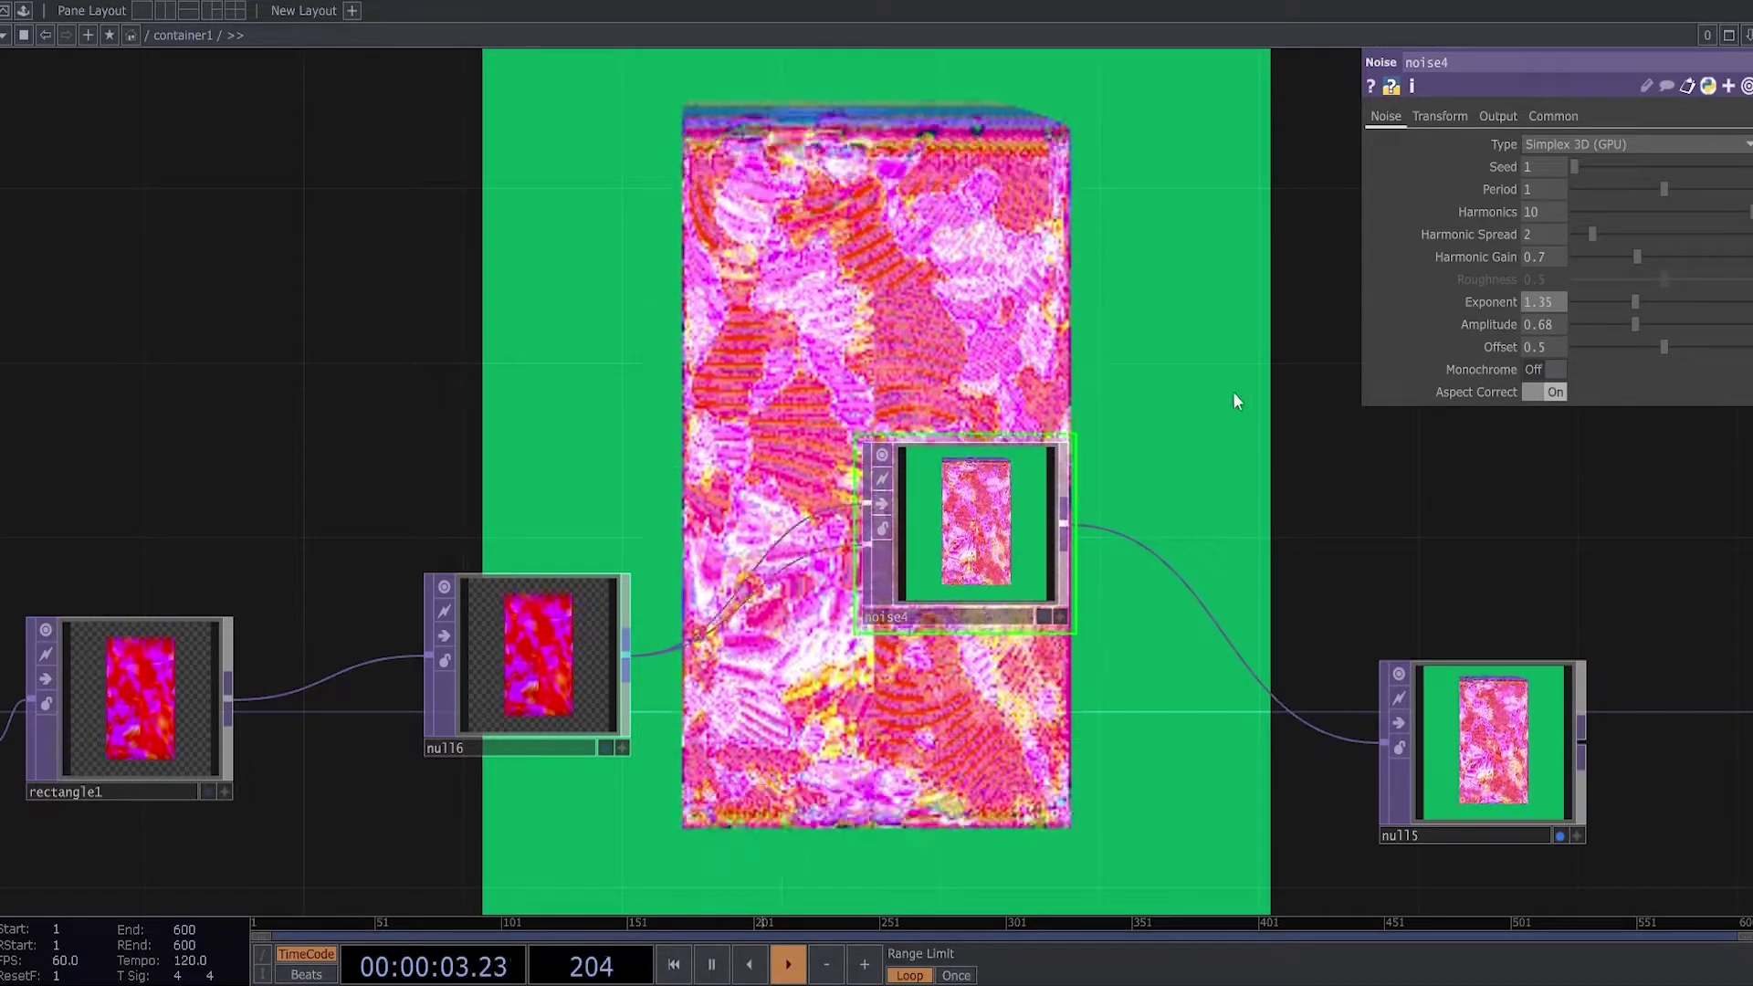
Try scaling the noise result to 0.9 with a Transform TOP inserted between noise4 and null5.
scroll(1187, 374, down, 5)
scroll(844, 473, up, 1)
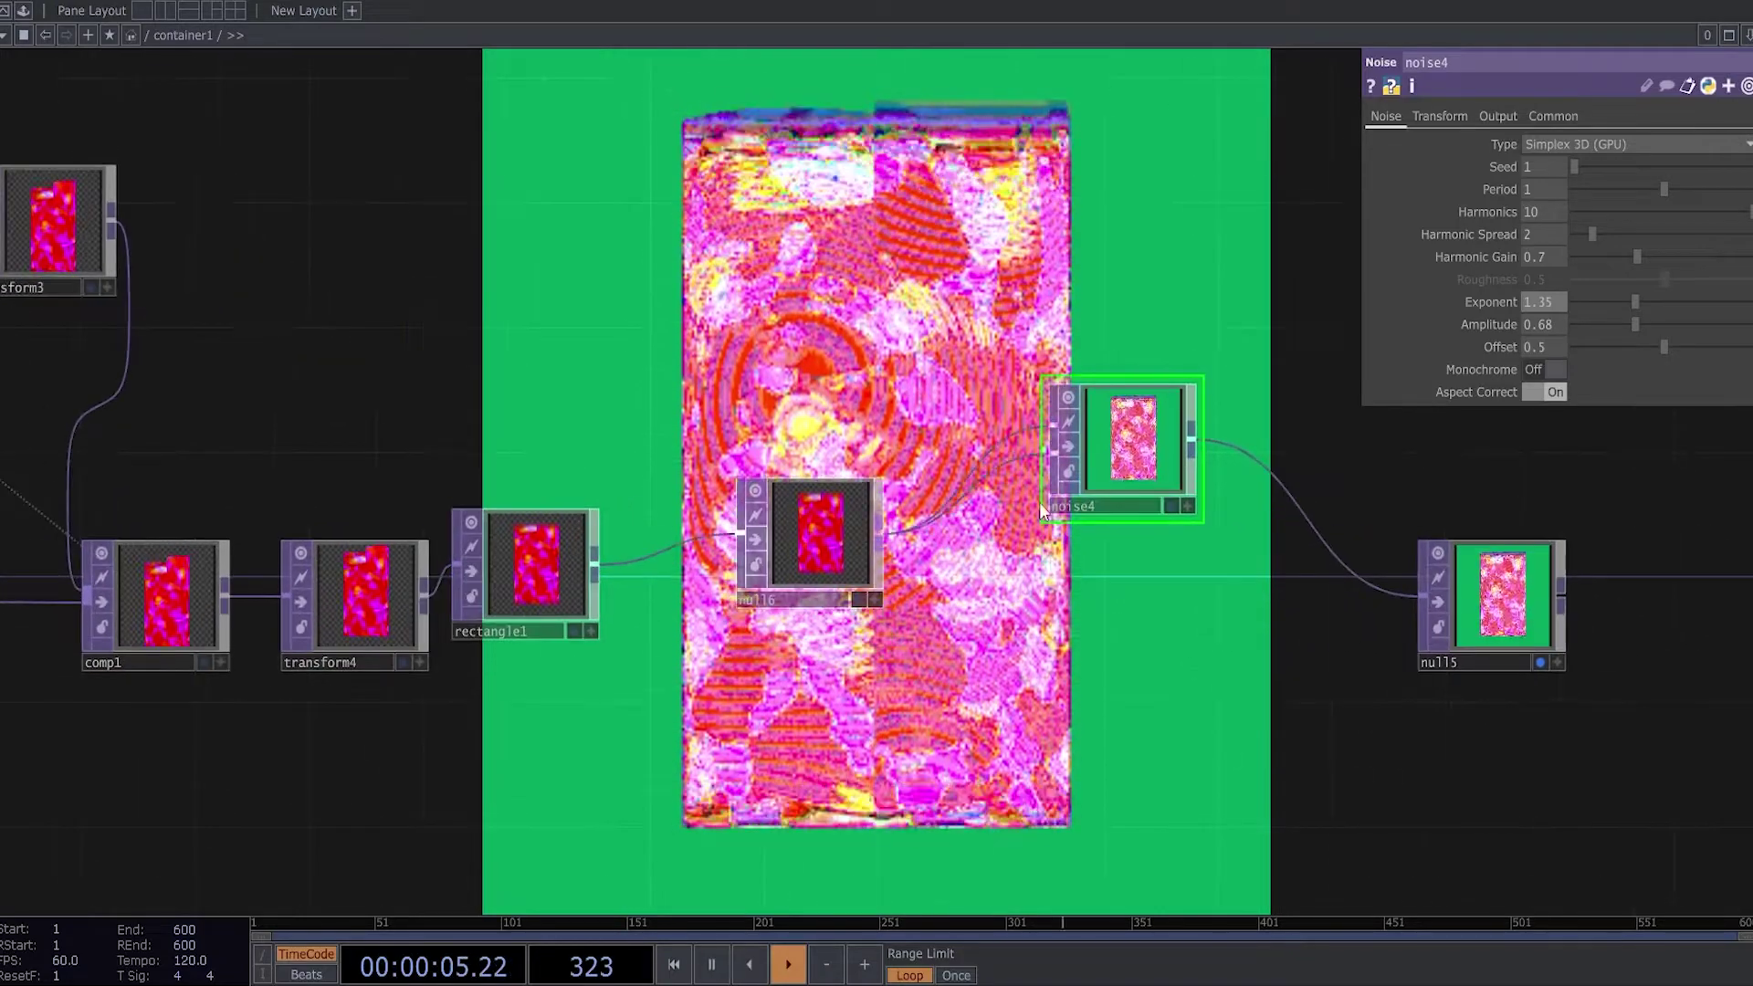
drag(1106, 448, 994, 511)
drag(1359, 462, 934, 395)
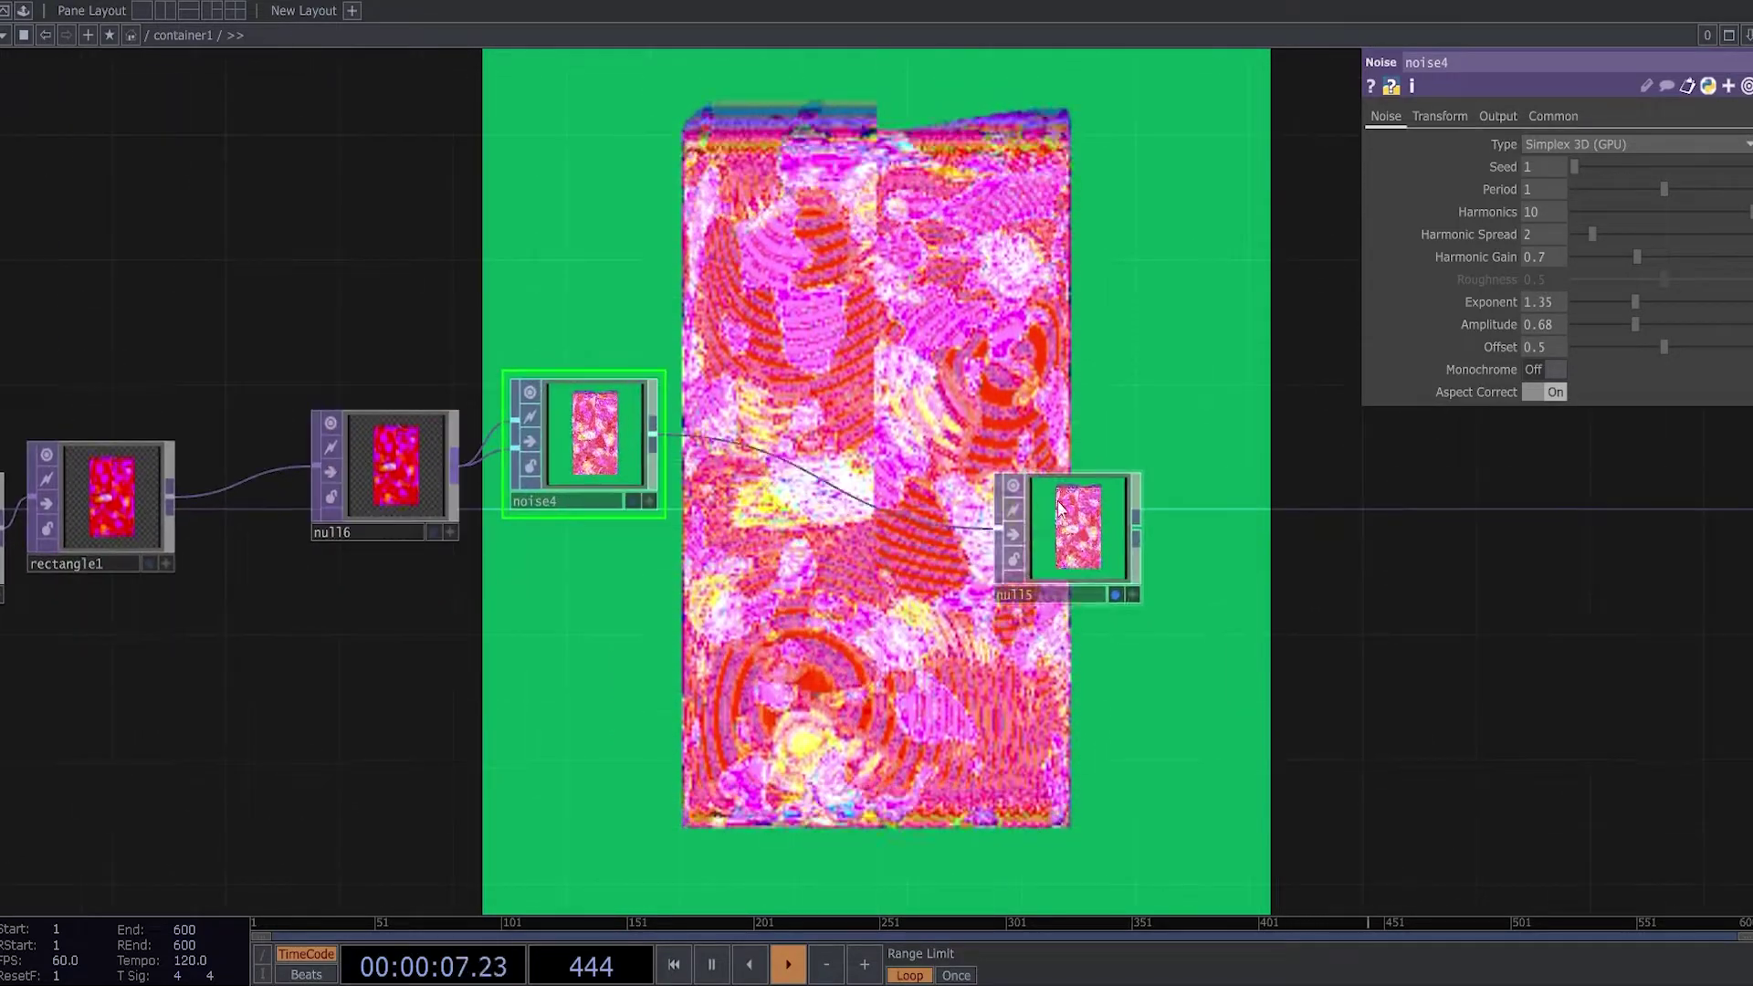
drag(1068, 529, 1210, 530)
right_click(786, 442)
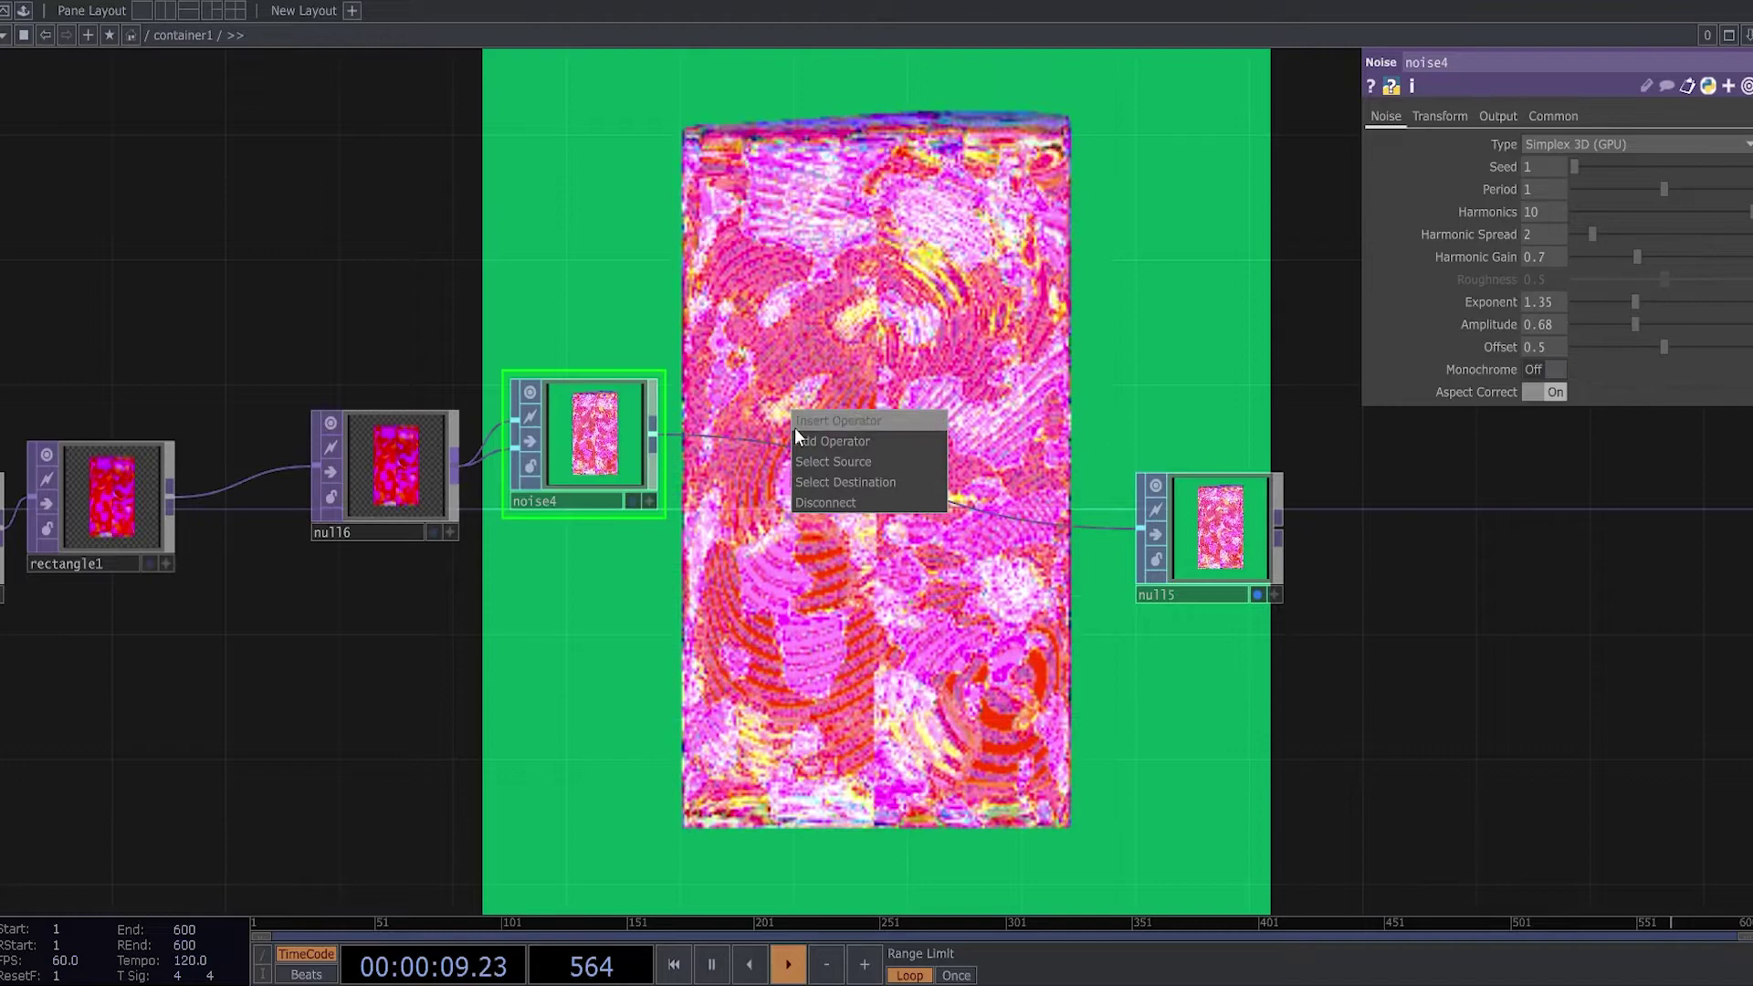
click(796, 421)
click(939, 437)
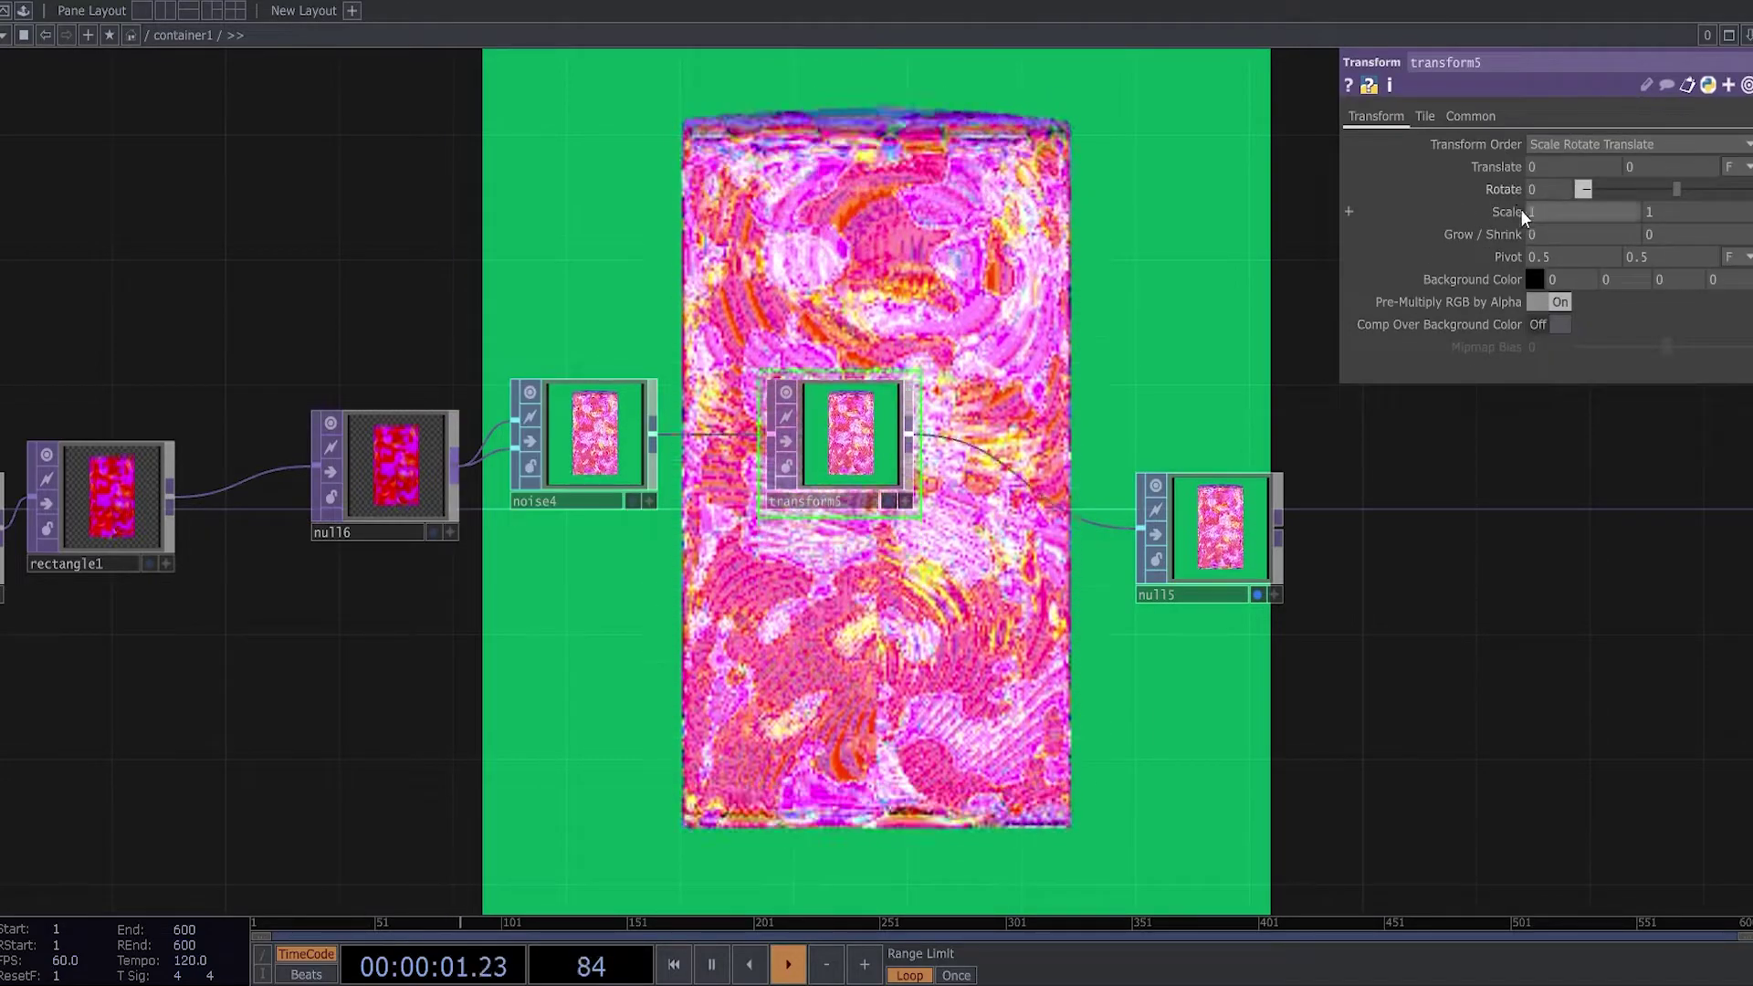
mouse_move(1521, 212)
middle_down()
mouse_move(1484, 210)
mouse_move(1502, 206)
middle_up()
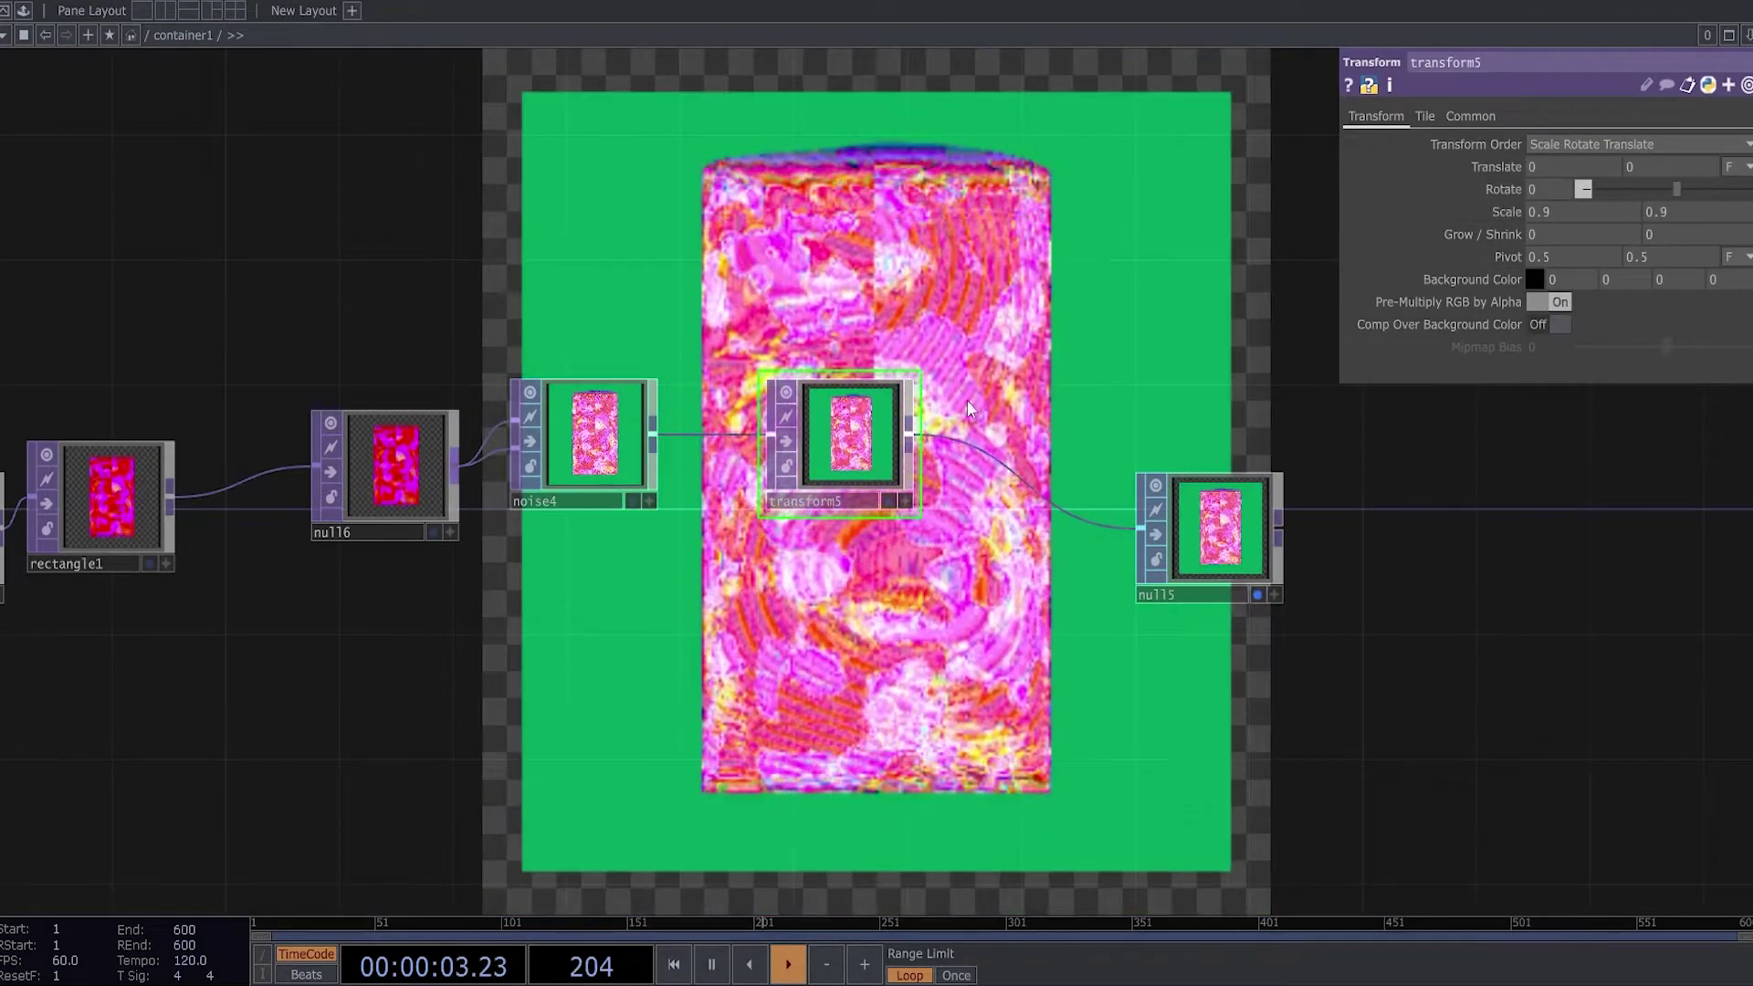
Undo the scaling in transform5 and delete that Transform TOP after noise4.
key(ctrl+z)
key(ctrl+z)
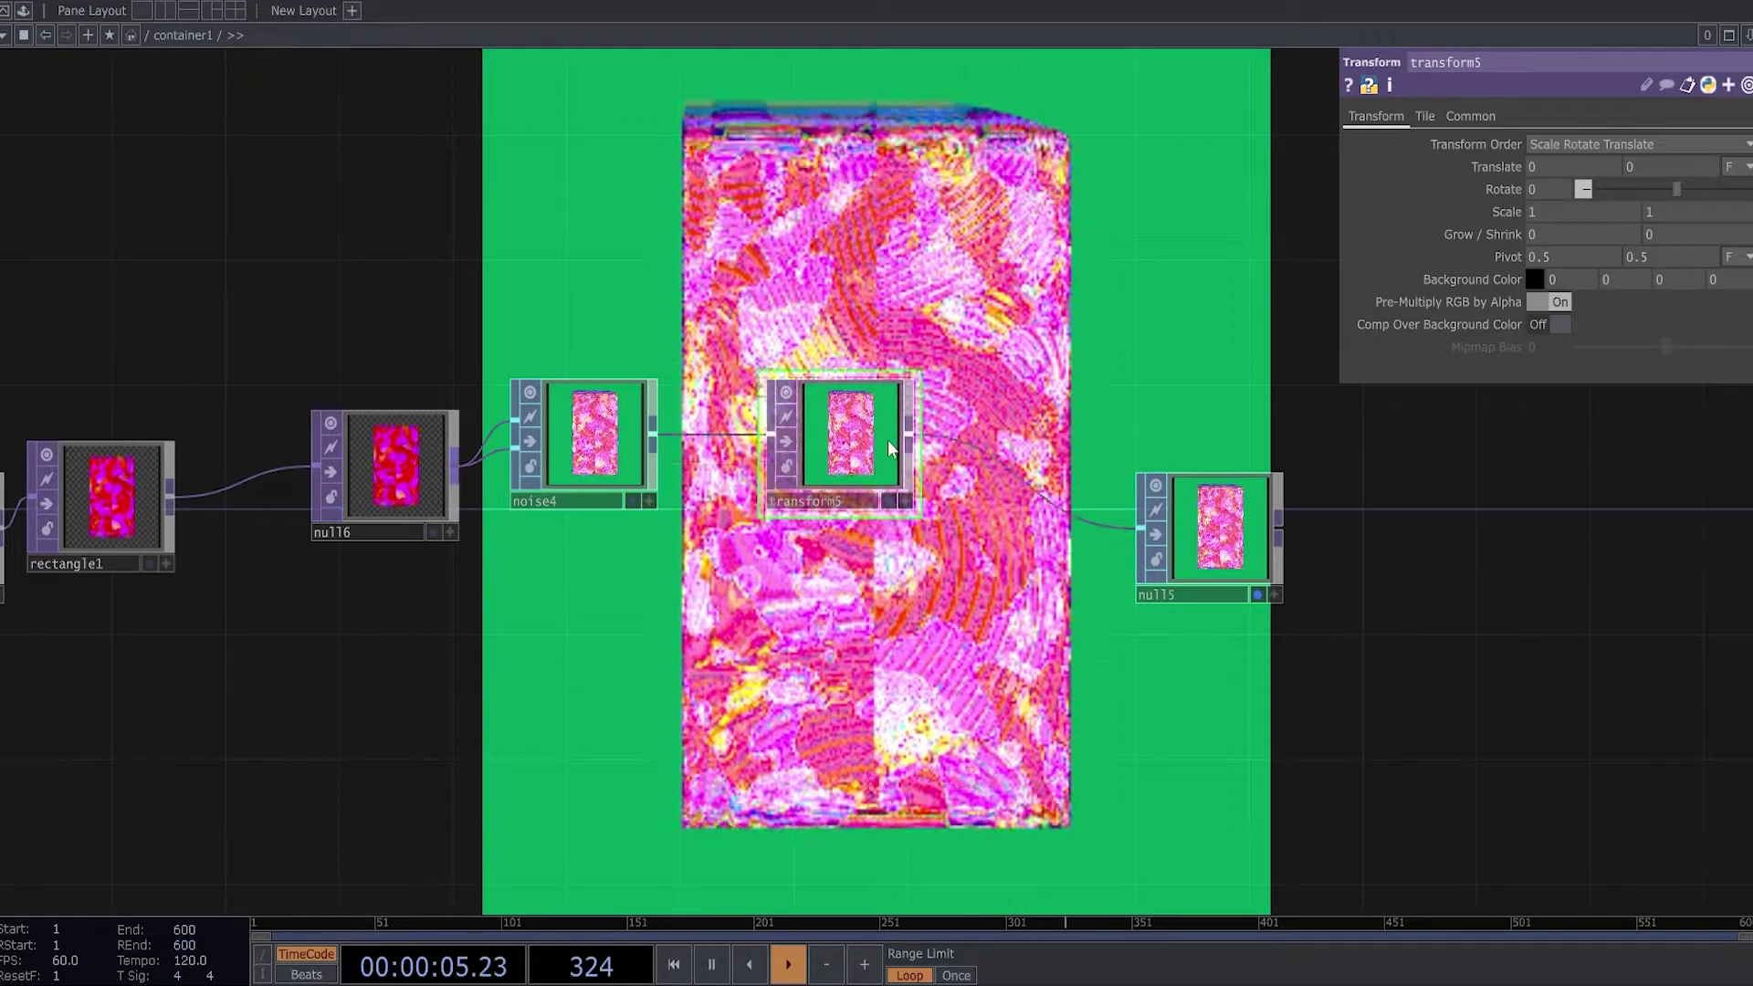
key(Delete)
Make room between the nodes and insert a Transform TOP between rectangle1 and null6.
drag(742, 404, 898, 404)
drag(793, 421, 1077, 452)
mouse_move(587, 459)
mouse_down()
mouse_move(844, 460)
mouse_move(485, 489)
mouse_move(617, 475)
mouse_up()
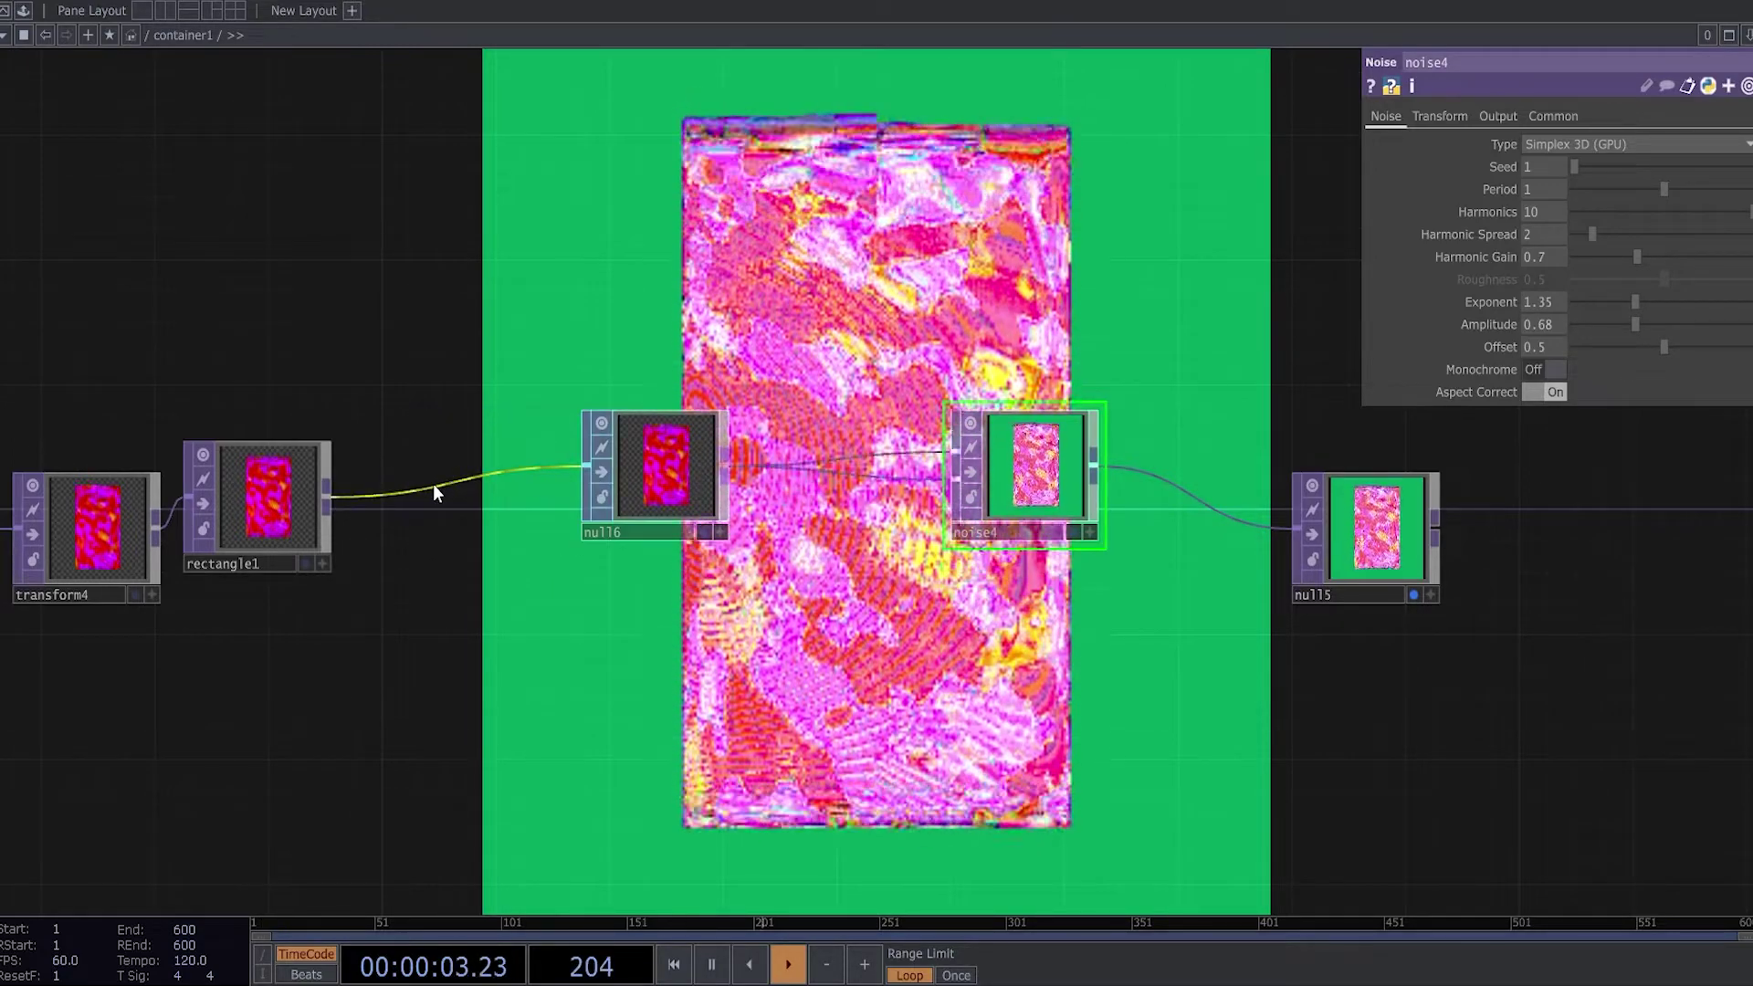
right_click(432, 484)
click(445, 463)
text(tra)
click(599, 456)
click(456, 468)
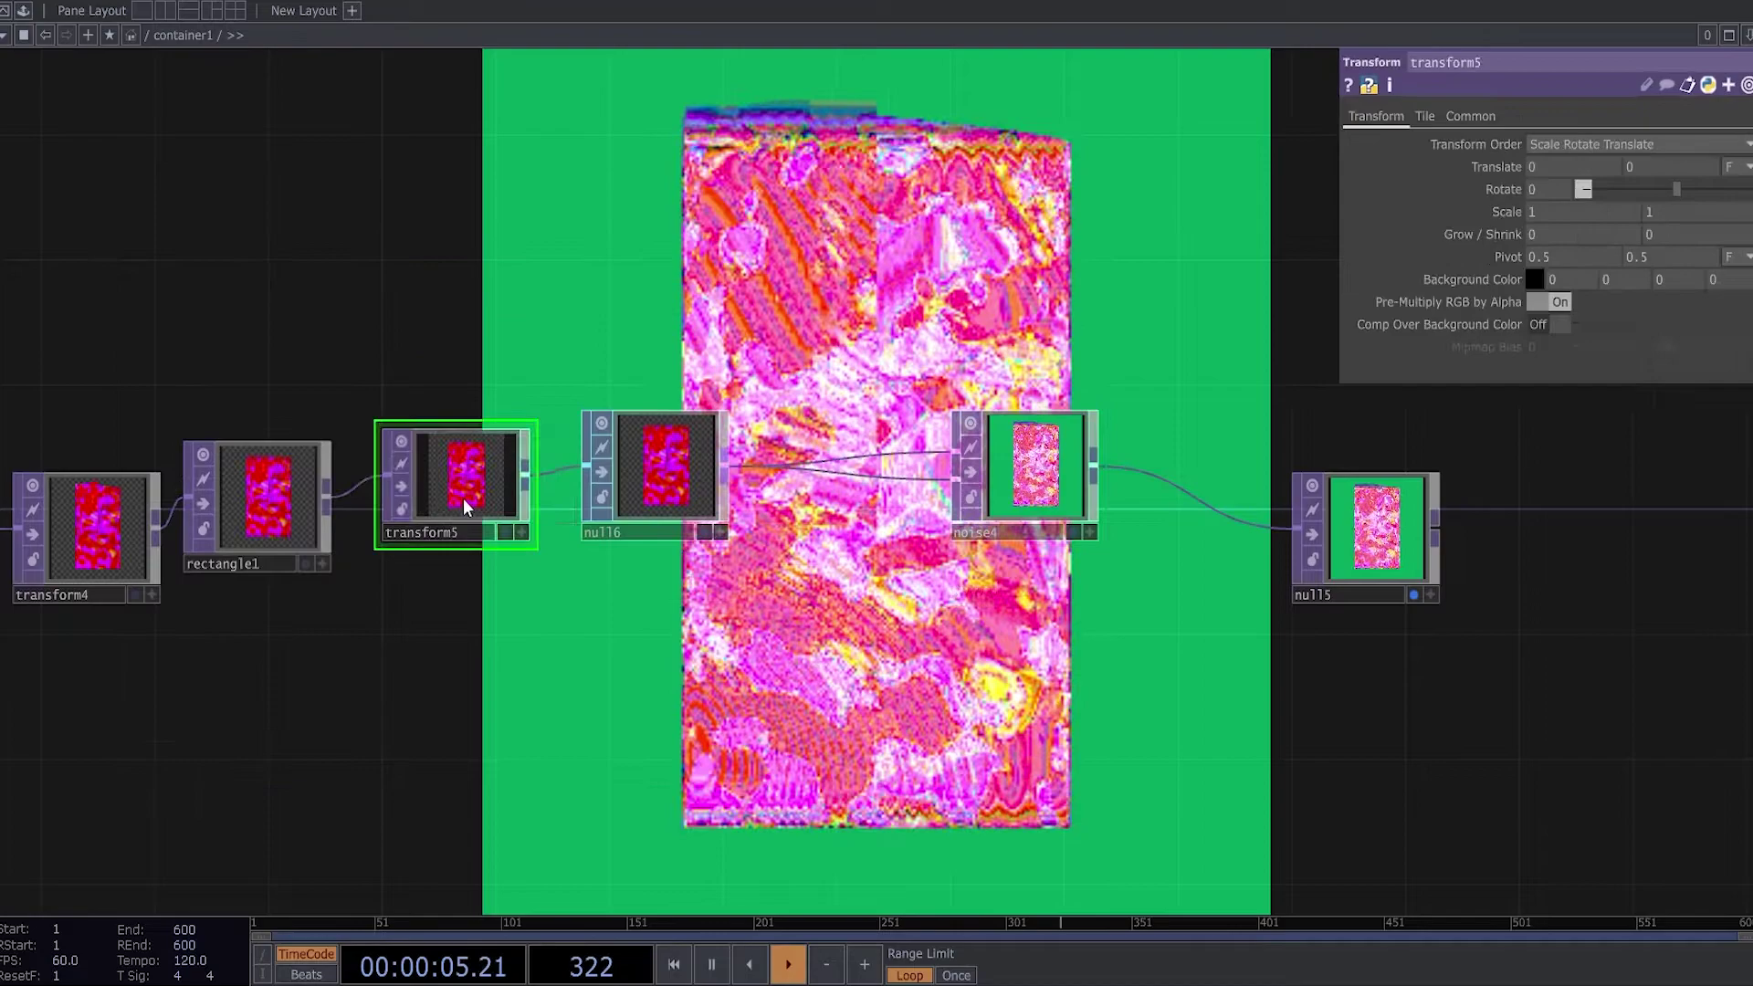
Set transform5's scale to 0.7 by 0.9 and its vertical translate to 0.06.
mouse_move(1487, 210)
middle_down()
mouse_move(1543, 192)
mouse_move(1560, 214)
mouse_move(1509, 193)
middle_up()
drag(1017, 377, 1014, 622)
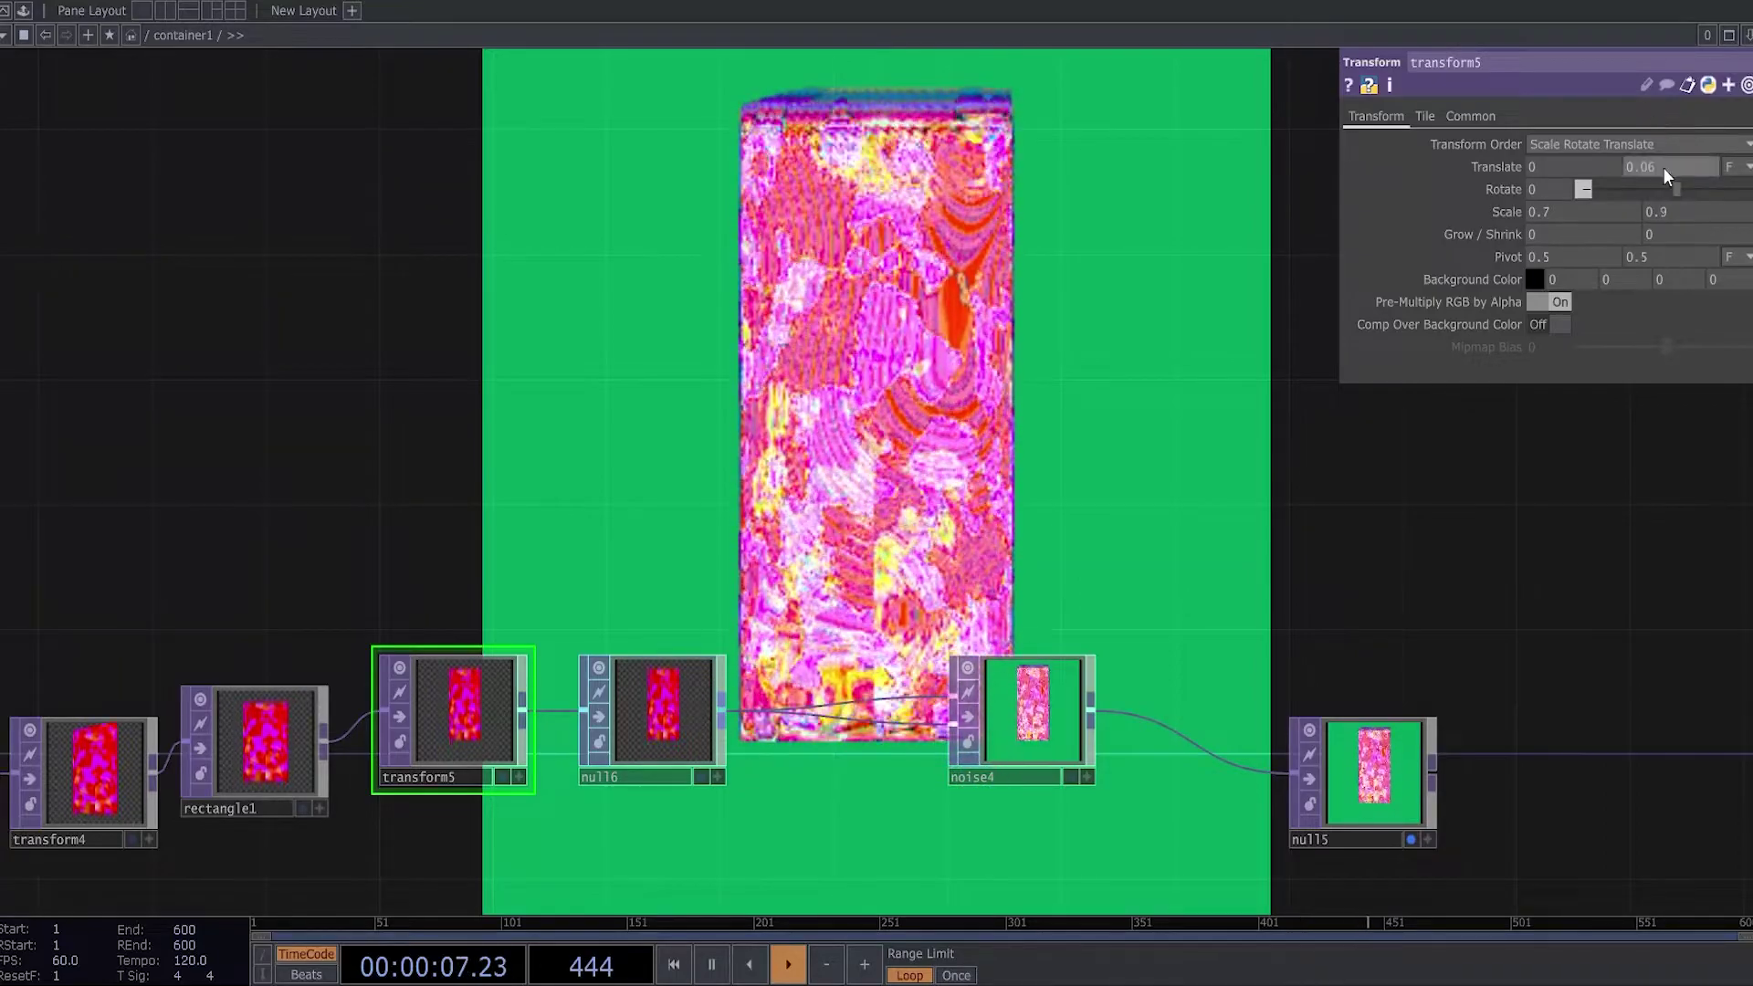
scroll(1074, 399, down, 3)
scroll(858, 484, up, 4)
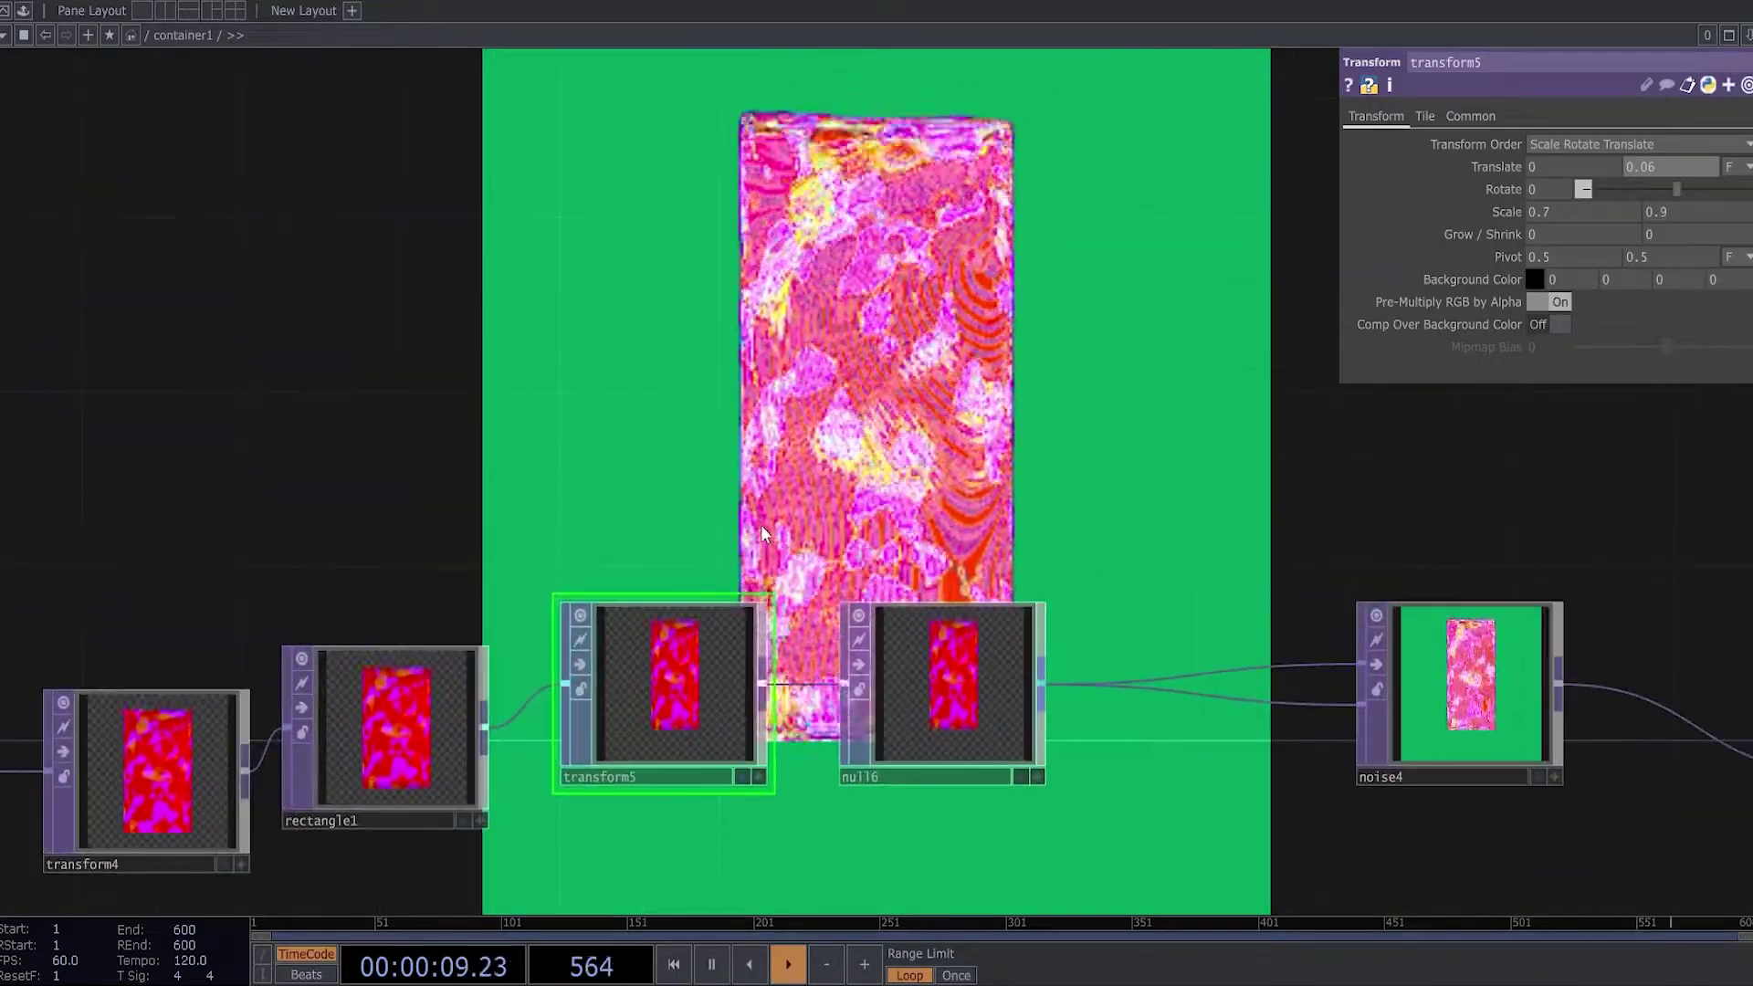
scroll(758, 559, down, 5)
scroll(536, 711, up, 3)
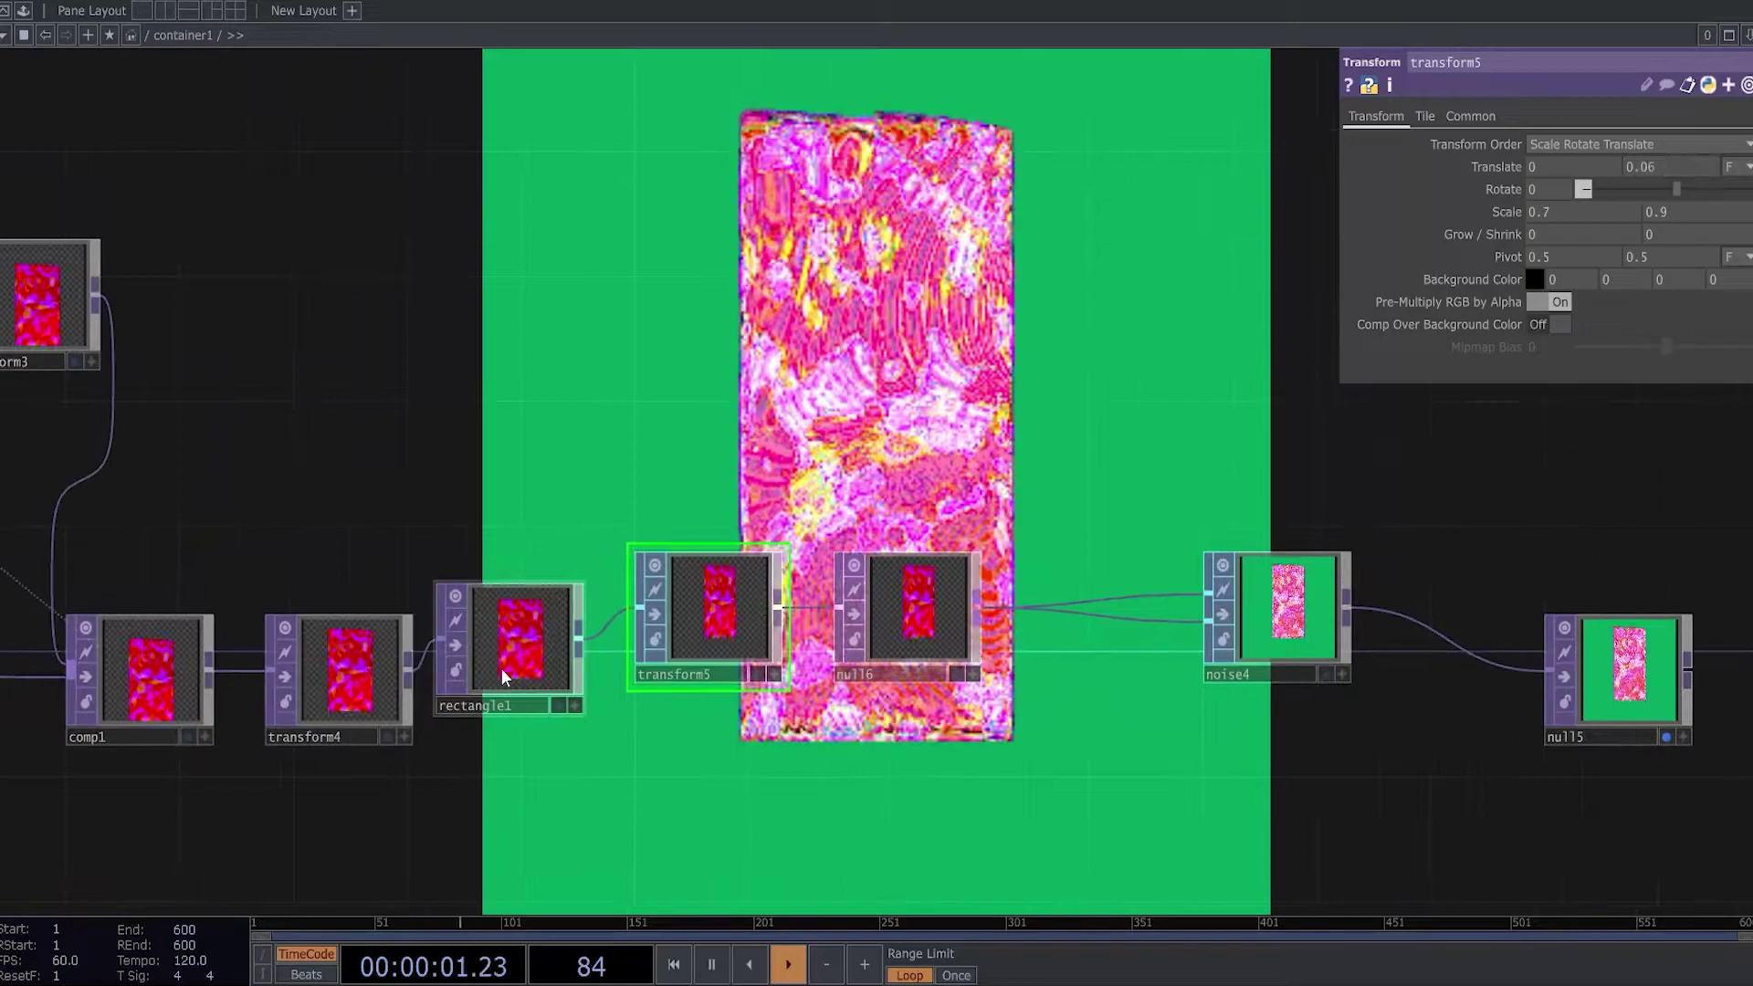
Set rectangle1's vertical size to 0.85 and its softness to 0.2.
click(505, 677)
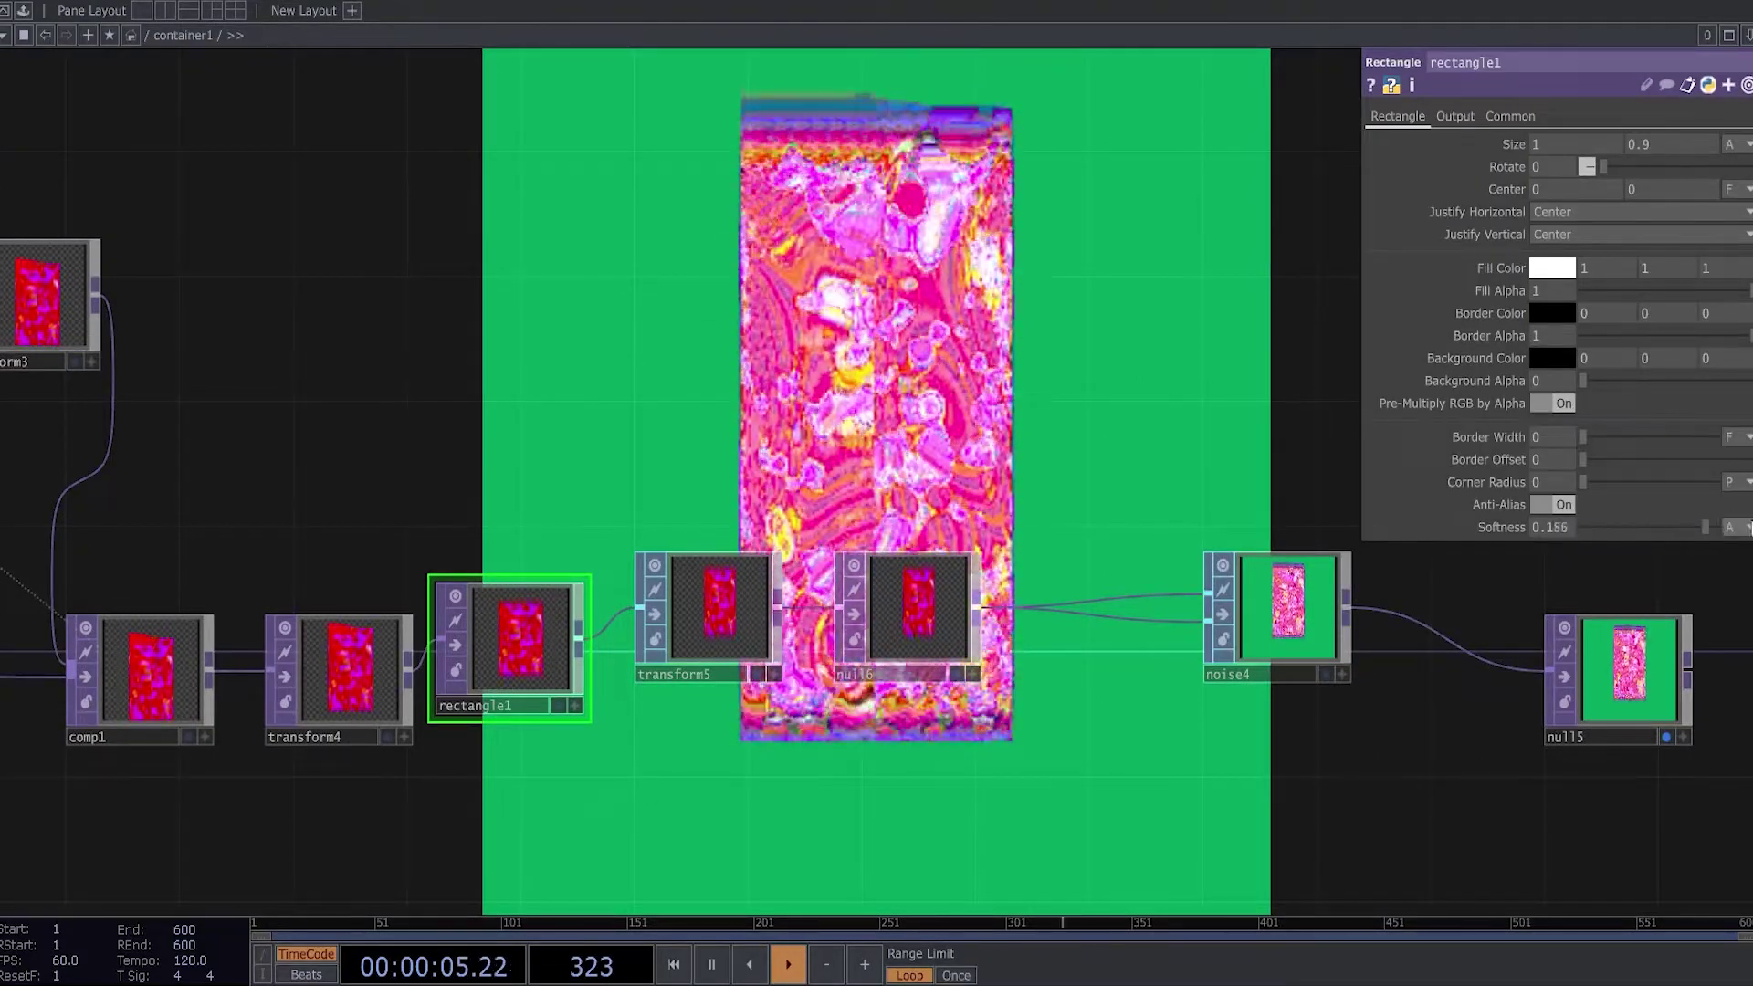
drag(950, 744, 882, 899)
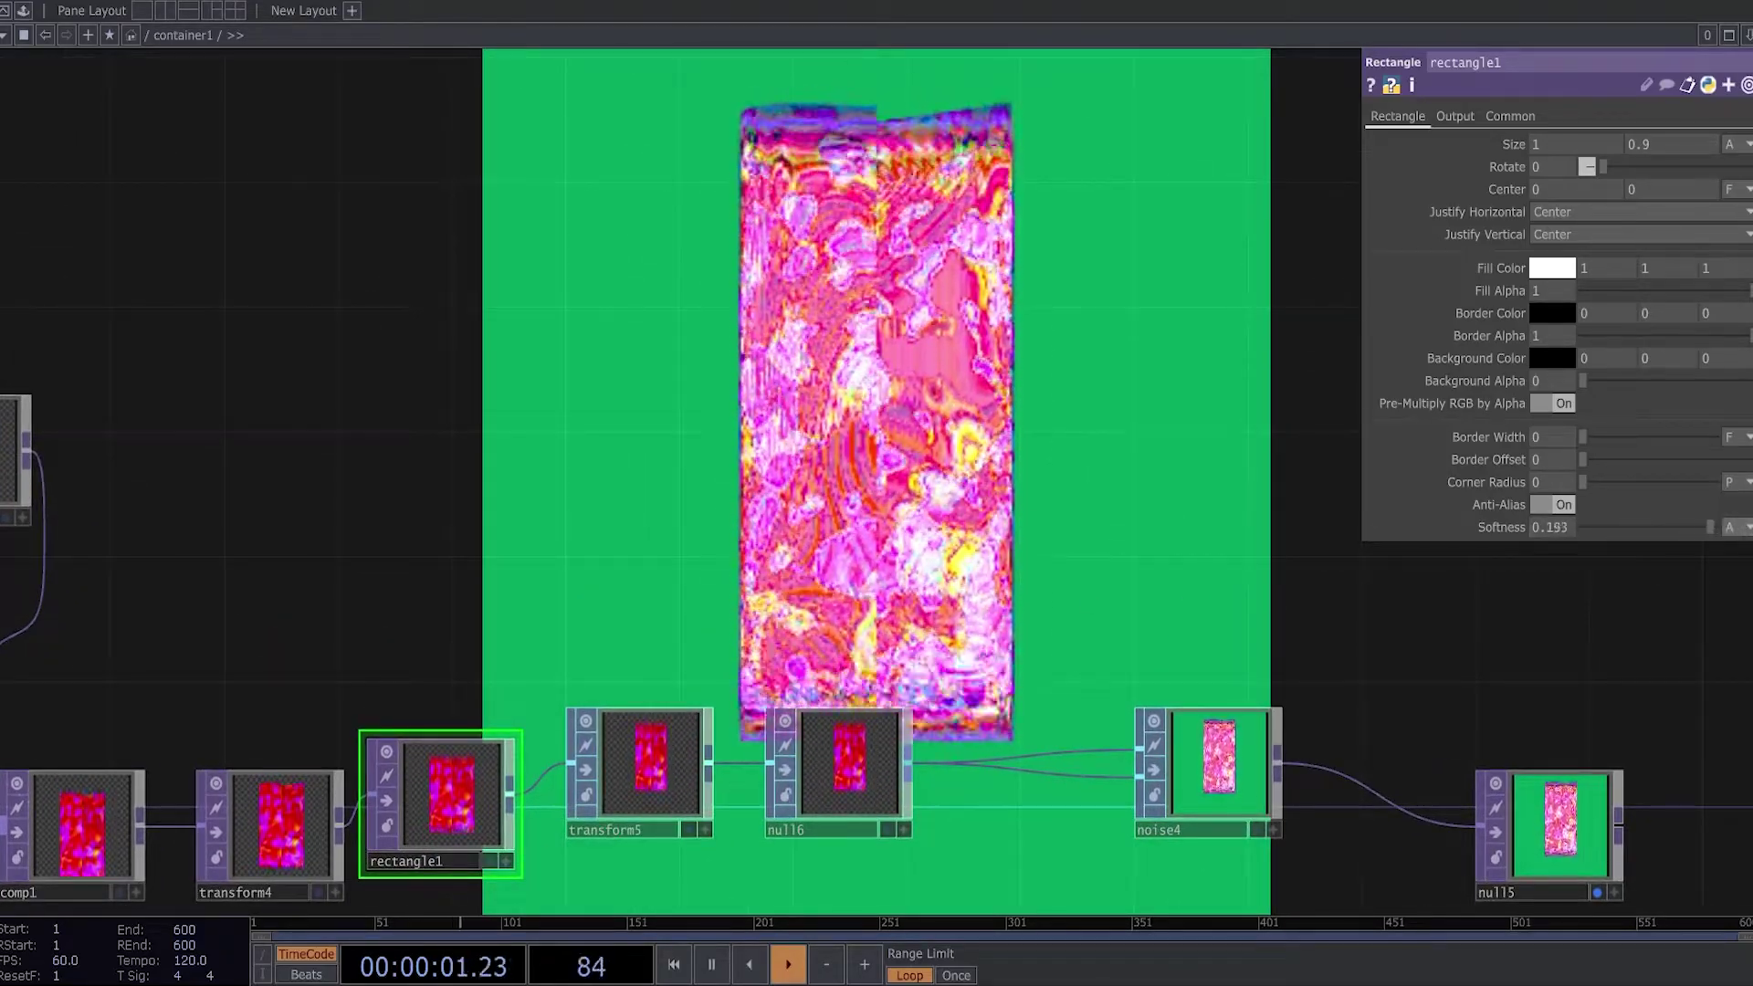
drag(1252, 553, 892, 728)
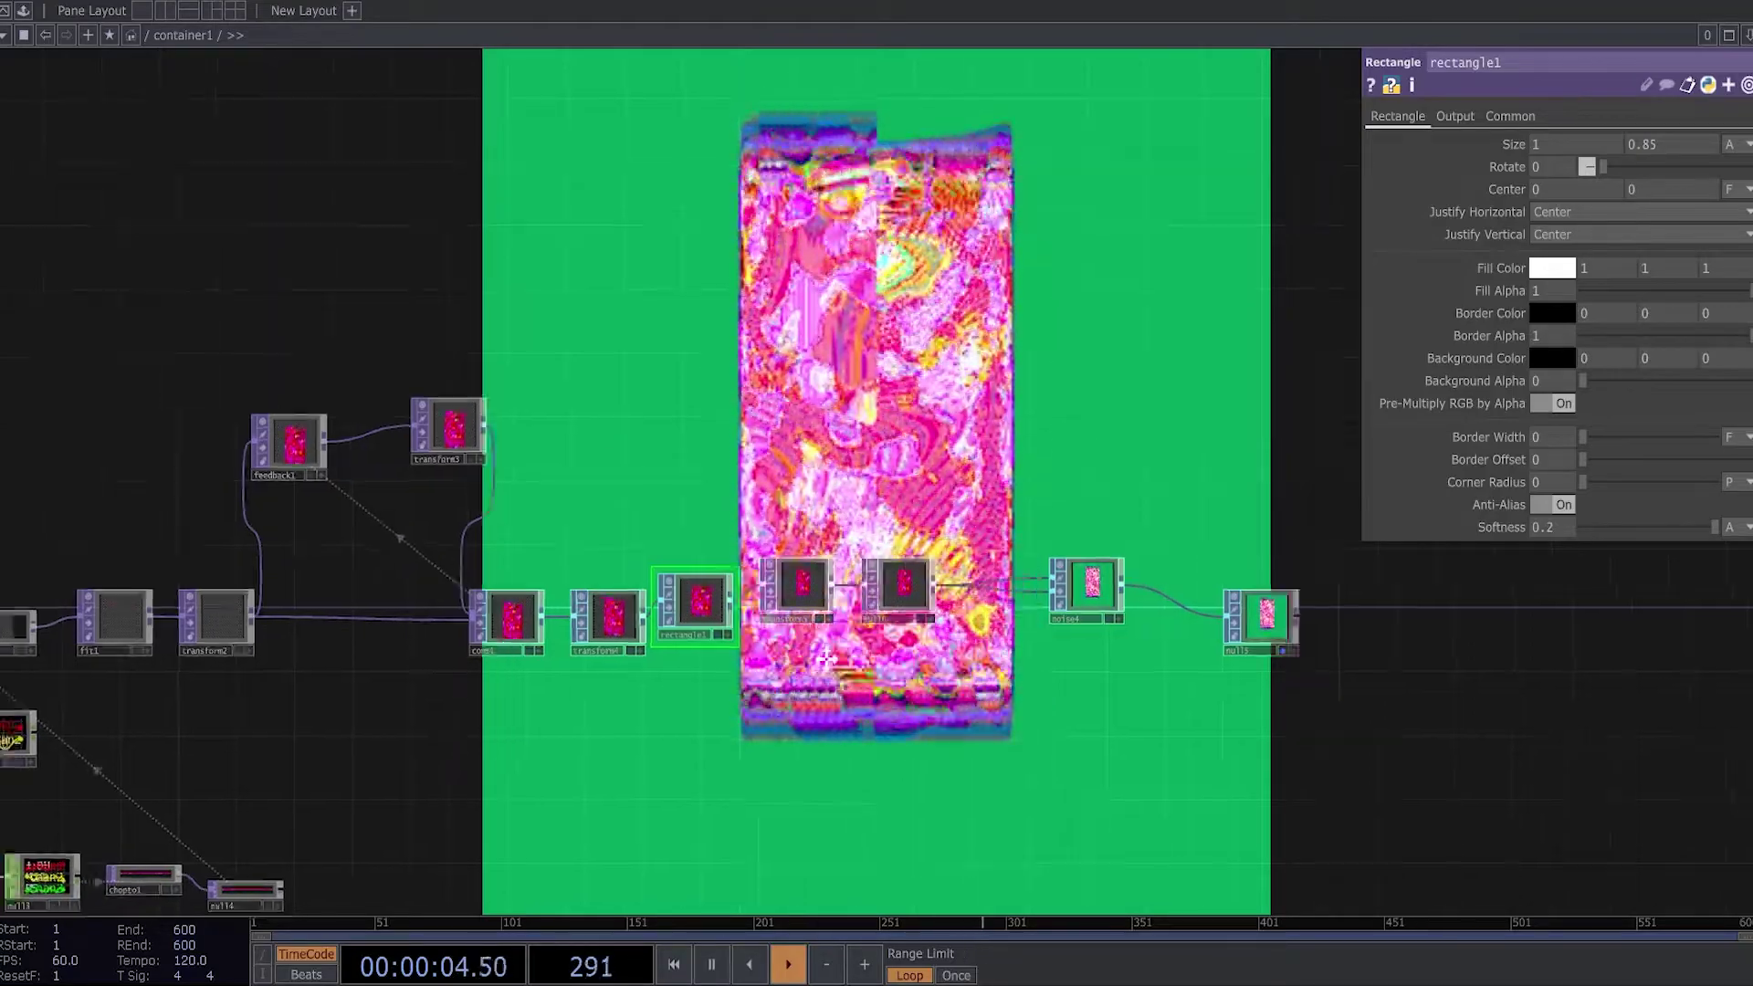
Set the rotation of transform5, between rectangle1 and null6, to 30 degrees.
middle_drag(167, 658, 615, 548)
scroll(715, 584, up, 3)
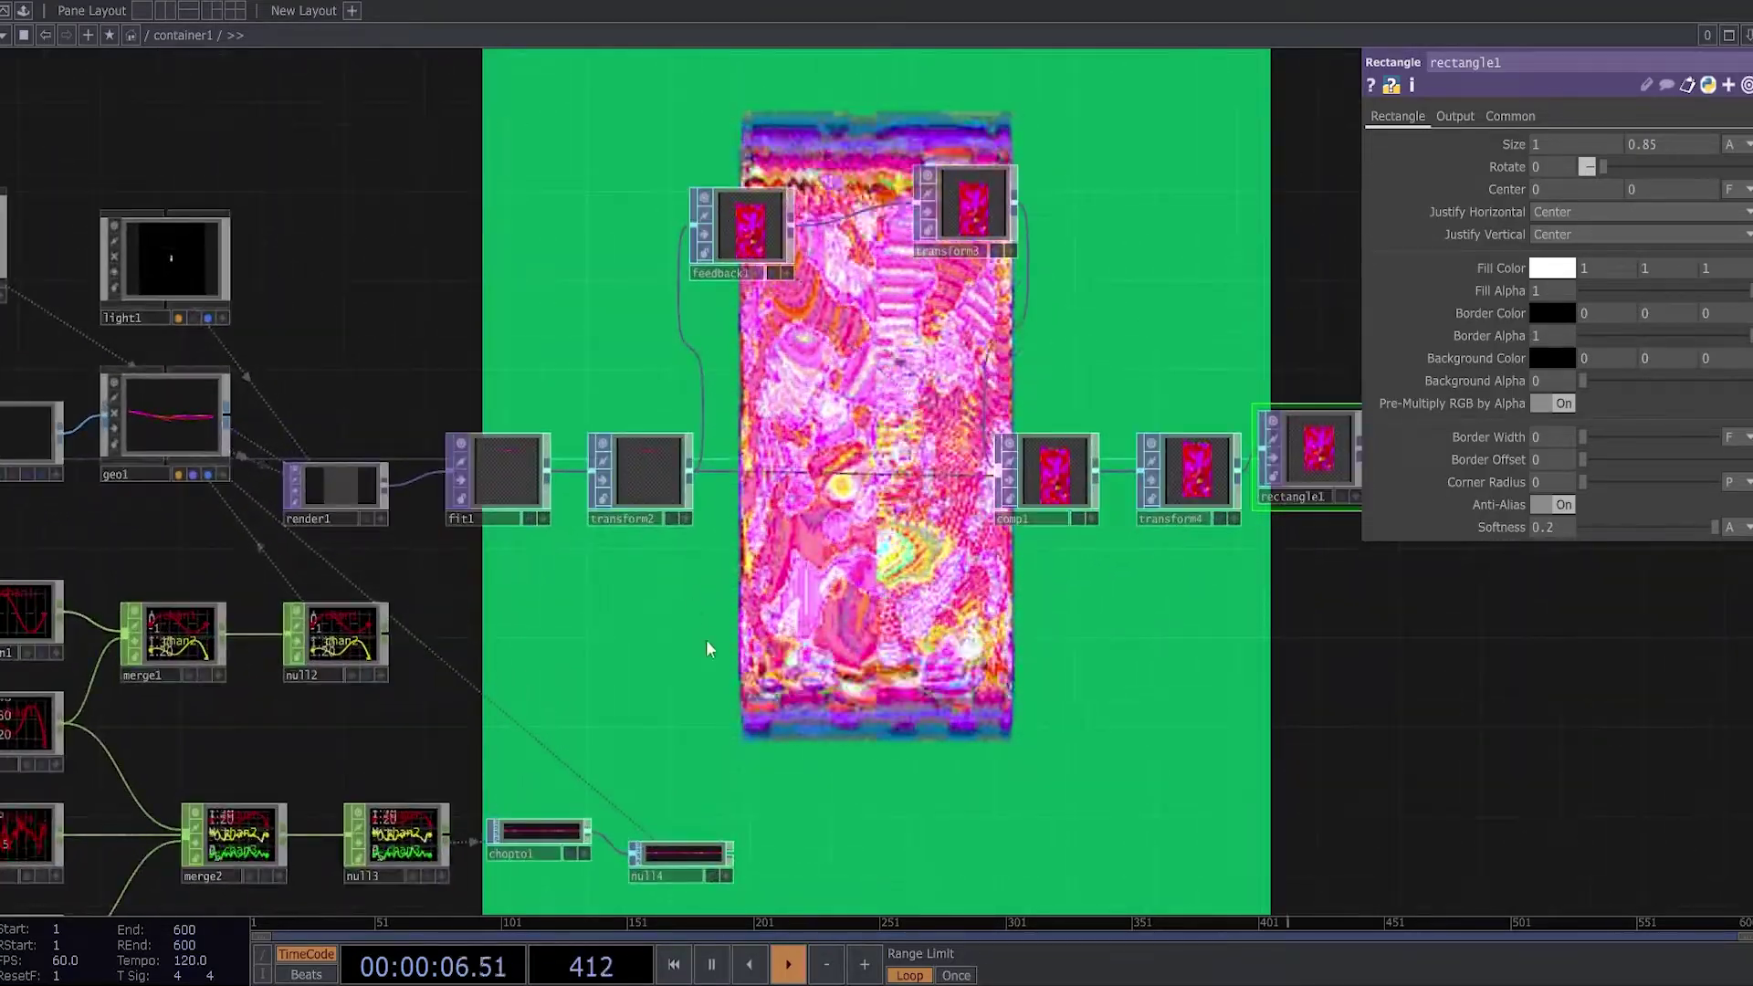
drag(666, 637, 342, 688)
drag(1274, 514, 1003, 588)
click(886, 585)
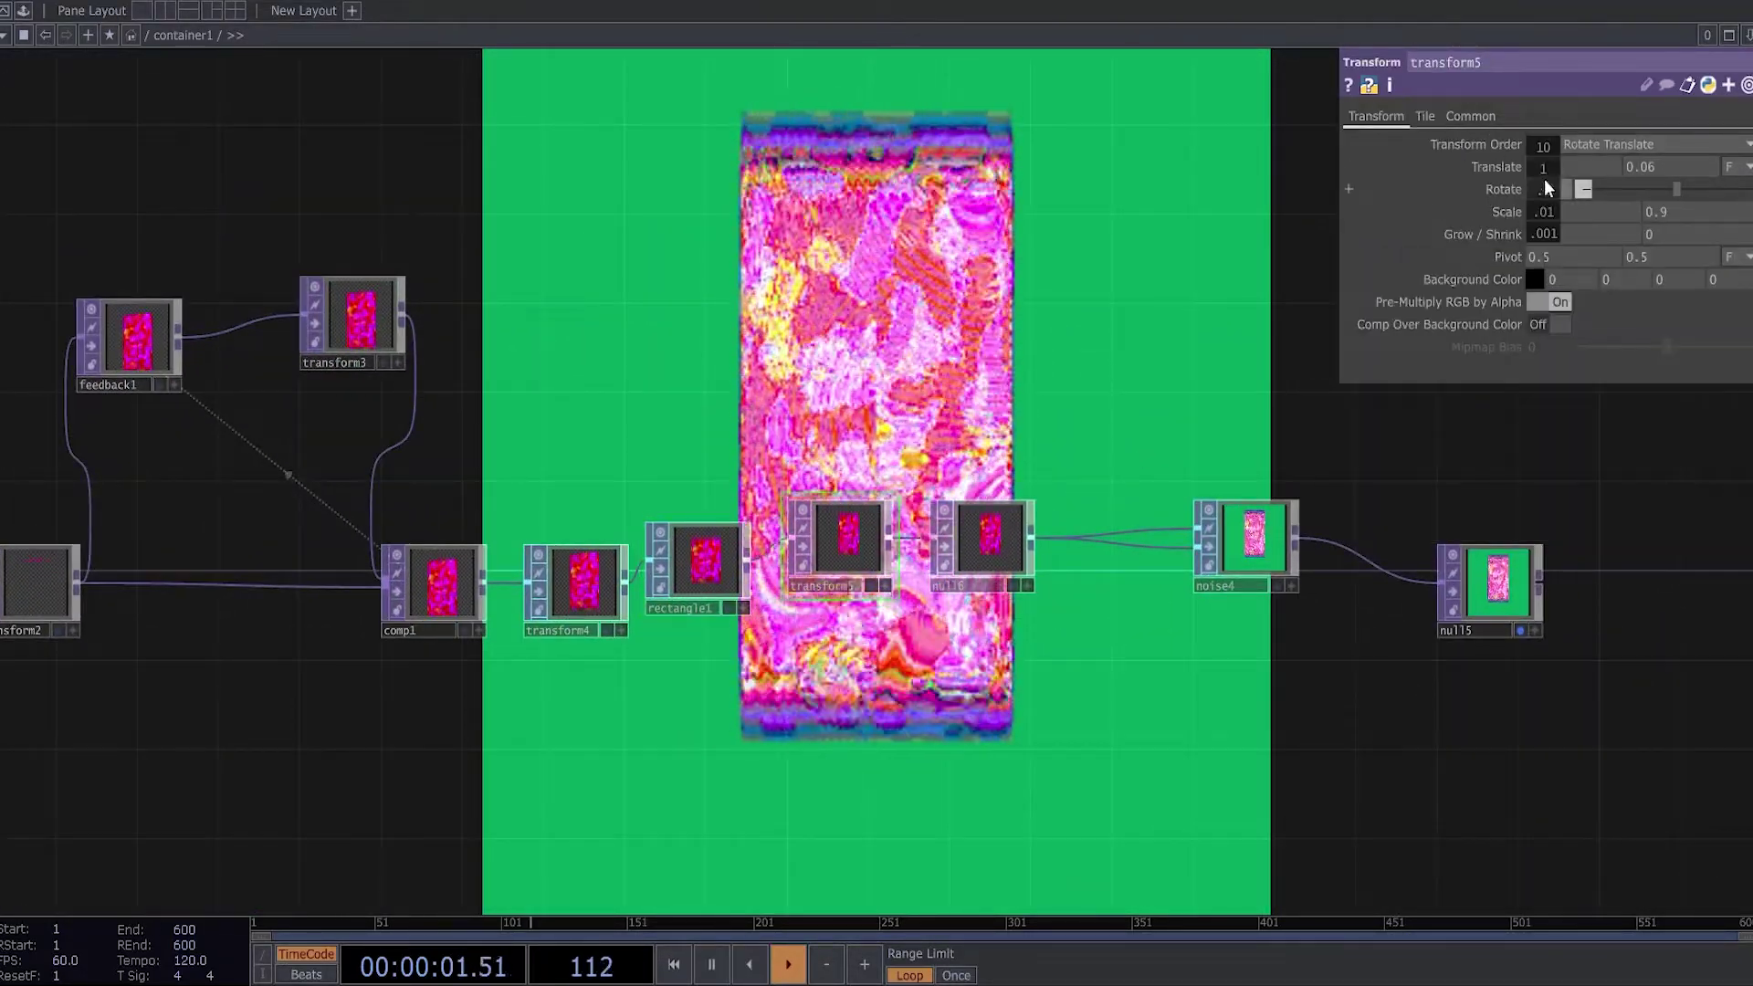
middle_drag(1548, 156, 1541, 146)
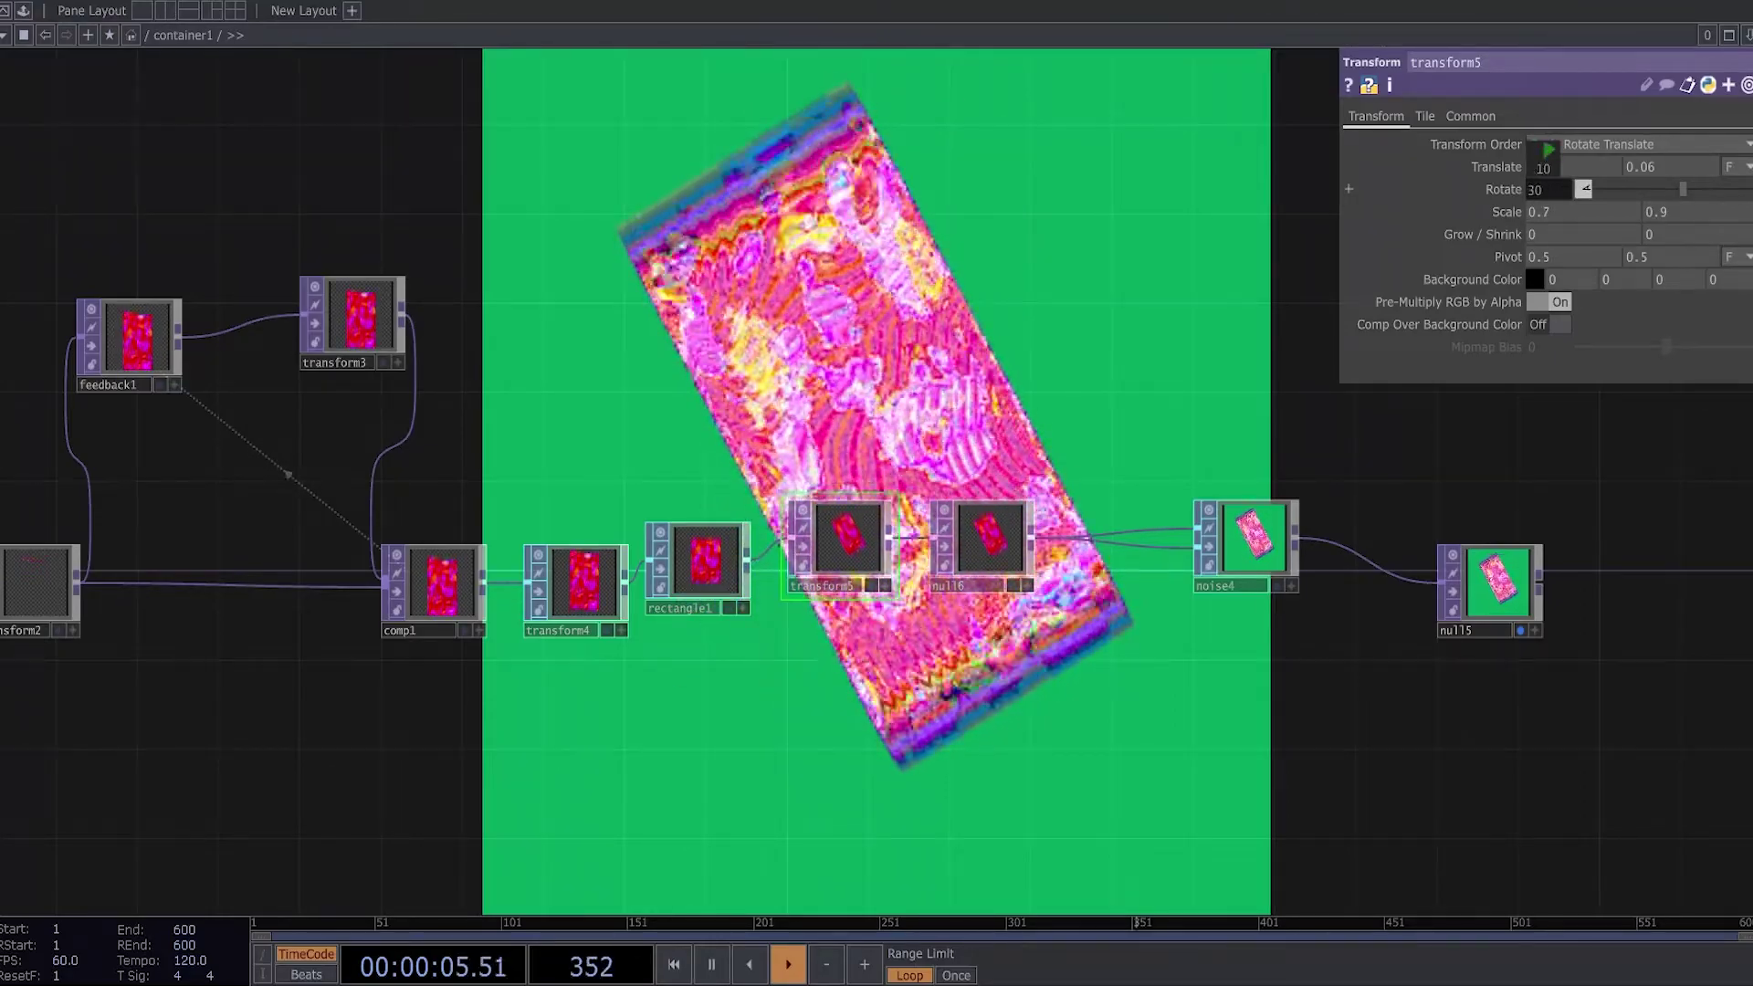
Animate the rotation of transform2, placed after fit1, with the expression absTime.frame and show that parameter's expression.
scroll(1158, 301, down, 3)
scroll(474, 528, up, 3)
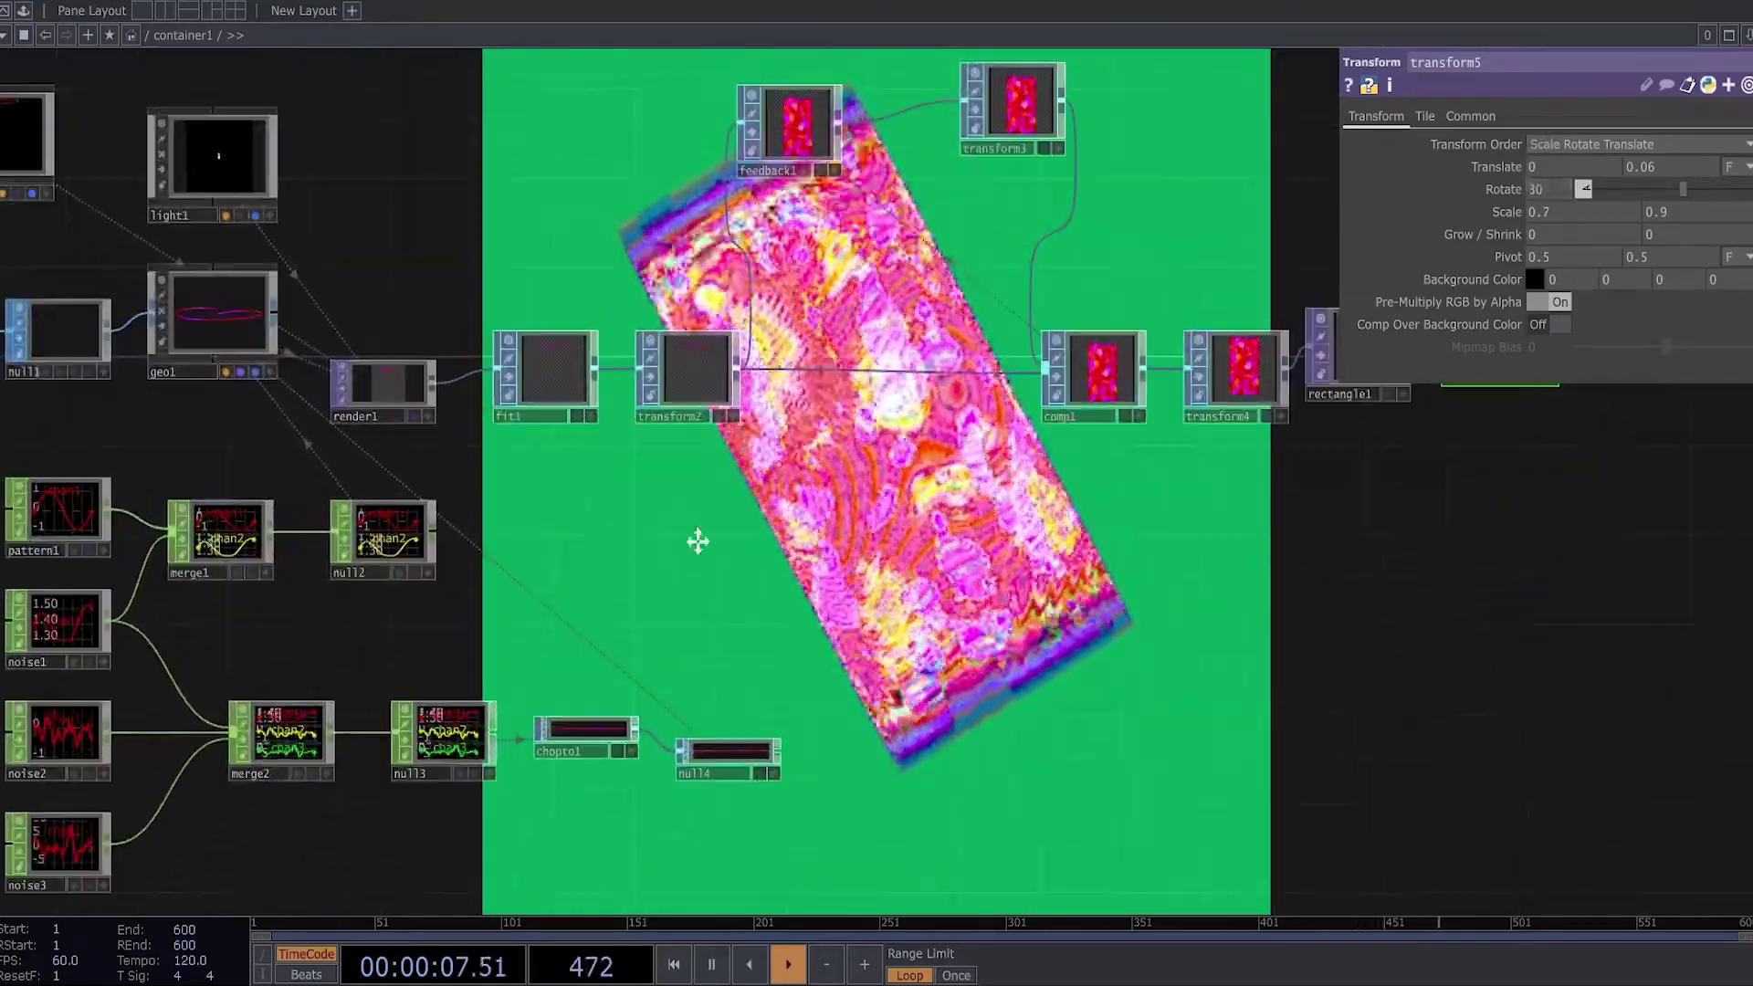
drag(697, 540, 782, 574)
scroll(762, 363, up, 3)
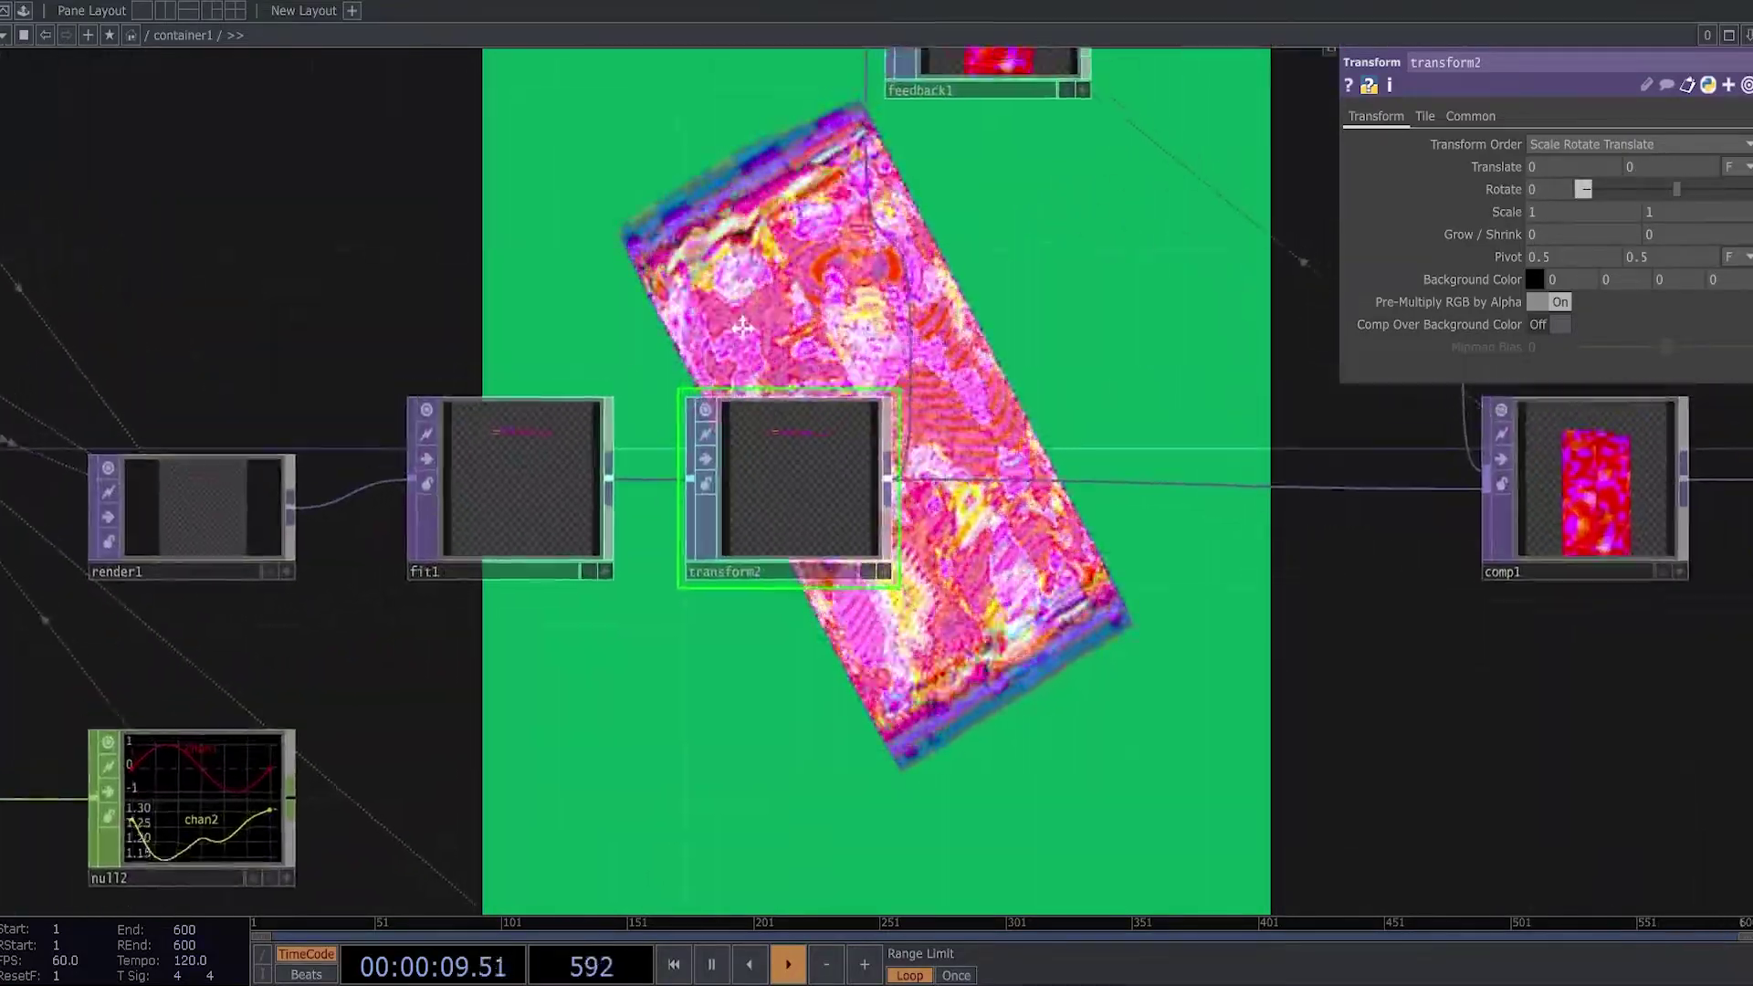
drag(913, 384, 1004, 584)
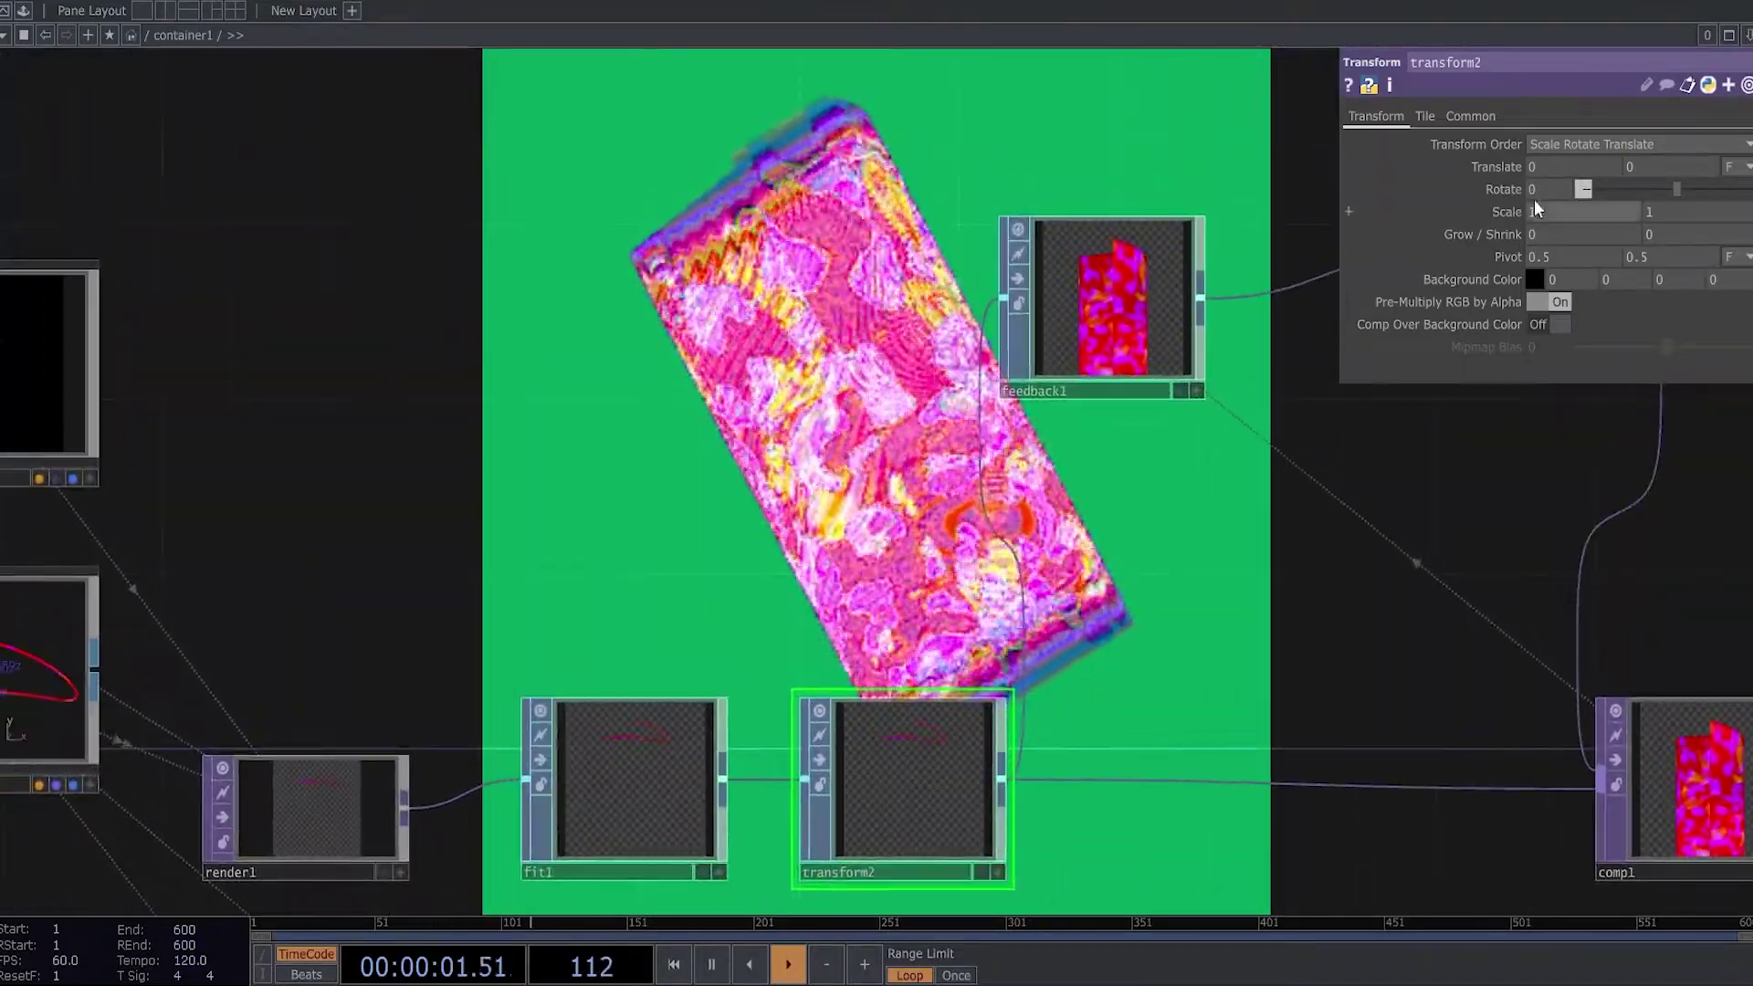
text(abs)
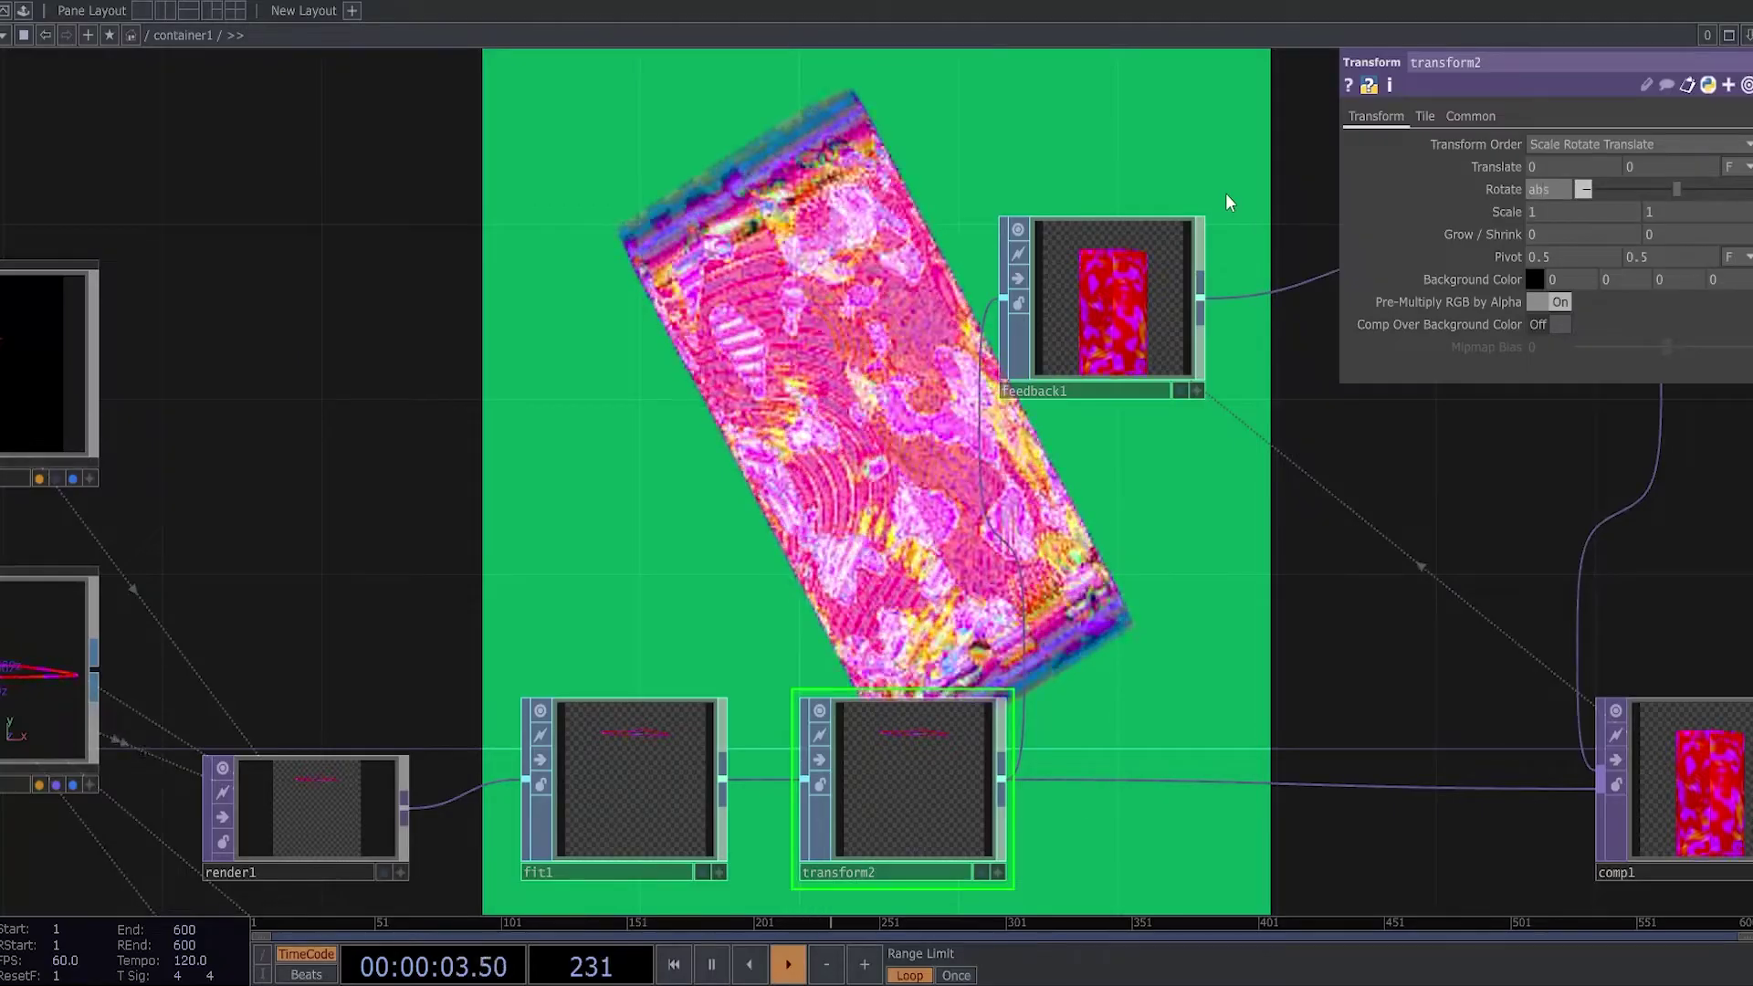
text(Time.)
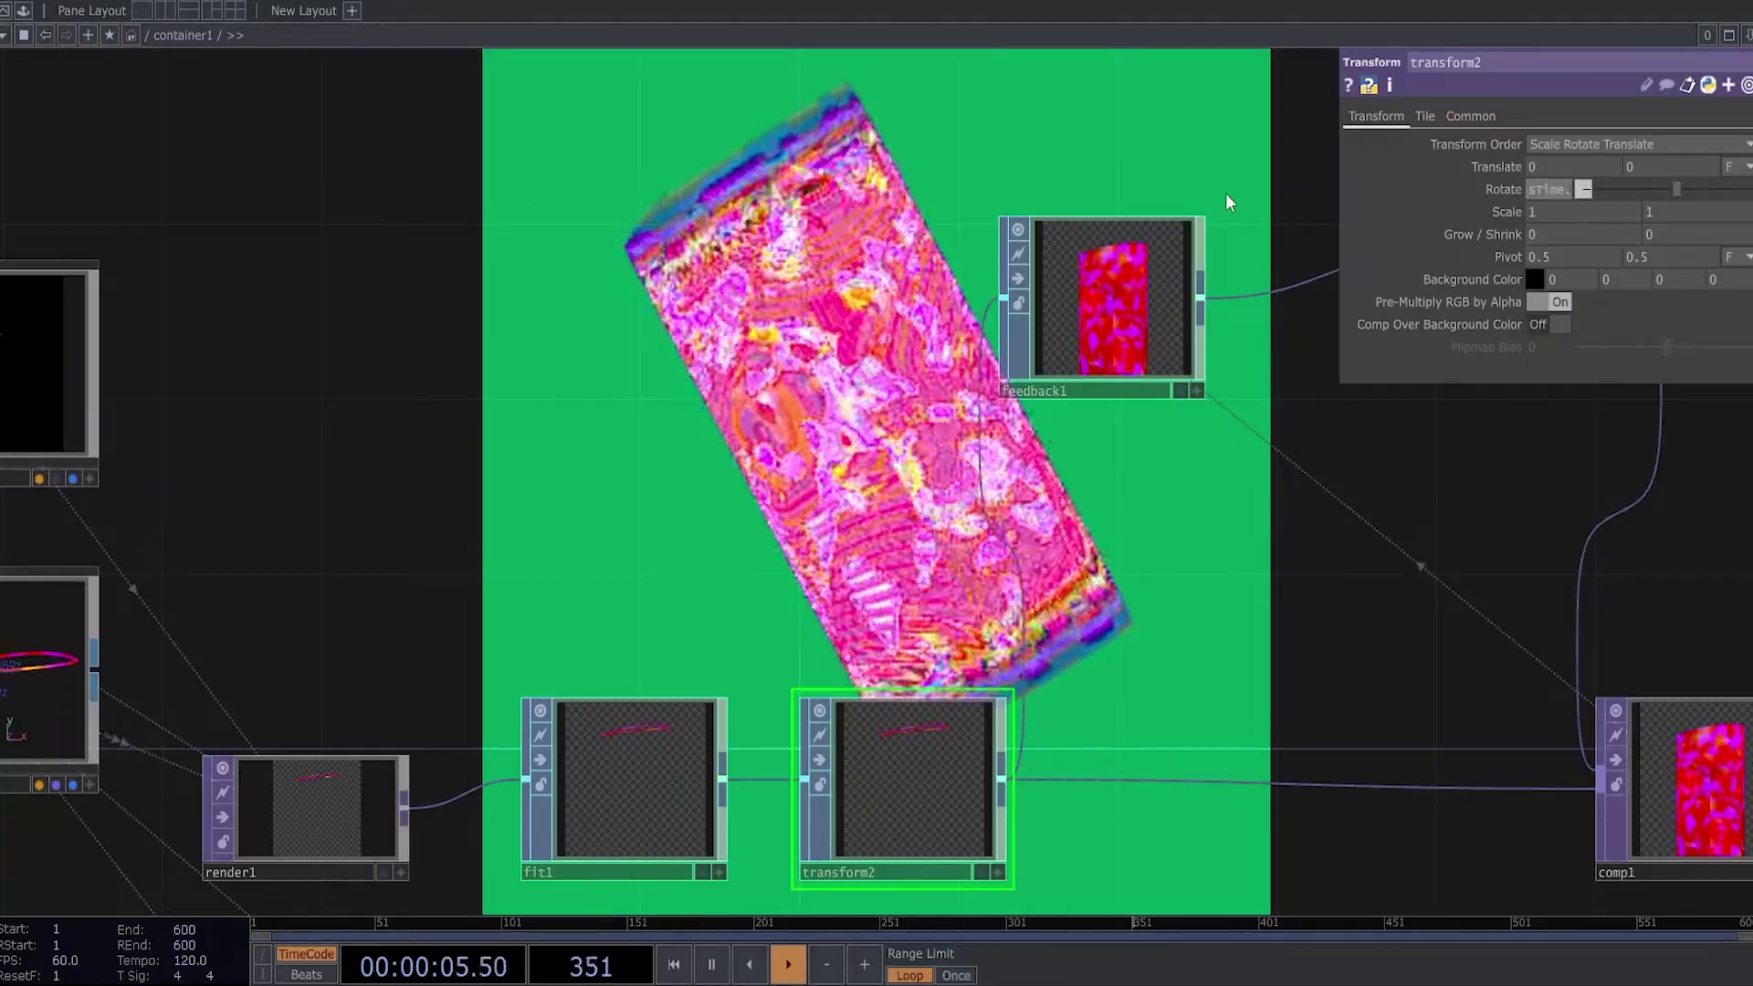
text(frame)
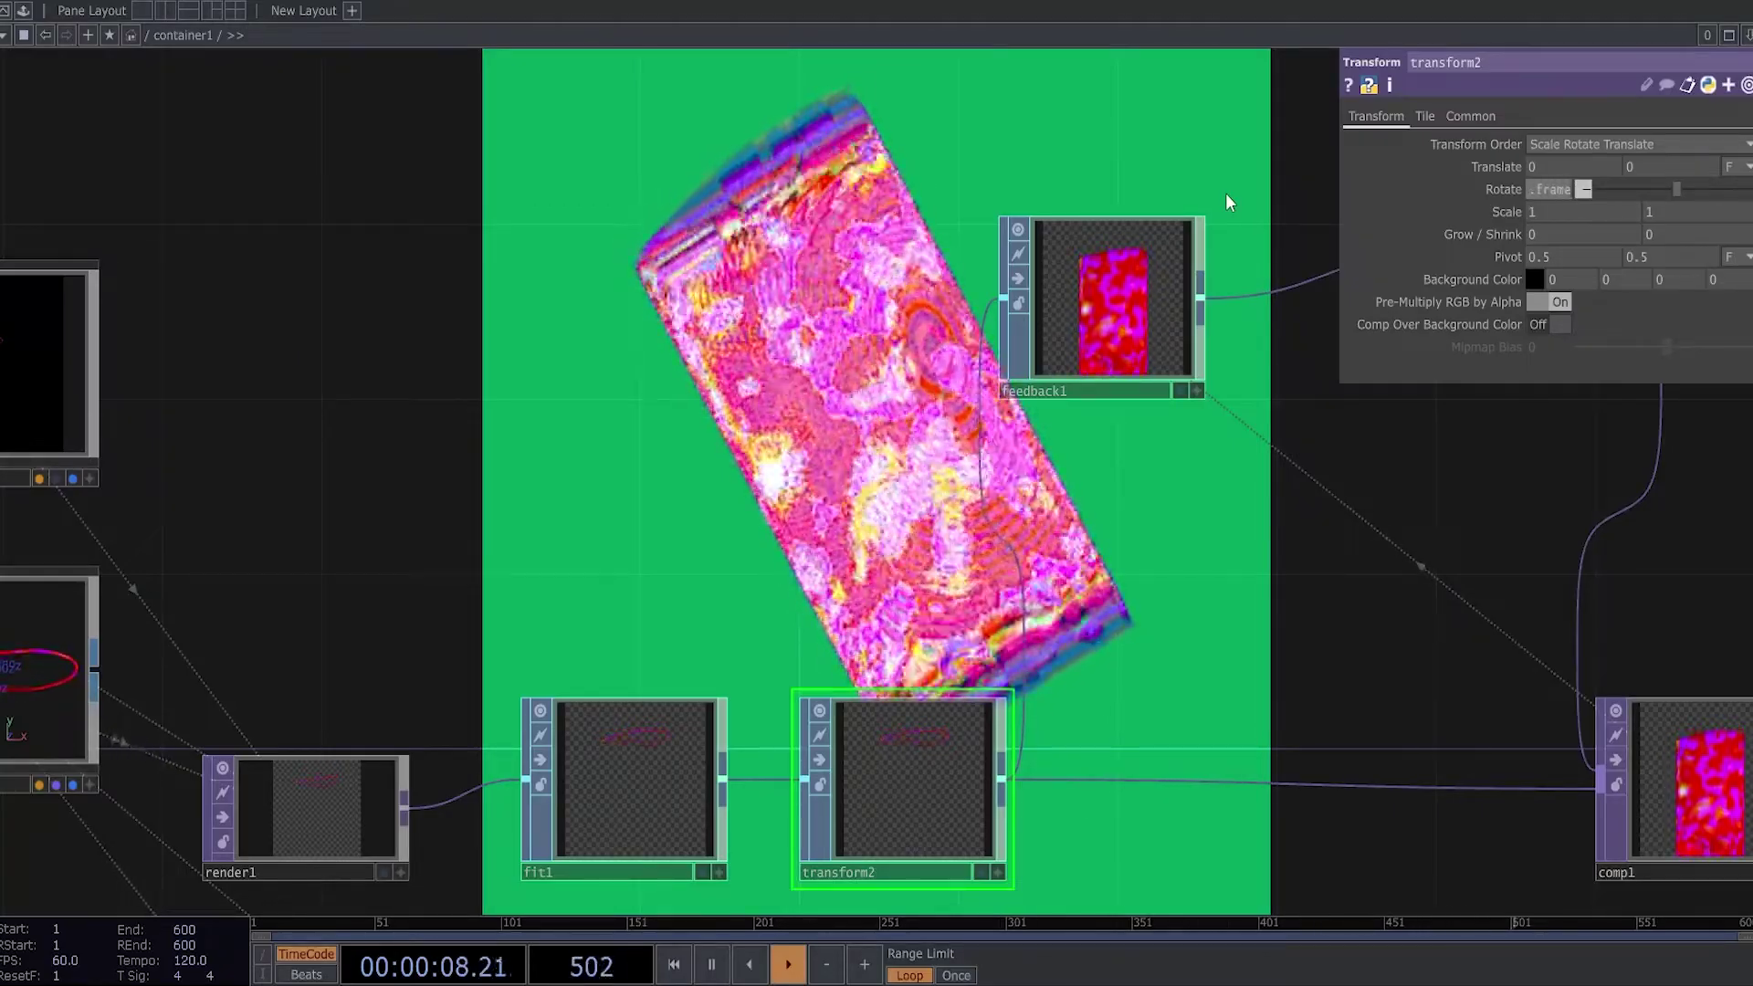
key(Return)
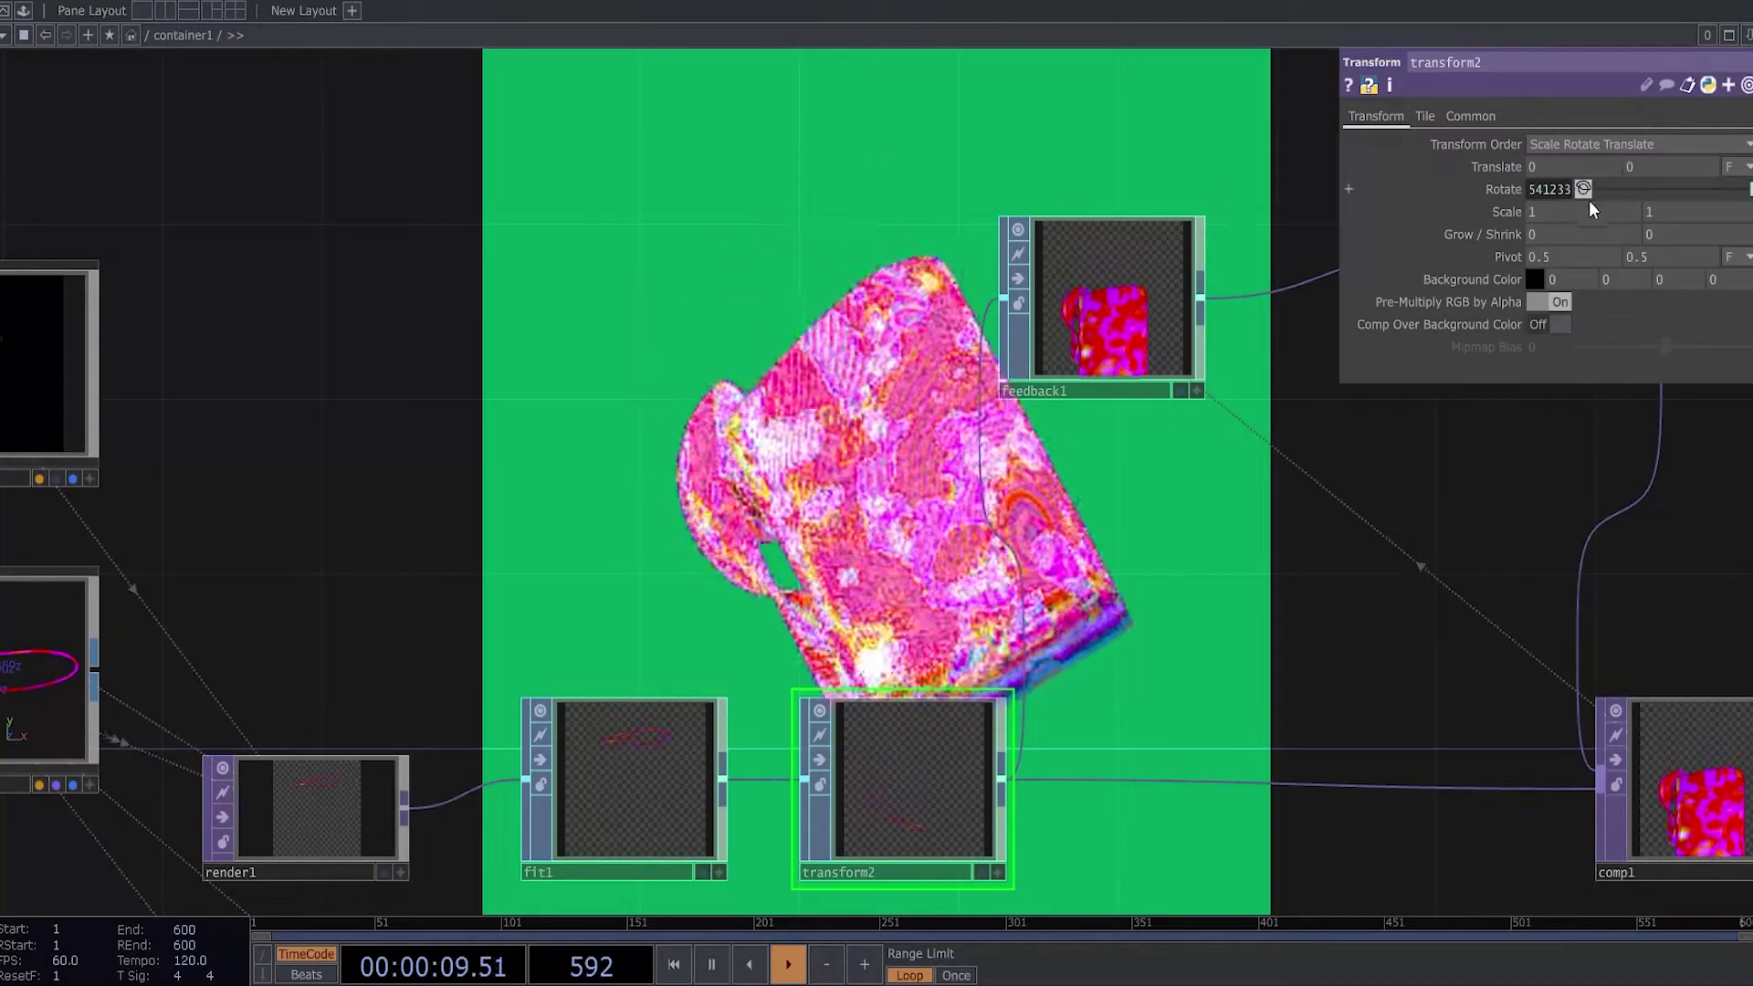
click(1489, 192)
drag(1327, 442, 984, 632)
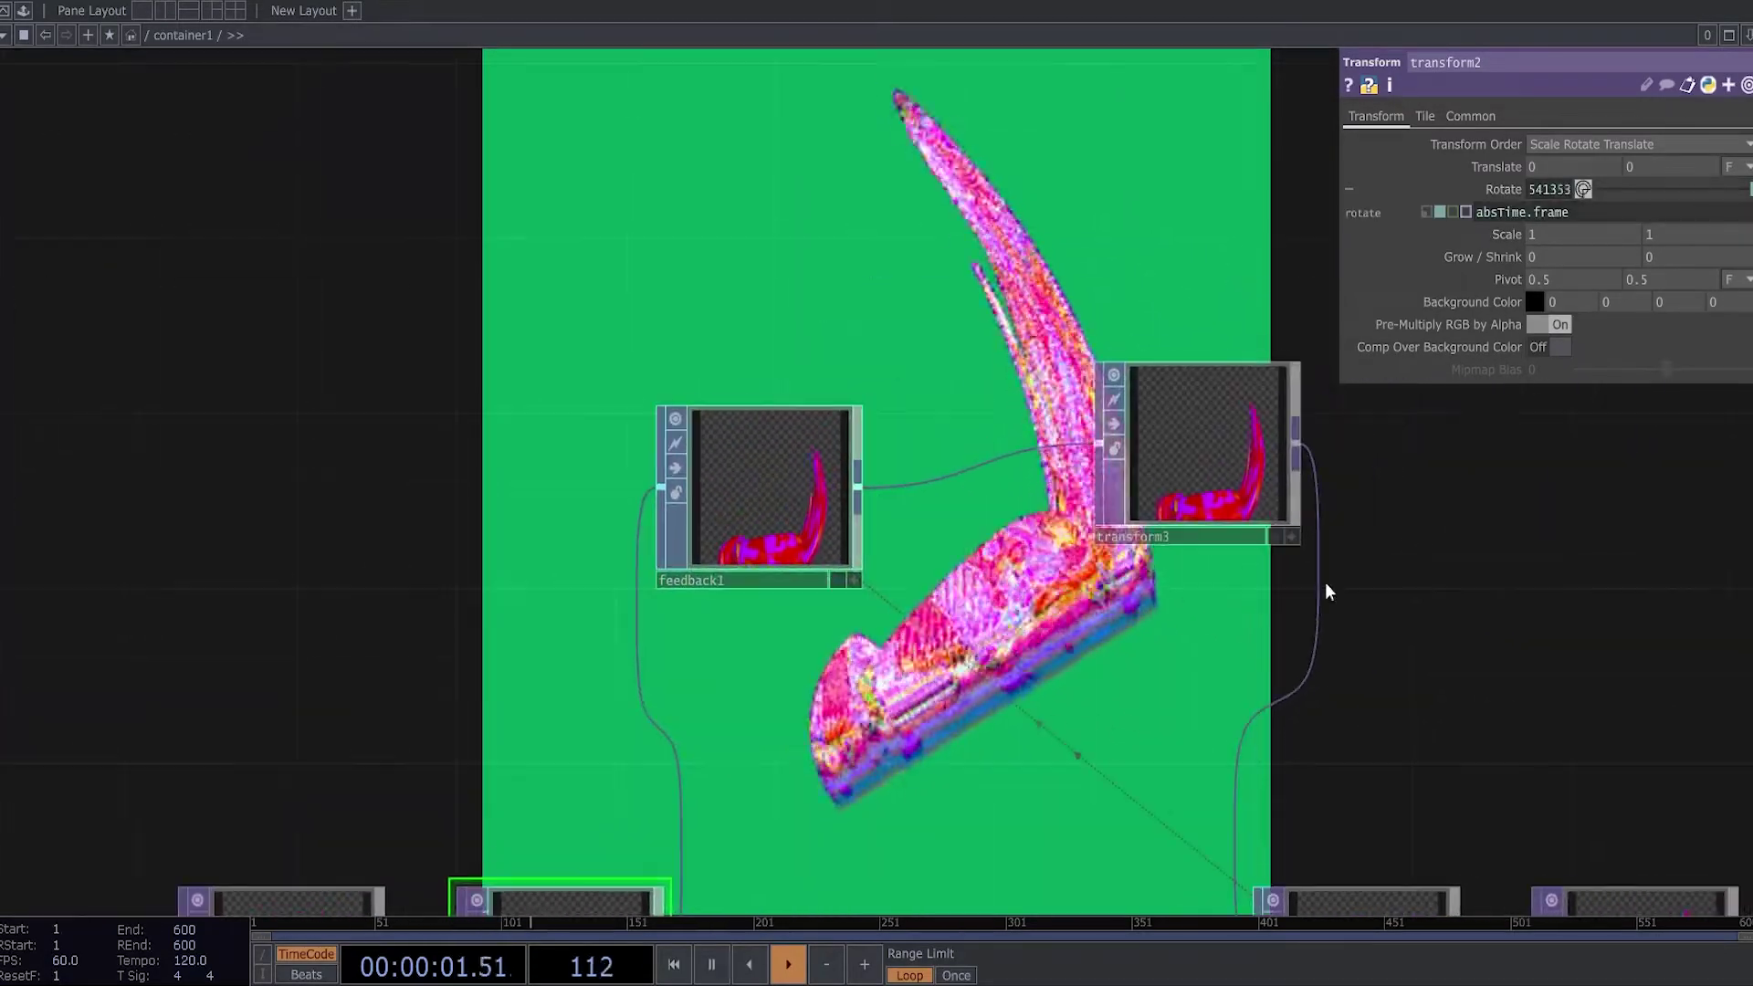
drag(1505, 543, 1254, 393)
drag(1123, 358, 796, 628)
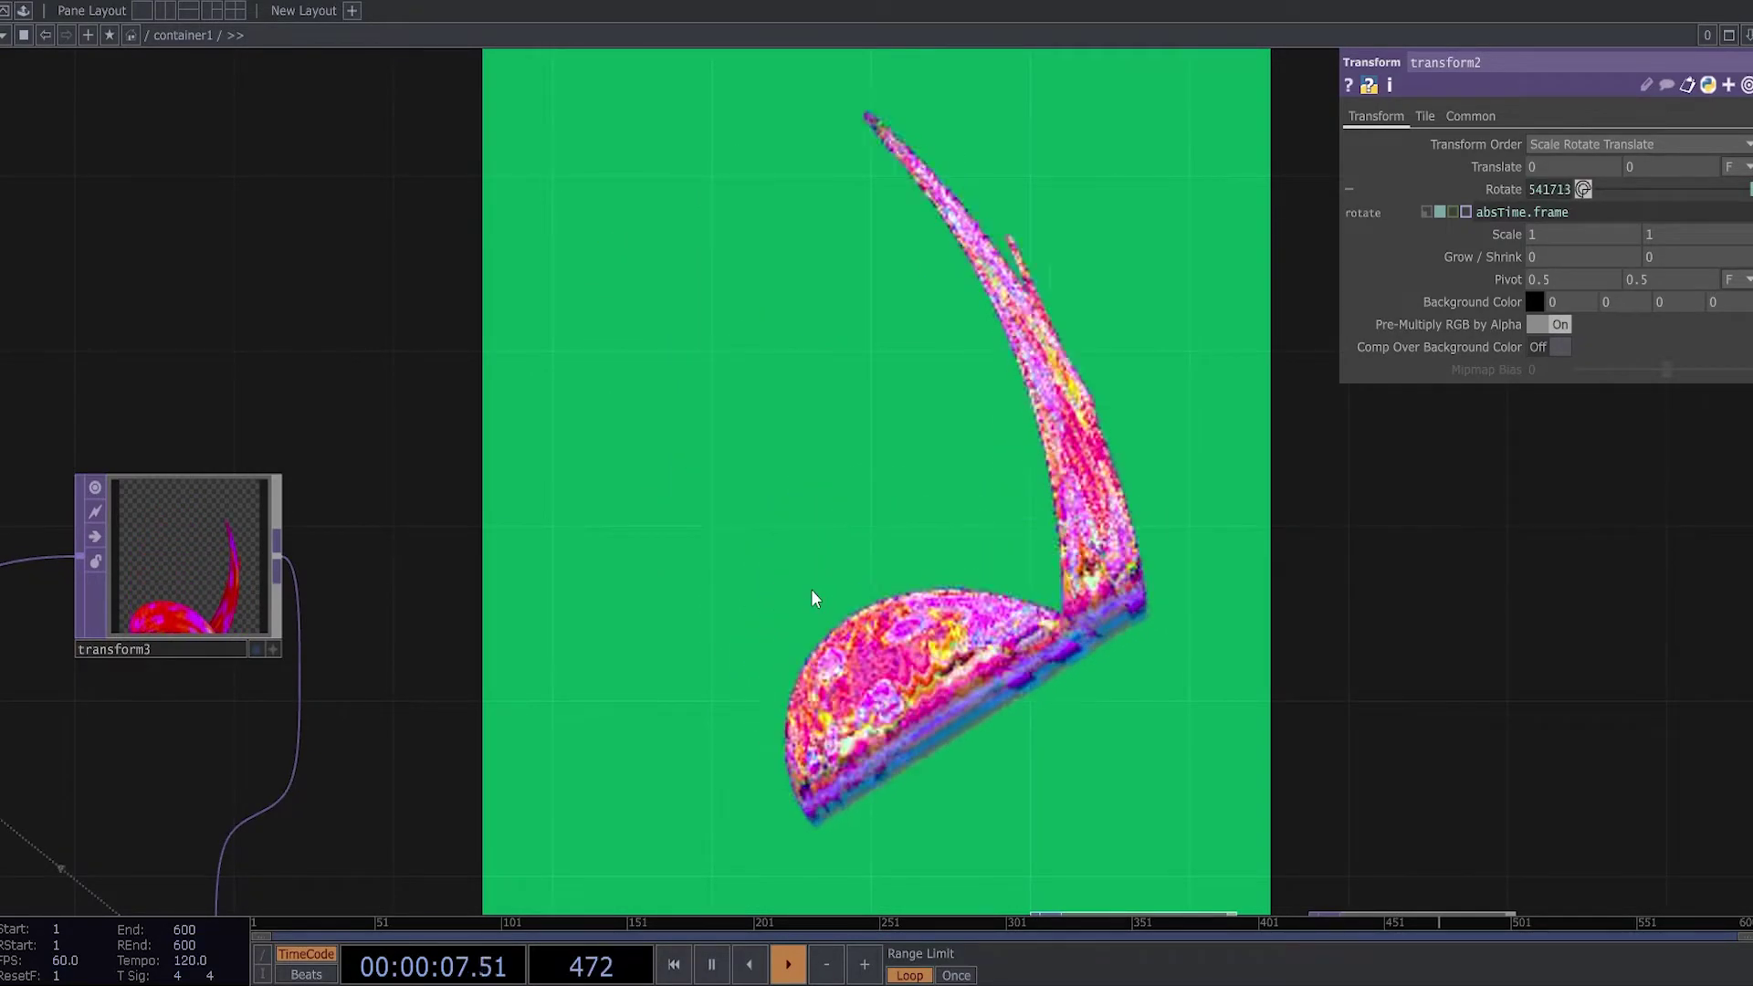
scroll(811, 589, down, 5)
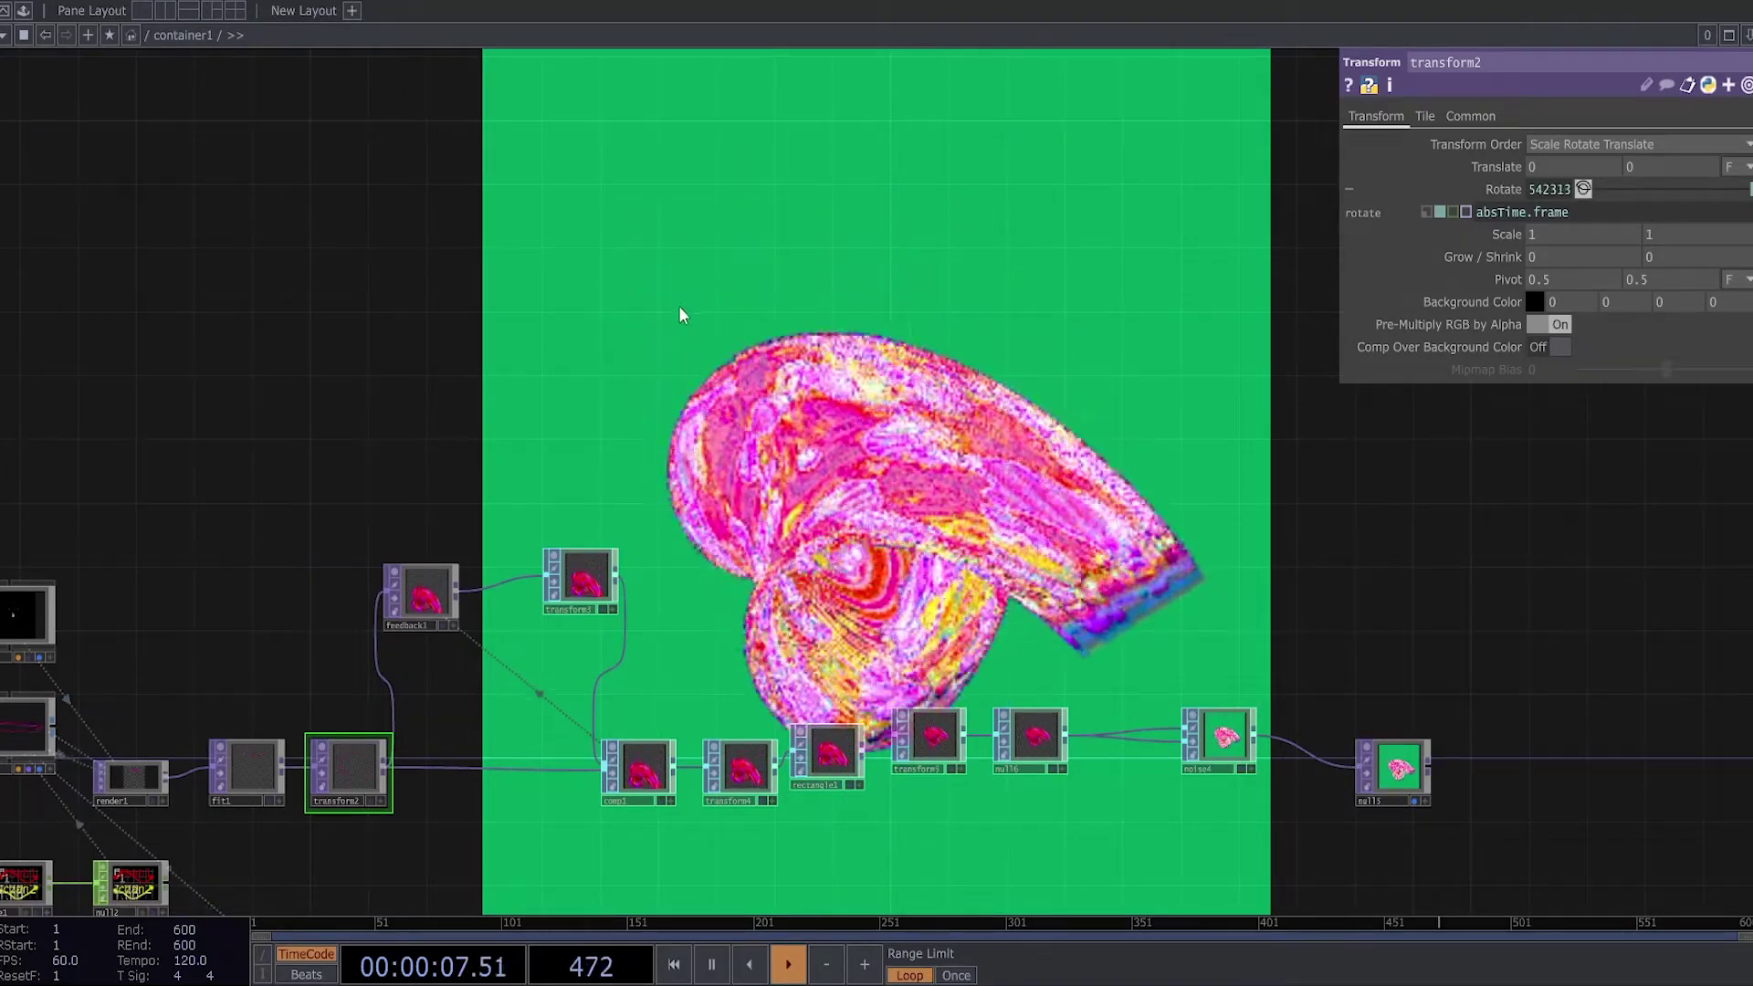
Set the noise1 CHOP's period to 0.36, its harmonics to 3 and its roughness to about 0.64.
drag(905, 317, 1532, 342)
drag(772, 666, 900, 521)
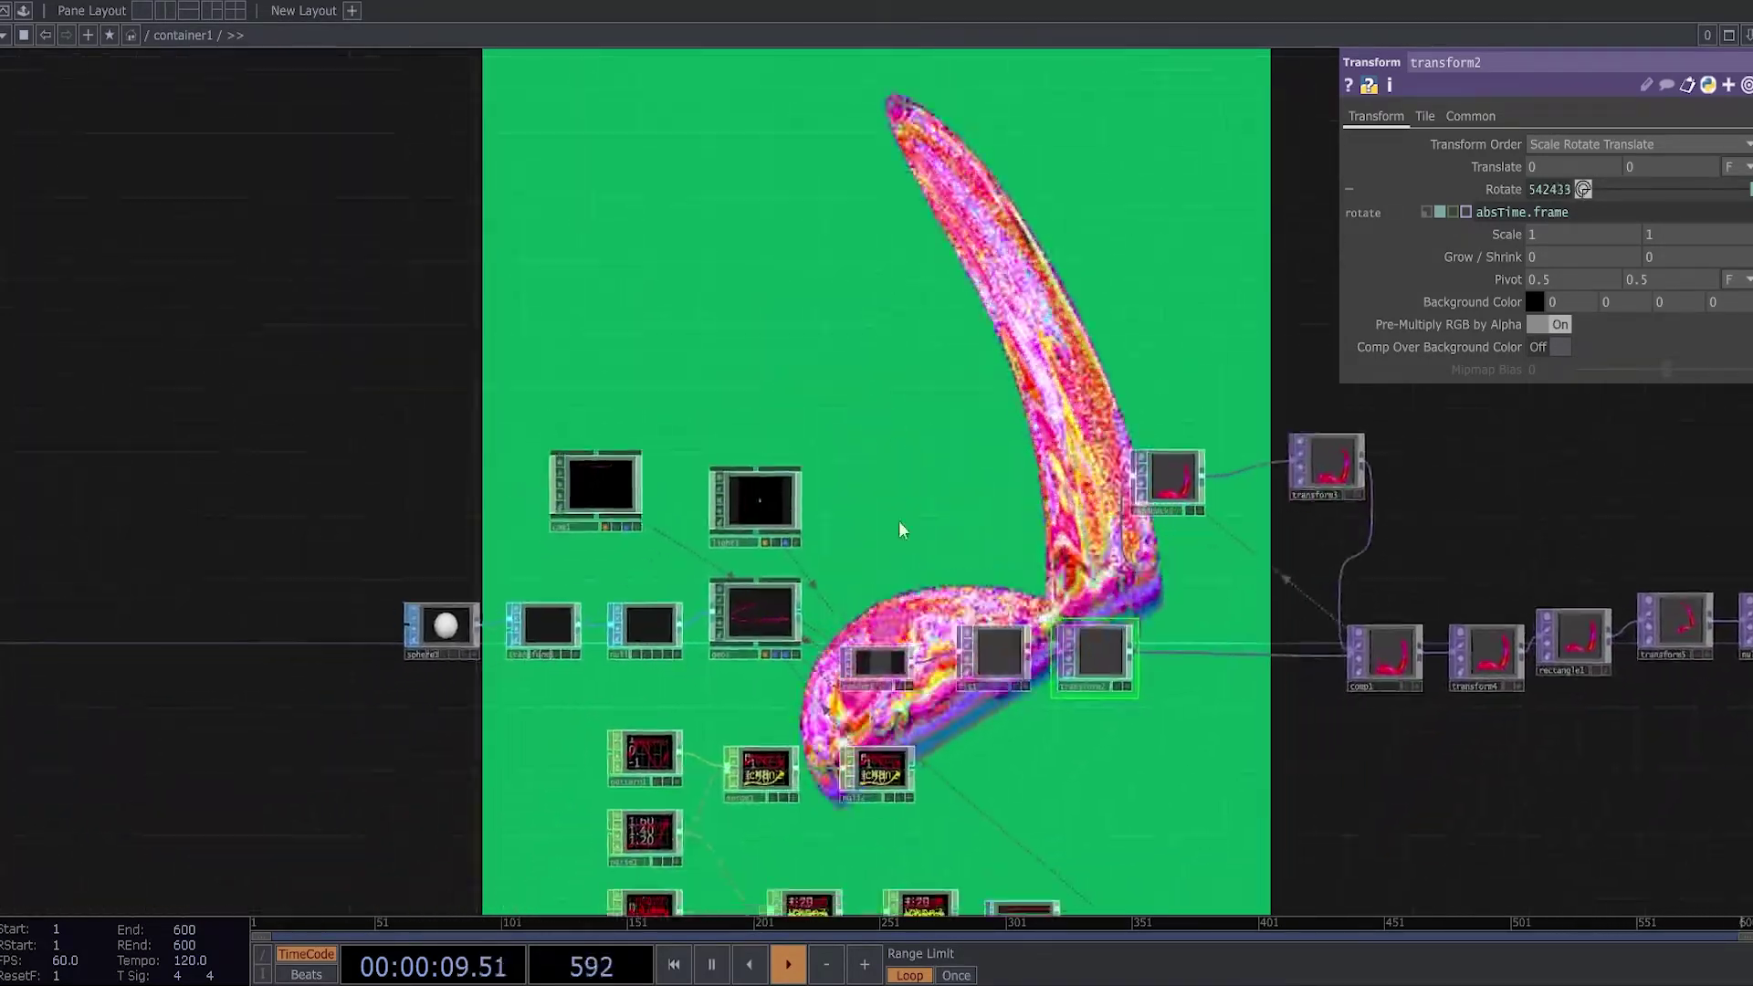
scroll(627, 868, up, 3)
drag(582, 693, 653, 541)
scroll(673, 685, up, 3)
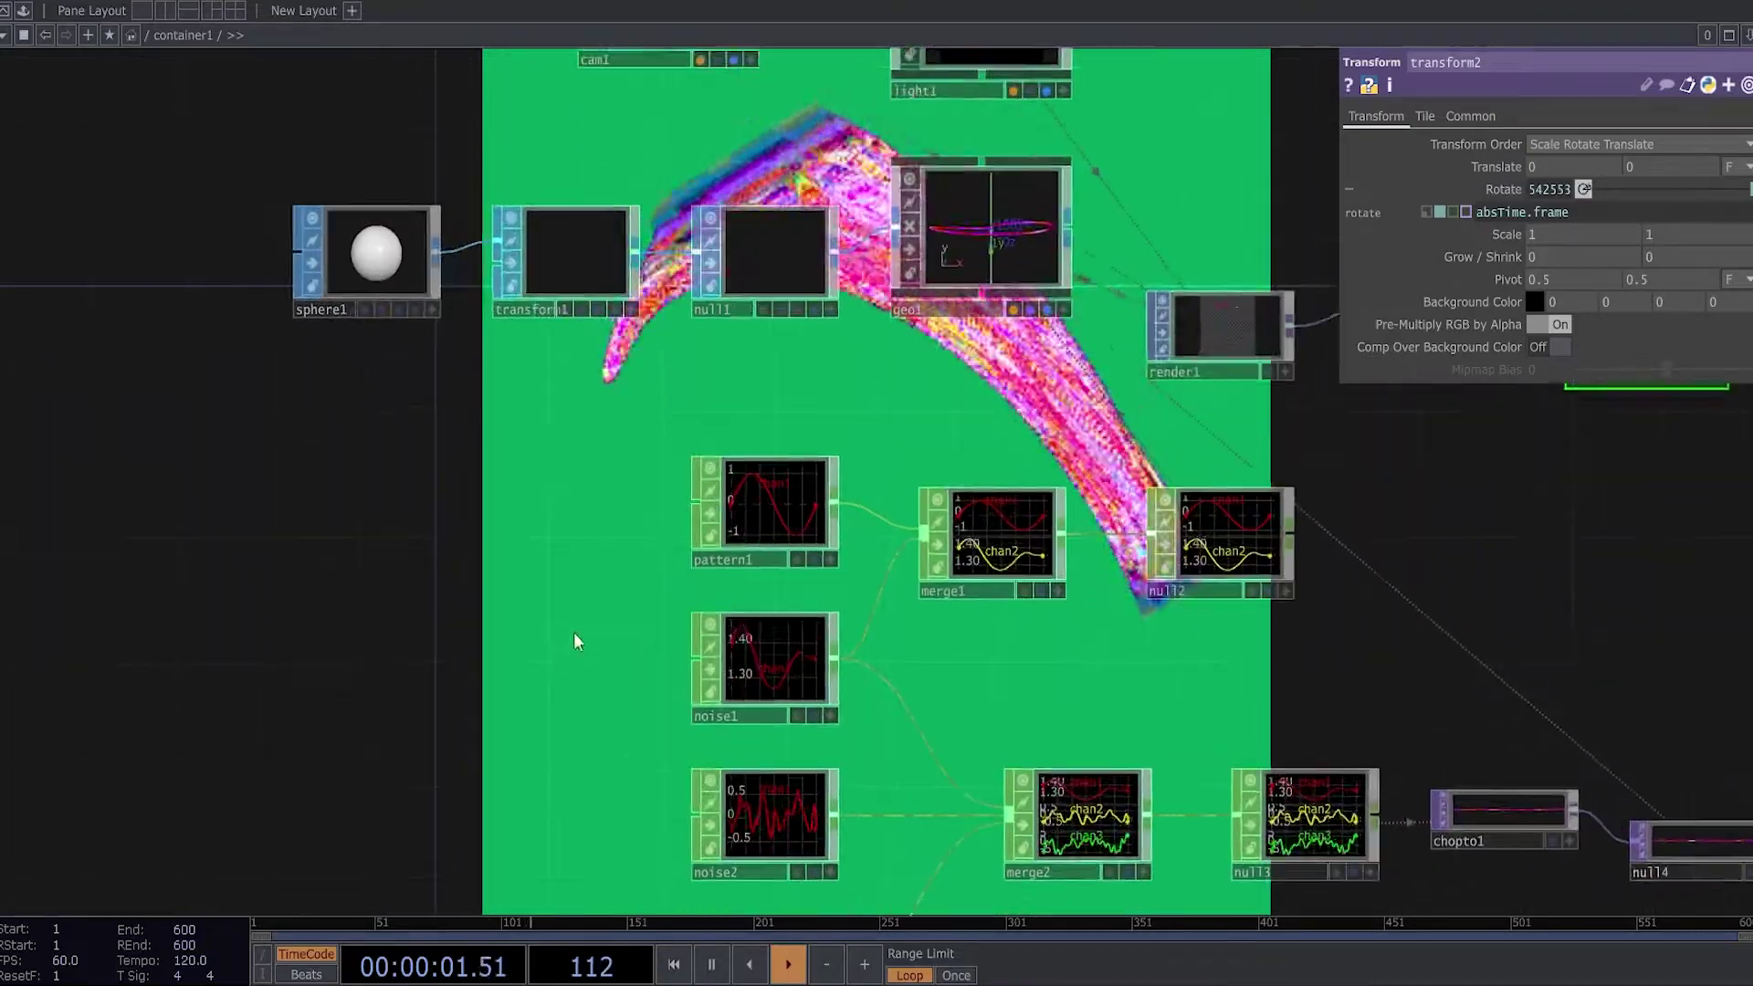
drag(576, 642, 968, 572)
click(1034, 208)
click(1032, 367)
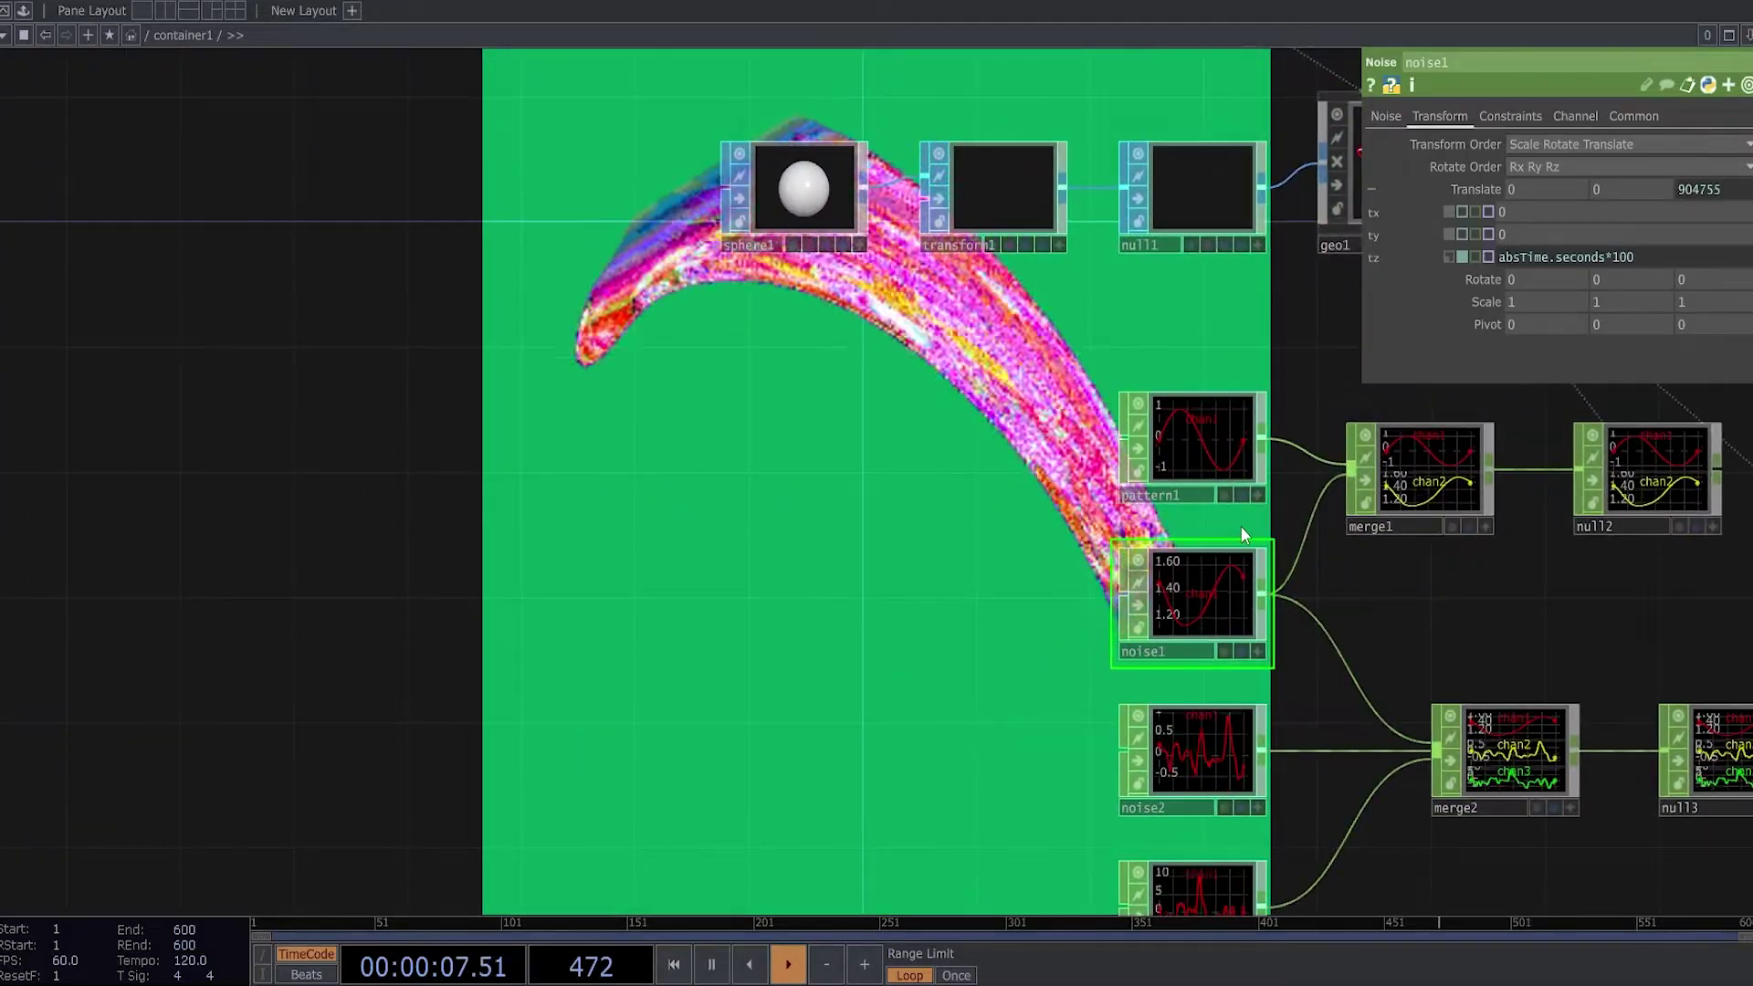
click(1386, 116)
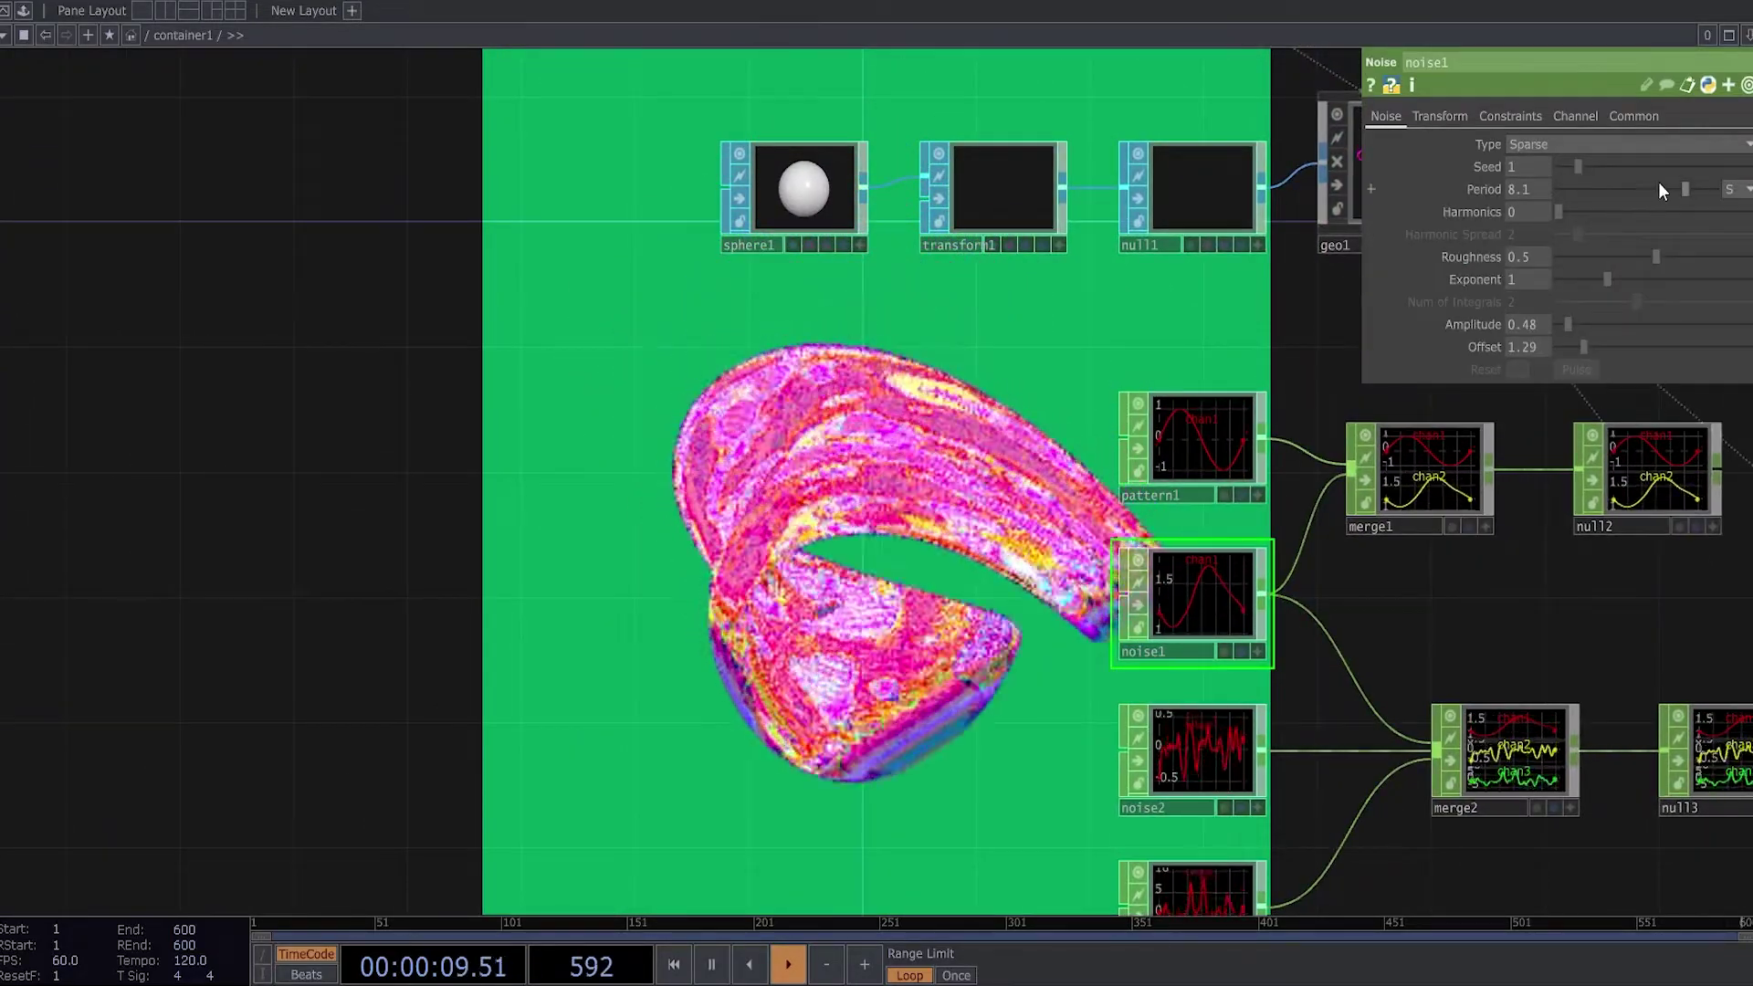
drag(1666, 187, 1563, 194)
drag(951, 462, 1010, 193)
drag(1560, 211, 1618, 206)
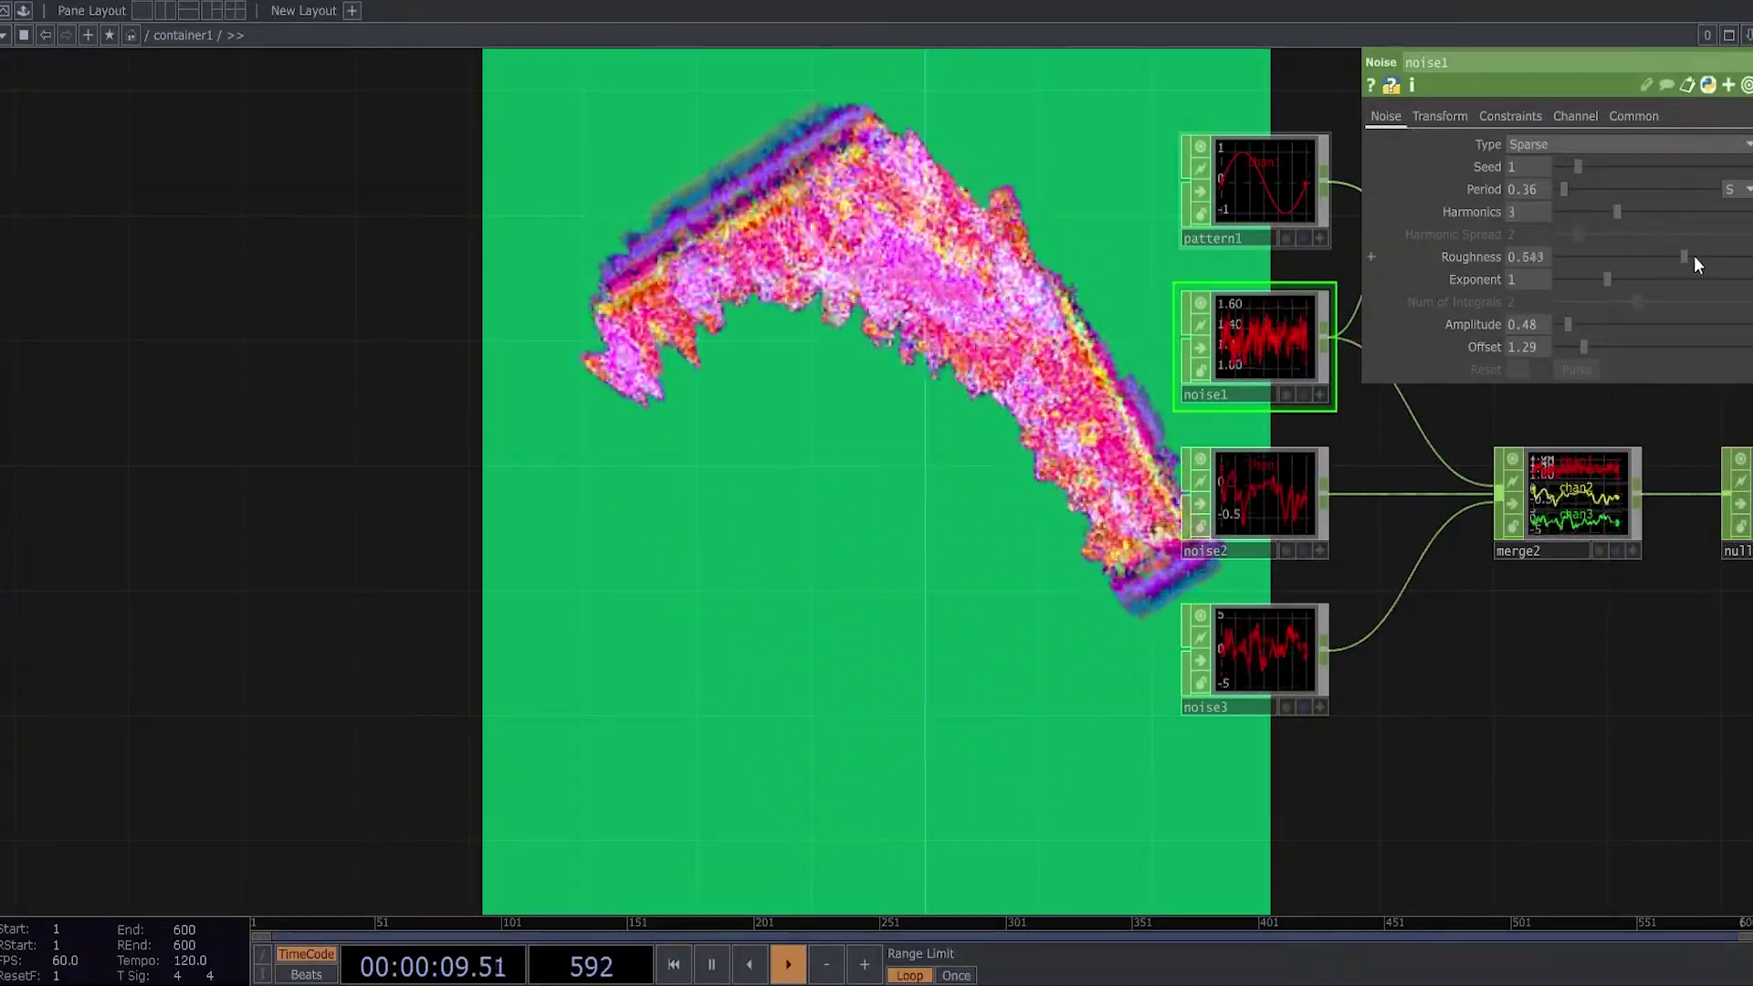
drag(1663, 256, 1669, 263)
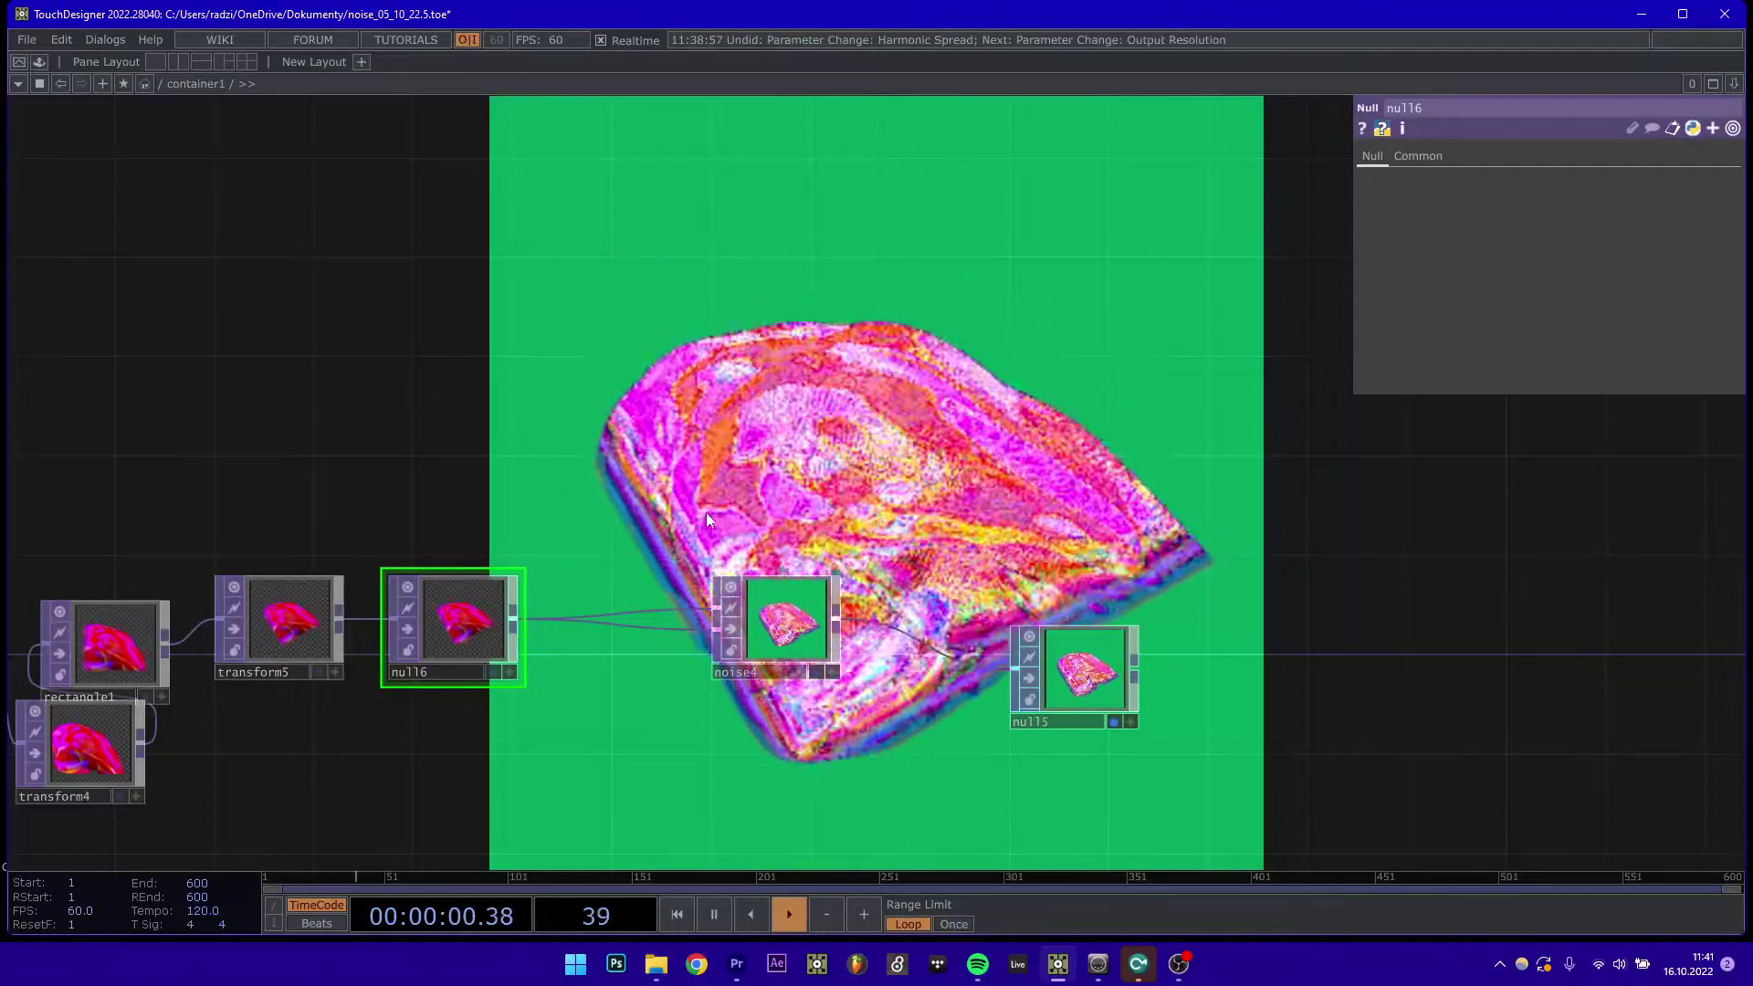
Switch the output resolution of the noise4 TOP from the input's size to Custom Resolution.
drag(698, 488, 608, 471)
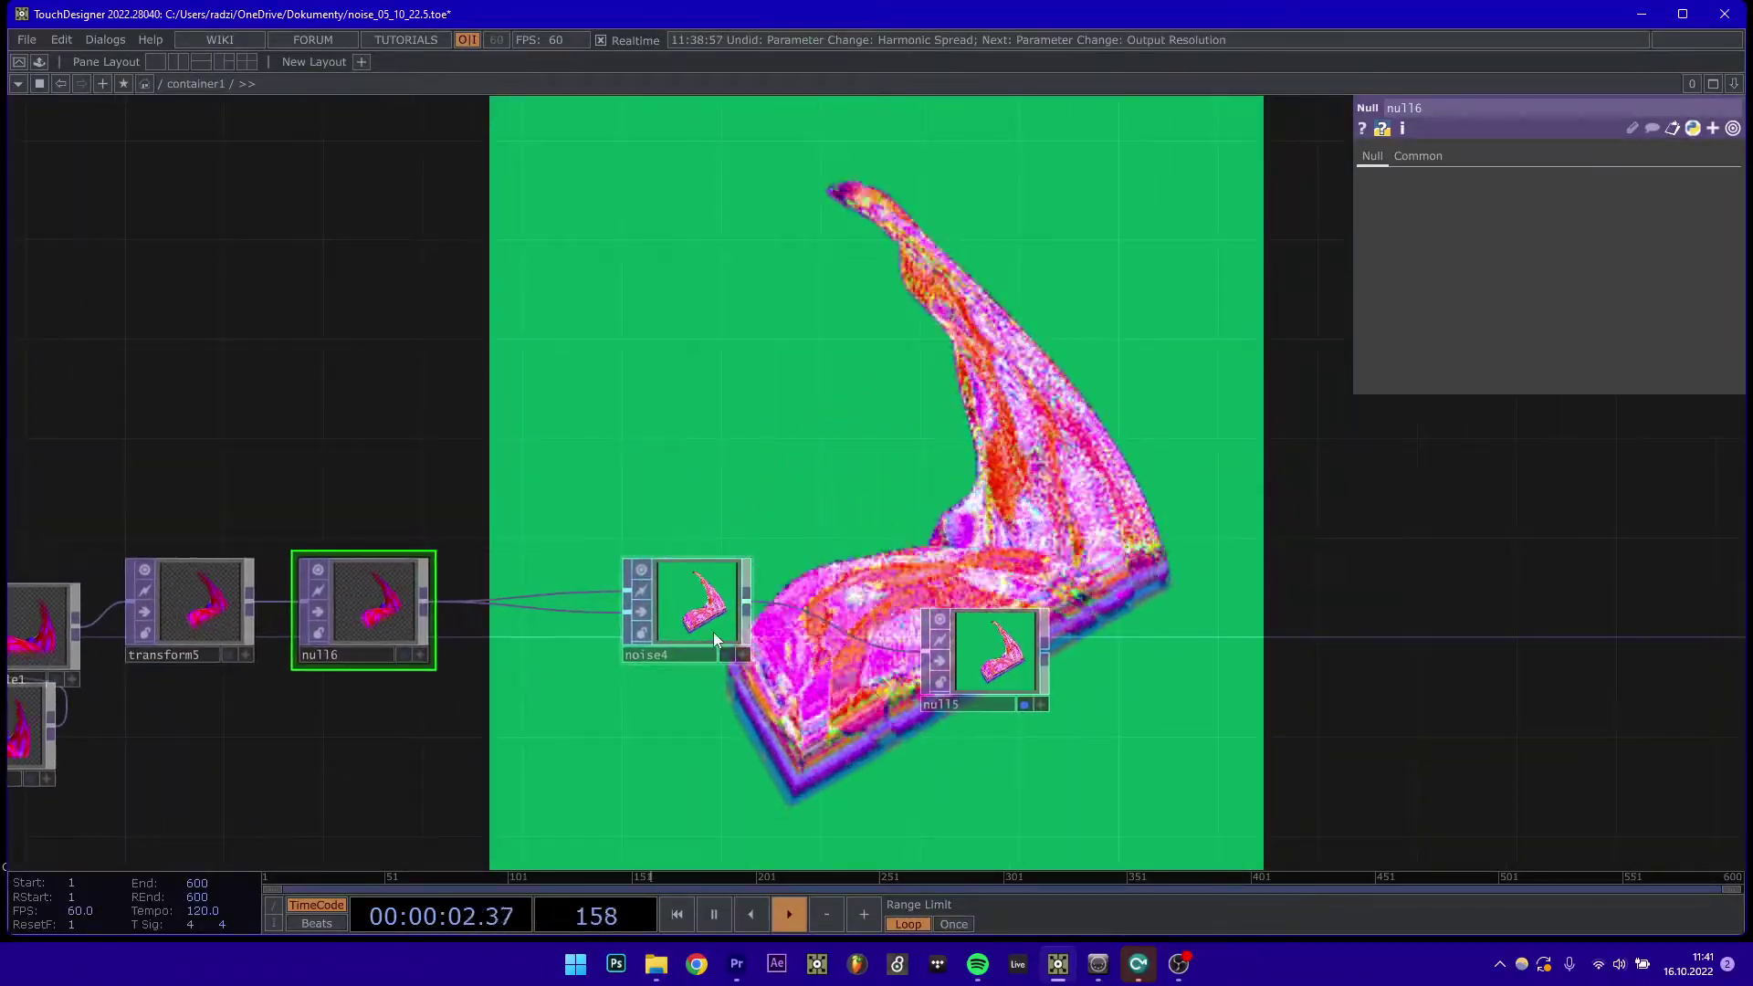
scroll(714, 632, up, 2)
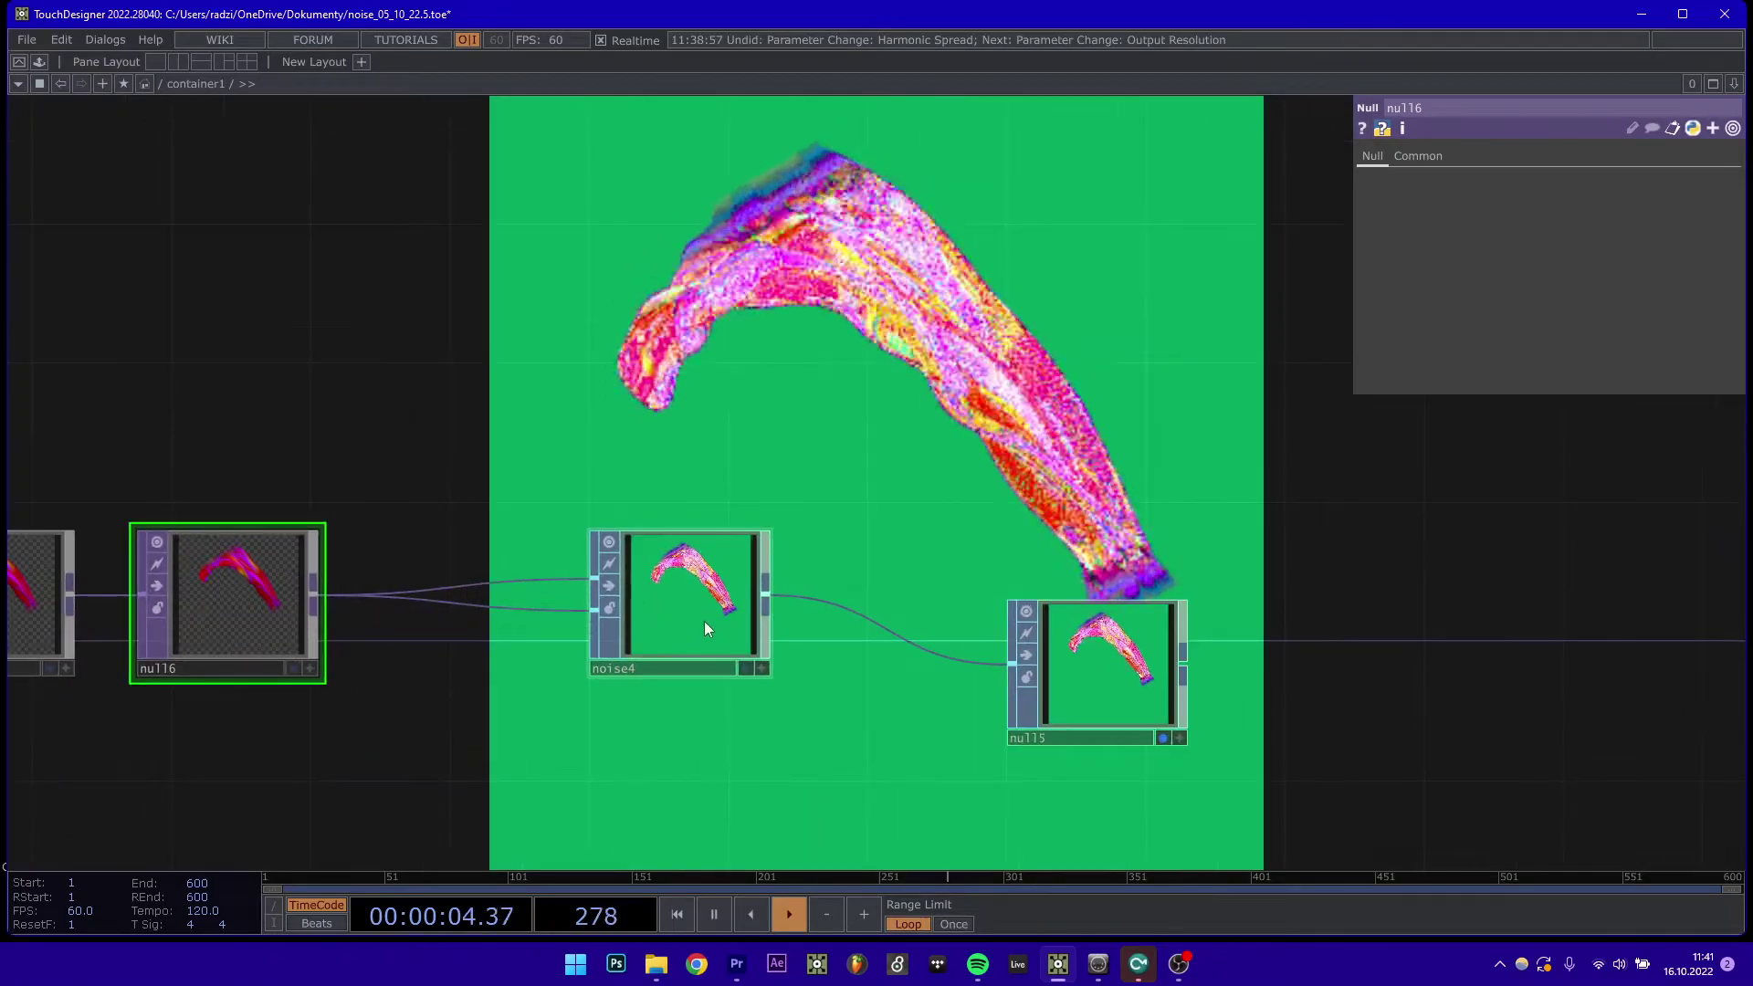
click(680, 625)
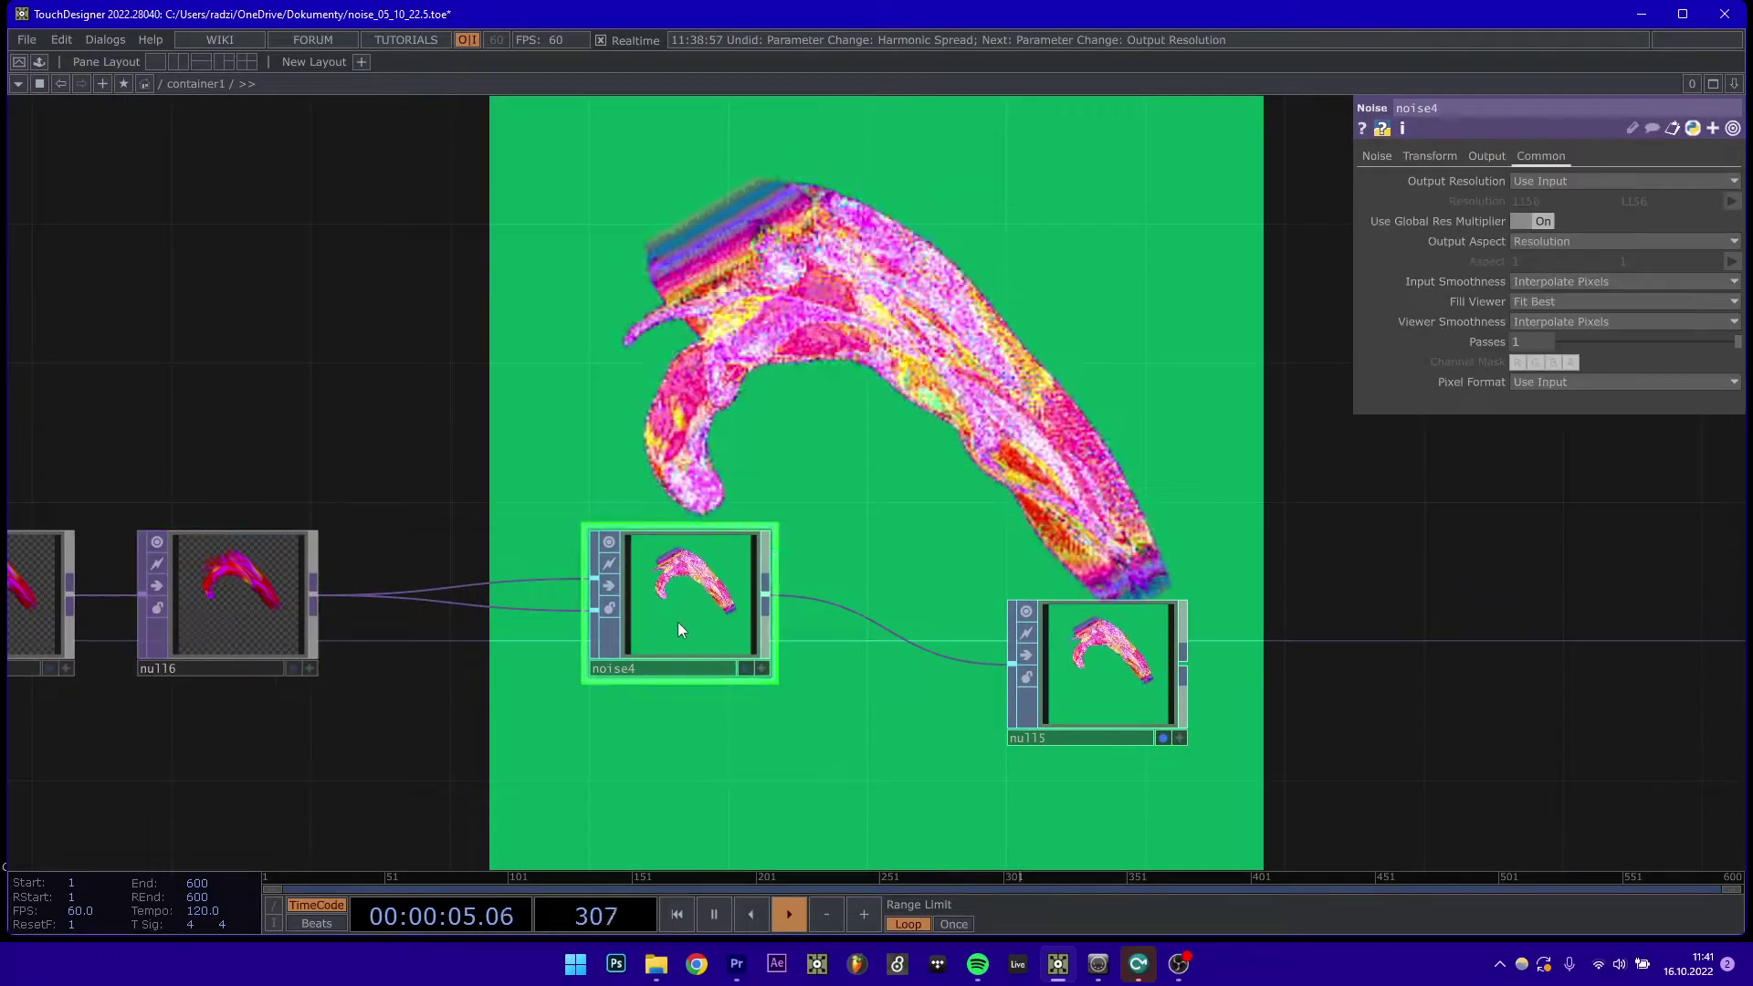
click(1538, 184)
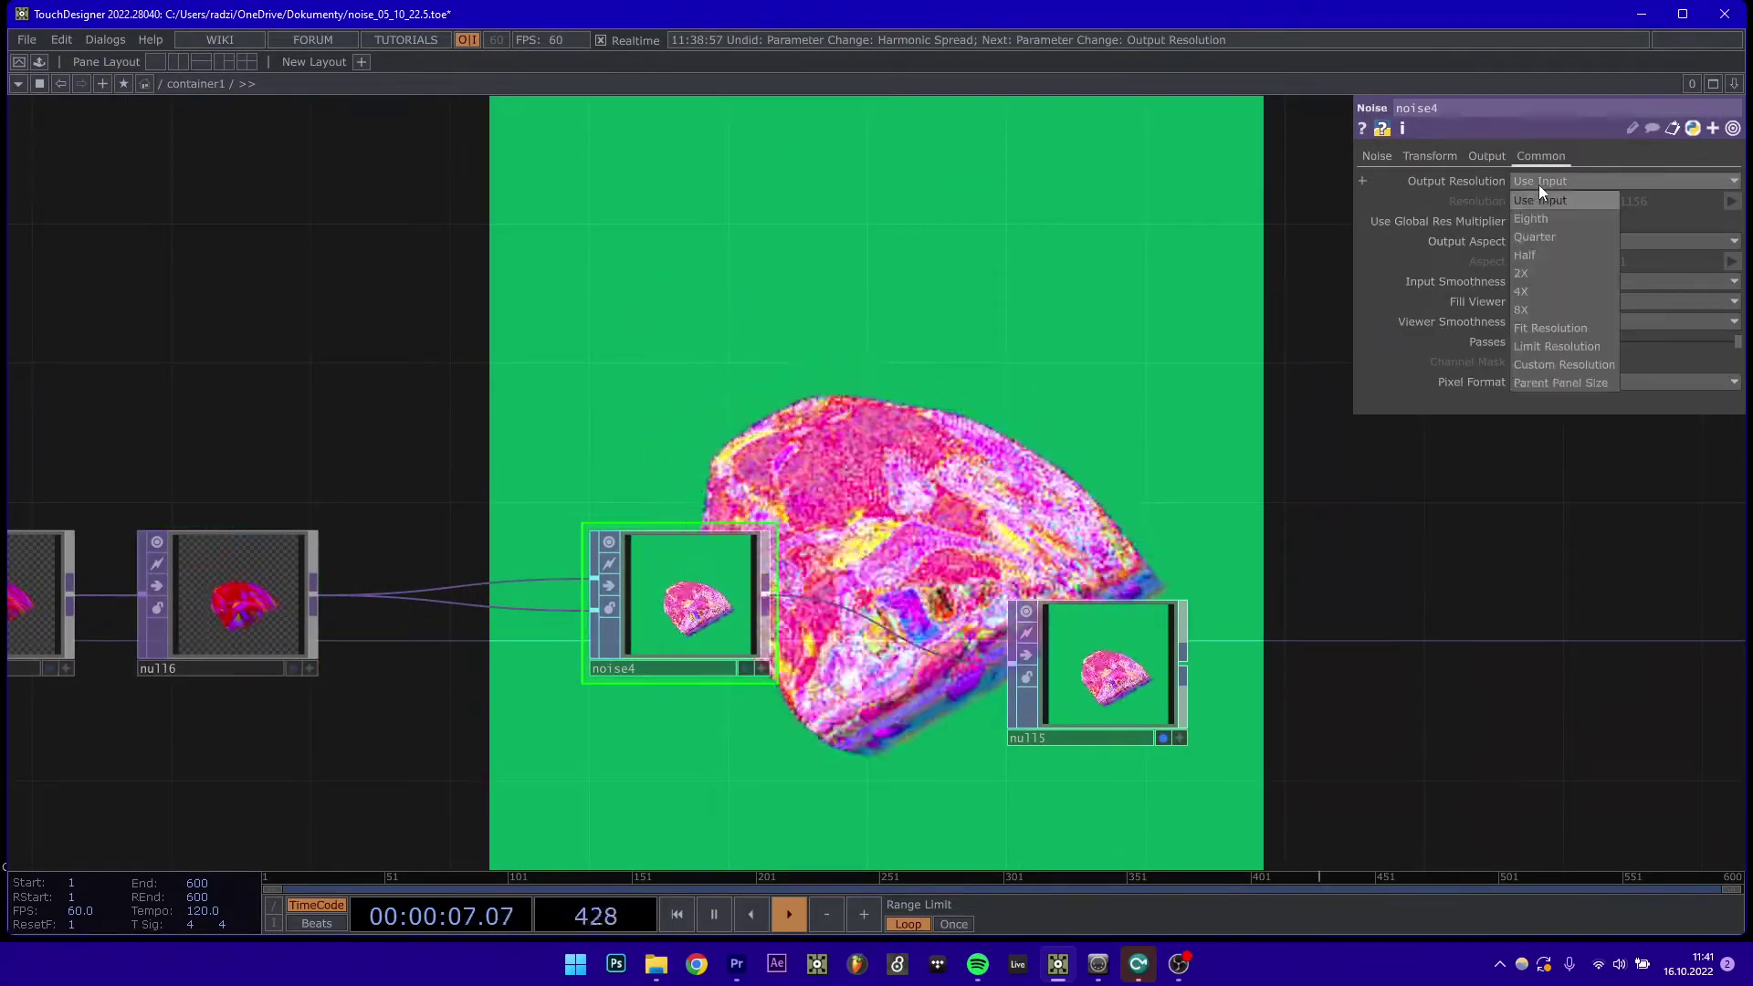
click(1559, 362)
drag(1154, 314, 1076, 509)
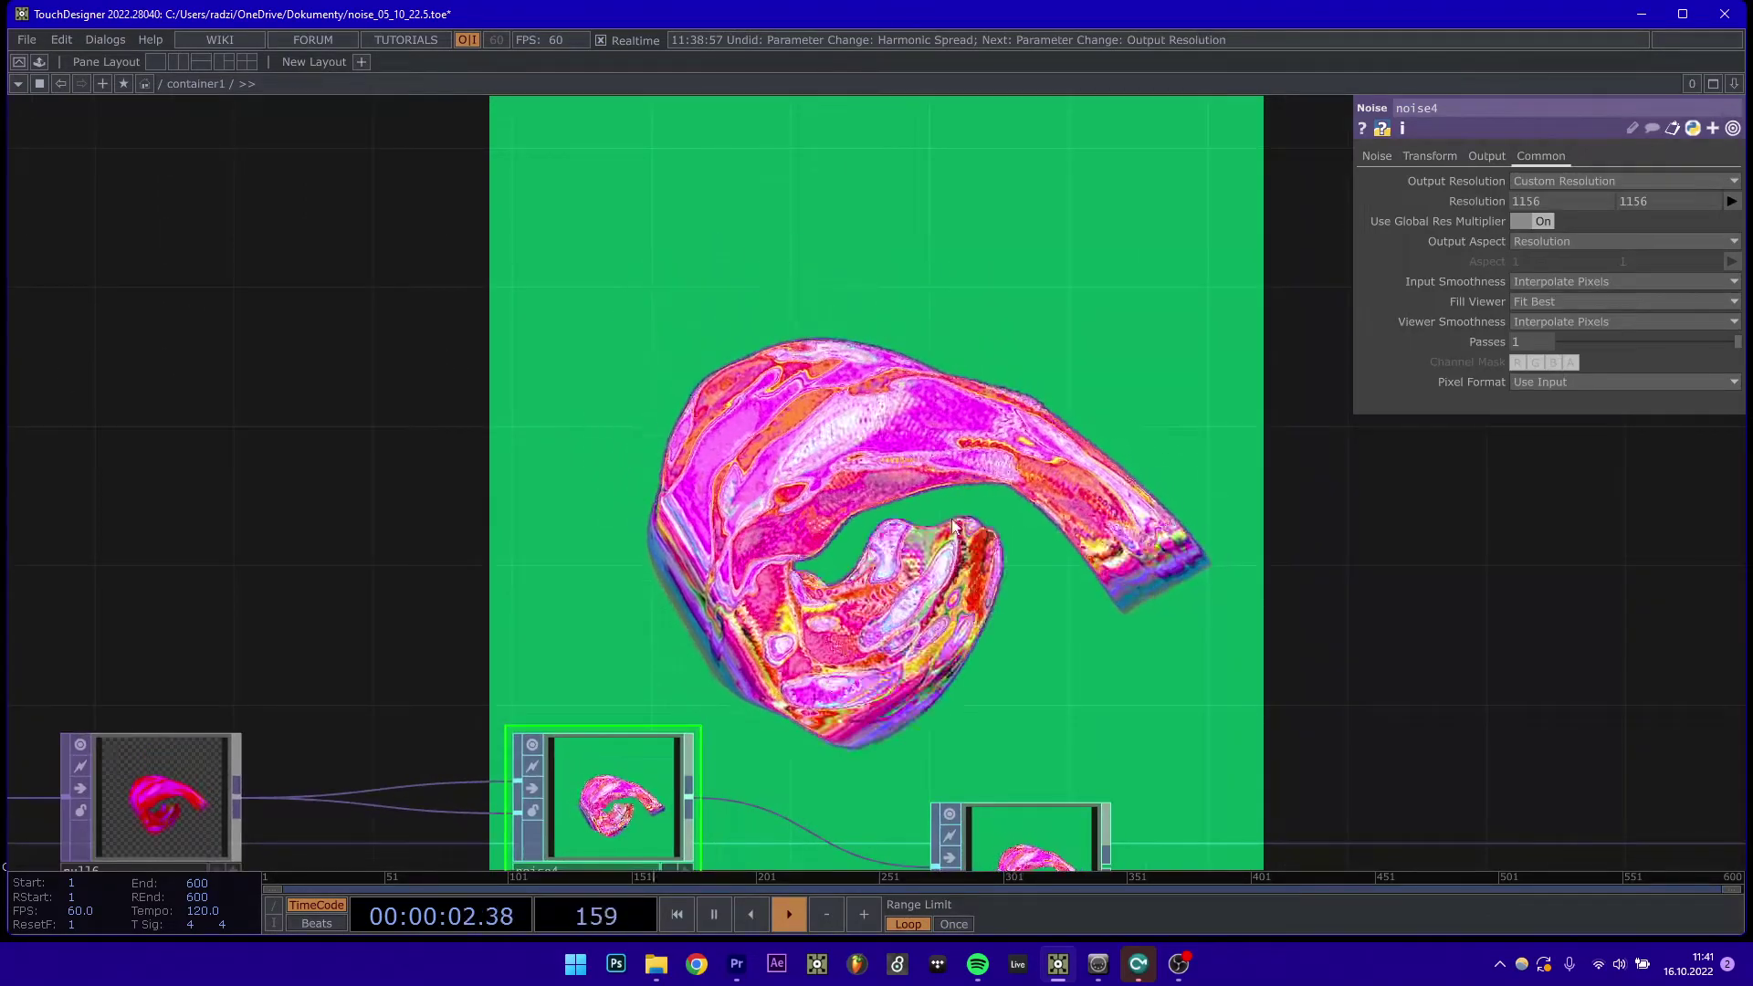
scroll(675, 579, down, 2)
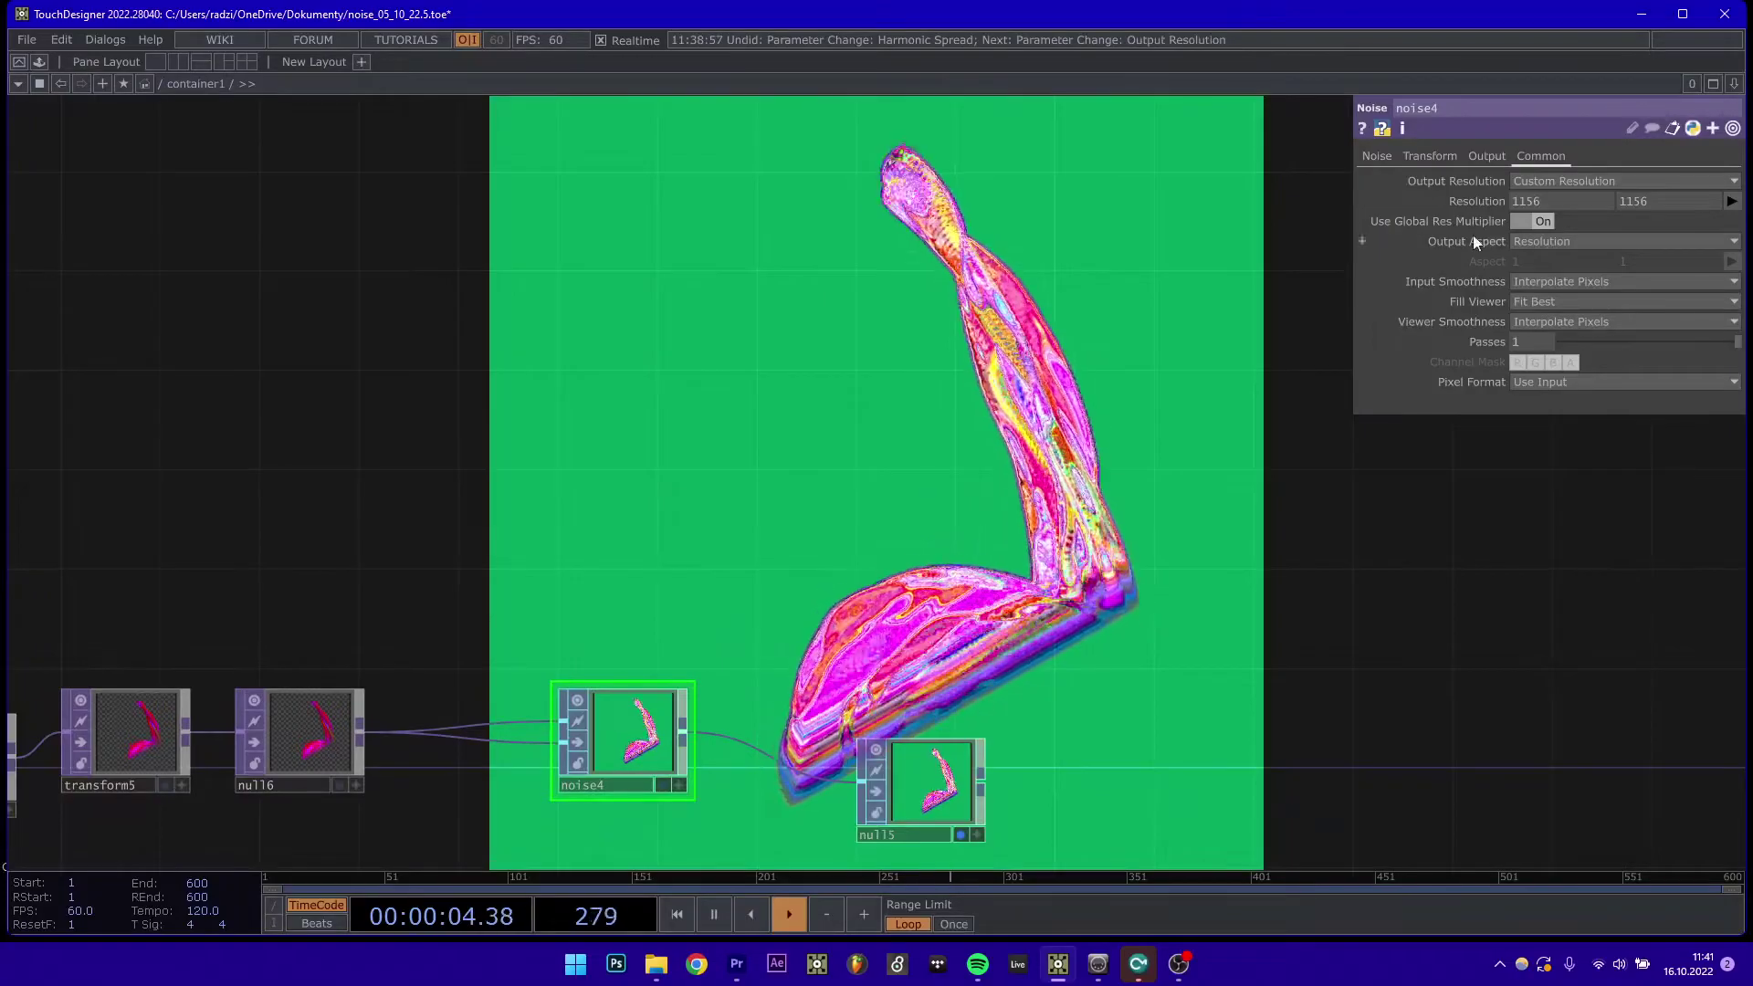
Change noise4's seed to about 3161 and set its period to 0.6.
click(1378, 156)
click(1582, 200)
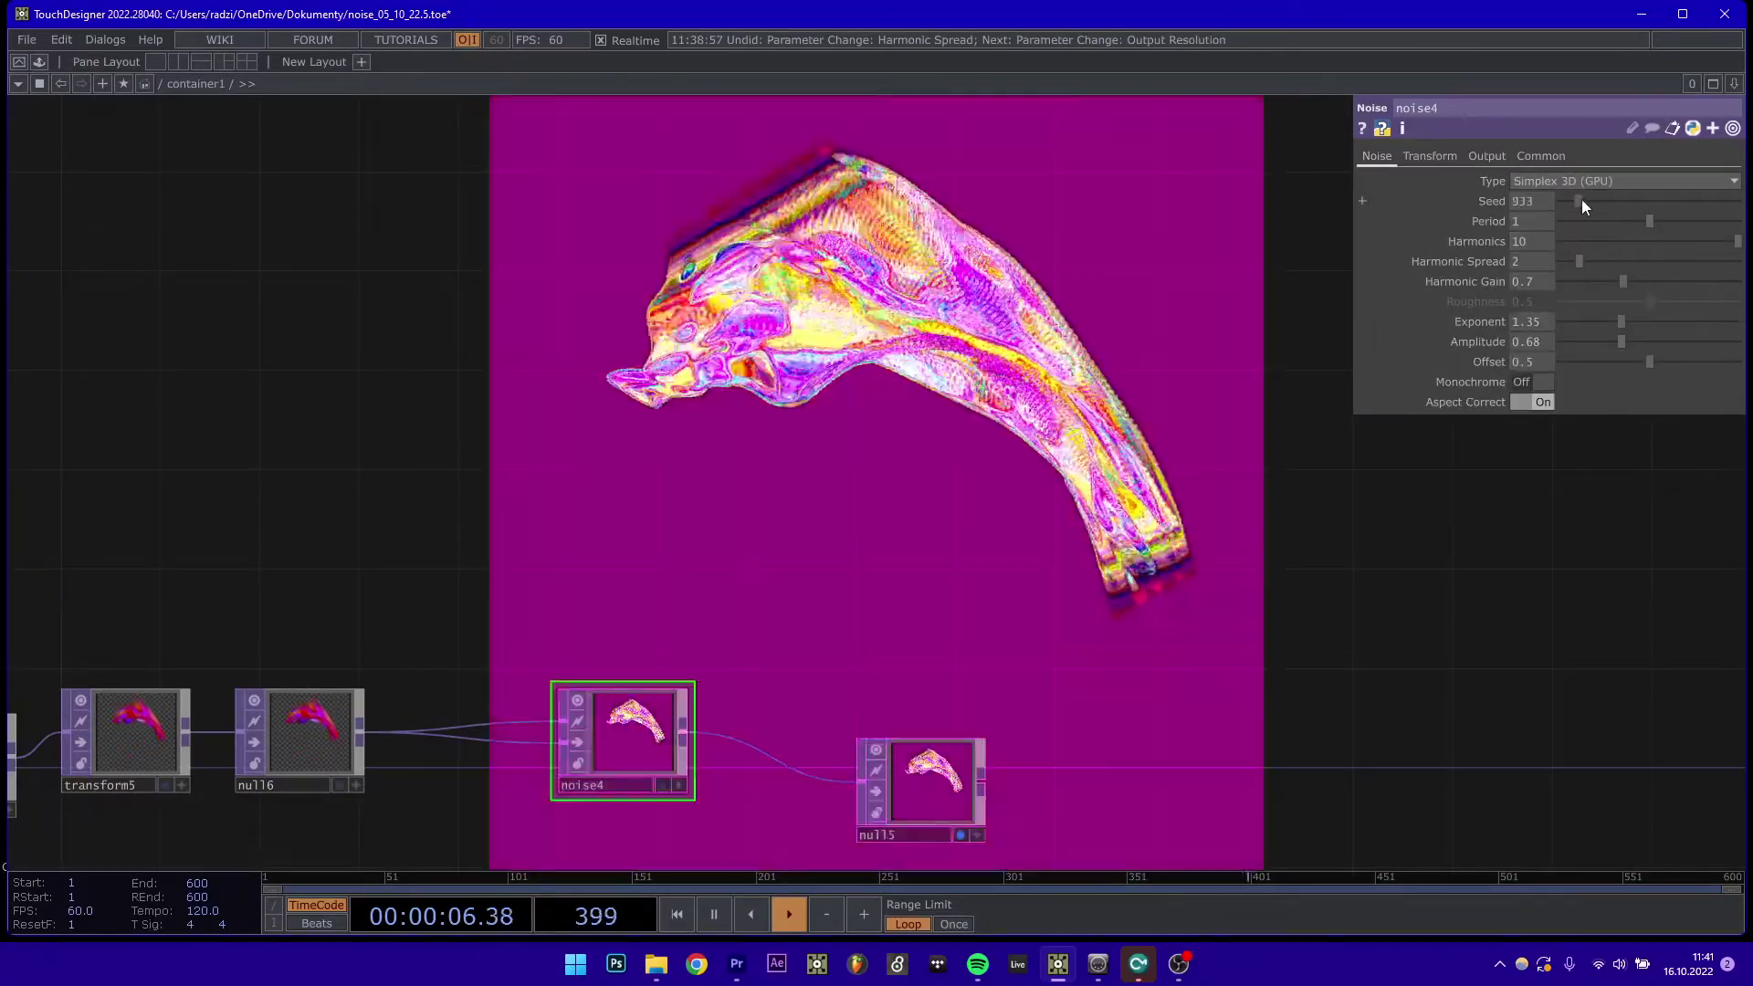
drag(1584, 199, 1619, 201)
click(1618, 217)
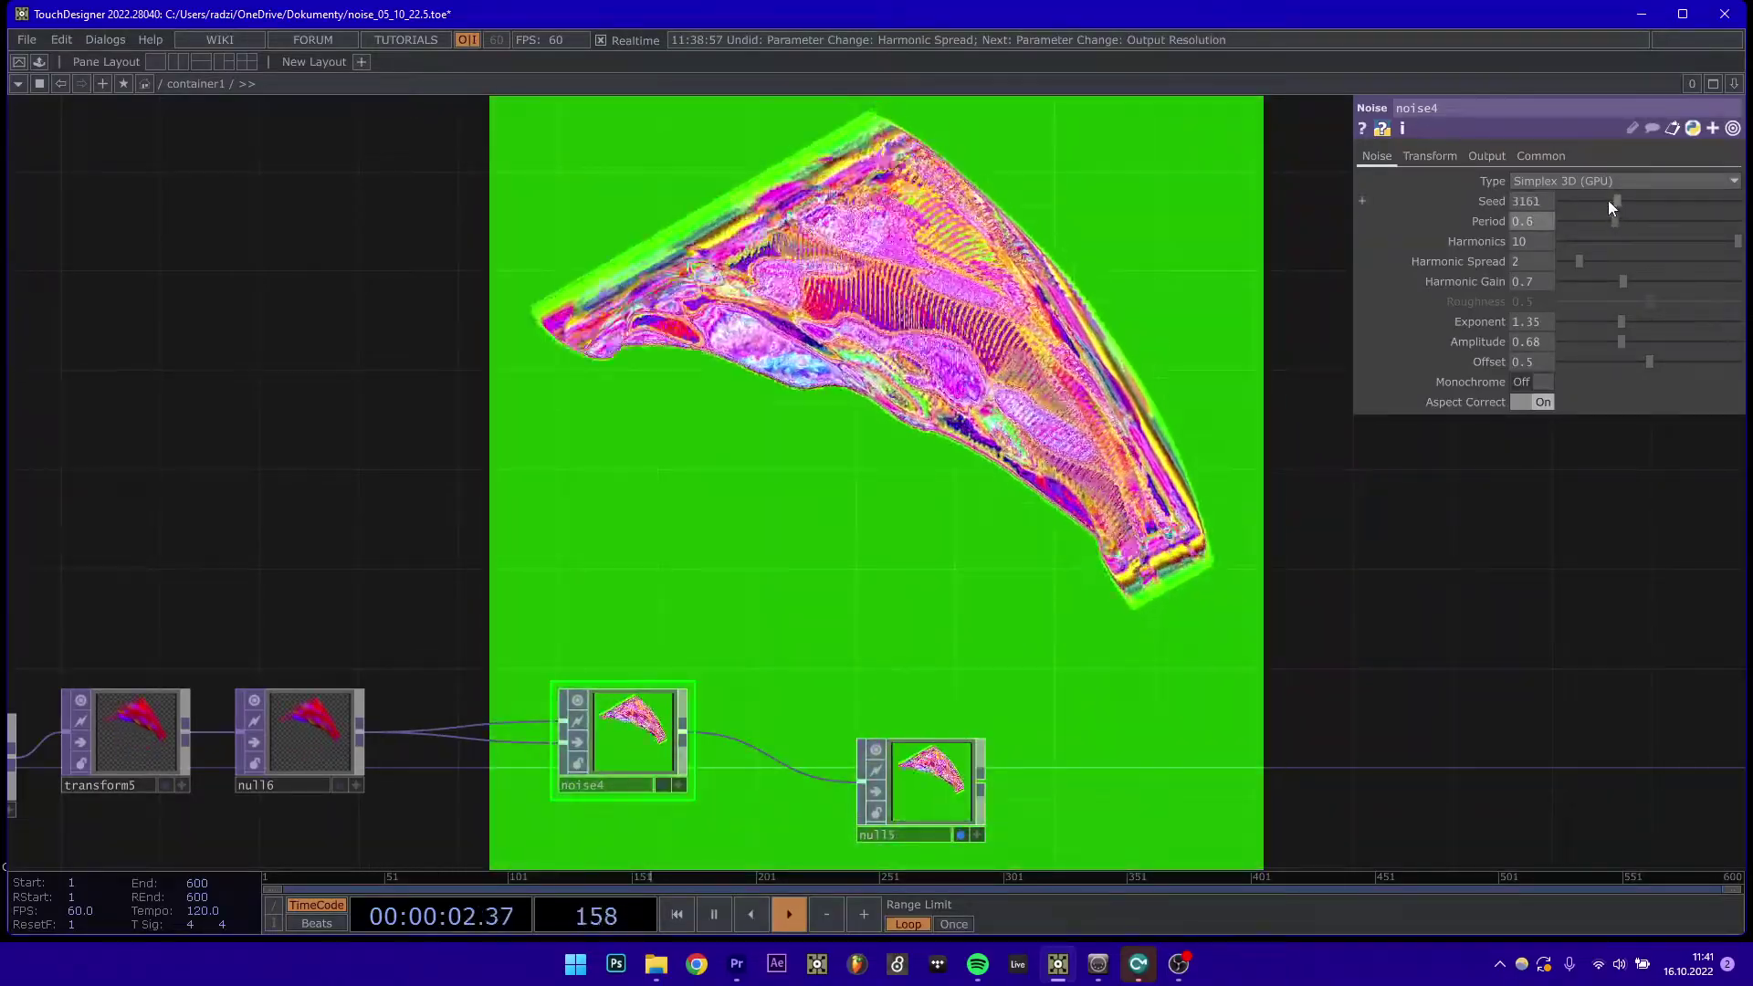
Try other background colours by lowering noise4's seed to about 830.
mouse_move(1608, 200)
mouse_down()
mouse_move(1575, 200)
mouse_move(1603, 200)
mouse_up()
drag(967, 549, 884, 769)
mouse_move(1608, 206)
mouse_down()
mouse_move(1557, 215)
mouse_move(1573, 208)
mouse_up()
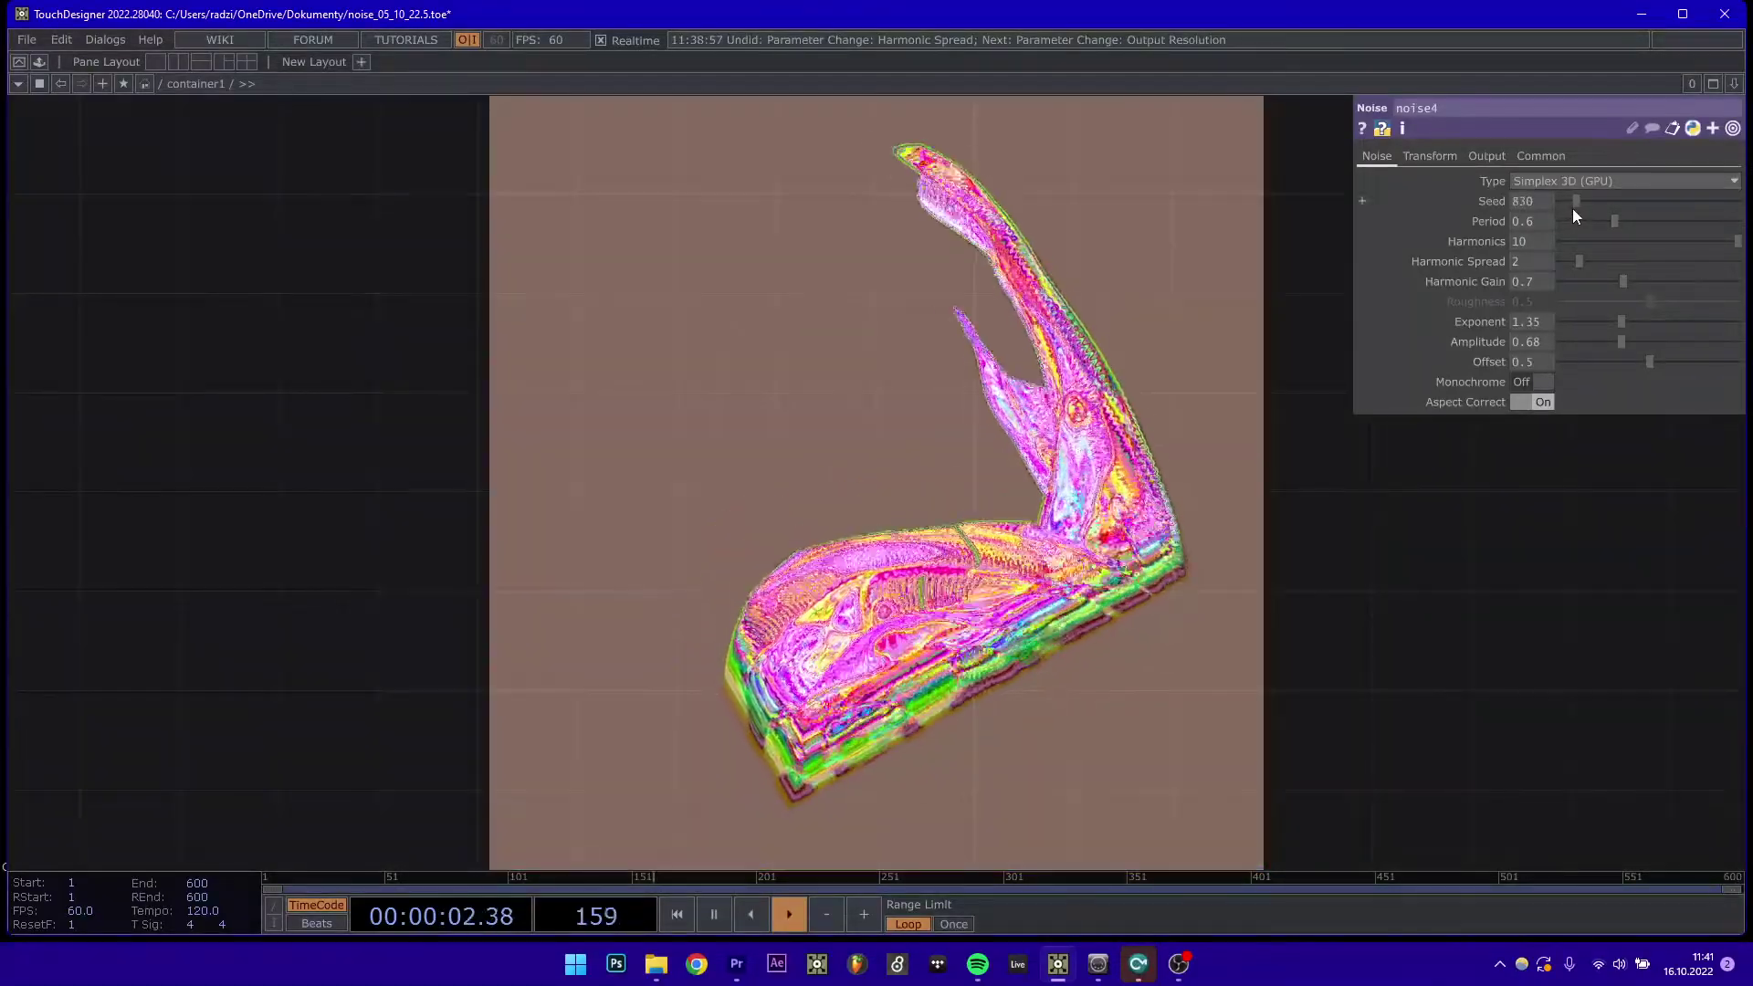